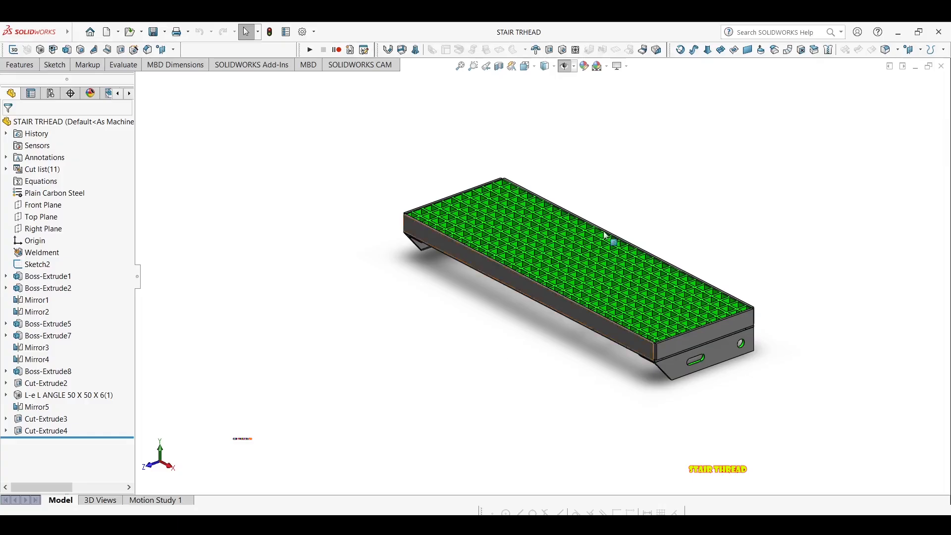
Examine the stair tread's green grating, frame and end brackets from several angles
{"action": "middle_click_drag", "start_coordinate": [572, 240], "coordinate": [555, 253]}
{"action": "middle_click_drag", "start_coordinate": [523, 322], "coordinate": [608, 314]}
{"action": "middle_click_drag", "start_coordinate": [659, 278], "coordinate": [502, 250]}
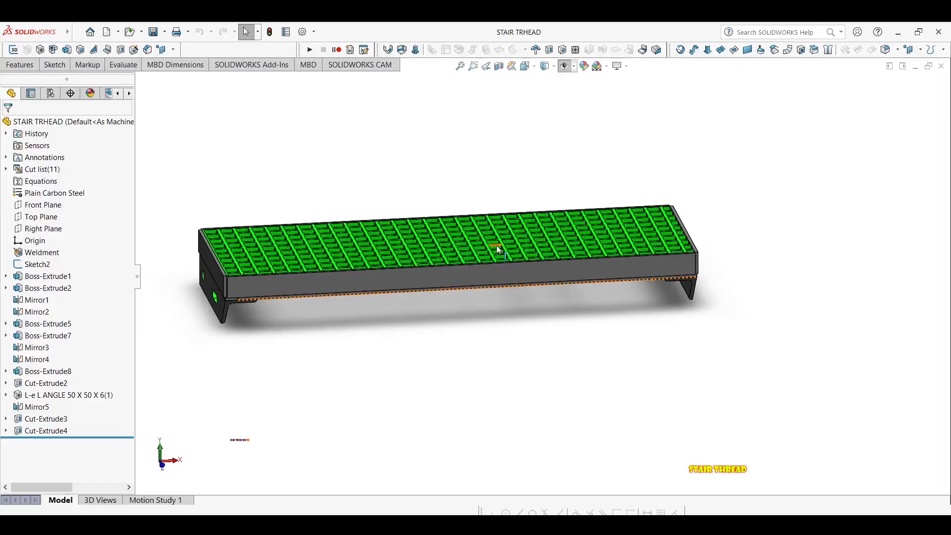
{"action": "middle_click_drag", "start_coordinate": [583, 232], "coordinate": [555, 228]}
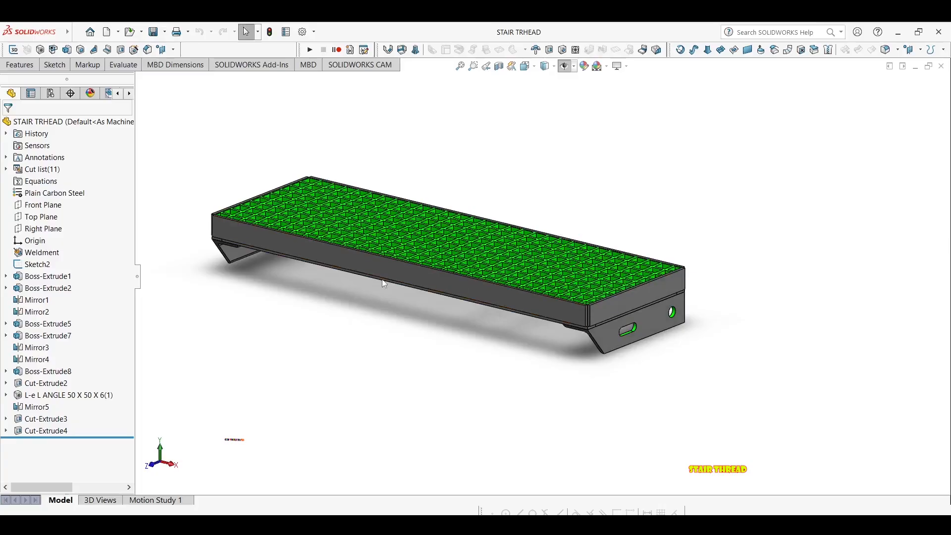
{"action": "middle_click_drag", "start_coordinate": [384, 283], "coordinate": [379, 263]}
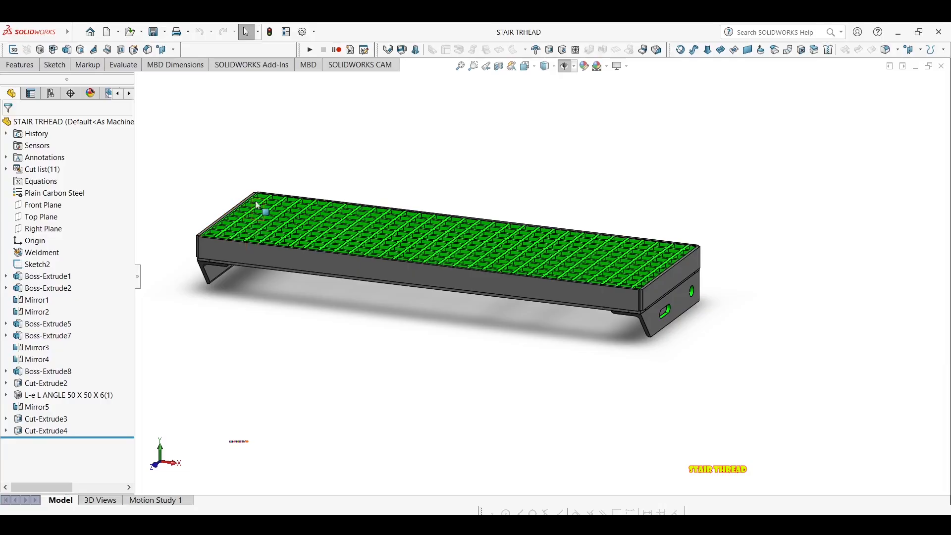
{"action": "middle_click_drag", "start_coordinate": [246, 232], "coordinate": [376, 268]}
{"action": "middle_click_drag", "start_coordinate": [422, 292], "coordinate": [494, 207]}
{"action": "scroll", "coordinate": [396, 210], "scroll_direction": "down", "scroll_amount": 5}
{"action": "middle_click_drag", "start_coordinate": [304, 188], "coordinate": [353, 316]}
{"action": "scroll", "coordinate": [353, 316], "scroll_direction": "up", "scroll_amount": 5}
{"action": "scroll", "coordinate": [352, 316], "scroll_direction": "up", "scroll_amount": 2}
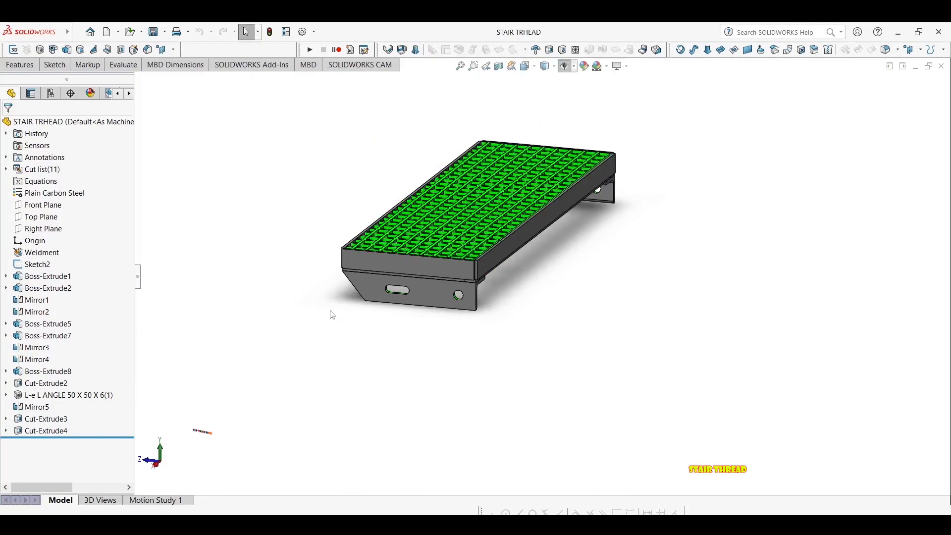
Inspect the slotted end bracket and the grating's top surface close up
{"action": "right_click", "coordinate": [42, 195]}
{"action": "left_click", "coordinate": [463, 269]}
{"action": "scroll", "coordinate": [379, 266], "scroll_direction": "down", "scroll_amount": 3}
{"action": "middle_click_drag", "start_coordinate": [379, 265], "coordinate": [473, 274]}
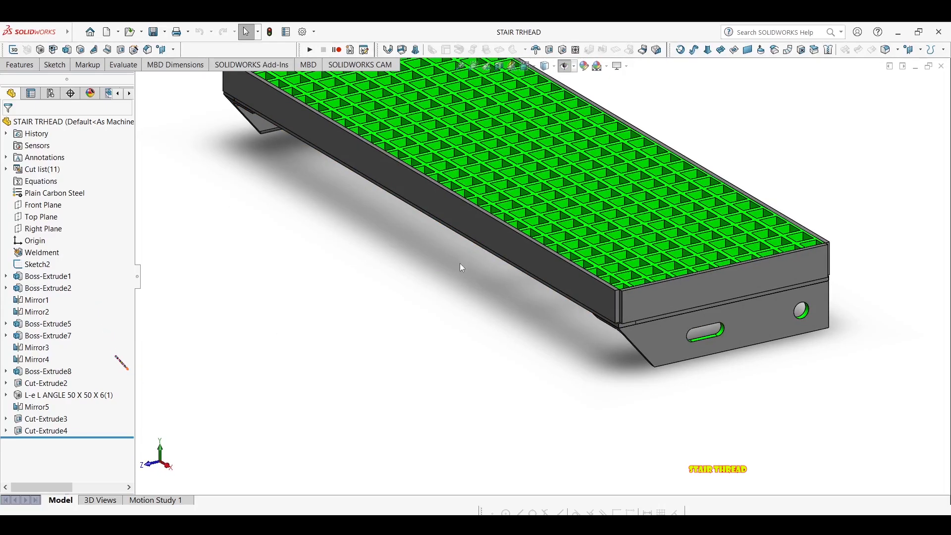
{"action": "scroll", "coordinate": [550, 132], "scroll_direction": "up", "scroll_amount": 4}
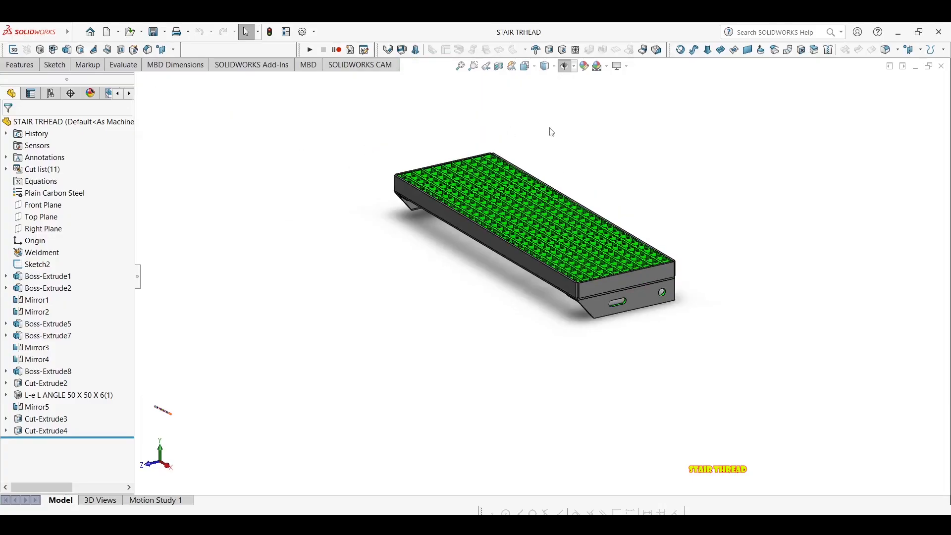
{"action": "scroll", "coordinate": [581, 168], "scroll_direction": "down", "scroll_amount": 1}
{"action": "middle_click_drag", "start_coordinate": [529, 234], "coordinate": [555, 240]}
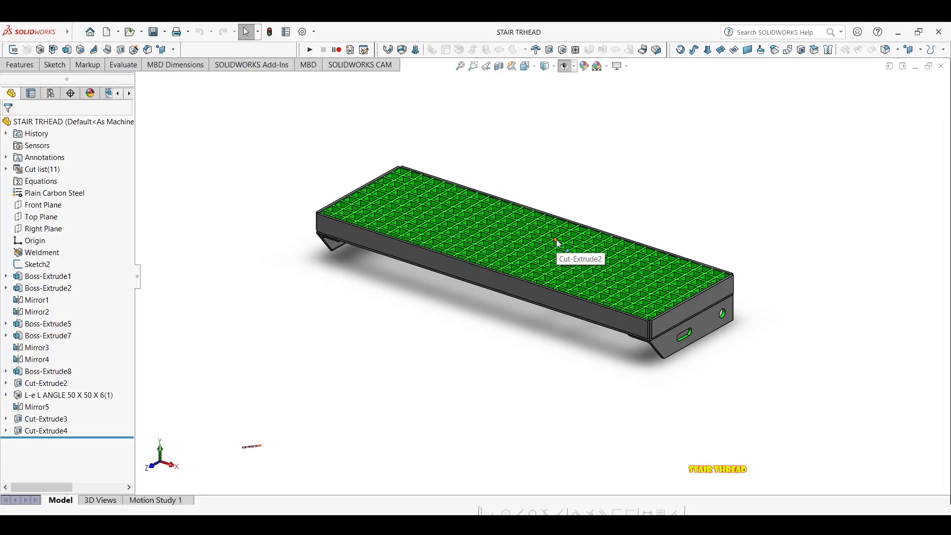
Inspect the tread's underside and the slot and round hole in the angle brackets at both ends
{"action": "middle_click_drag", "start_coordinate": [537, 310], "coordinate": [549, 126]}
{"action": "scroll", "coordinate": [626, 163], "scroll_direction": "down", "scroll_amount": 3}
{"action": "middle_click_drag", "start_coordinate": [640, 174], "coordinate": [419, 225]}
{"action": "scroll", "coordinate": [406, 221], "scroll_direction": "down", "scroll_amount": 5}
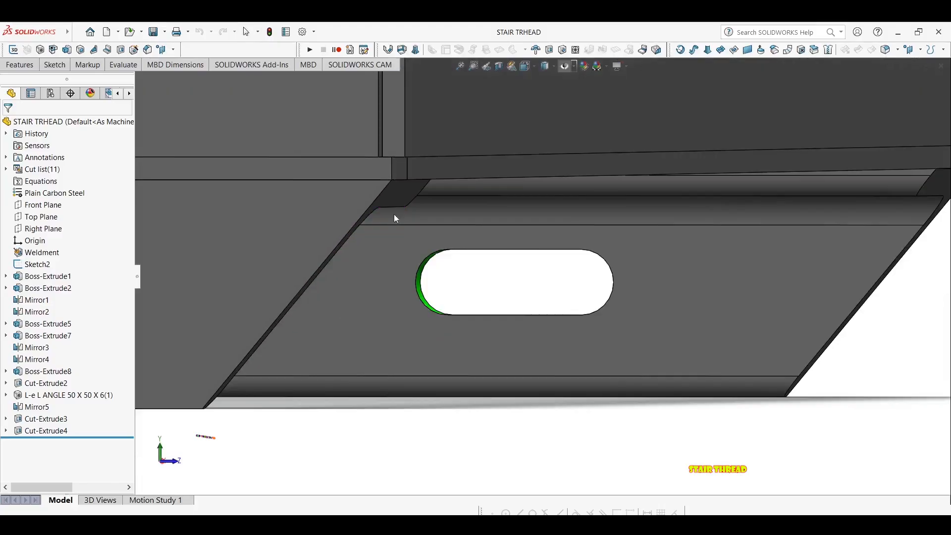
{"action": "scroll", "coordinate": [396, 217], "scroll_direction": "up", "scroll_amount": 8}
{"action": "middle_click_drag", "start_coordinate": [530, 256], "coordinate": [457, 302]}
{"action": "scroll", "coordinate": [420, 266], "scroll_direction": "down", "scroll_amount": 8}
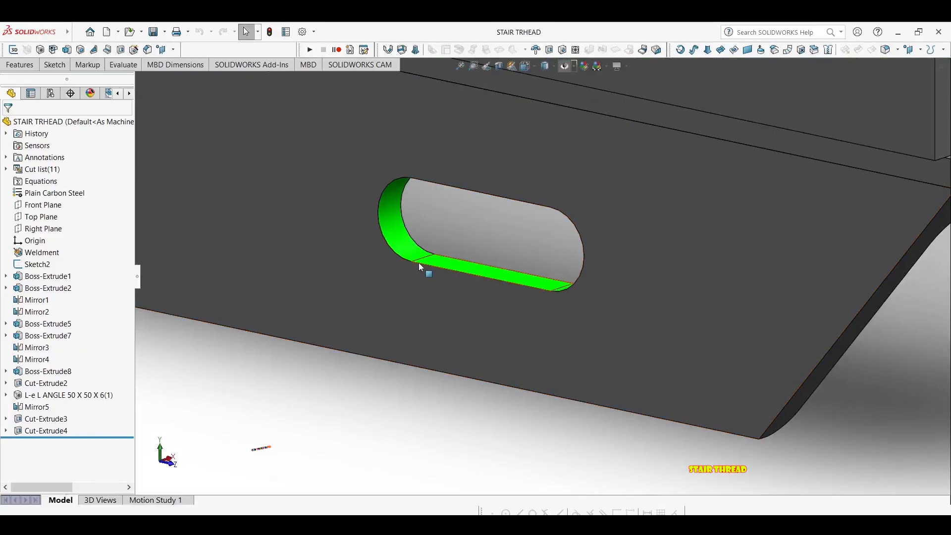
{"action": "scroll", "coordinate": [548, 275], "scroll_direction": "up", "scroll_amount": 3}
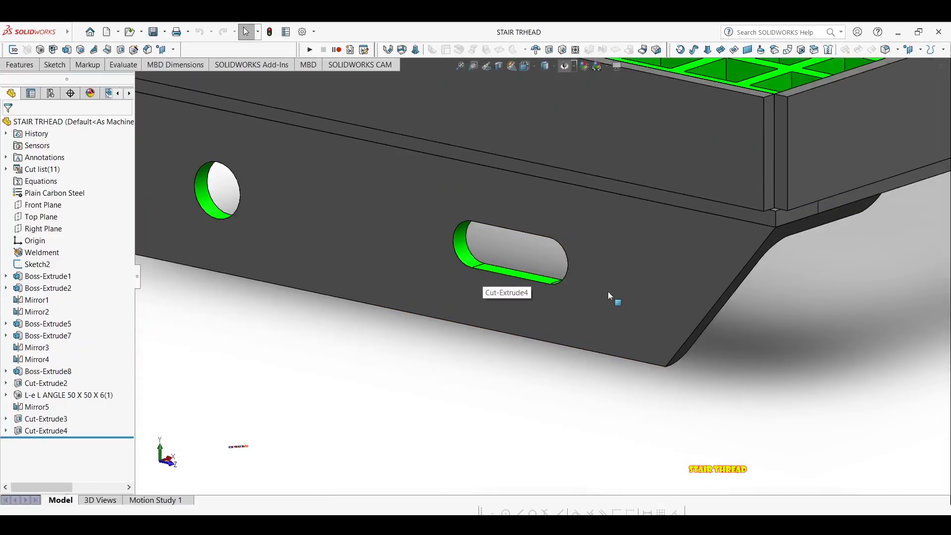
{"action": "scroll", "coordinate": [610, 295], "scroll_direction": "up", "scroll_amount": 8}
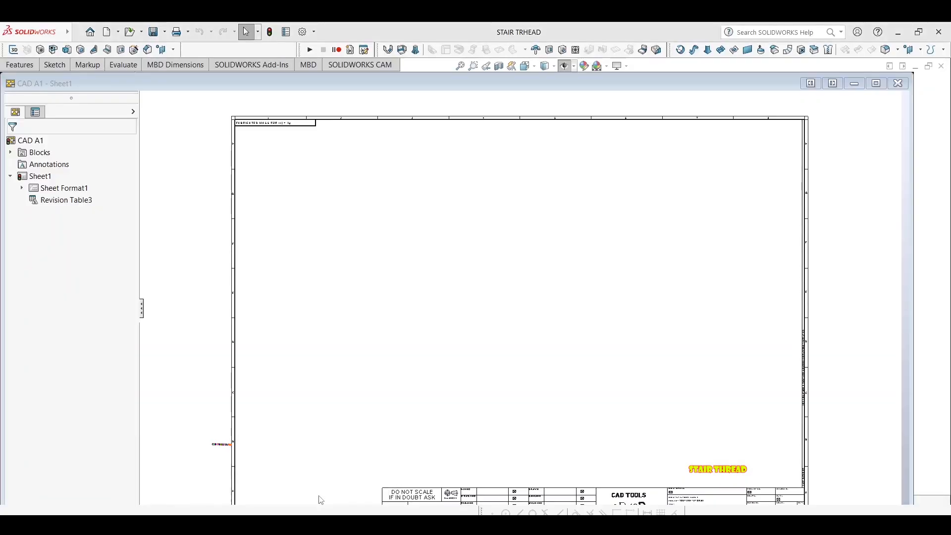
Start a drawing on the CAD A1 sheet and place a front view of the STAIR TRHEAD part
{"action": "left_click", "coordinate": [475, 445]}
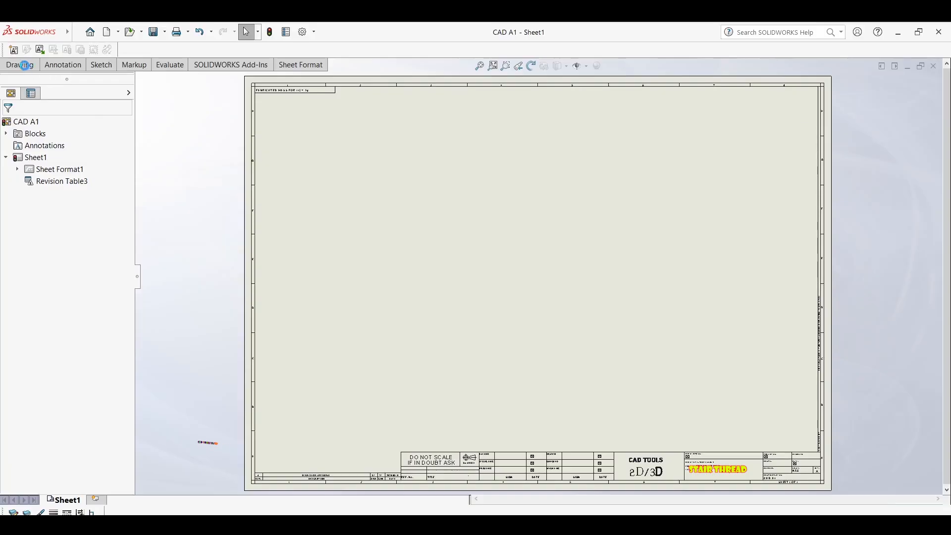
{"action": "left_click", "coordinate": [20, 65]}
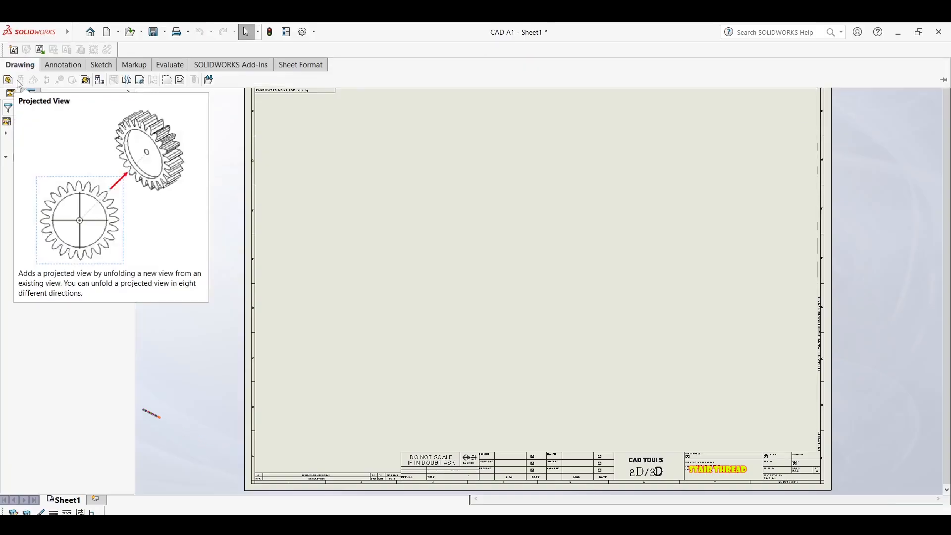
{"action": "left_click", "coordinate": [8, 81]}
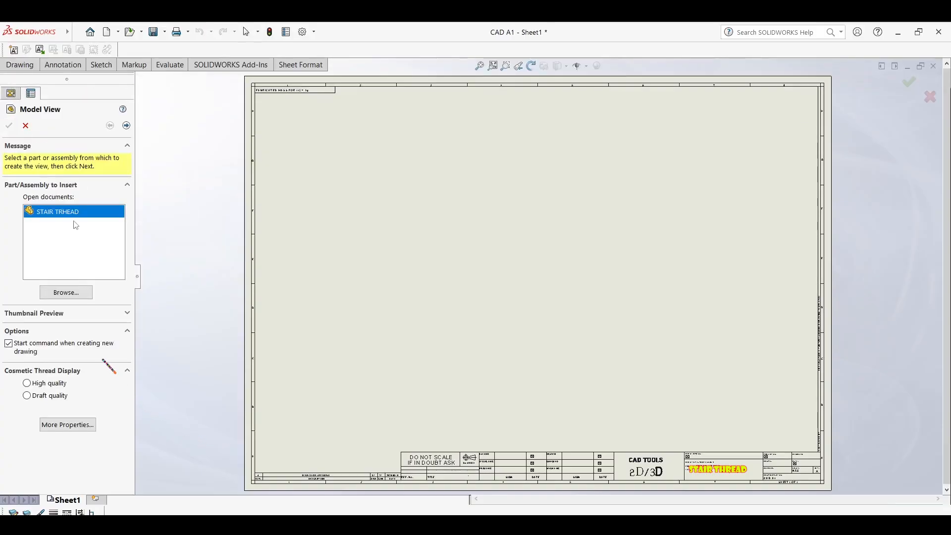
{"action": "double_click", "coordinate": [76, 212]}
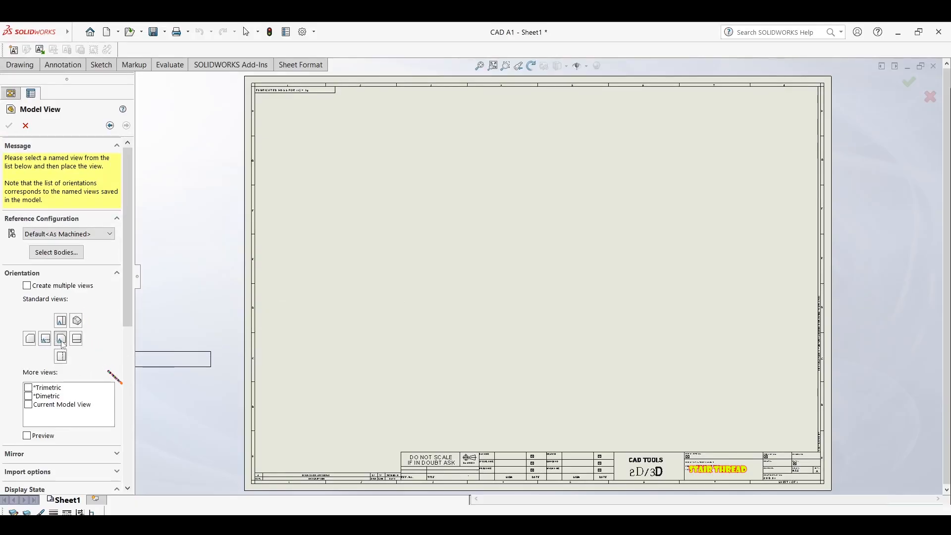
{"action": "left_click", "coordinate": [382, 305]}
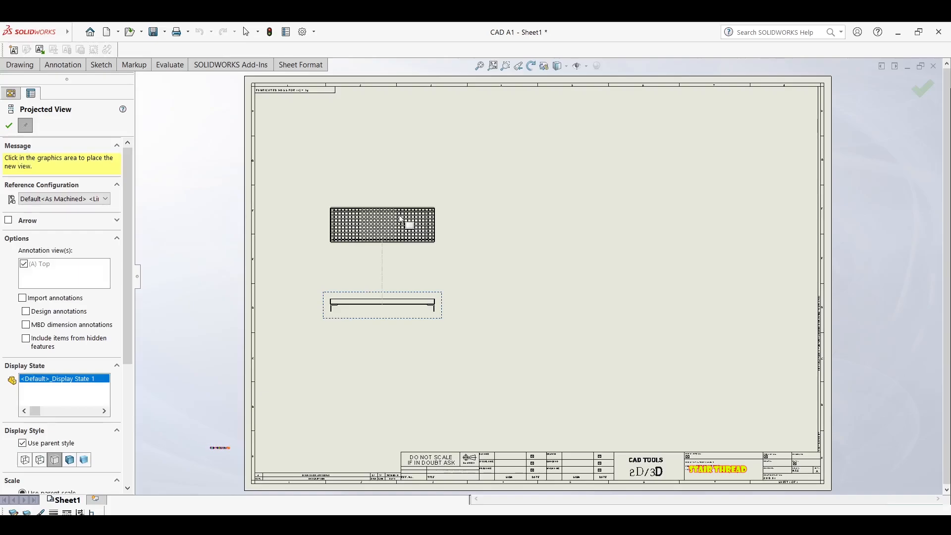
Project top, side and isometric views from the front view, placing the isometric in the sheet's upper right area
{"action": "left_click", "coordinate": [402, 204]}
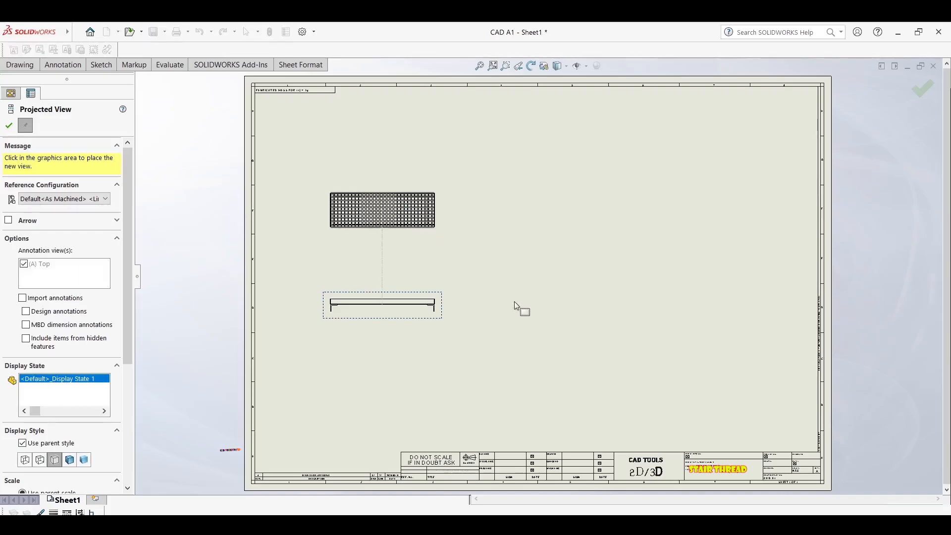
{"action": "left_click", "coordinate": [540, 305]}
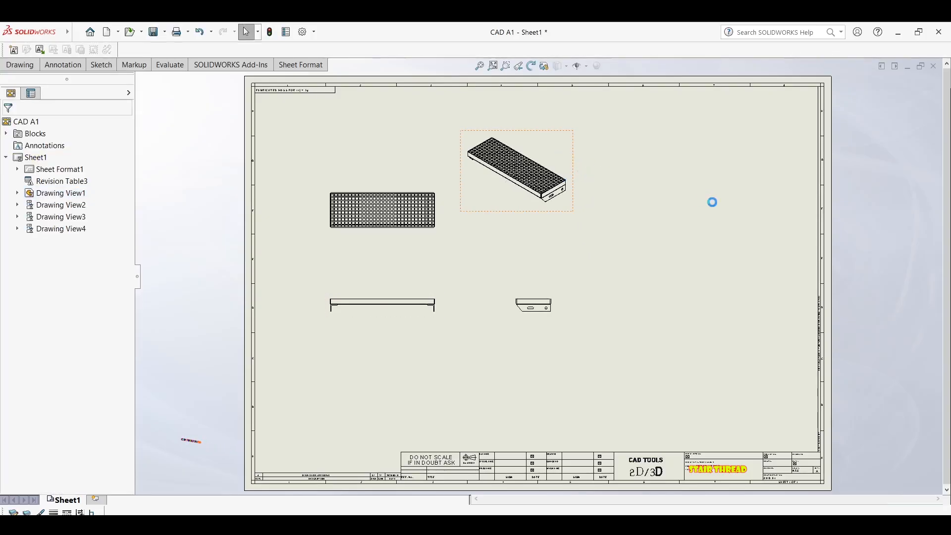
{"action": "left_click_drag", "start_coordinate": [774, 174], "coordinate": [756, 187]}
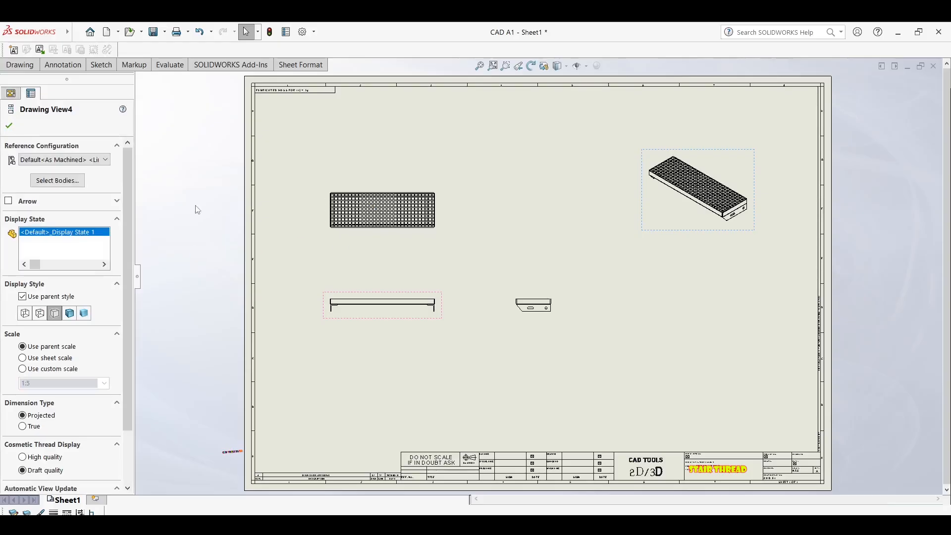
{"action": "left_click", "coordinate": [10, 126]}
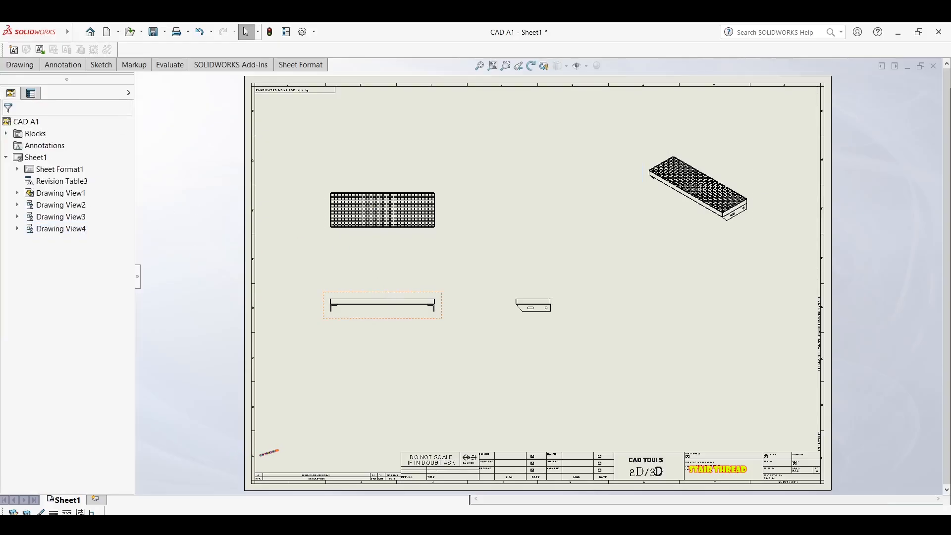
Set the scale of Sheet1 to 1:2 in the sheet properties
{"action": "left_click", "coordinate": [376, 308]}
{"action": "left_click", "coordinate": [11, 94]}
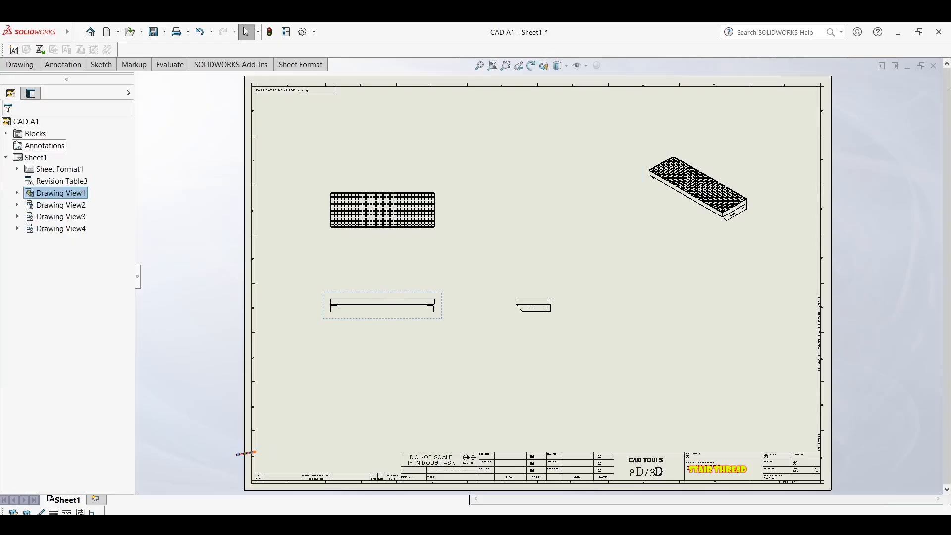
{"action": "right_click", "coordinate": [25, 159]}
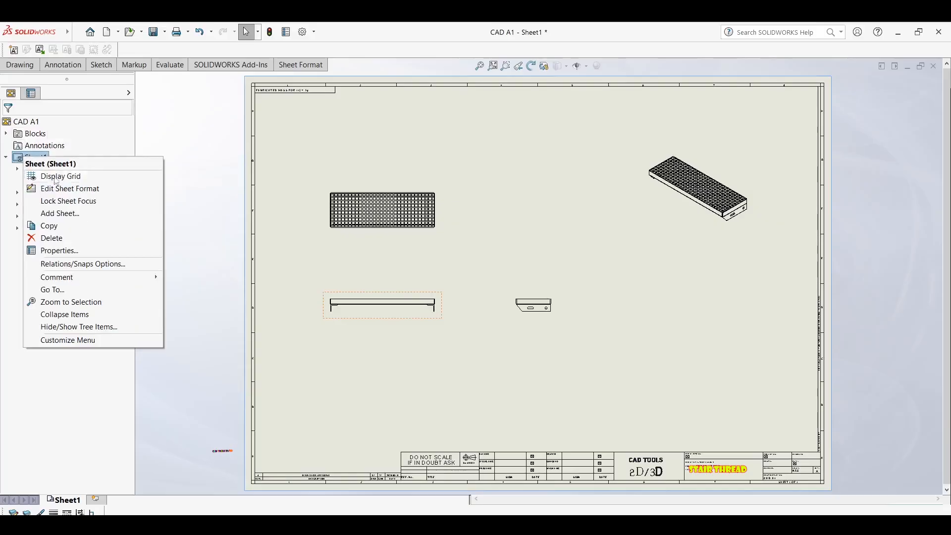
{"action": "left_click", "coordinate": [66, 252]}
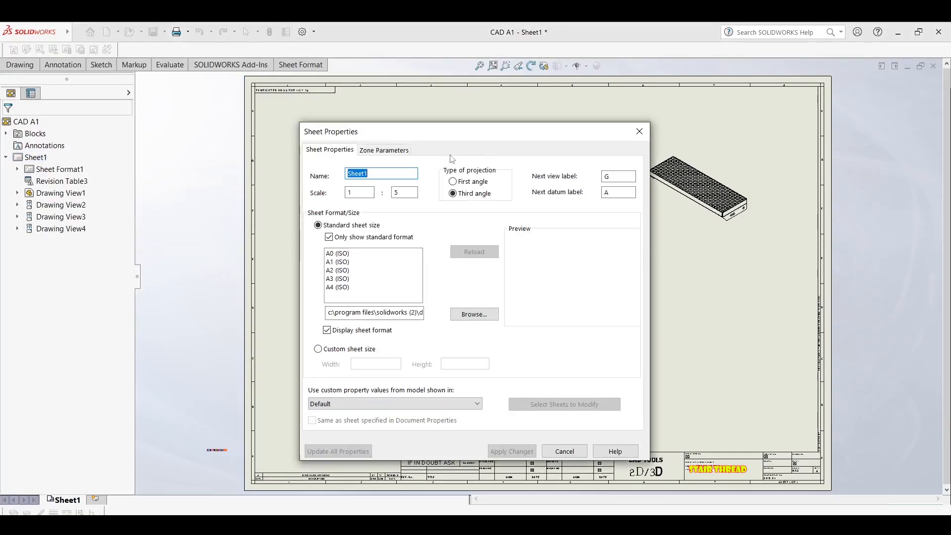
{"action": "left_click_drag", "start_coordinate": [404, 192], "coordinate": [348, 191]}
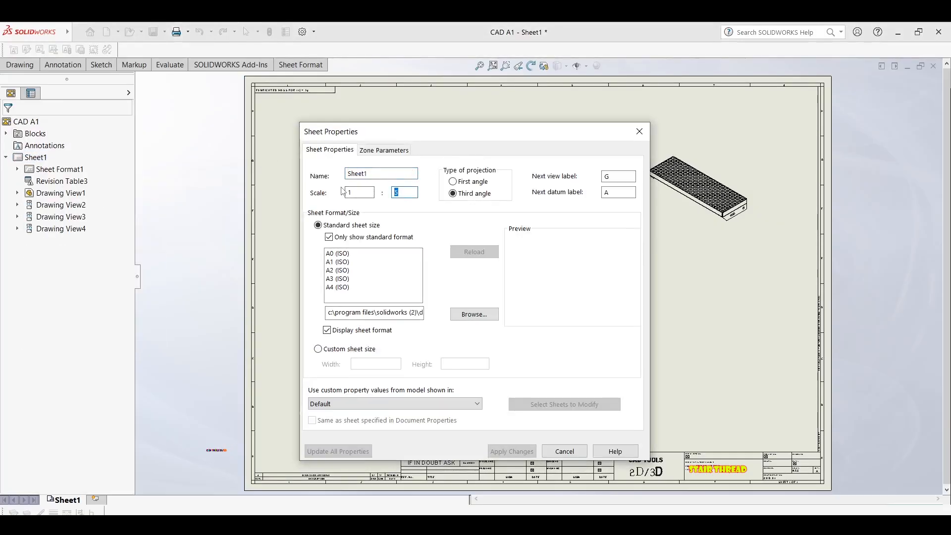
{"action": "type", "text": "1"}
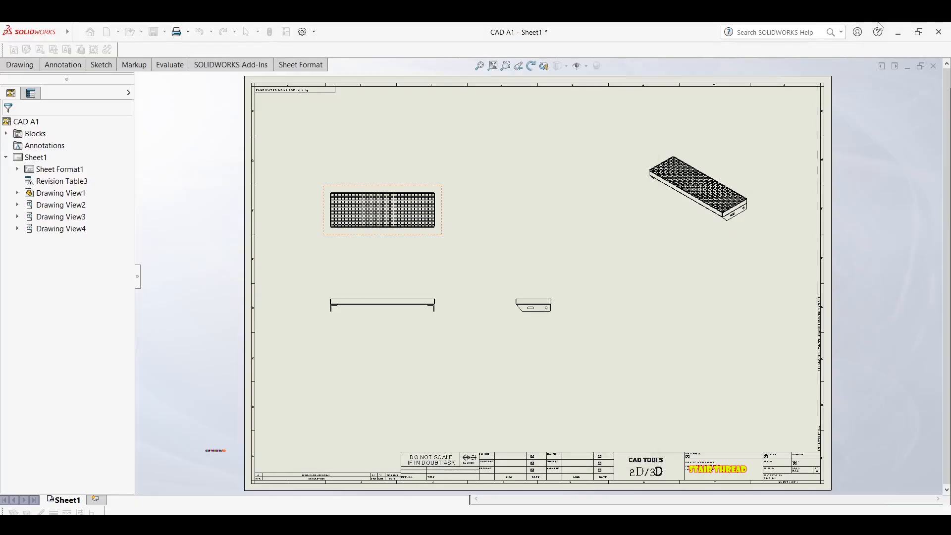
Make the front view use the sheet scale instead of a custom scale
{"action": "left_click", "coordinate": [373, 311]}
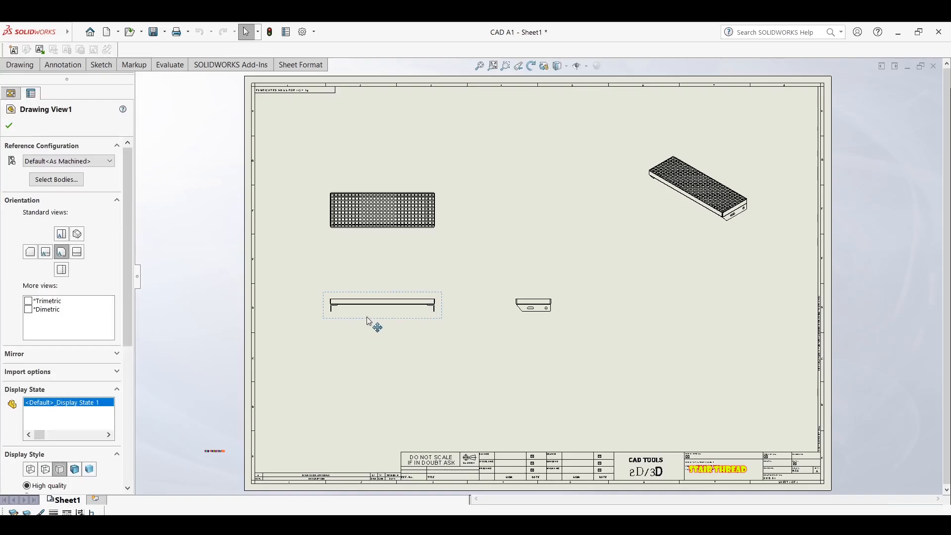
{"action": "left_click_drag", "start_coordinate": [126, 260], "coordinate": [126, 387]}
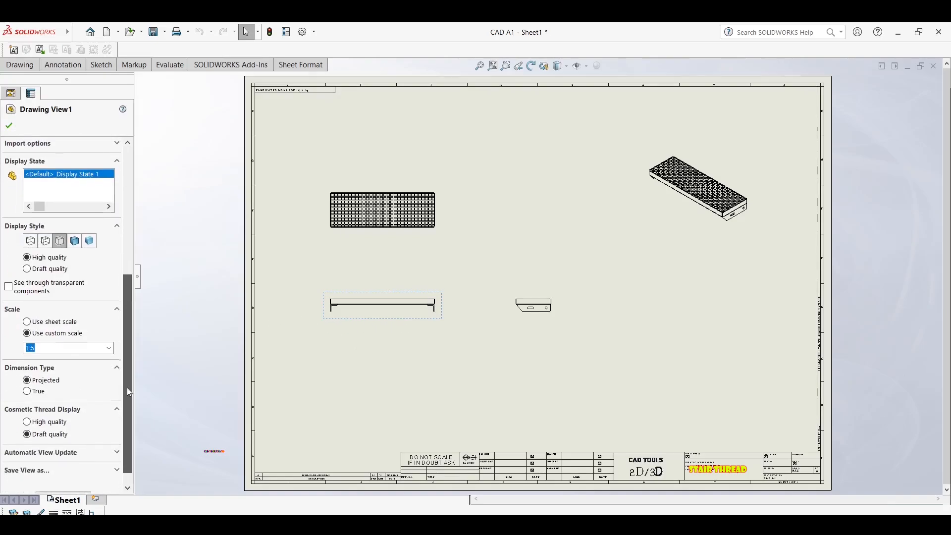
{"action": "left_click", "coordinate": [28, 319]}
Rearrange the enlarged front, side, isometric and top views so they fit inside the sheet border without overlapping
{"action": "left_click_drag", "start_coordinate": [402, 276], "coordinate": [437, 383]}
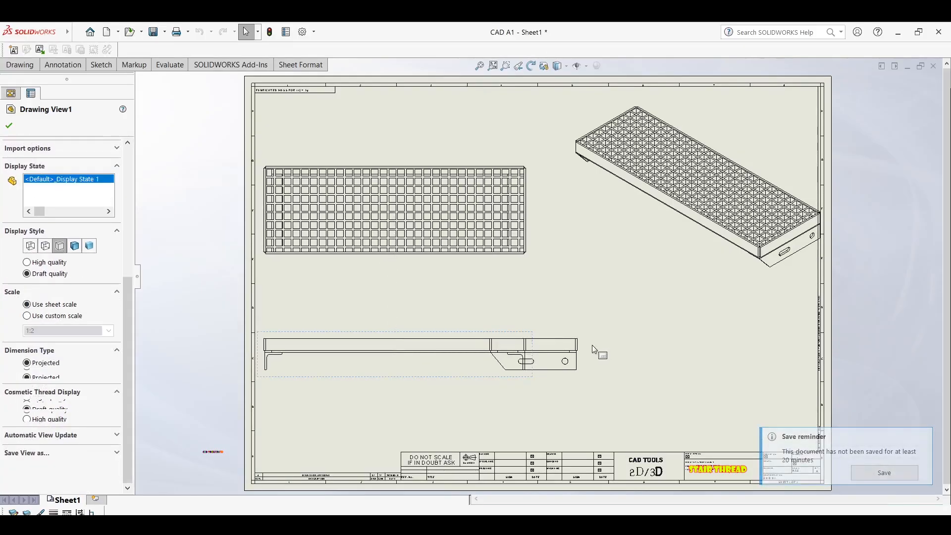
{"action": "left_click_drag", "start_coordinate": [588, 353], "coordinate": [680, 356]}
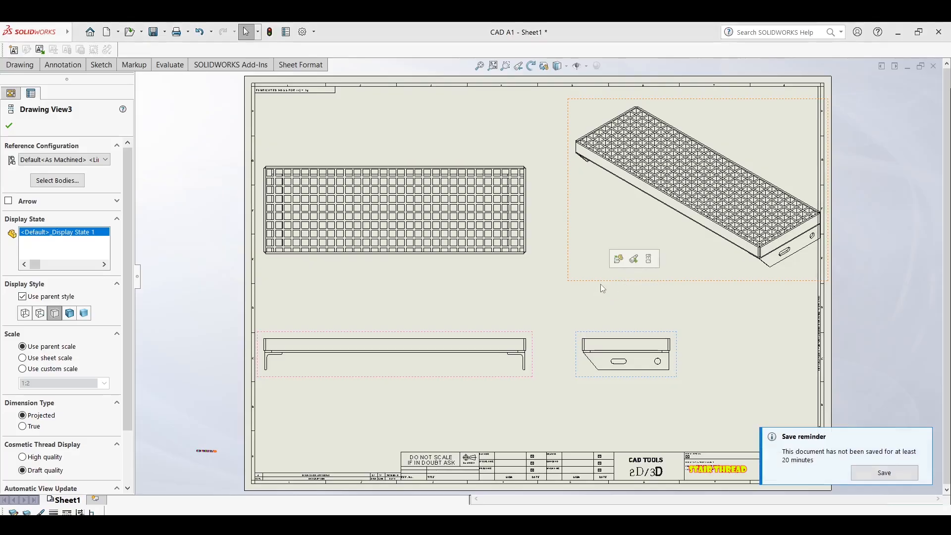
{"action": "mouse_move", "coordinate": [600, 281]}
{"action": "left_mouse_down"}
{"action": "mouse_move", "coordinate": [576, 282]}
{"action": "mouse_move", "coordinate": [583, 268]}
{"action": "left_mouse_up"}
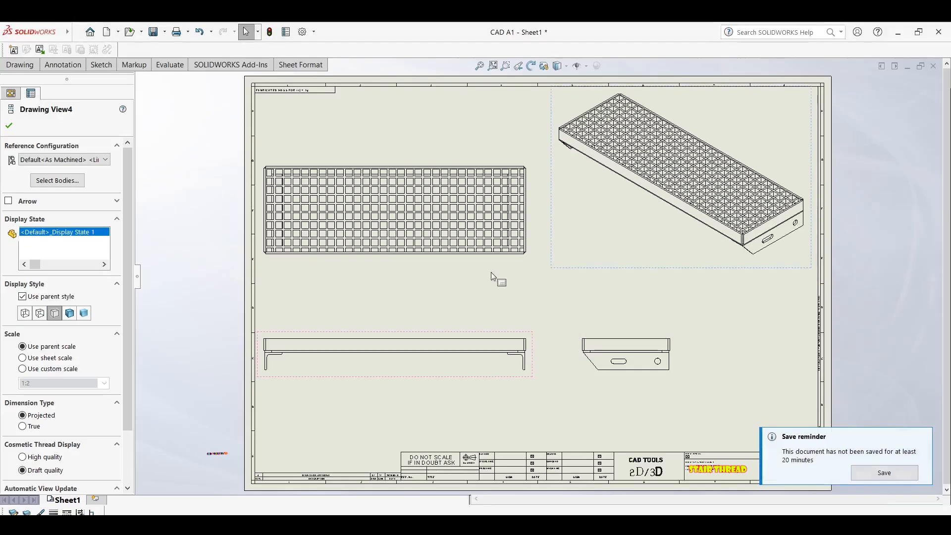
{"action": "mouse_move", "coordinate": [489, 269]}
{"action": "left_mouse_down"}
{"action": "mouse_move", "coordinate": [510, 261]}
{"action": "mouse_move", "coordinate": [491, 257]}
{"action": "left_mouse_up"}
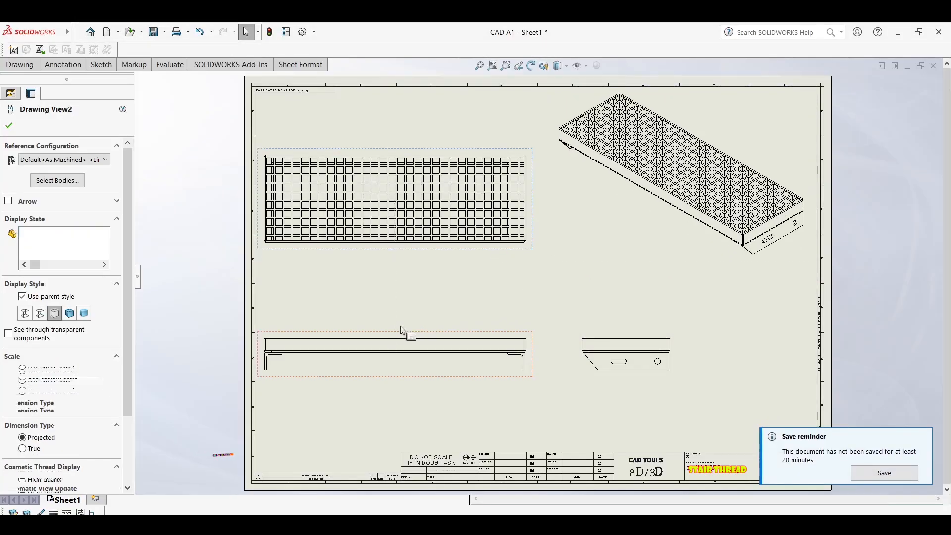
{"action": "mouse_move", "coordinate": [405, 334]}
{"action": "left_mouse_down"}
{"action": "mouse_move", "coordinate": [427, 319]}
{"action": "mouse_move", "coordinate": [420, 303]}
{"action": "left_mouse_up"}
{"action": "middle_click_drag", "start_coordinate": [678, 256], "coordinate": [620, 250]}
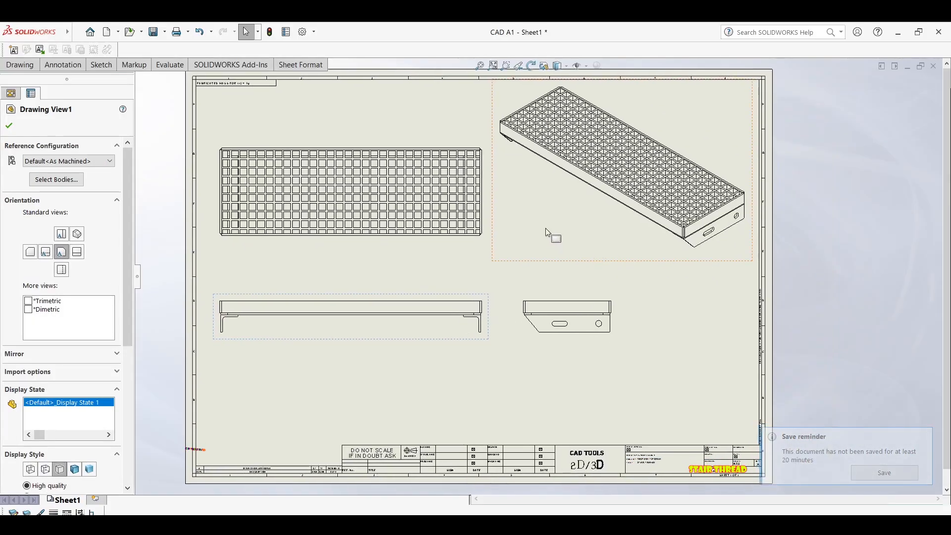
Insert a weldment cut list from the isometric view with the cut list template, placing it just above the title block
{"action": "left_click", "coordinate": [560, 228]}
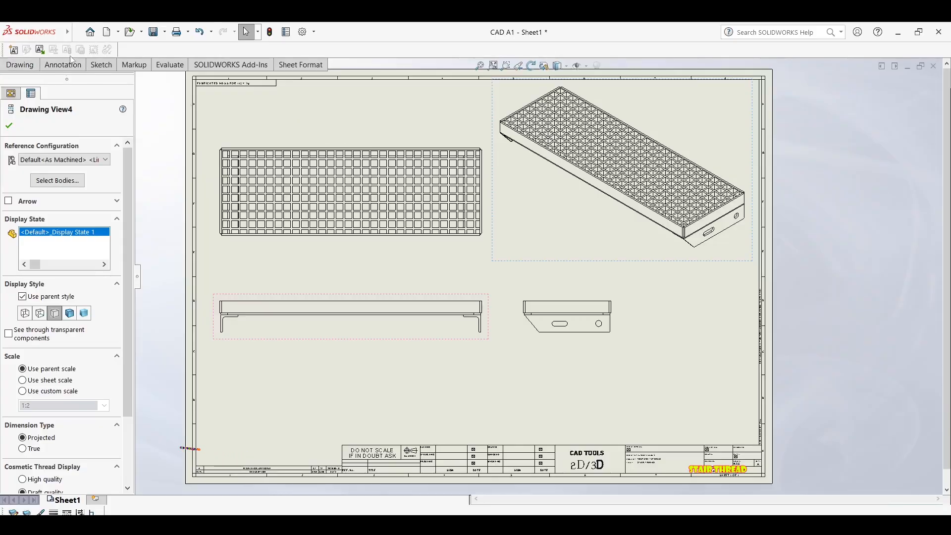
{"action": "left_click", "coordinate": [63, 66]}
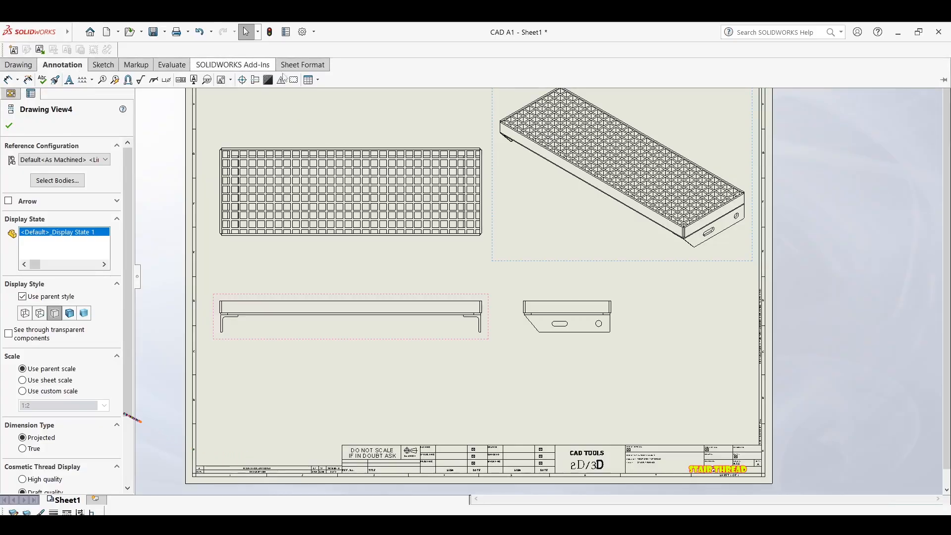
{"action": "left_click", "coordinate": [318, 81]}
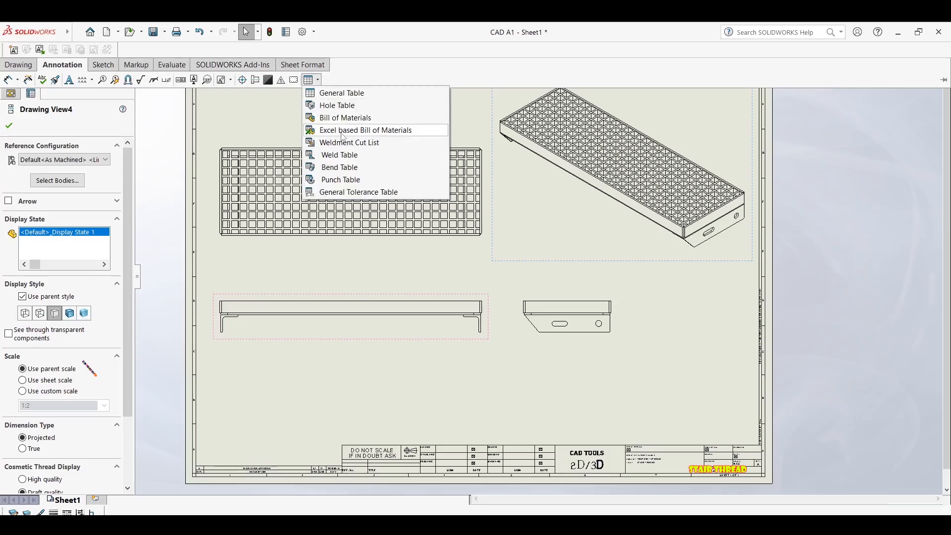
{"action": "left_click", "coordinate": [354, 145]}
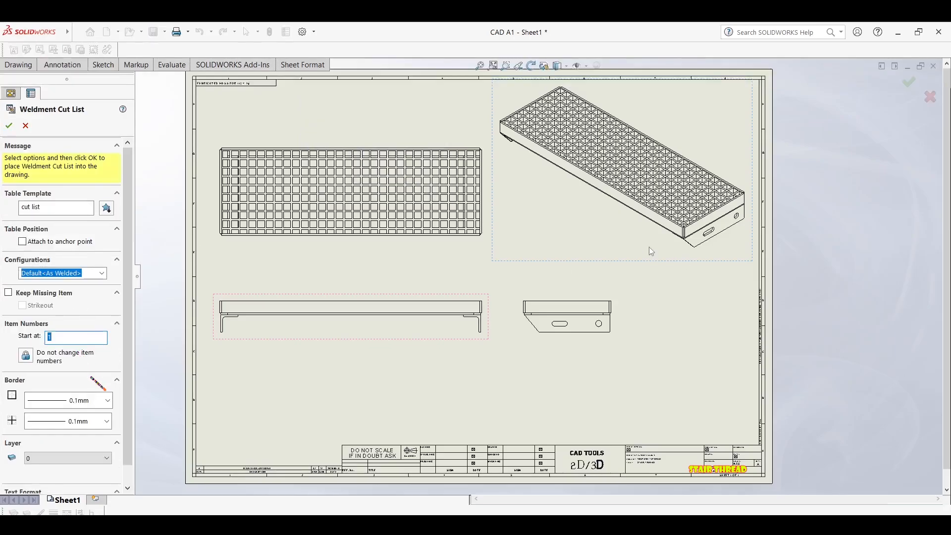
{"action": "left_click", "coordinate": [10, 127]}
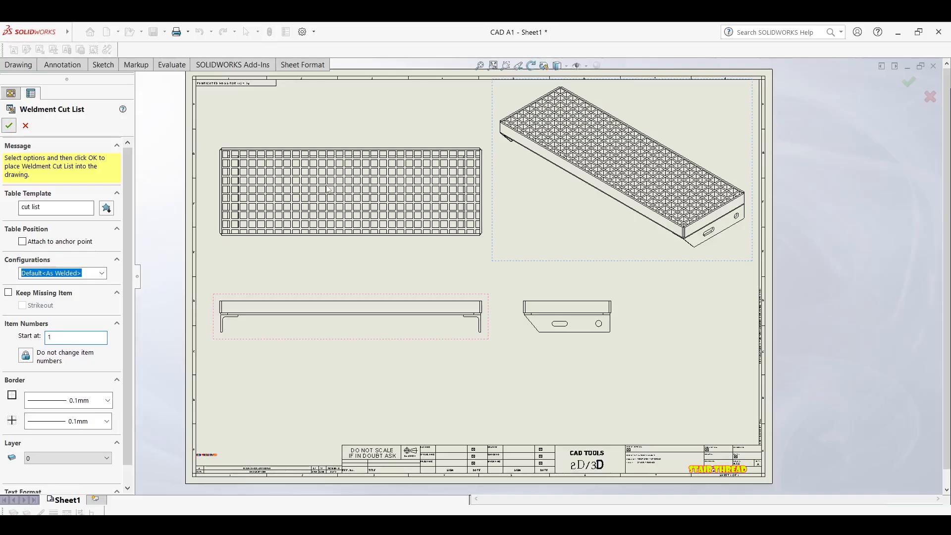
{"action": "left_click", "coordinate": [9, 126]}
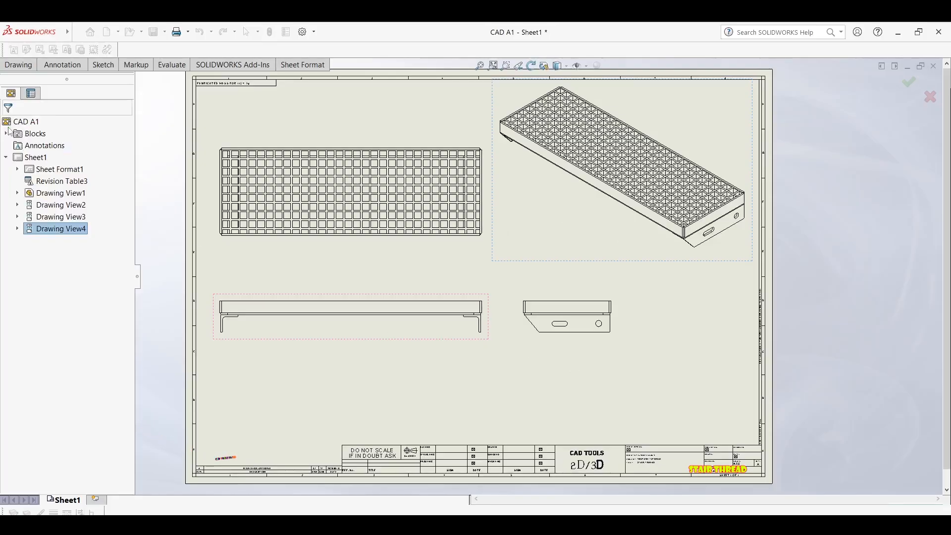
{"action": "left_click", "coordinate": [610, 403]}
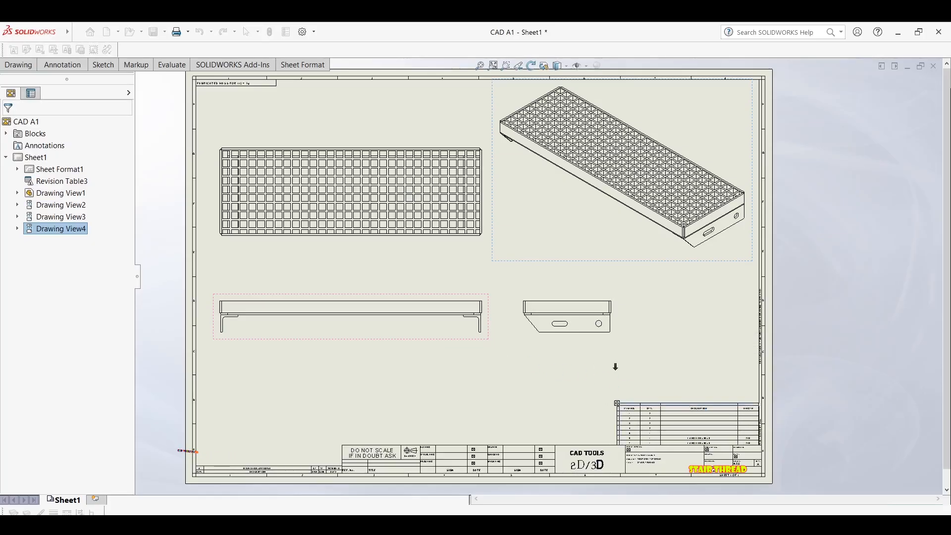
Fine-tune the position of the weldment cut list above the title block and check its rows
{"action": "middle_click_drag", "start_coordinate": [682, 383], "coordinate": [412, 316]}
{"action": "scroll", "coordinate": [403, 347], "scroll_direction": "down", "scroll_amount": 13}
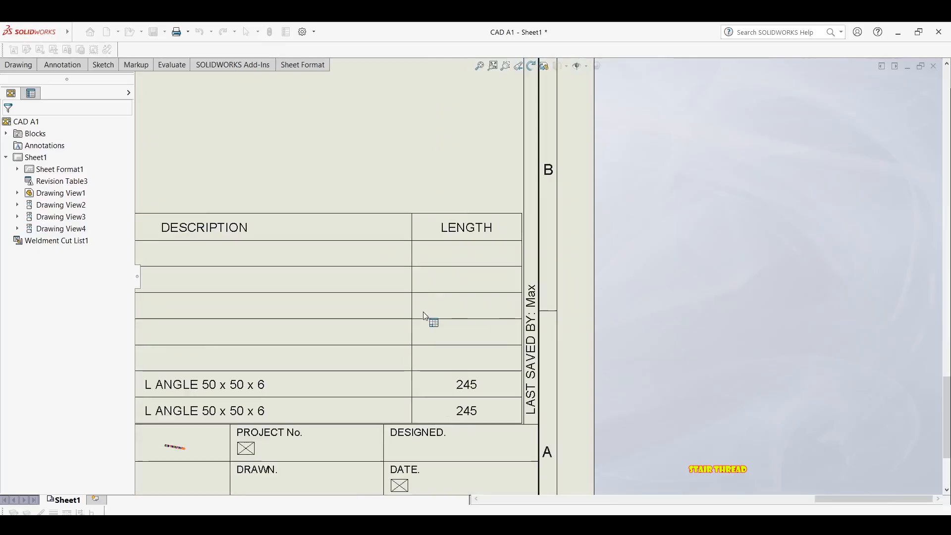
{"action": "scroll", "coordinate": [511, 260], "scroll_direction": "up", "scroll_amount": 10}
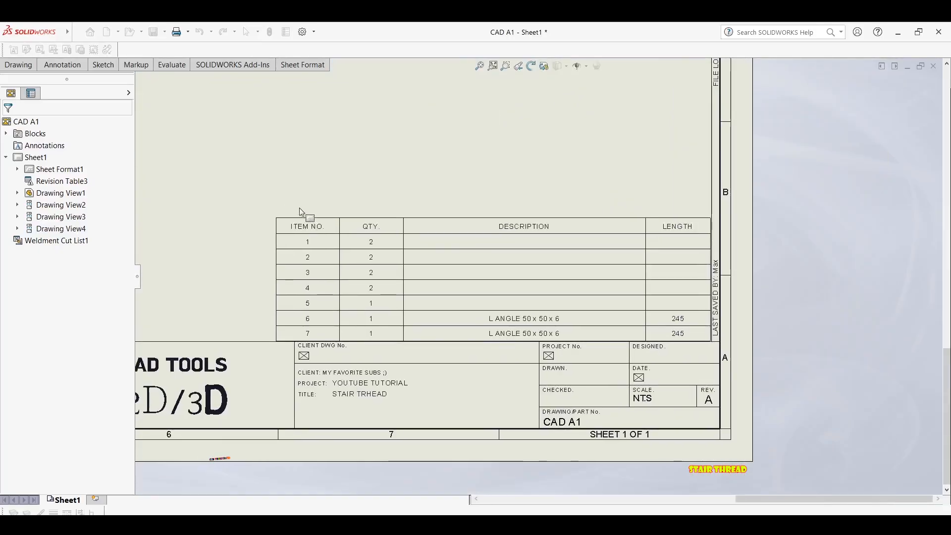
{"action": "left_click", "coordinate": [281, 226]}
{"action": "mouse_move", "coordinate": [274, 218]}
{"action": "left_mouse_down"}
{"action": "mouse_move", "coordinate": [280, 213]}
{"action": "mouse_move", "coordinate": [261, 219]}
{"action": "mouse_move", "coordinate": [273, 214]}
{"action": "left_mouse_up"}
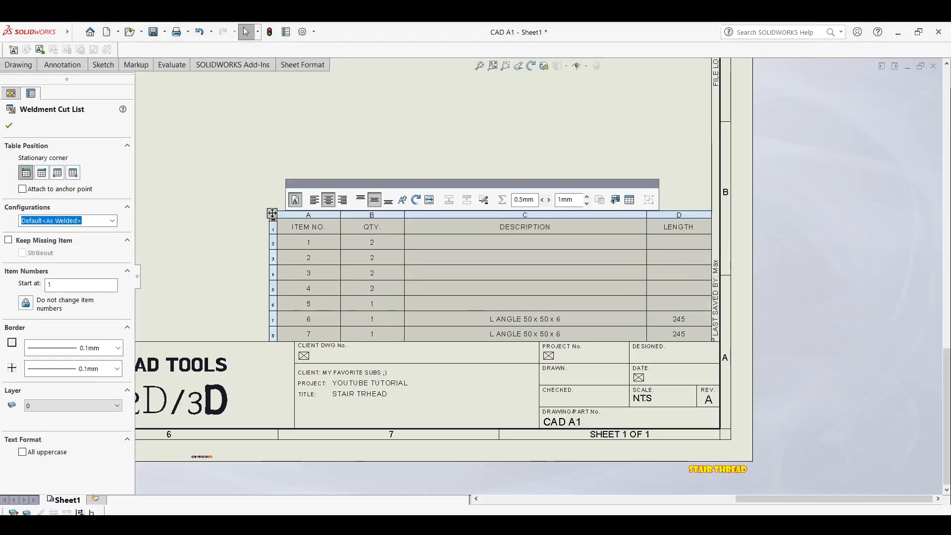
{"action": "key", "text": "Escape"}
{"action": "middle_click_drag", "start_coordinate": [474, 297], "coordinate": [442, 296]}
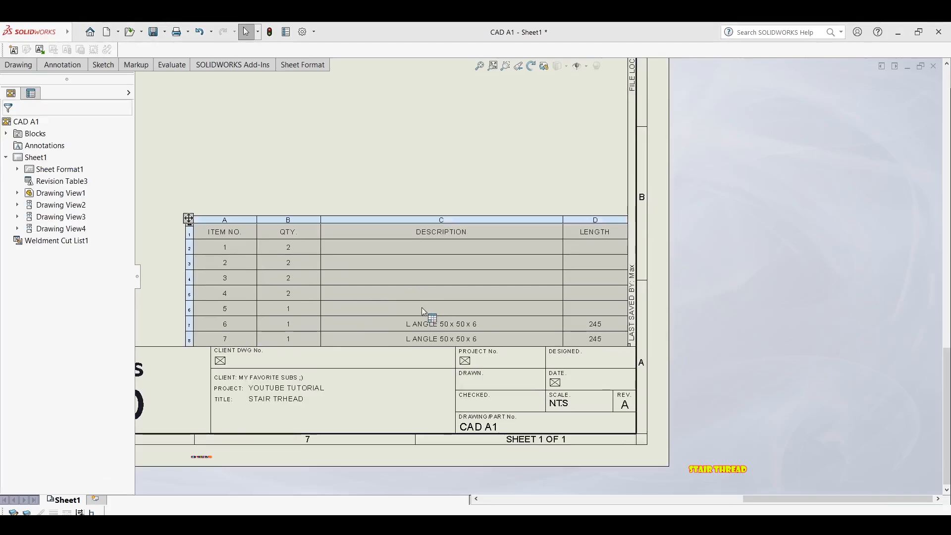
{"action": "left_click", "coordinate": [424, 312]}
{"action": "scroll", "coordinate": [424, 311], "scroll_direction": "down", "scroll_amount": 3}
{"action": "scroll", "coordinate": [398, 304], "scroll_direction": "up", "scroll_amount": 7}
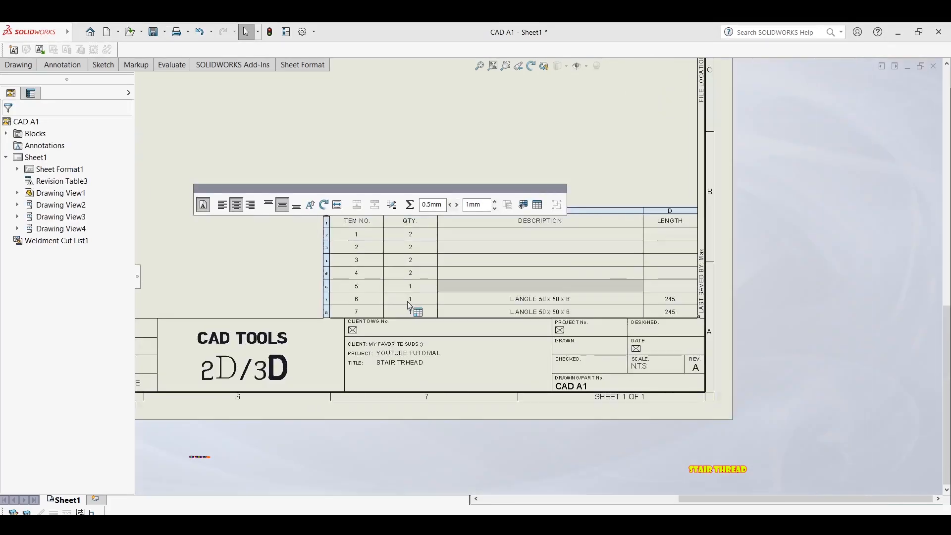
{"action": "left_click", "coordinate": [438, 298]}
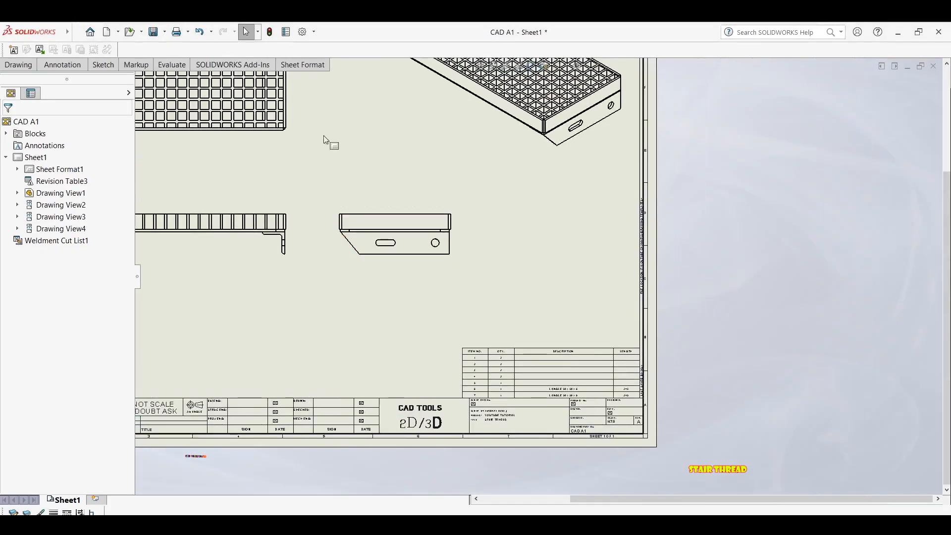
Add center marks to the slot and the round hole in the side view
{"action": "left_click", "coordinate": [63, 64]}
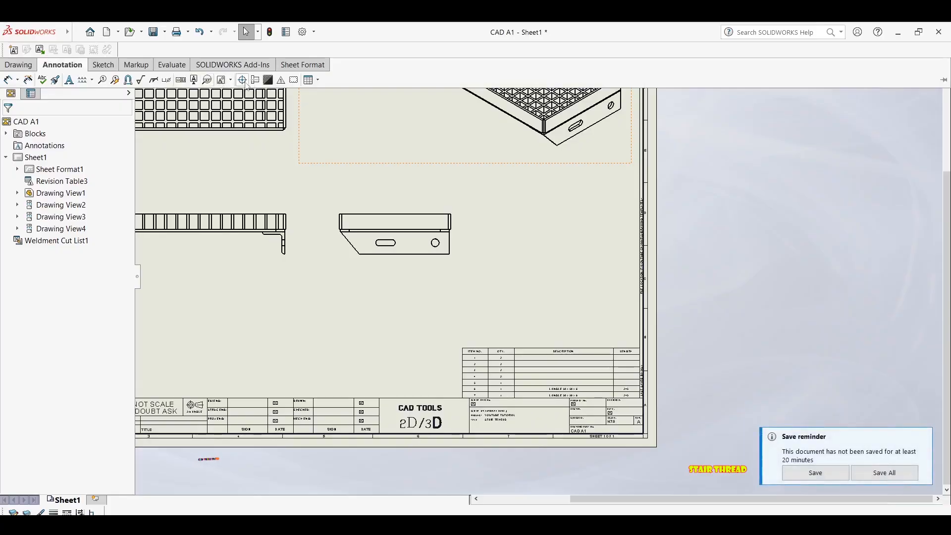
{"action": "scroll", "coordinate": [410, 258], "scroll_direction": "down", "scroll_amount": 4}
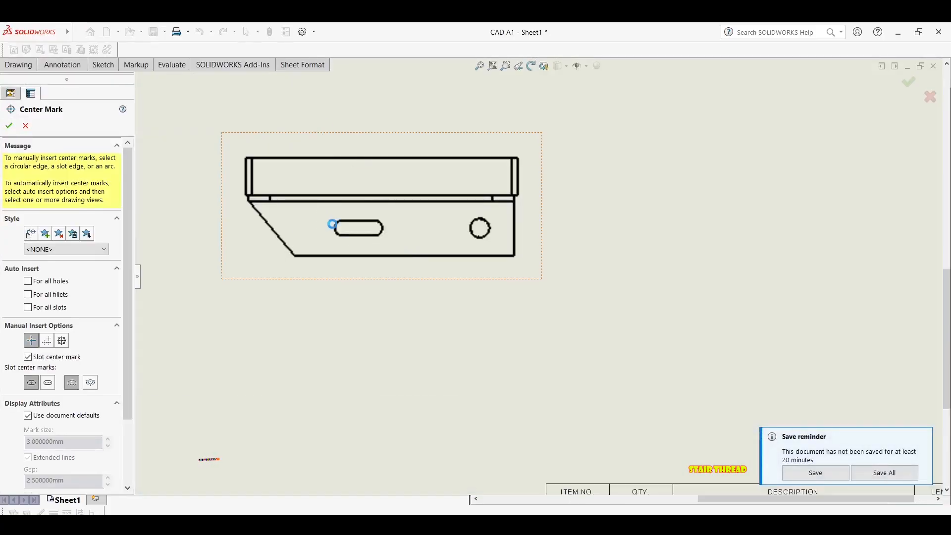
{"action": "scroll", "coordinate": [338, 229], "scroll_direction": "down", "scroll_amount": 3}
{"action": "left_click", "coordinate": [360, 242]}
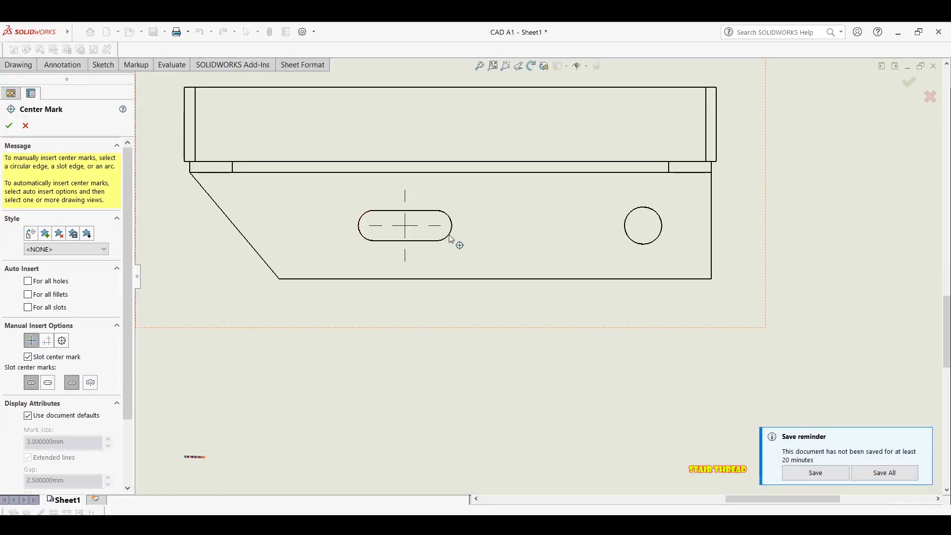
{"action": "left_click", "coordinate": [630, 239]}
{"action": "scroll", "coordinate": [399, 234], "scroll_direction": "up", "scroll_amount": 7}
{"action": "scroll", "coordinate": [355, 202], "scroll_direction": "up", "scroll_amount": 2}
{"action": "key", "text": "Escape"}
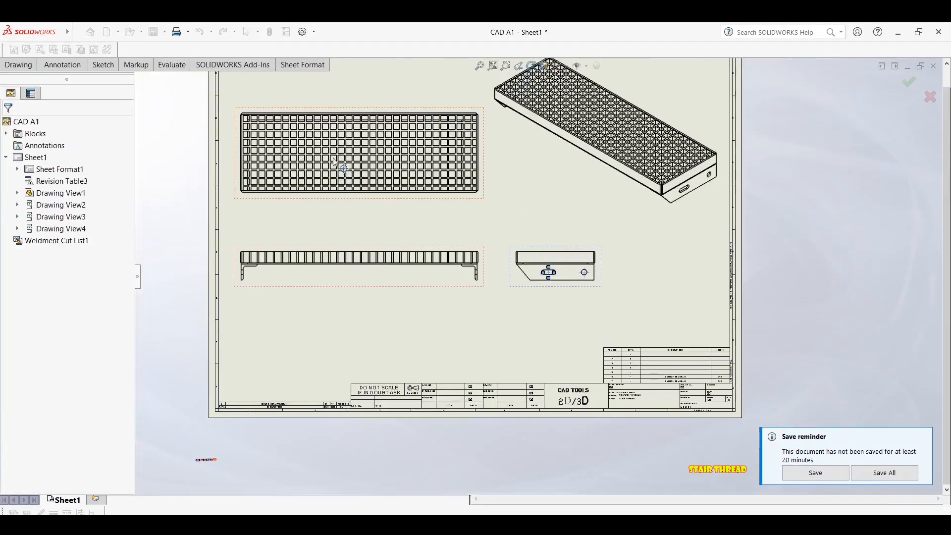
{"action": "middle_click_drag", "start_coordinate": [299, 204], "coordinate": [200, 216]}
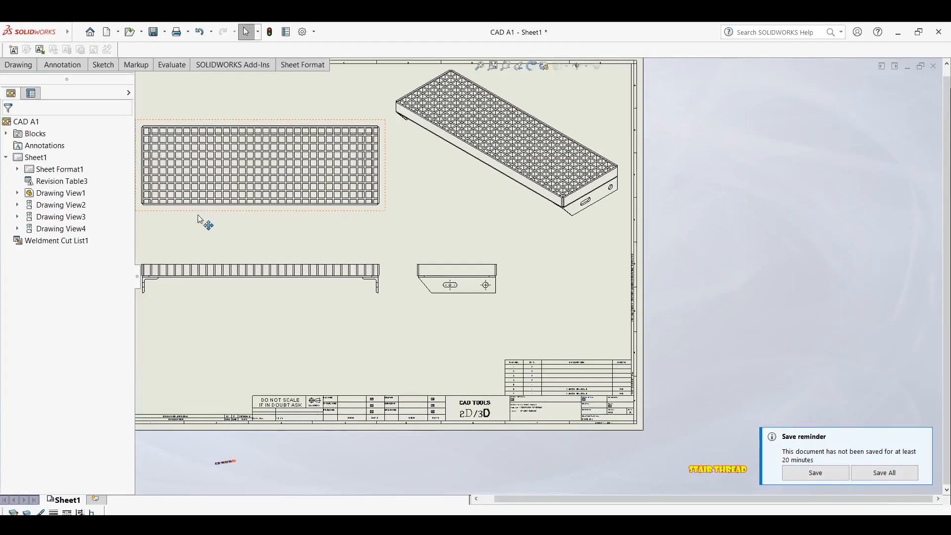
{"action": "scroll", "coordinate": [280, 149], "scroll_direction": "down", "scroll_amount": 5}
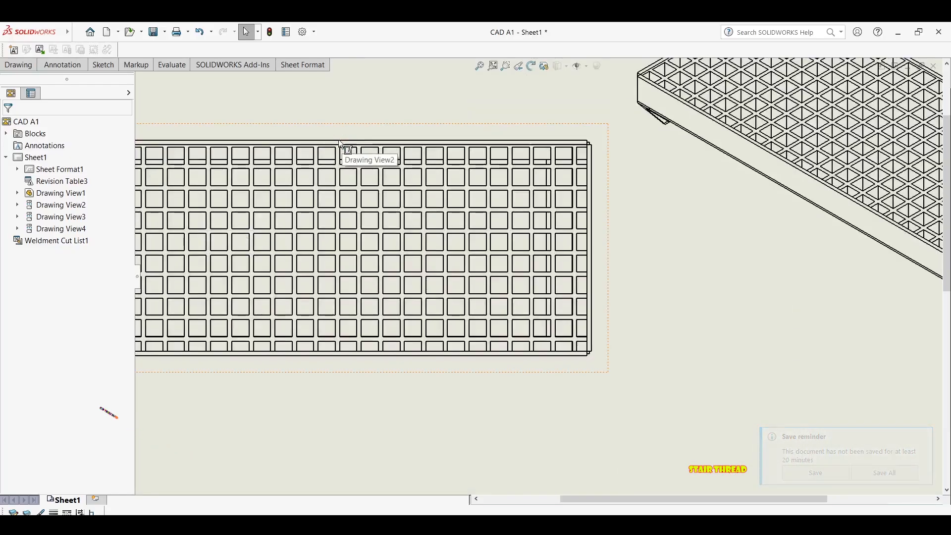
{"action": "left_click", "coordinate": [342, 158]}
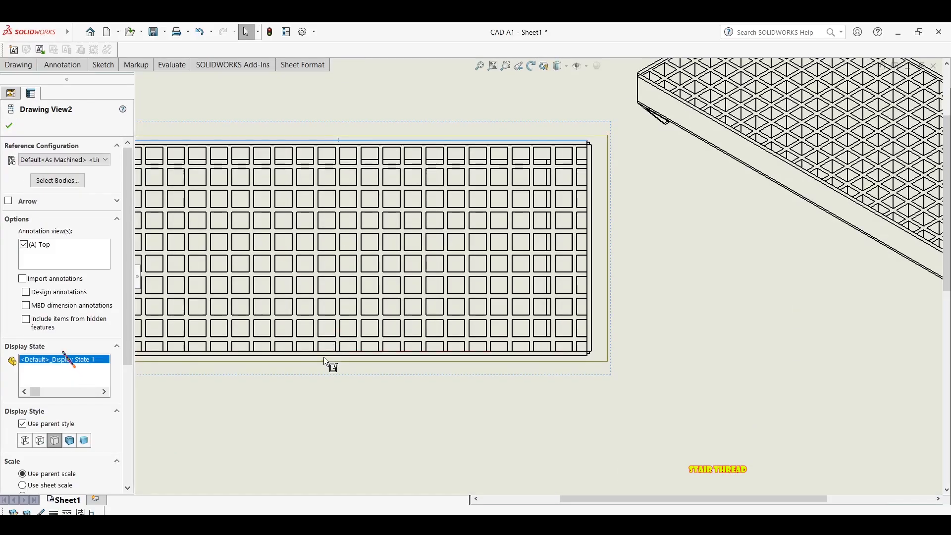
{"action": "scroll", "coordinate": [378, 249], "scroll_direction": "up", "scroll_amount": 5}
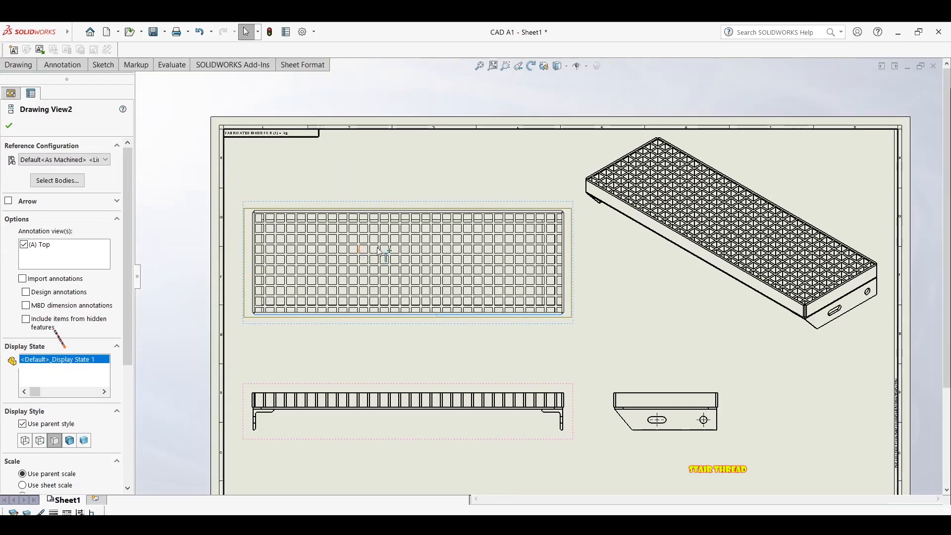
{"action": "scroll", "coordinate": [381, 251], "scroll_direction": "down", "scroll_amount": 1}
{"action": "key", "text": "Escape"}
Add a horizontal centerline to the top view midway between its two long outer edges
{"action": "left_click", "coordinate": [61, 64]}
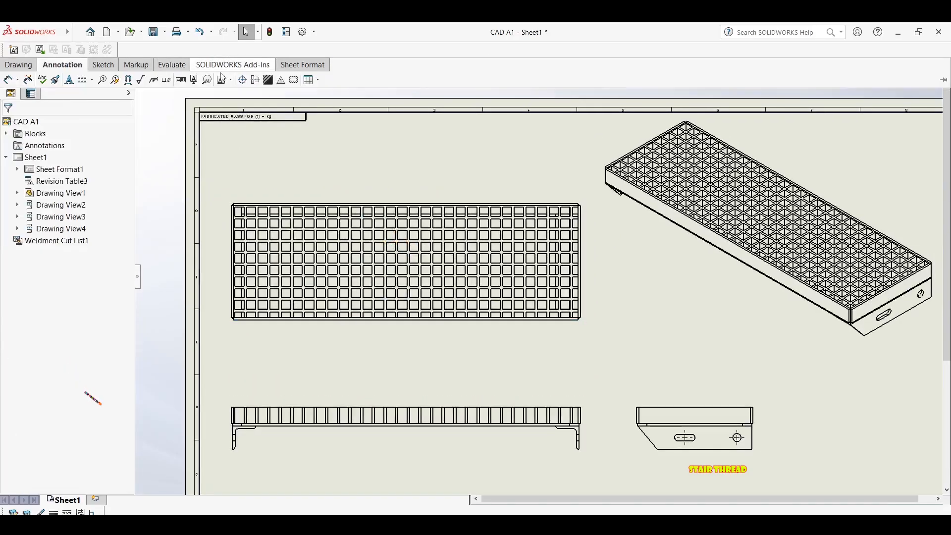
{"action": "left_click", "coordinate": [255, 80]}
{"action": "scroll", "coordinate": [262, 209], "scroll_direction": "down", "scroll_amount": 4}
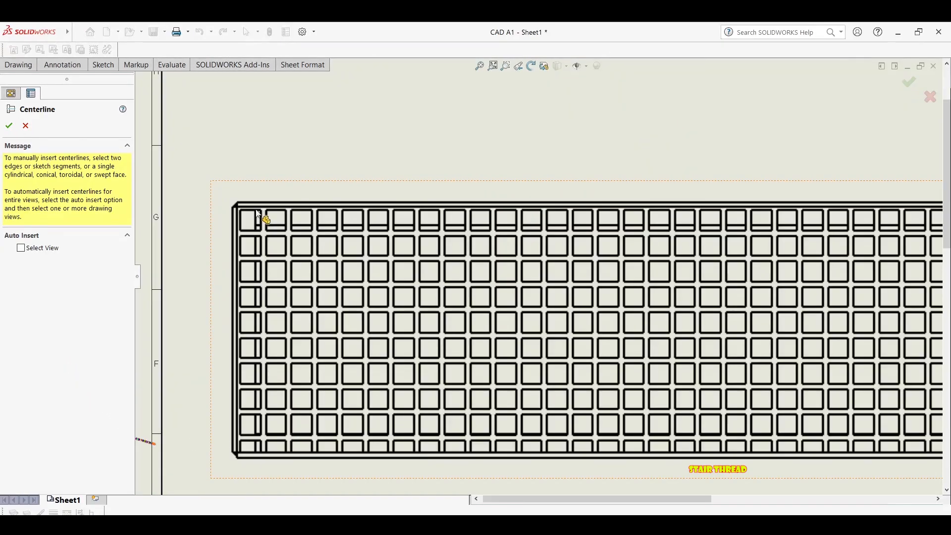
{"action": "left_click", "coordinate": [264, 197]}
{"action": "scroll", "coordinate": [265, 197], "scroll_direction": "up", "scroll_amount": 5}
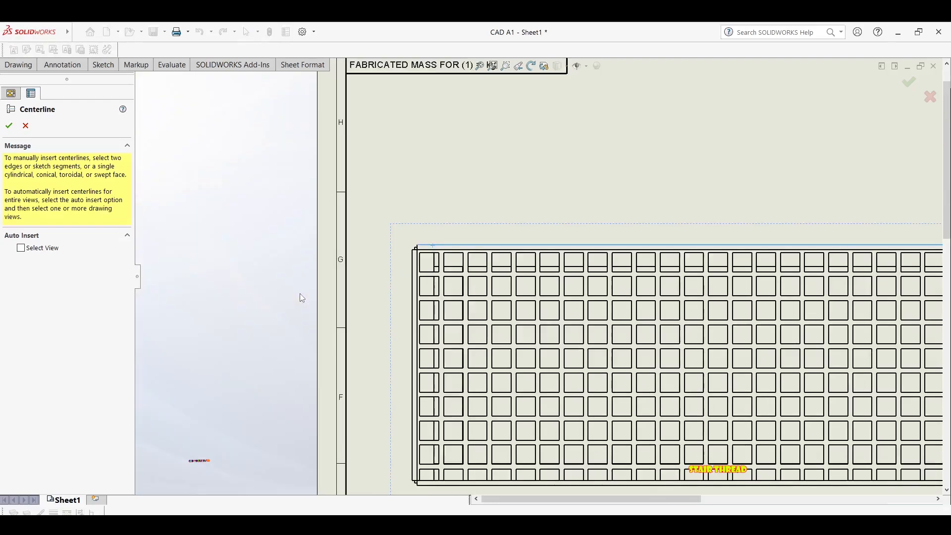
{"action": "middle_click_drag", "start_coordinate": [449, 483], "coordinate": [317, 274]}
{"action": "scroll", "coordinate": [326, 274], "scroll_direction": "down", "scroll_amount": 1}
{"action": "scroll", "coordinate": [327, 272], "scroll_direction": "down", "scroll_amount": 3}
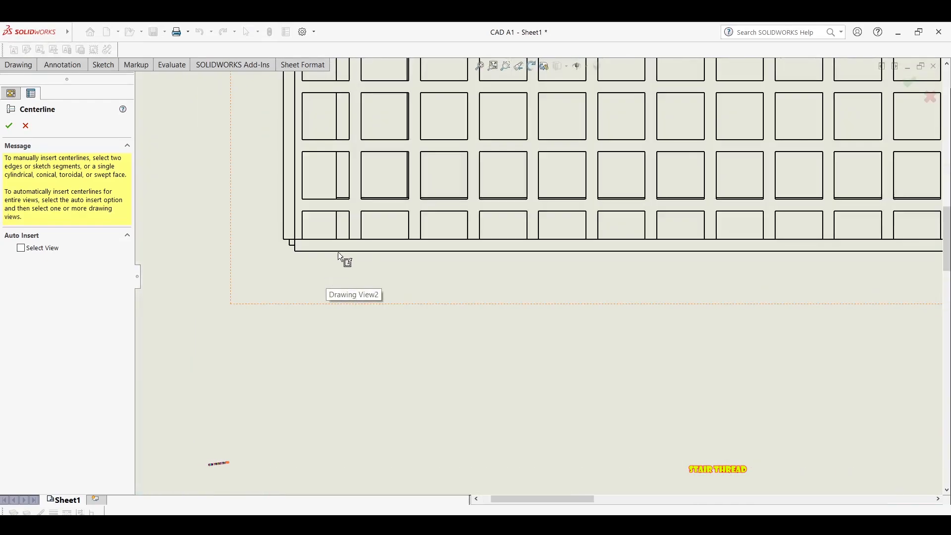
{"action": "scroll", "coordinate": [254, 252], "scroll_direction": "up", "scroll_amount": 1}
{"action": "scroll", "coordinate": [254, 252], "scroll_direction": "up", "scroll_amount": 3}
{"action": "middle_click_drag", "start_coordinate": [357, 188], "coordinate": [318, 198]}
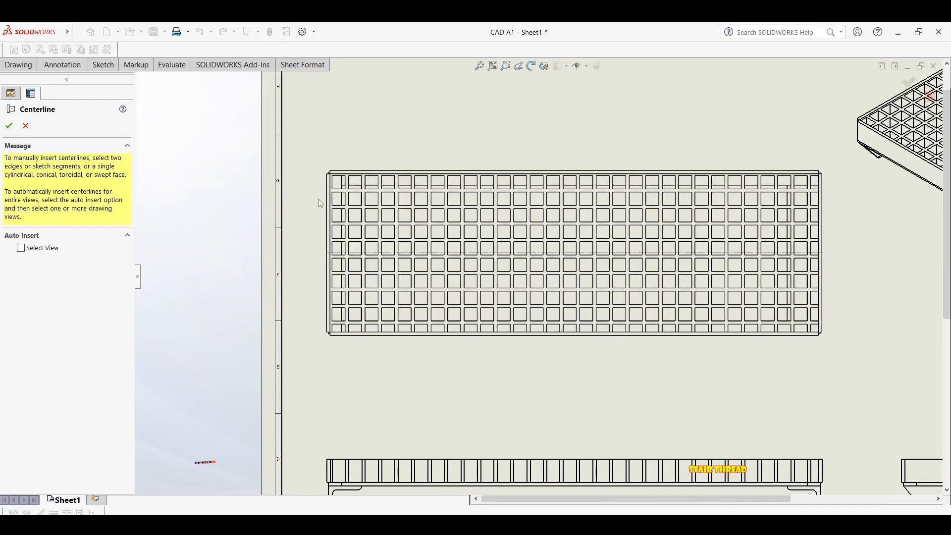
Add a vertical centerline to the top view midway between its two short outer edges
{"action": "scroll", "coordinate": [316, 216], "scroll_direction": "down", "scroll_amount": 1}
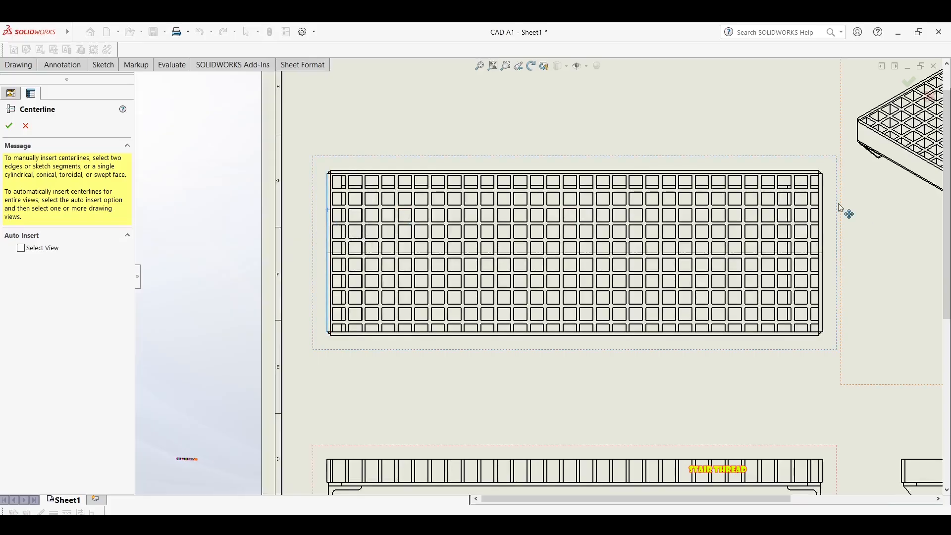
{"action": "left_click", "coordinate": [823, 204]}
{"action": "scroll", "coordinate": [516, 243], "scroll_direction": "up", "scroll_amount": 1}
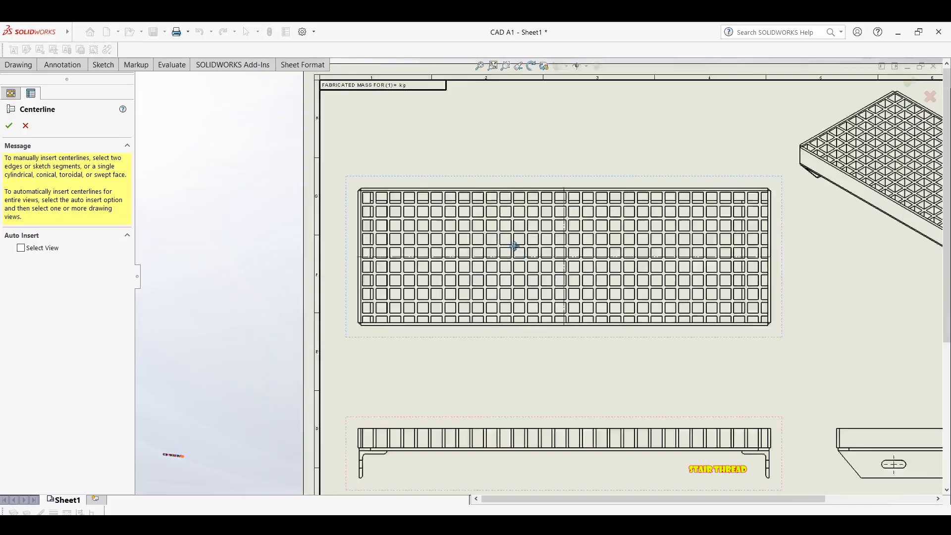
Add a vertical centerline to the front view midway between the outer edges of the two angle brackets, and select it
{"action": "middle_click_drag", "start_coordinate": [516, 244], "coordinate": [448, 198]}
{"action": "scroll", "coordinate": [491, 297], "scroll_direction": "up", "scroll_amount": 3}
{"action": "scroll", "coordinate": [431, 225], "scroll_direction": "down", "scroll_amount": 1}
{"action": "scroll", "coordinate": [335, 257], "scroll_direction": "down", "scroll_amount": 2}
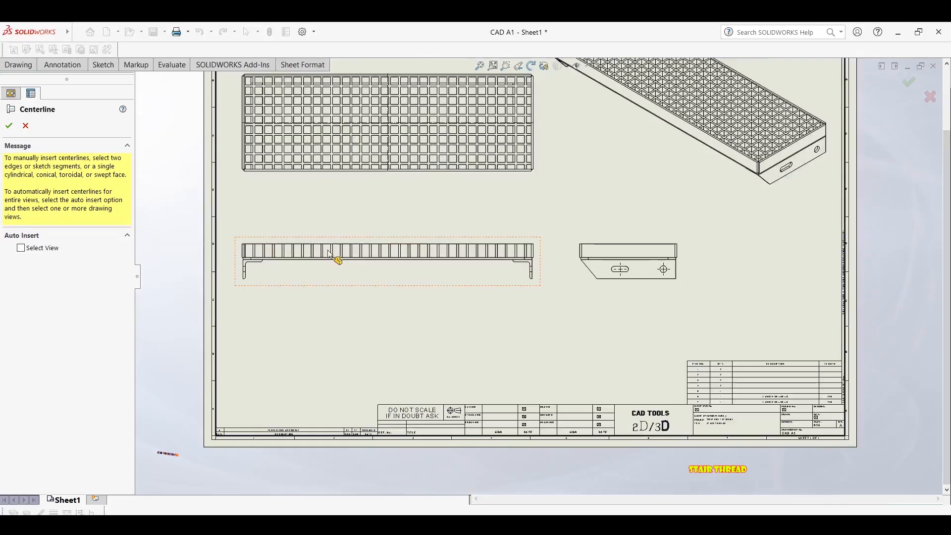
{"action": "scroll", "coordinate": [269, 265], "scroll_direction": "down", "scroll_amount": 2}
{"action": "scroll", "coordinate": [269, 265], "scroll_direction": "down", "scroll_amount": 3}
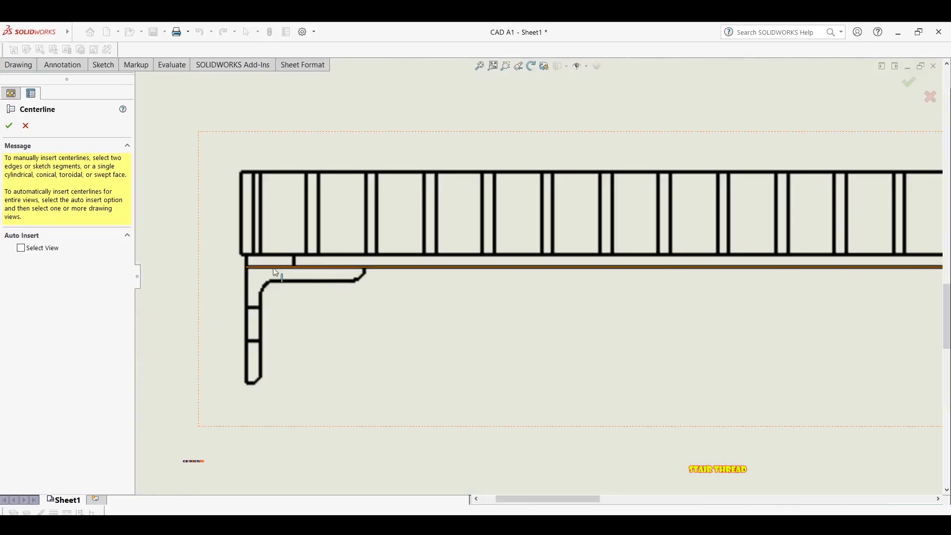
{"action": "left_click", "coordinate": [247, 287]}
{"action": "scroll", "coordinate": [298, 289], "scroll_direction": "up", "scroll_amount": 3}
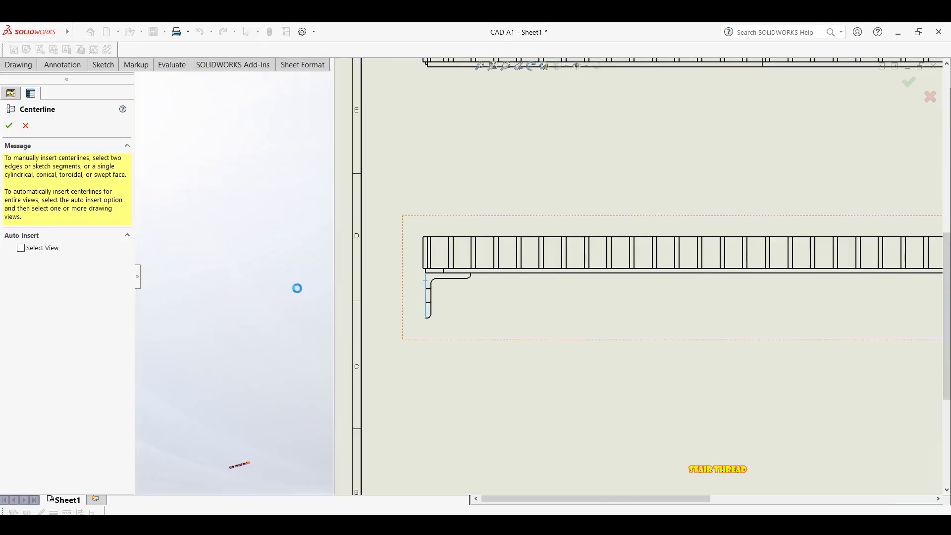
{"action": "scroll", "coordinate": [626, 264], "scroll_direction": "down", "scroll_amount": 4}
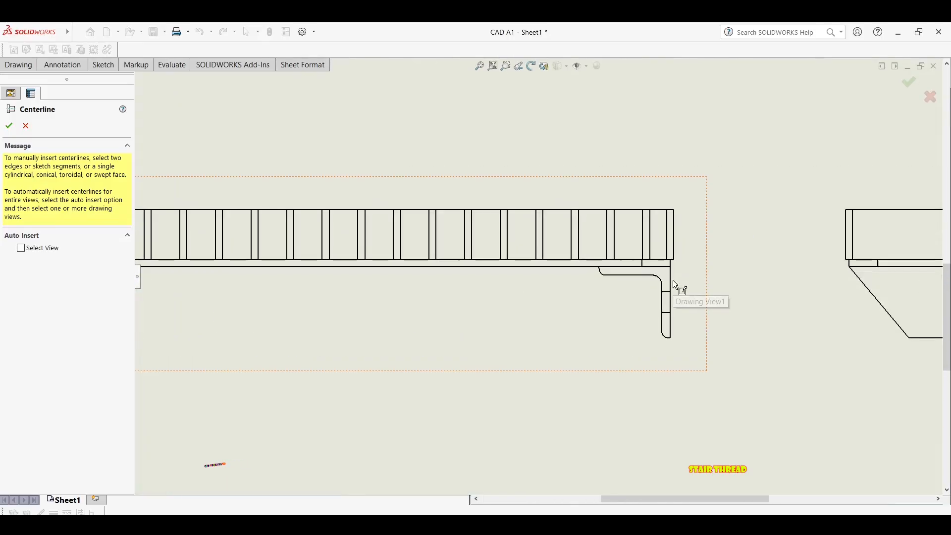
{"action": "left_click", "coordinate": [671, 290]}
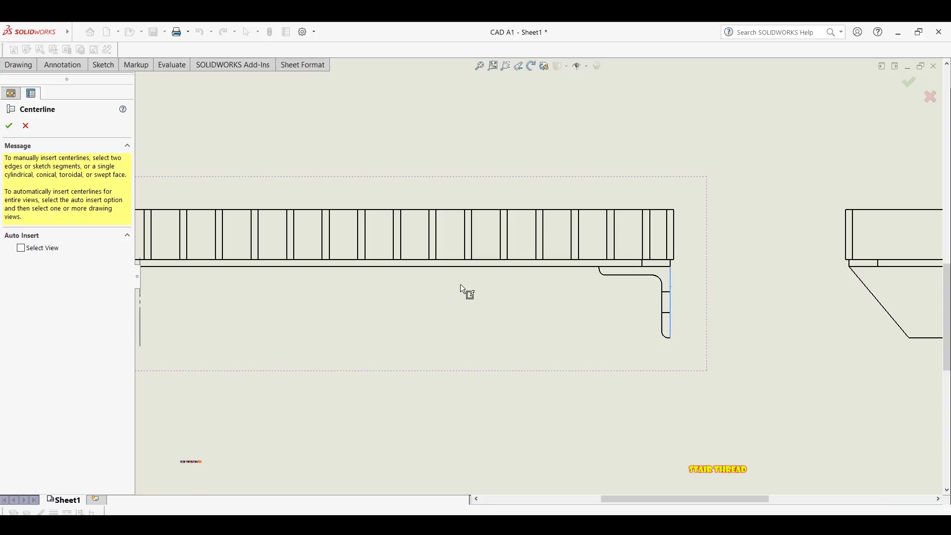
{"action": "scroll", "coordinate": [466, 278], "scroll_direction": "up", "scroll_amount": 4}
{"action": "key", "text": "Escape"}
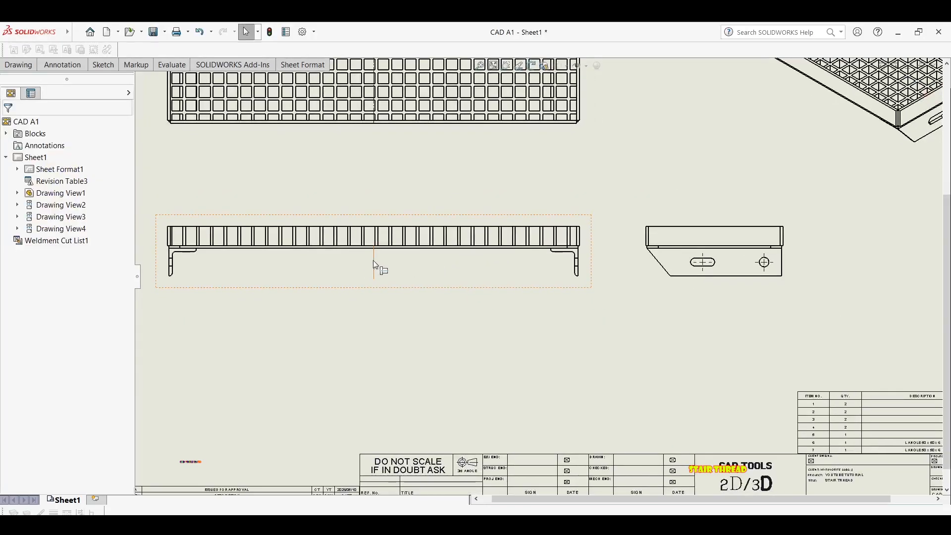
{"action": "left_click", "coordinate": [374, 255]}
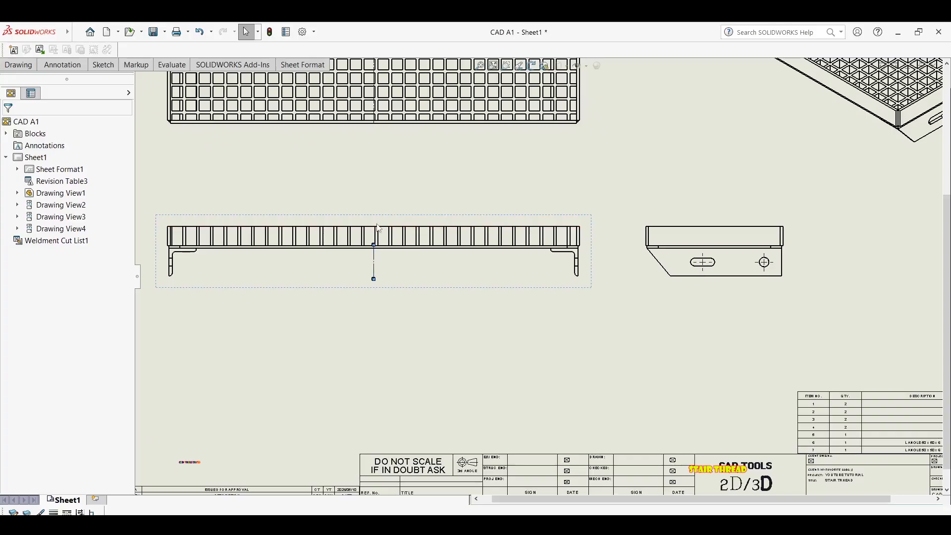
Dimension the top view's overall length between its two short outer edges, placing the dimension above the view
{"action": "key", "text": "f"}
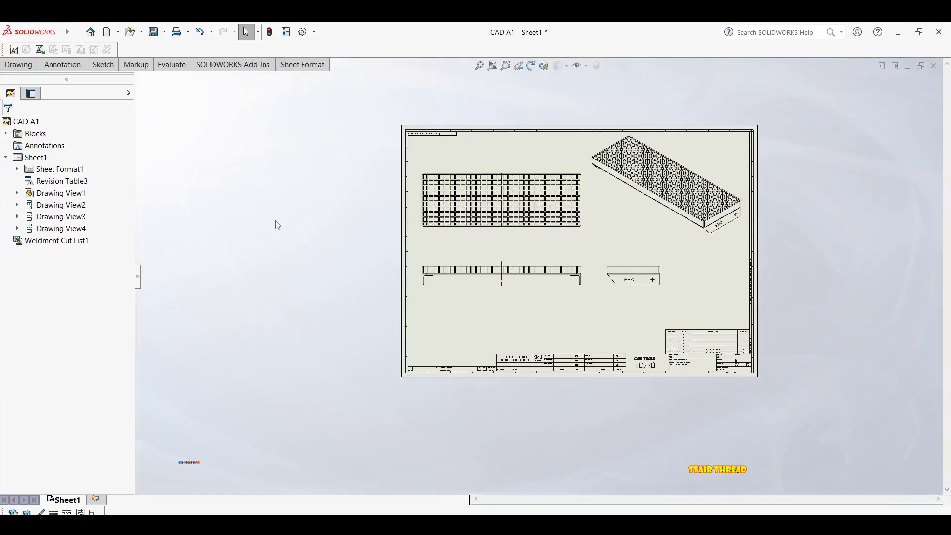
{"action": "key", "text": "d"}
{"action": "scroll", "coordinate": [456, 184], "scroll_direction": "down", "scroll_amount": 5}
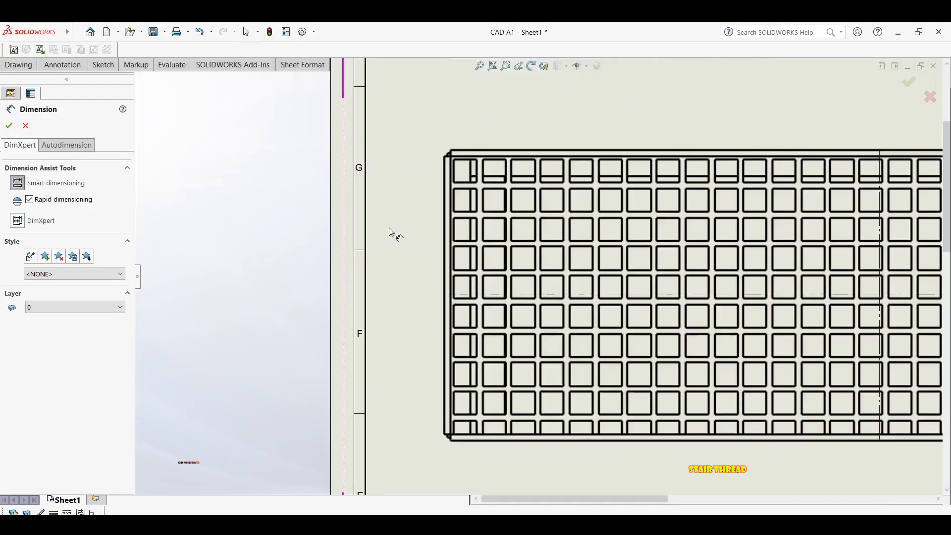
{"action": "left_click", "coordinate": [447, 174]}
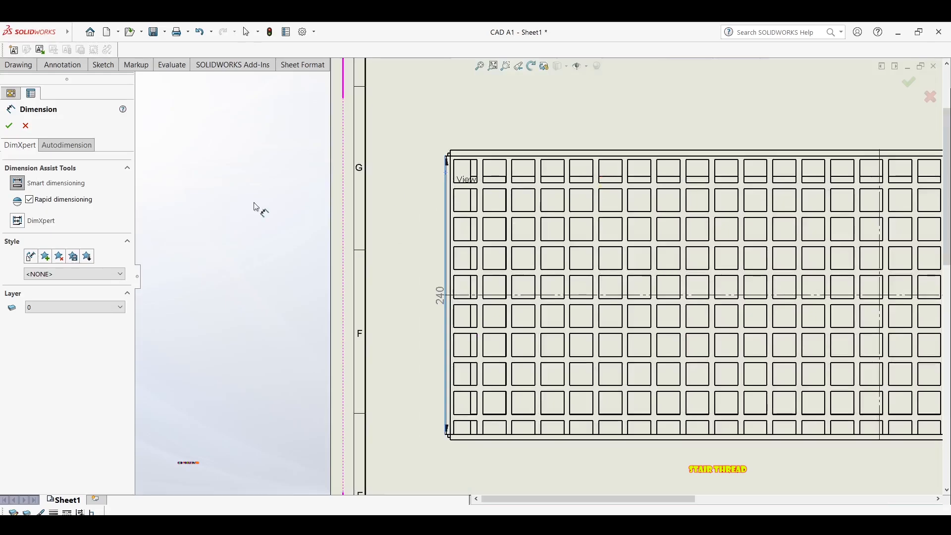
{"action": "scroll", "coordinate": [255, 206], "scroll_direction": "up", "scroll_amount": 7}
{"action": "scroll", "coordinate": [550, 186], "scroll_direction": "down", "scroll_amount": 5}
{"action": "scroll", "coordinate": [565, 224], "scroll_direction": "down", "scroll_amount": 4}
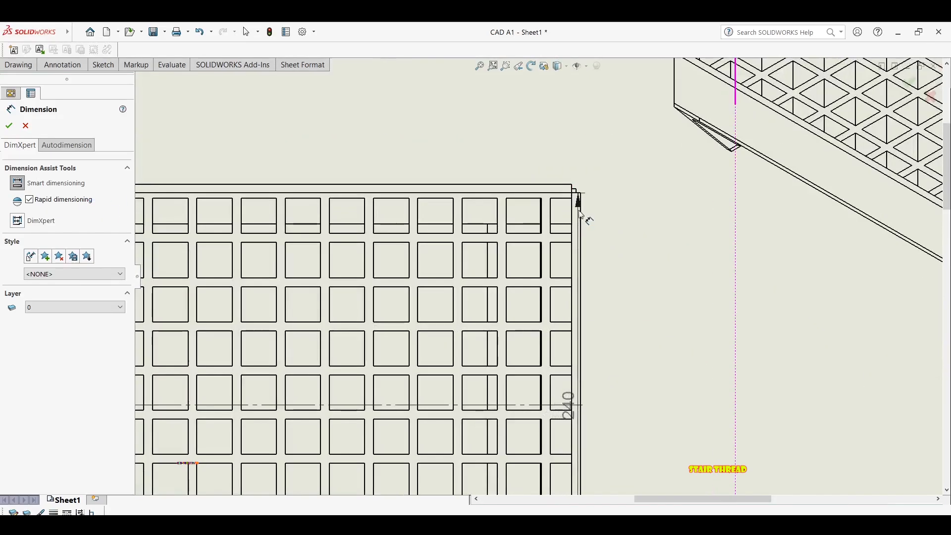
{"action": "left_click", "coordinate": [581, 208]}
{"action": "scroll", "coordinate": [499, 179], "scroll_direction": "up", "scroll_amount": 5}
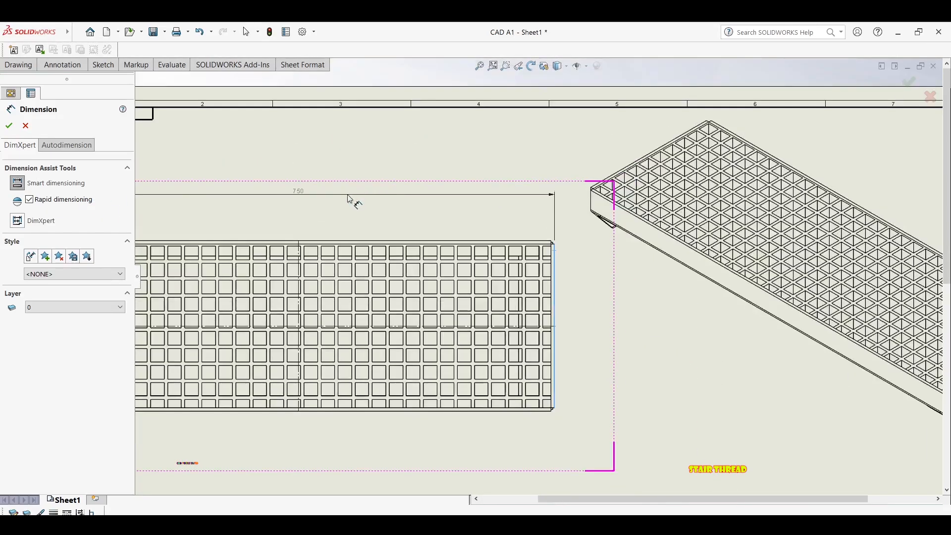
{"action": "scroll", "coordinate": [351, 198], "scroll_direction": "up", "scroll_amount": 4}
{"action": "scroll", "coordinate": [223, 187], "scroll_direction": "down", "scroll_amount": 3}
{"action": "left_click", "coordinate": [434, 189]}
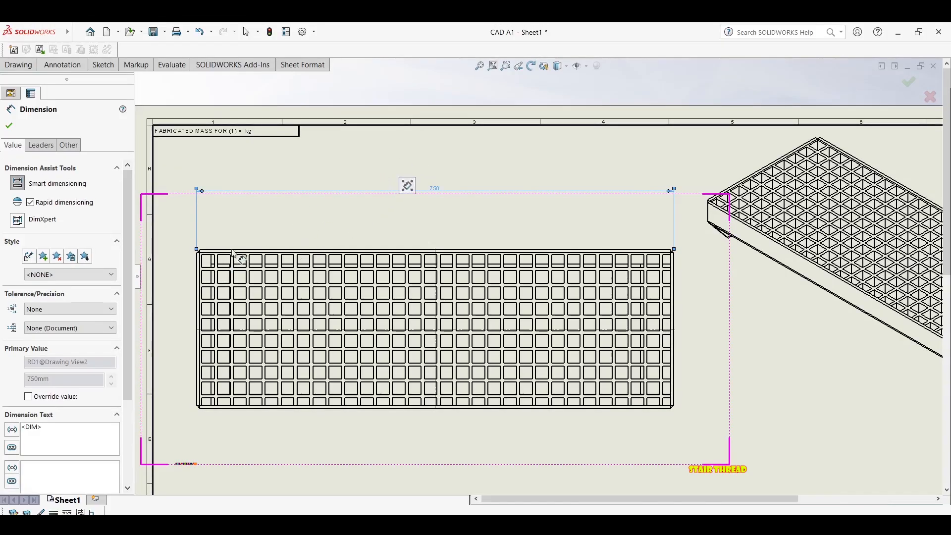
Dimension the top view's overall width between its two long outer edges, placing the dimension beside its left short edge
{"action": "scroll", "coordinate": [226, 264], "scroll_direction": "down", "scroll_amount": 1}
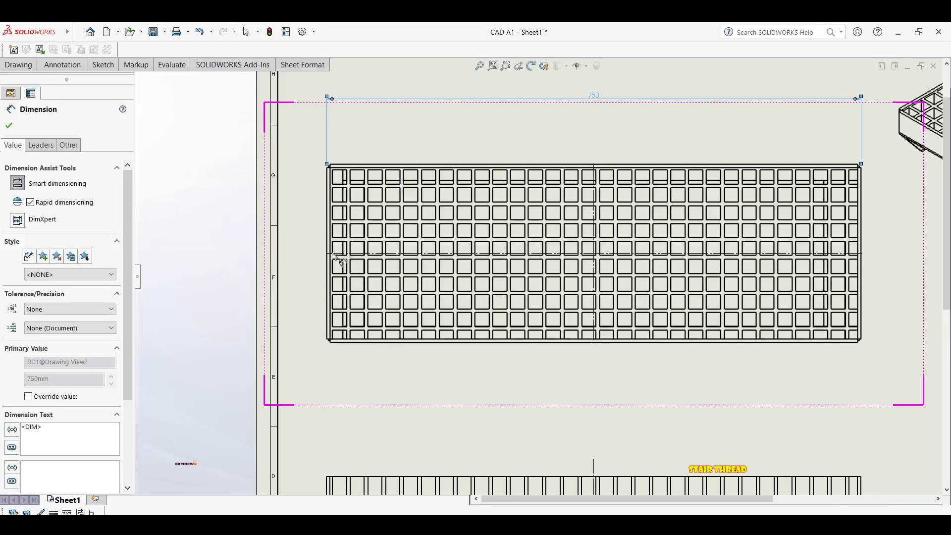
{"action": "left_click", "coordinate": [355, 165]}
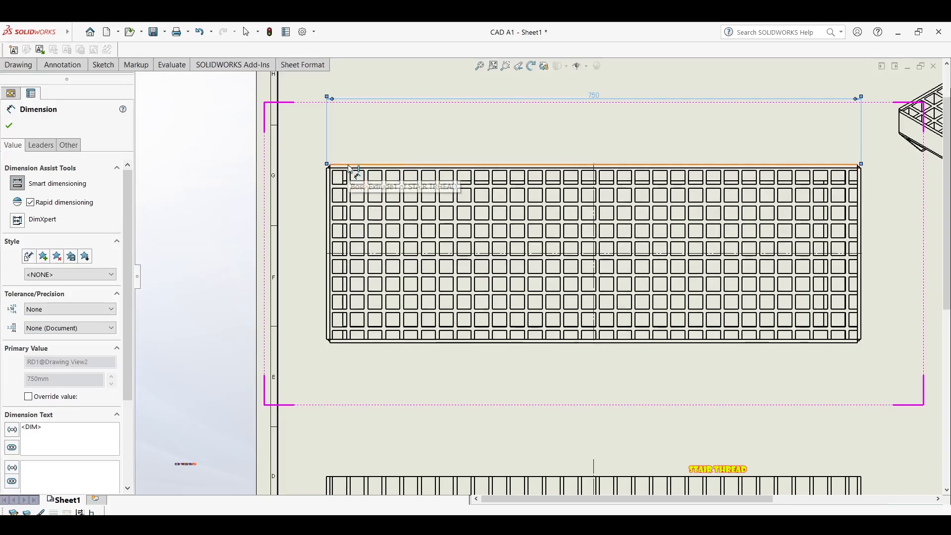
{"action": "left_click", "coordinate": [352, 344]}
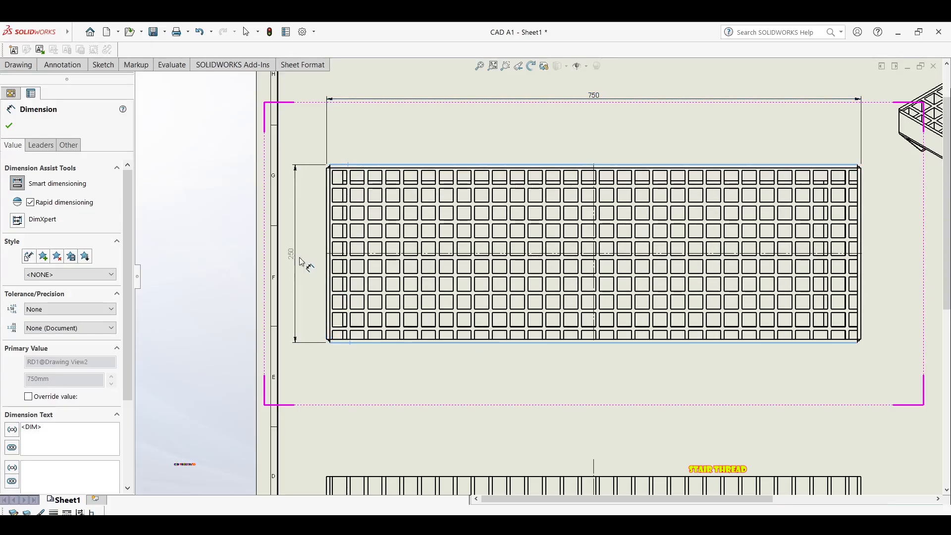
{"action": "left_click", "coordinate": [299, 262]}
{"action": "scroll", "coordinate": [275, 218], "scroll_direction": "up", "scroll_amount": 3}
{"action": "key", "text": "Escape"}
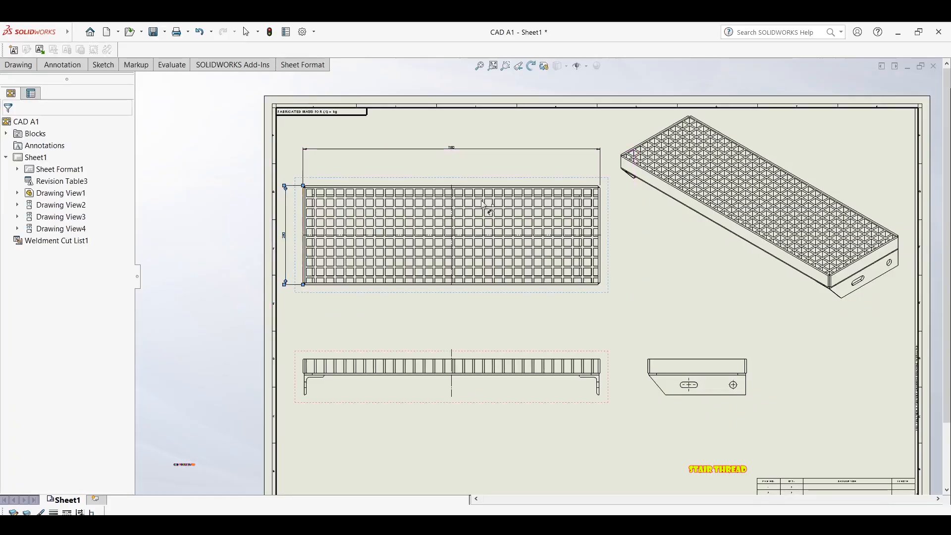
Move the overall length dimension closer to the top view and shift the top view slightly down
{"action": "left_click_drag", "start_coordinate": [456, 167], "coordinate": [458, 169]}
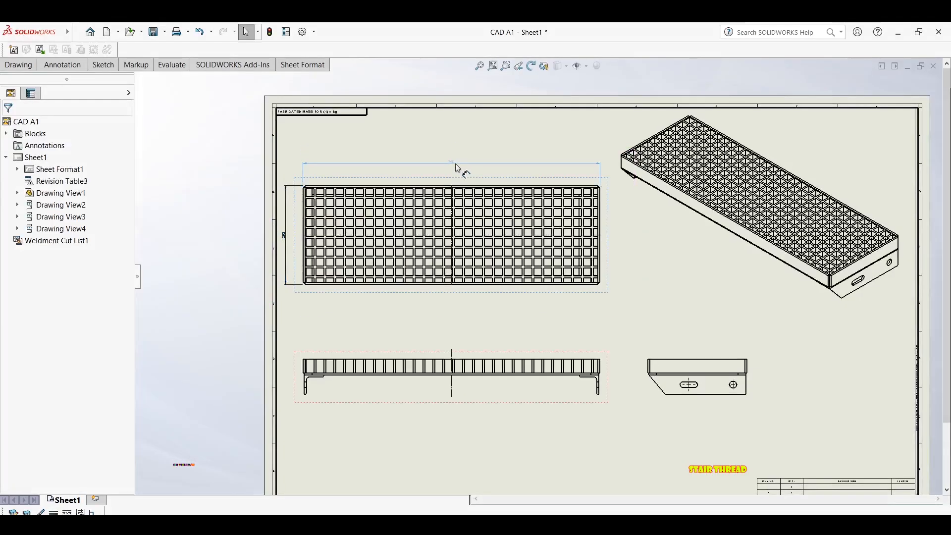
{"action": "left_click", "coordinate": [604, 242]}
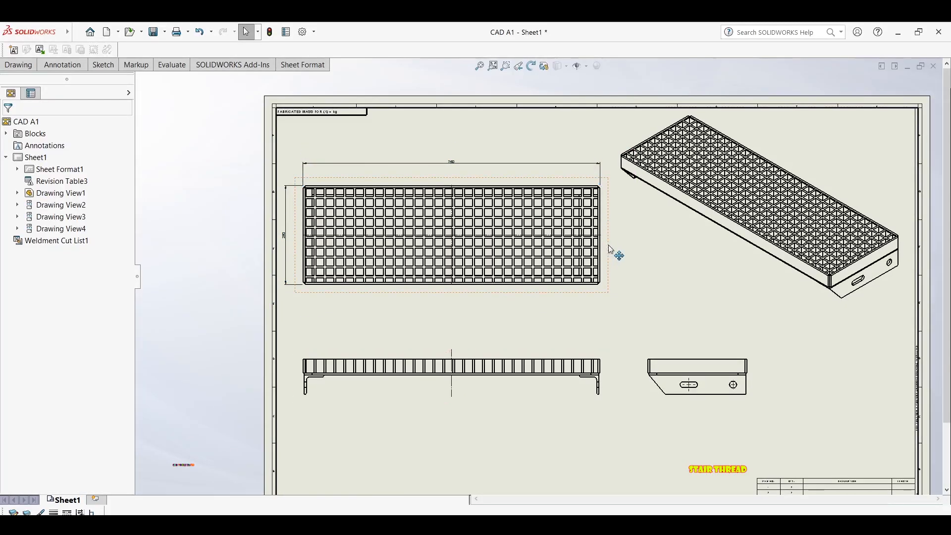
{"action": "left_click", "coordinate": [616, 250]}
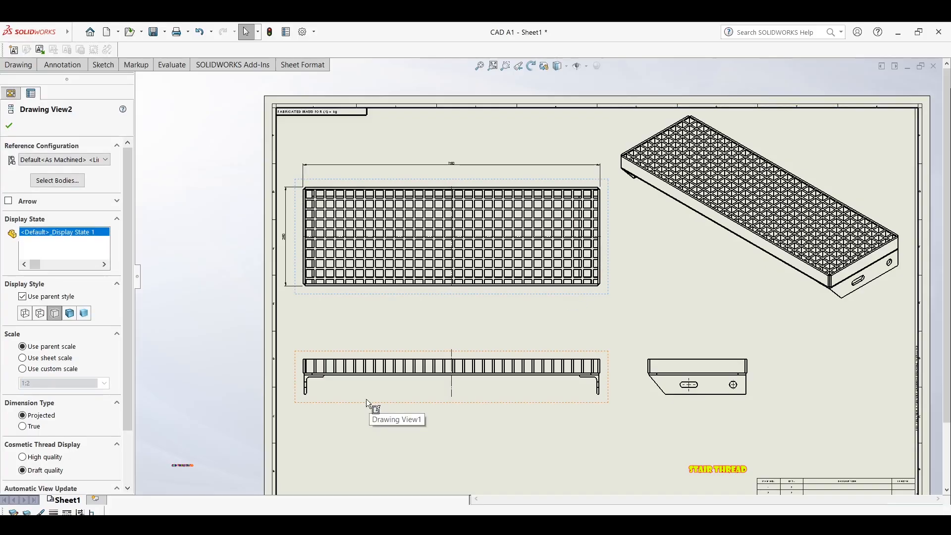
Dimension the front view from the left angle bracket's inner face to the vertical centerline, placing the dimension below the view
{"action": "key", "text": "d"}
{"action": "scroll", "coordinate": [440, 386], "scroll_direction": "down", "scroll_amount": 3}
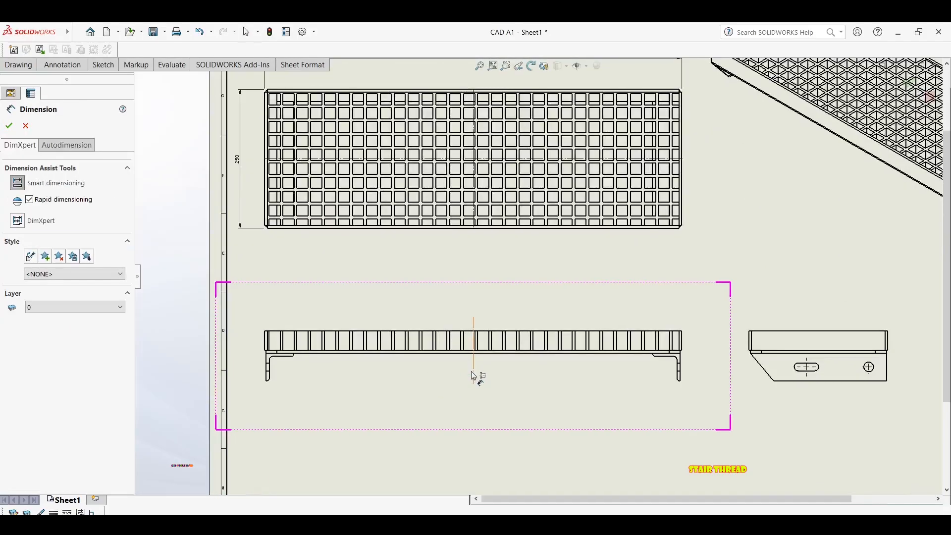
{"action": "scroll", "coordinate": [276, 387], "scroll_direction": "down", "scroll_amount": 2}
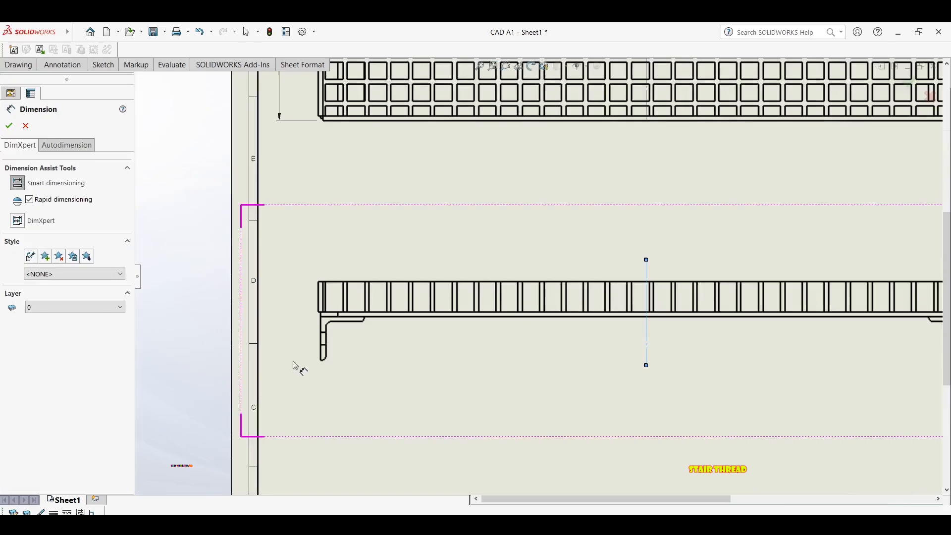
{"action": "left_click", "coordinate": [329, 353]}
{"action": "scroll", "coordinate": [346, 327], "scroll_direction": "up", "scroll_amount": 4}
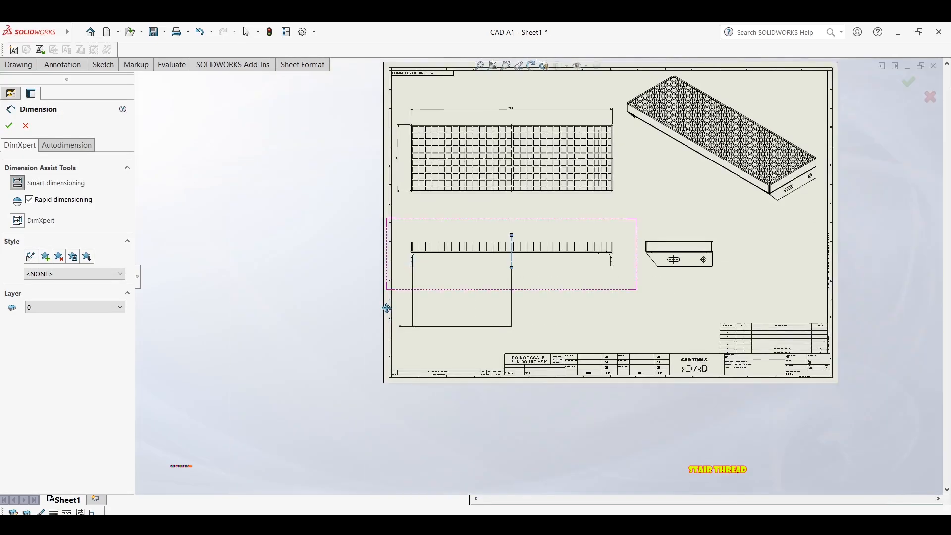
{"action": "scroll", "coordinate": [408, 272], "scroll_direction": "down", "scroll_amount": 3}
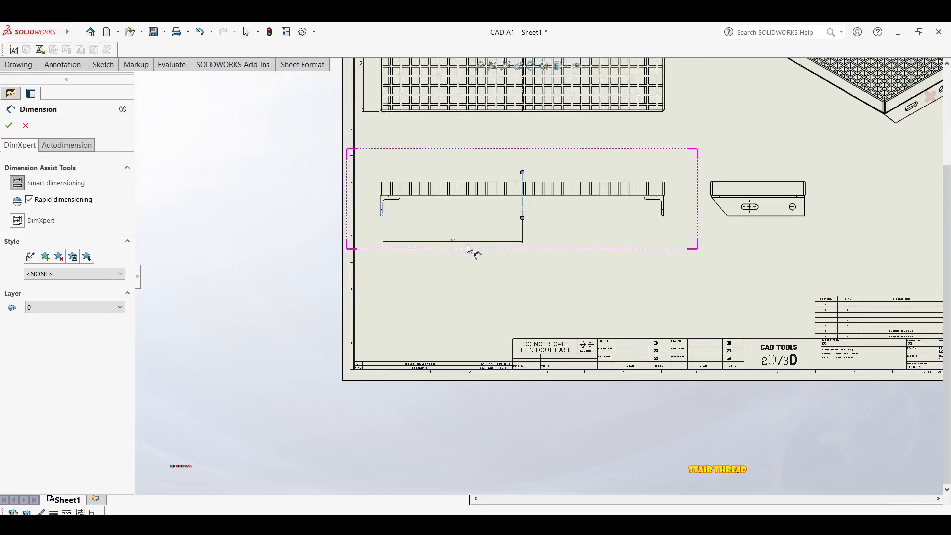
{"action": "left_click", "coordinate": [513, 244]}
Dimension the front view from the vertical centerline to the right angle bracket's inner face, in line with the left half's dimension
{"action": "scroll", "coordinate": [533, 217], "scroll_direction": "down", "scroll_amount": 5}
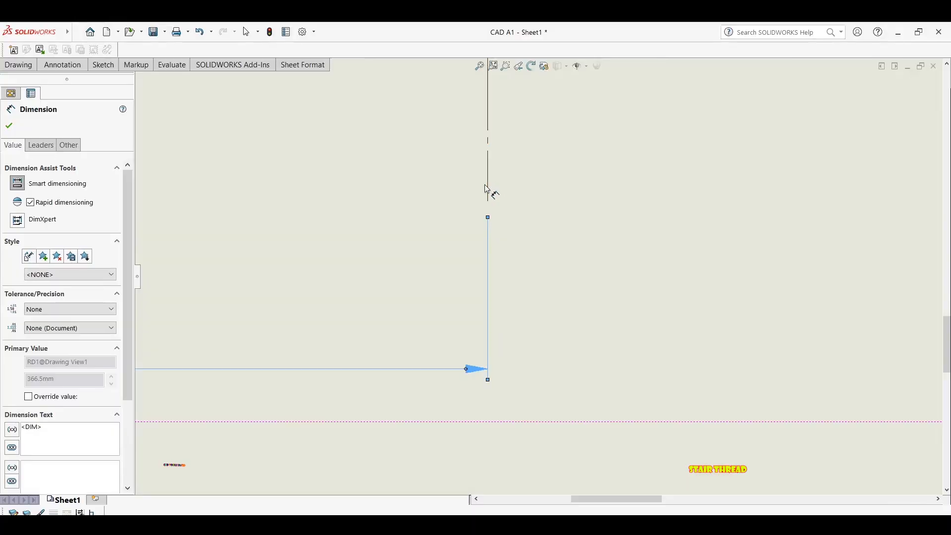
{"action": "scroll", "coordinate": [488, 184], "scroll_direction": "up", "scroll_amount": 4}
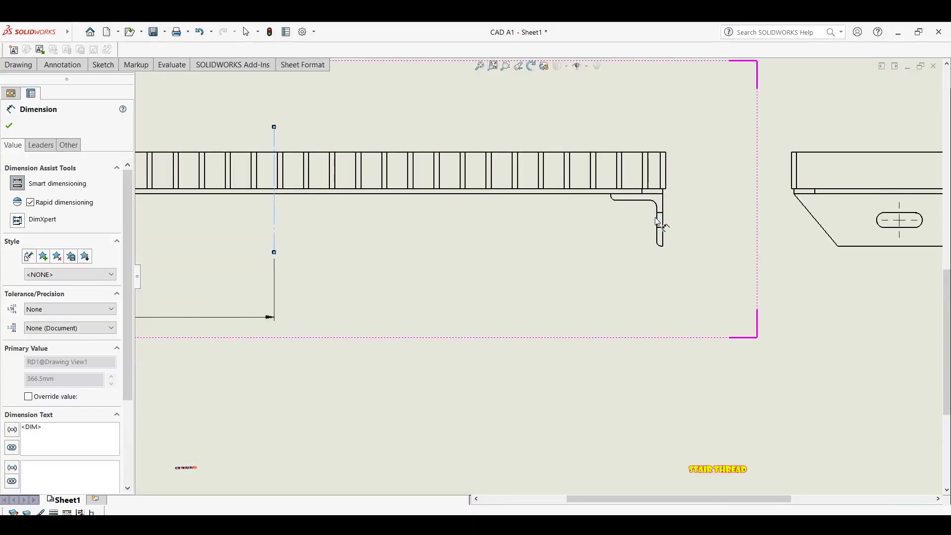
{"action": "scroll", "coordinate": [661, 244], "scroll_direction": "down", "scroll_amount": 2}
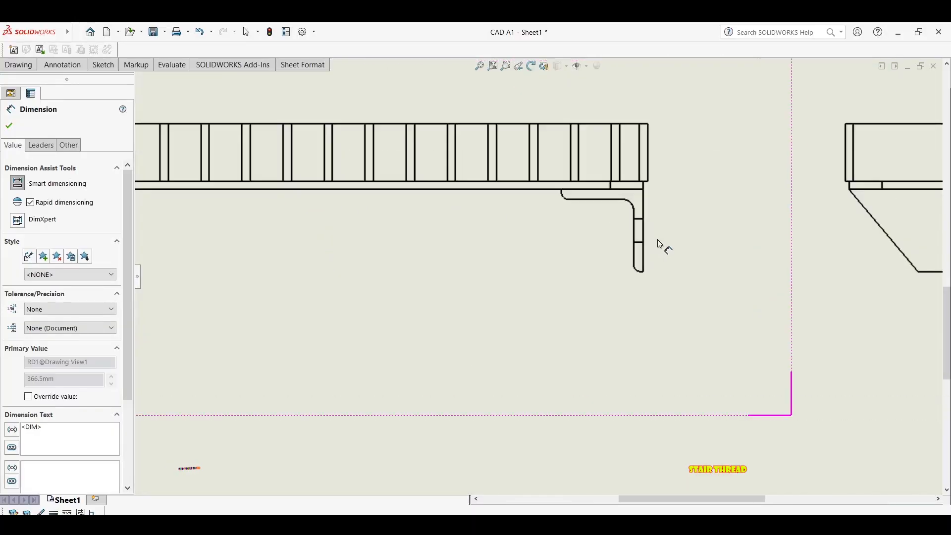
{"action": "left_click", "coordinate": [636, 264]}
{"action": "scroll", "coordinate": [389, 350], "scroll_direction": "up", "scroll_amount": 4}
{"action": "scroll", "coordinate": [424, 298], "scroll_direction": "down", "scroll_amount": 4}
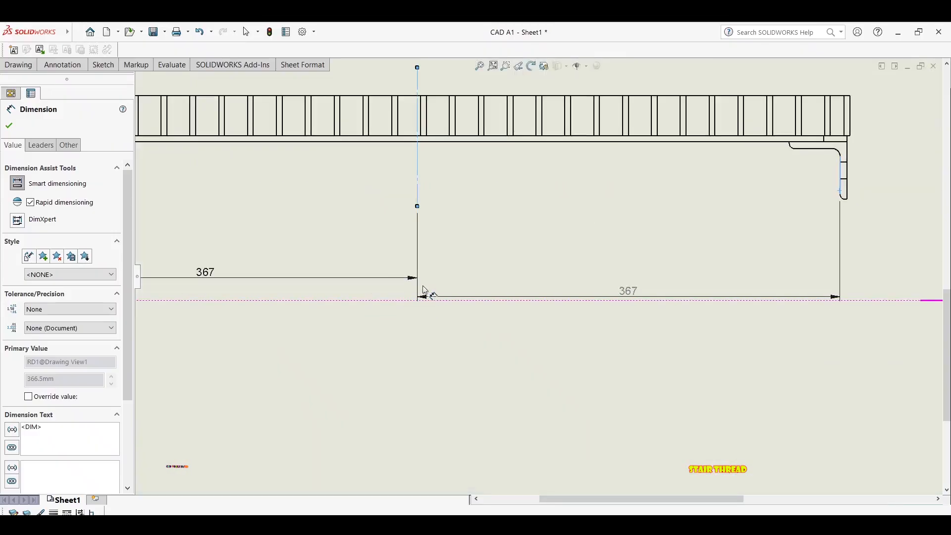
{"action": "left_click", "coordinate": [424, 279]}
Dimension the distance between the outer faces of the two angle brackets in the front view, below the two half-length dimensions
{"action": "scroll", "coordinate": [239, 216], "scroll_direction": "up", "scroll_amount": 3}
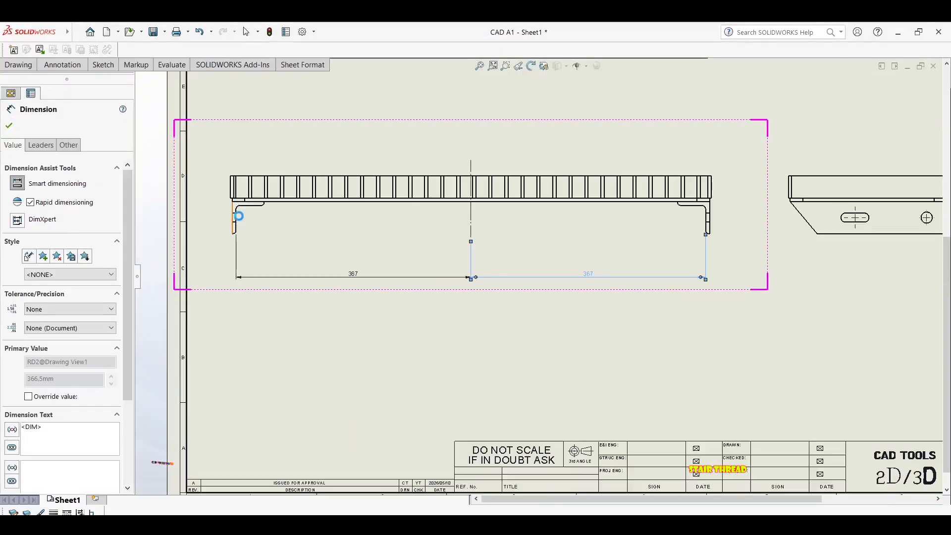
{"action": "scroll", "coordinate": [239, 217], "scroll_direction": "down", "scroll_amount": 4}
{"action": "left_click", "coordinate": [232, 252]}
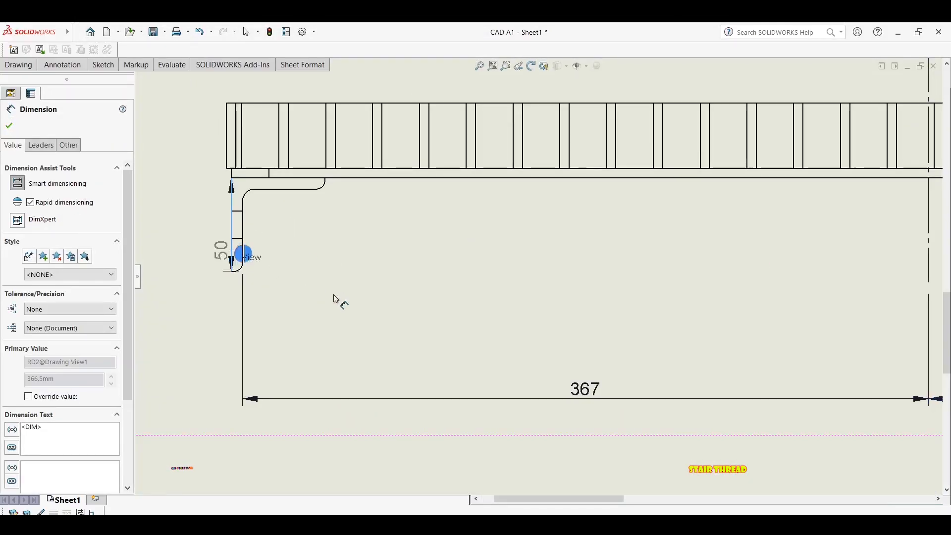
{"action": "scroll", "coordinate": [336, 297], "scroll_direction": "up", "scroll_amount": 6}
{"action": "middle_click_drag", "start_coordinate": [340, 296], "coordinate": [157, 272]}
{"action": "scroll", "coordinate": [545, 252], "scroll_direction": "down", "scroll_amount": 4}
{"action": "scroll", "coordinate": [529, 253], "scroll_direction": "down", "scroll_amount": 1}
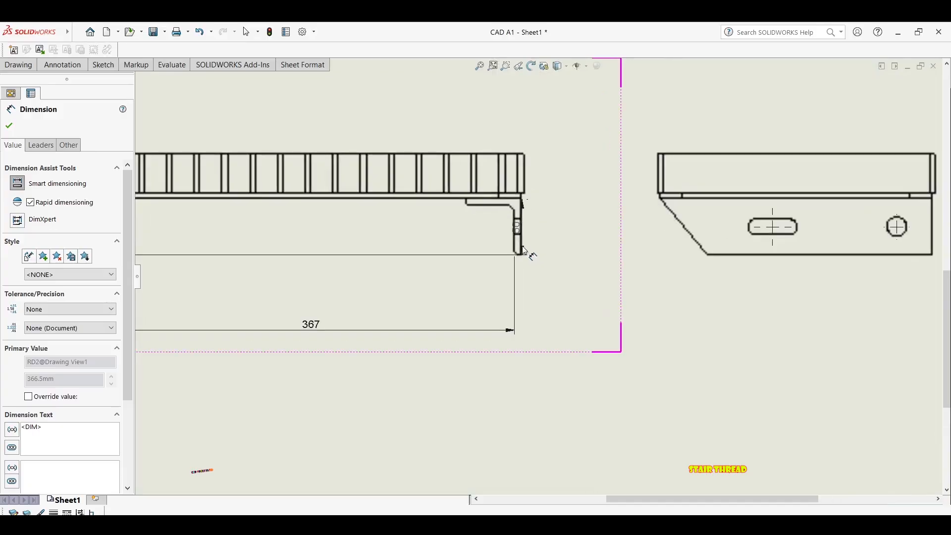
{"action": "left_click", "coordinate": [523, 247]}
{"action": "scroll", "coordinate": [403, 334], "scroll_direction": "up", "scroll_amount": 2}
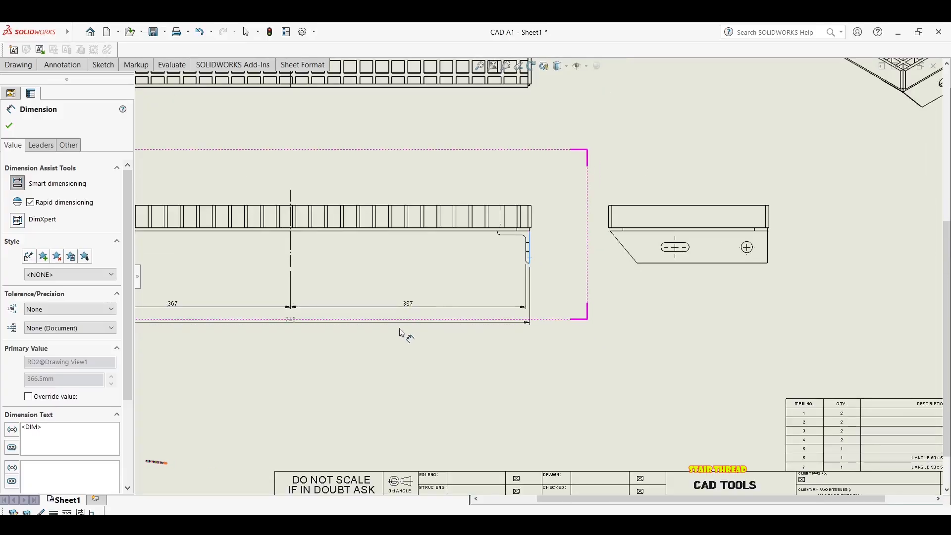
{"action": "left_click", "coordinate": [350, 325]}
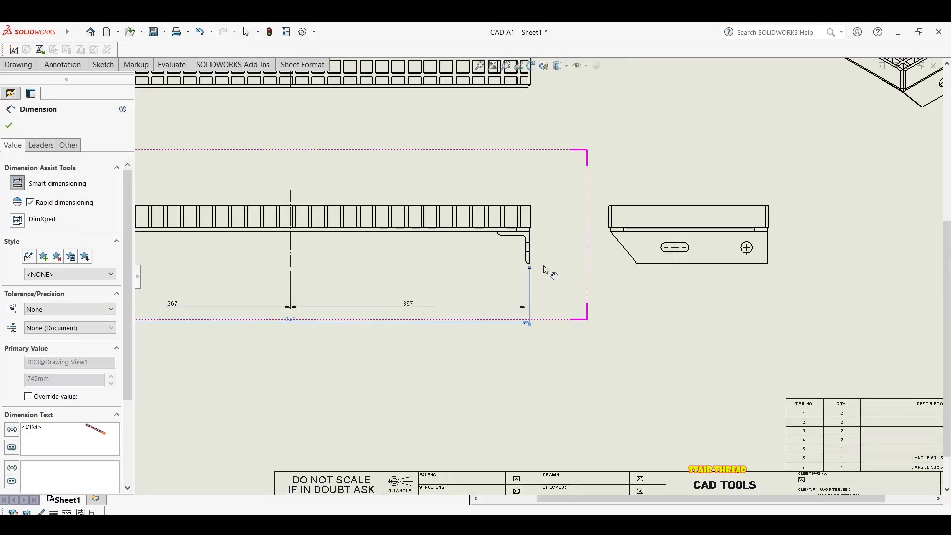
{"action": "key", "text": "Escape"}
Dimension the front view's overall grating length between its two end edges, placing the dimension above the view
{"action": "scroll", "coordinate": [530, 238], "scroll_direction": "down", "scroll_amount": 6}
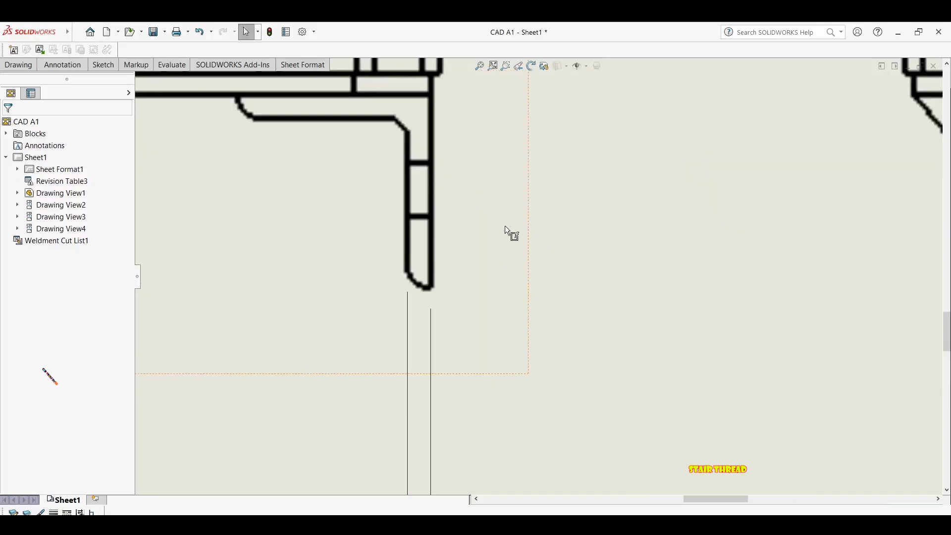
{"action": "middle_click_drag", "start_coordinate": [461, 138], "coordinate": [504, 166]}
{"action": "scroll", "coordinate": [451, 149], "scroll_direction": "down", "scroll_amount": 3}
{"action": "key", "text": "Return"}
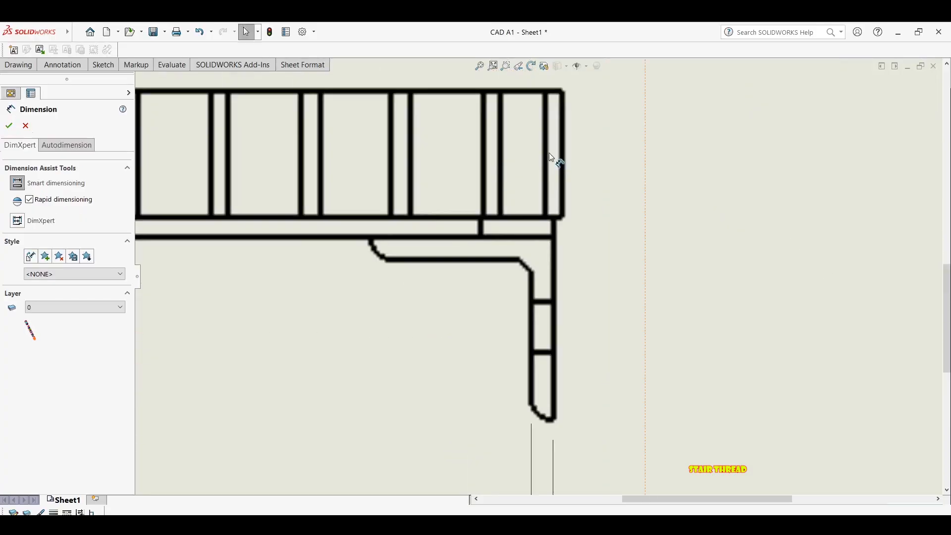
{"action": "scroll", "coordinate": [568, 232], "scroll_direction": "up", "scroll_amount": 5}
{"action": "scroll", "coordinate": [570, 233], "scroll_direction": "up", "scroll_amount": 2}
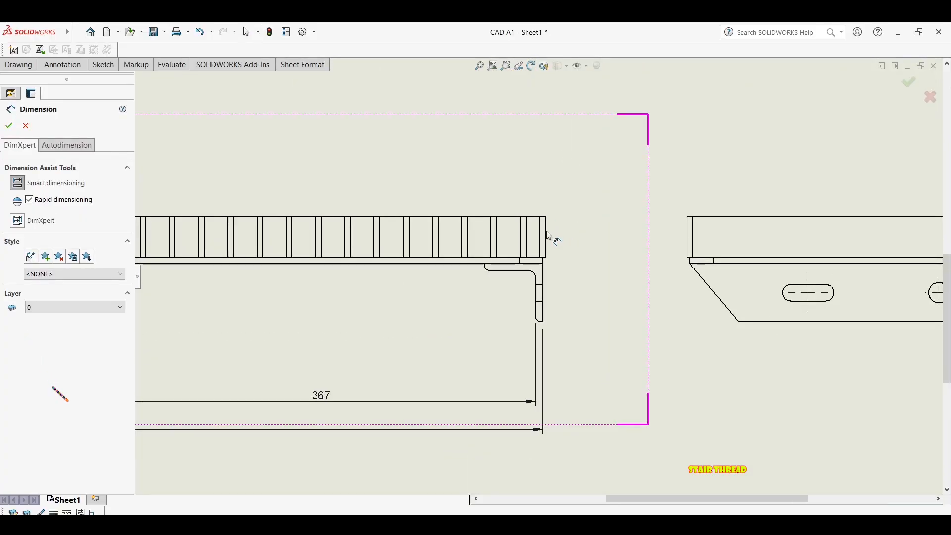
{"action": "scroll", "coordinate": [549, 239], "scroll_direction": "up", "scroll_amount": 6}
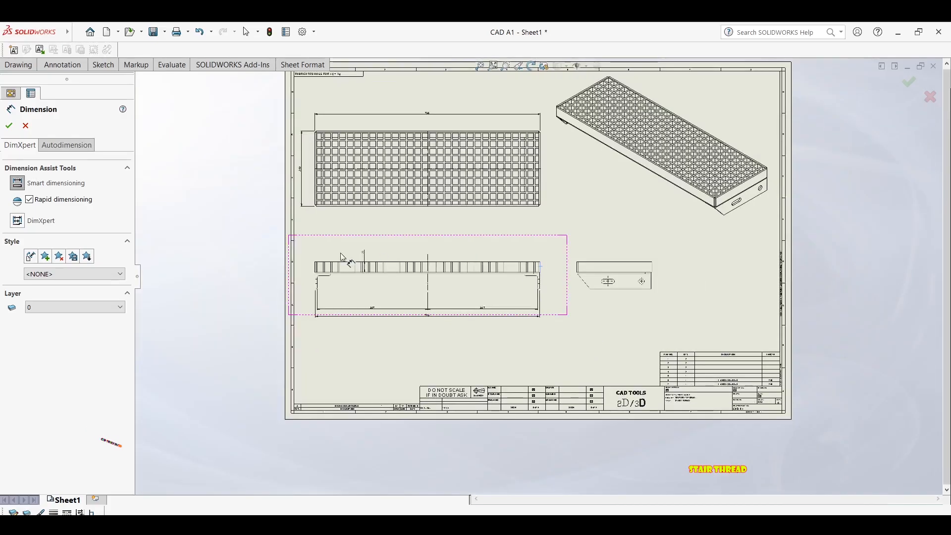
{"action": "scroll", "coordinate": [365, 281], "scroll_direction": "down", "scroll_amount": 7}
{"action": "scroll", "coordinate": [367, 275], "scroll_direction": "down", "scroll_amount": 4}
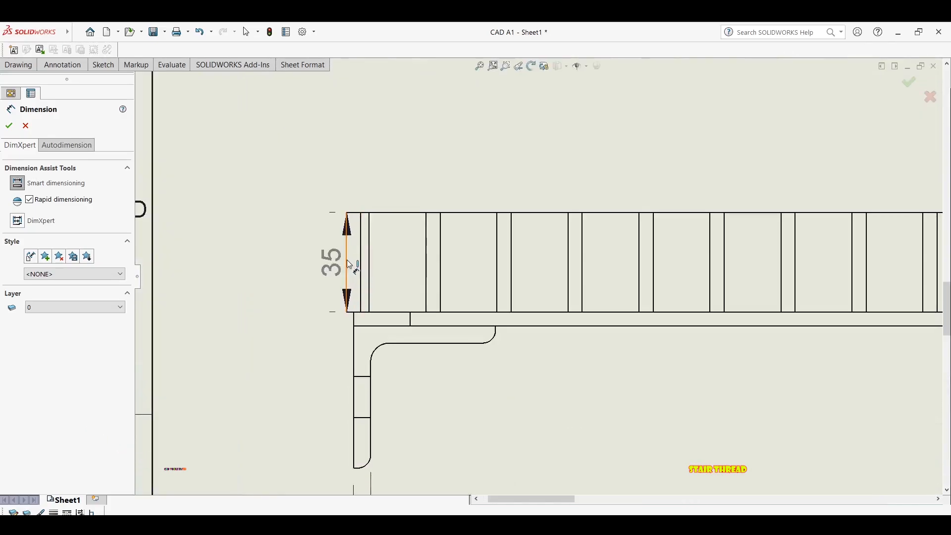
{"action": "left_click", "coordinate": [347, 263]}
{"action": "left_click", "coordinate": [387, 140]}
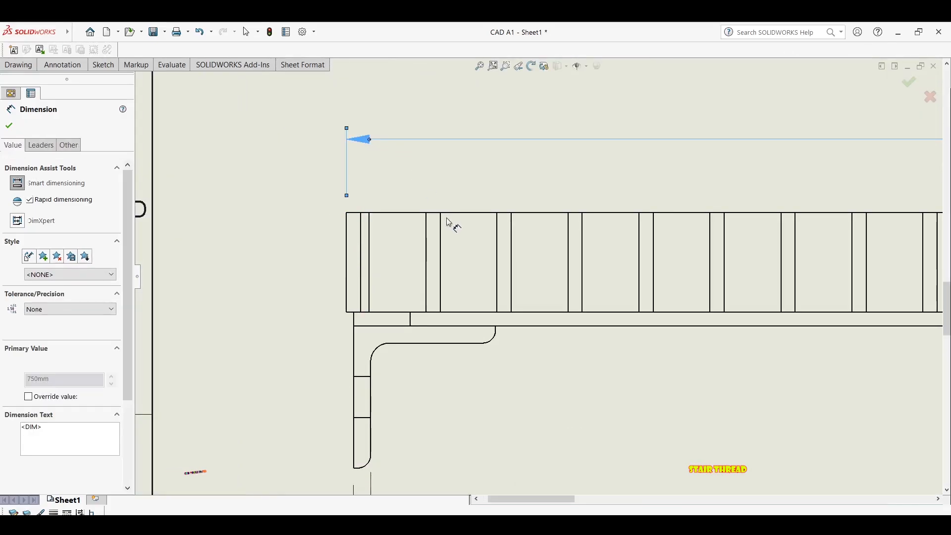
{"action": "scroll", "coordinate": [448, 226], "scroll_direction": "up", "scroll_amount": 4}
{"action": "key", "text": "Escape"}
Dimension the offset between the grating's left end edge and the left bracket's outer face, in line with the overall bracket dimension below the front view
{"action": "scroll", "coordinate": [486, 317], "scroll_direction": "down", "scroll_amount": 4}
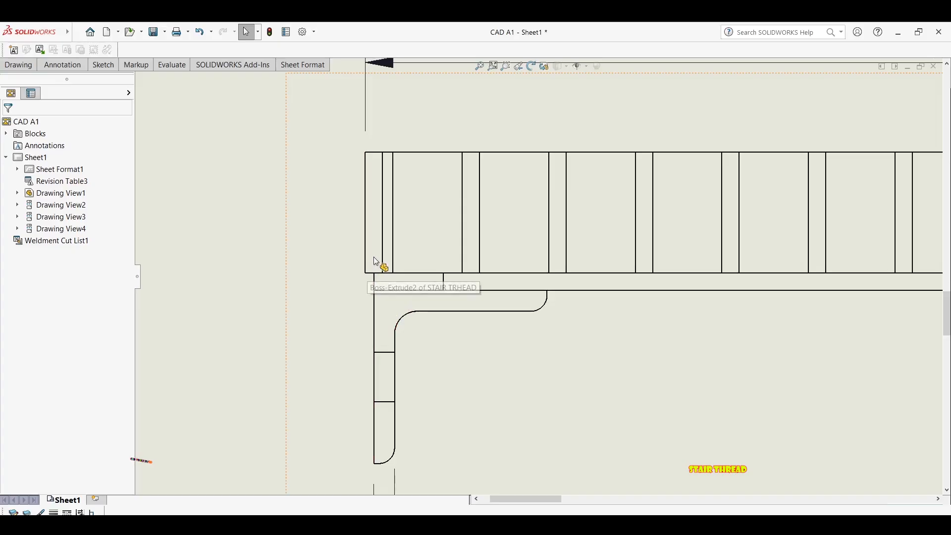
{"action": "right_click_drag", "start_coordinate": [374, 257], "coordinate": [368, 243]}
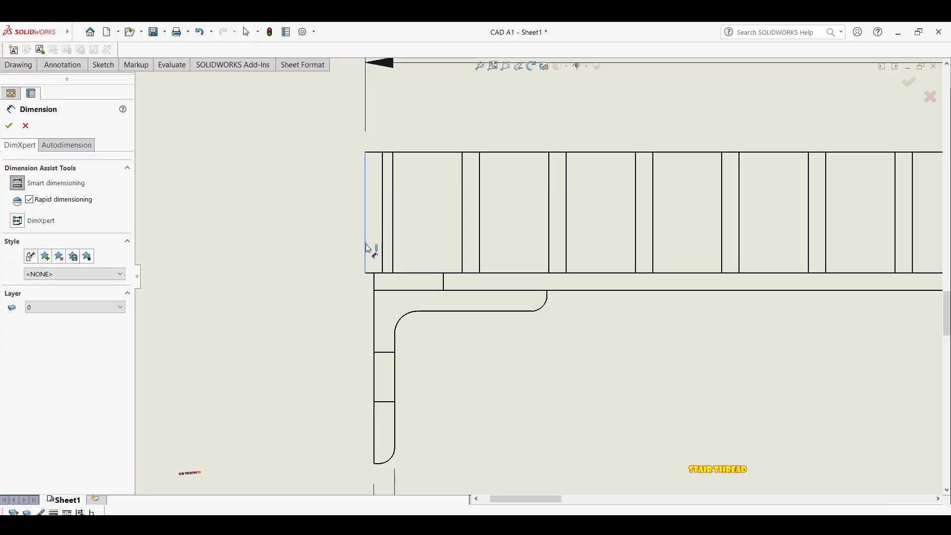
{"action": "left_click", "coordinate": [366, 243]}
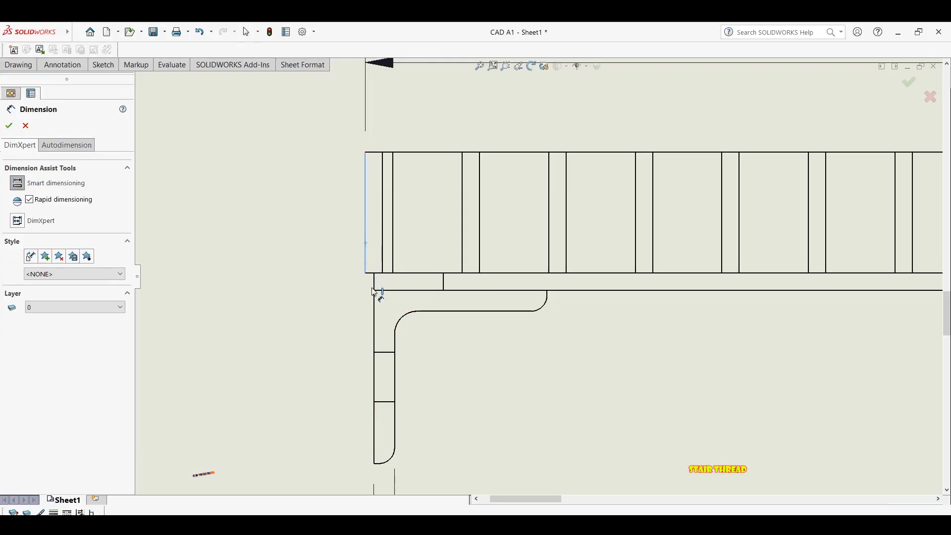
{"action": "left_click", "coordinate": [376, 325]}
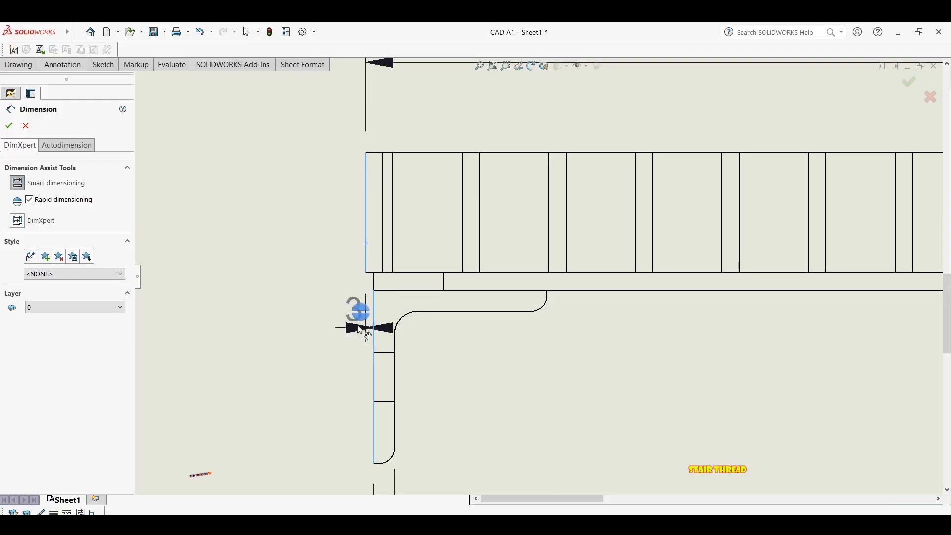
{"action": "scroll", "coordinate": [357, 314], "scroll_direction": "up", "scroll_amount": 3}
{"action": "scroll", "coordinate": [450, 320], "scroll_direction": "down", "scroll_amount": 5}
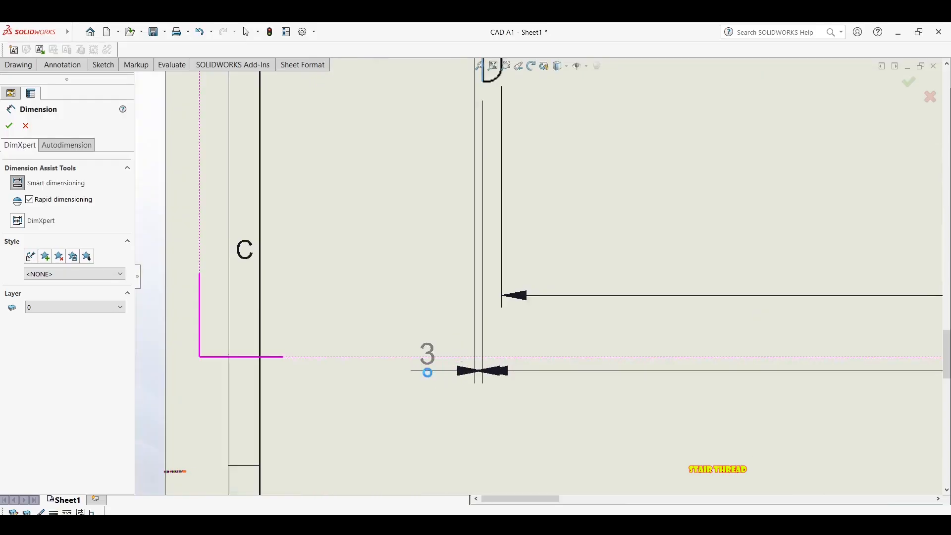
{"action": "left_click", "coordinate": [427, 372]}
{"action": "key", "text": "Escape"}
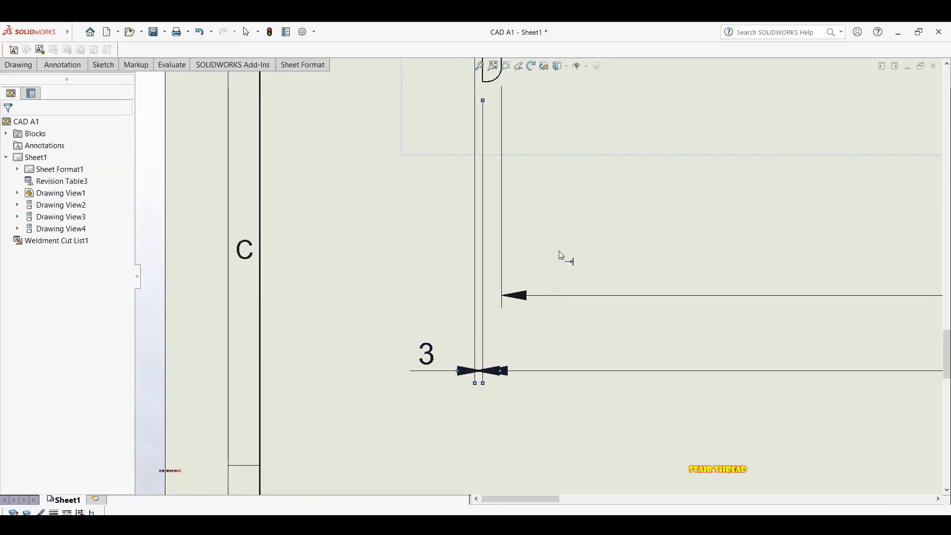
Select the short offset dimension at the front view's left end and inspect its arrowheads
{"action": "left_click", "coordinate": [478, 370]}
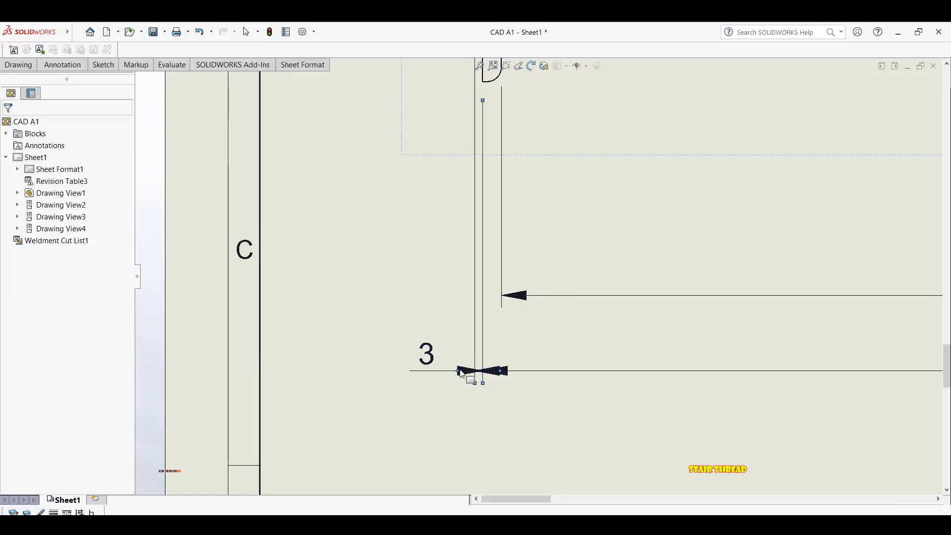
{"action": "scroll", "coordinate": [461, 373], "scroll_direction": "down", "scroll_amount": 1}
{"action": "left_click", "coordinate": [465, 348]}
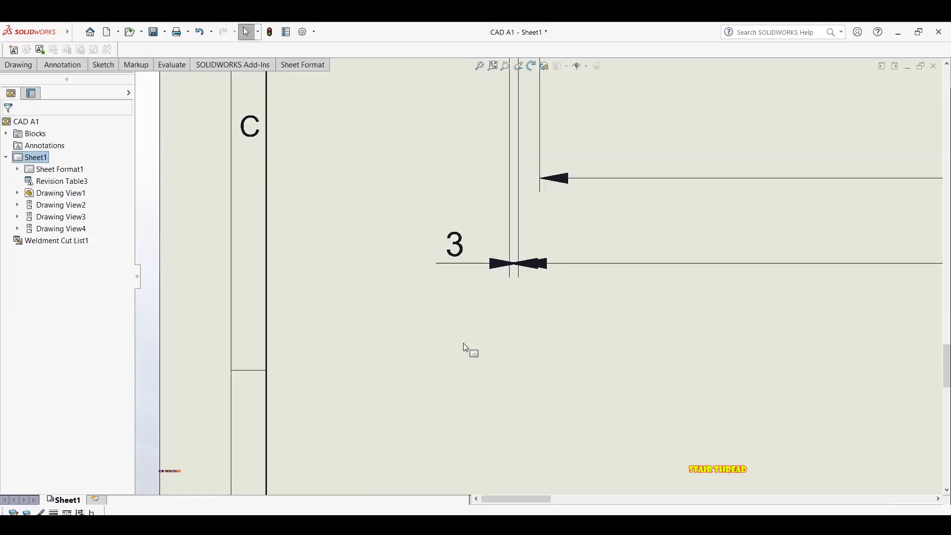
{"action": "left_click", "coordinate": [491, 264]}
{"action": "left_click", "coordinate": [490, 264]}
{"action": "scroll", "coordinate": [484, 220], "scroll_direction": "up", "scroll_amount": 3}
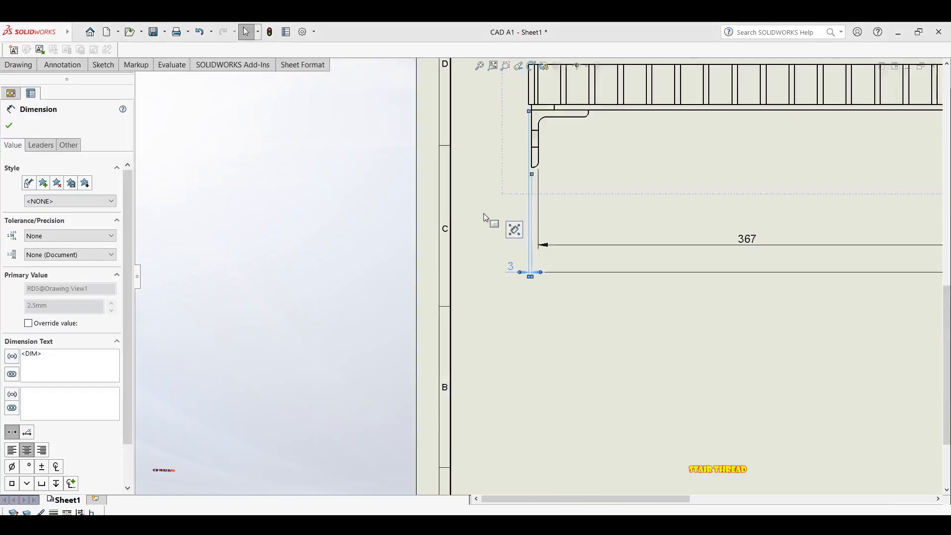
{"action": "left_click", "coordinate": [406, 222]}
Examine the dimensioned front view and compare it with the top, side and isometric views on the sheet
{"action": "scroll", "coordinate": [405, 222], "scroll_direction": "up", "scroll_amount": 2}
{"action": "scroll", "coordinate": [516, 205], "scroll_direction": "down", "scroll_amount": 1}
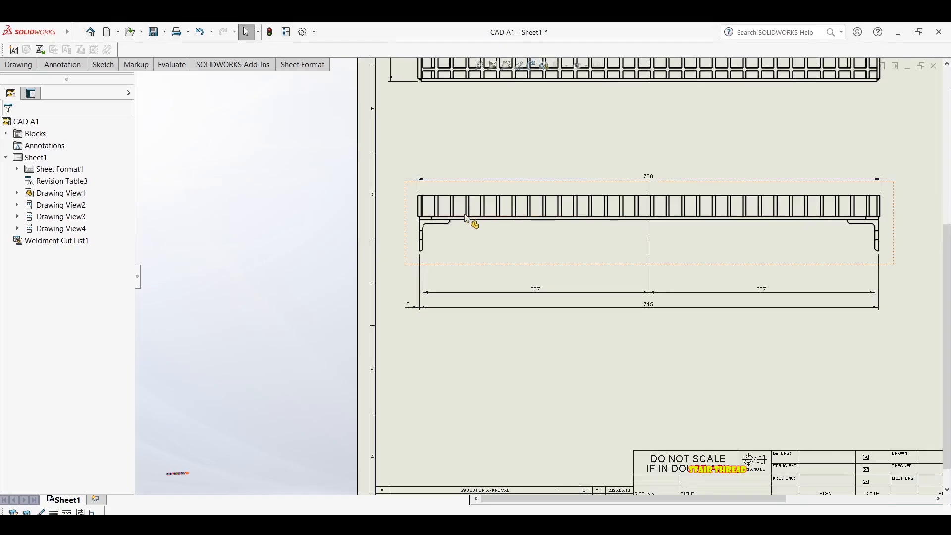
{"action": "scroll", "coordinate": [466, 219], "scroll_direction": "up", "scroll_amount": 3}
{"action": "middle_click_drag", "start_coordinate": [646, 231], "coordinate": [556, 247]}
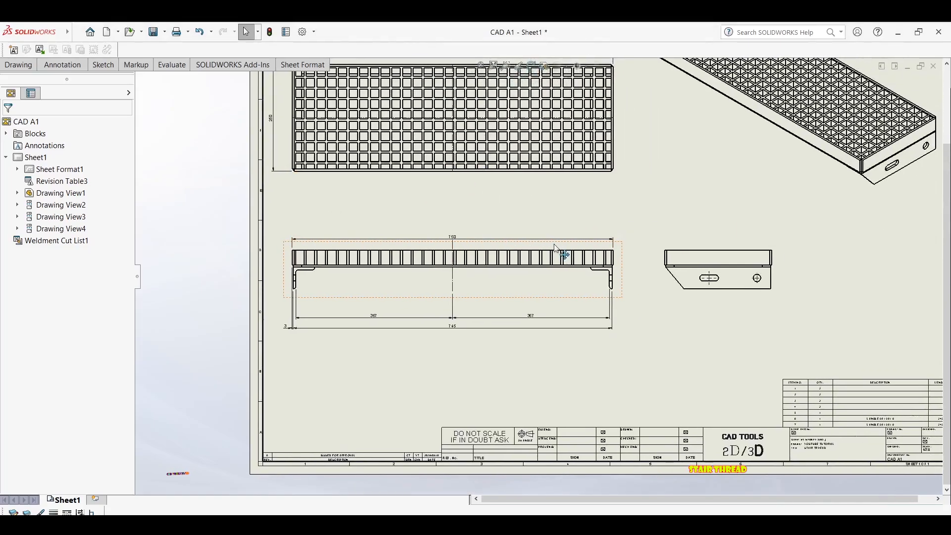
{"action": "scroll", "coordinate": [411, 251], "scroll_direction": "down", "scroll_amount": 3}
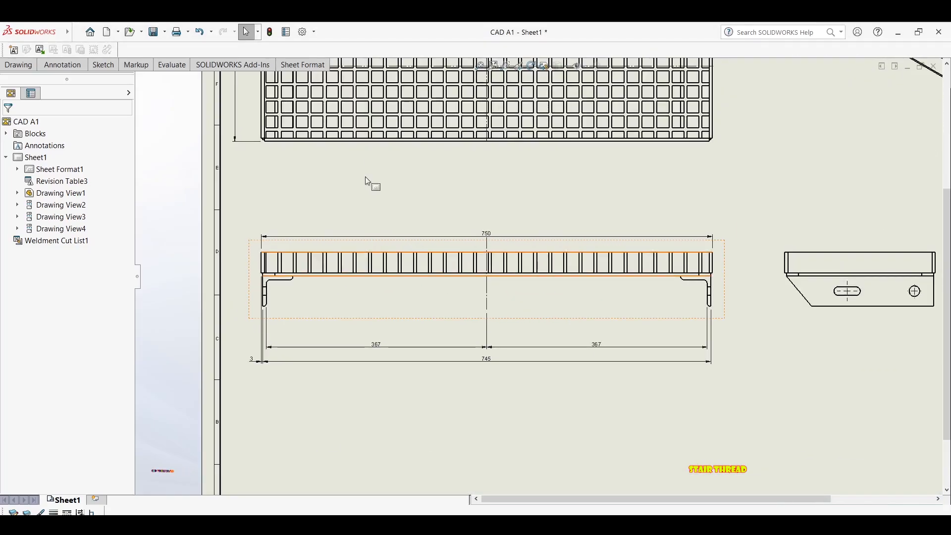
{"action": "scroll", "coordinate": [342, 248], "scroll_direction": "down", "scroll_amount": 2}
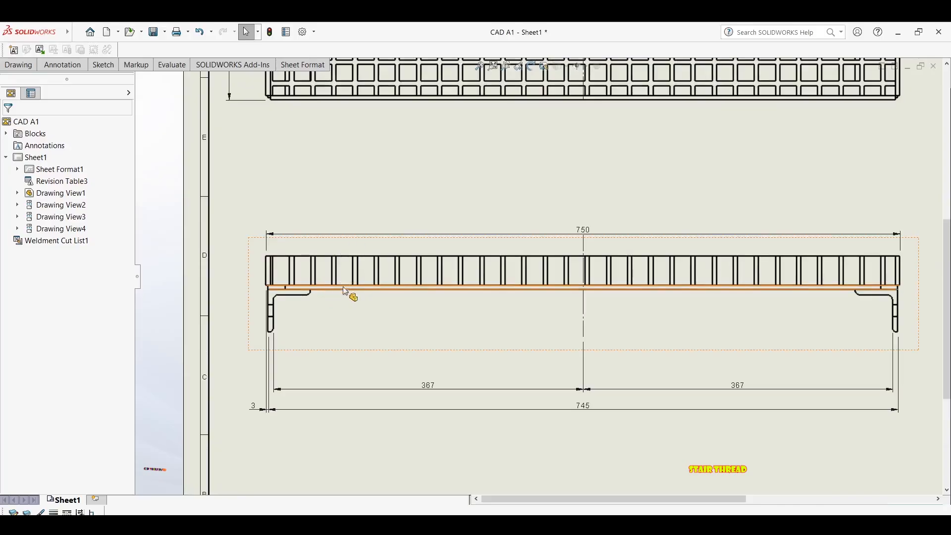
{"action": "key", "text": "f"}
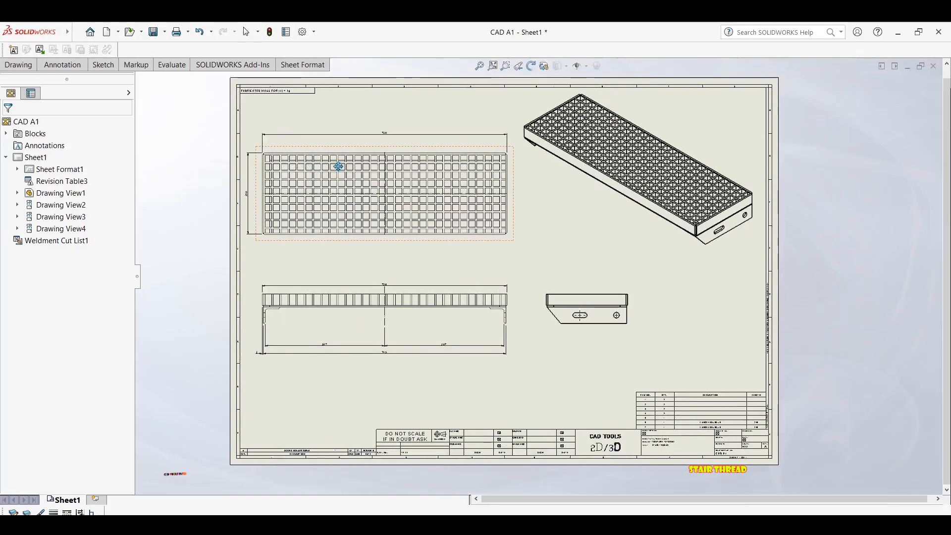
{"action": "scroll", "coordinate": [689, 188], "scroll_direction": "down", "scroll_amount": 2}
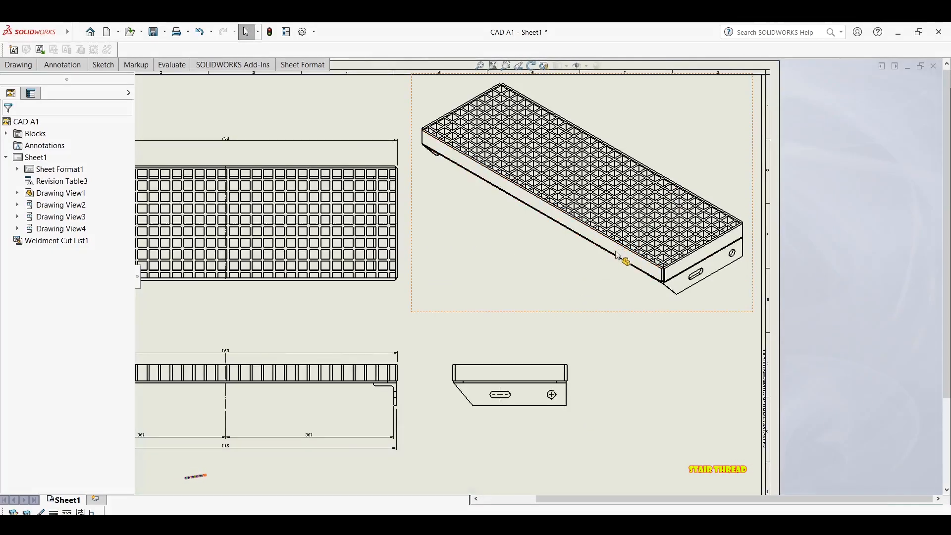
{"action": "scroll", "coordinate": [410, 366], "scroll_direction": "down", "scroll_amount": 1}
{"action": "scroll", "coordinate": [411, 366], "scroll_direction": "down", "scroll_amount": 2}
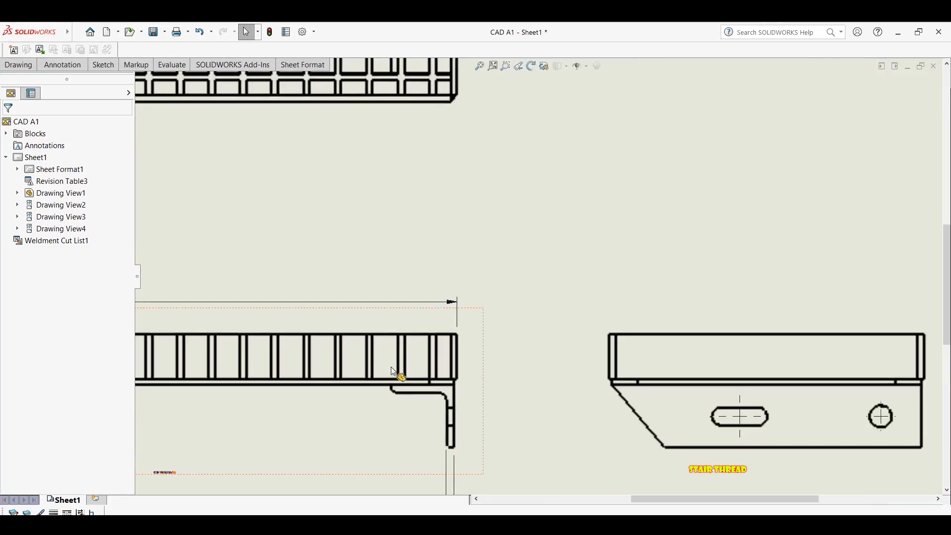
{"action": "left_click", "coordinate": [343, 421]}
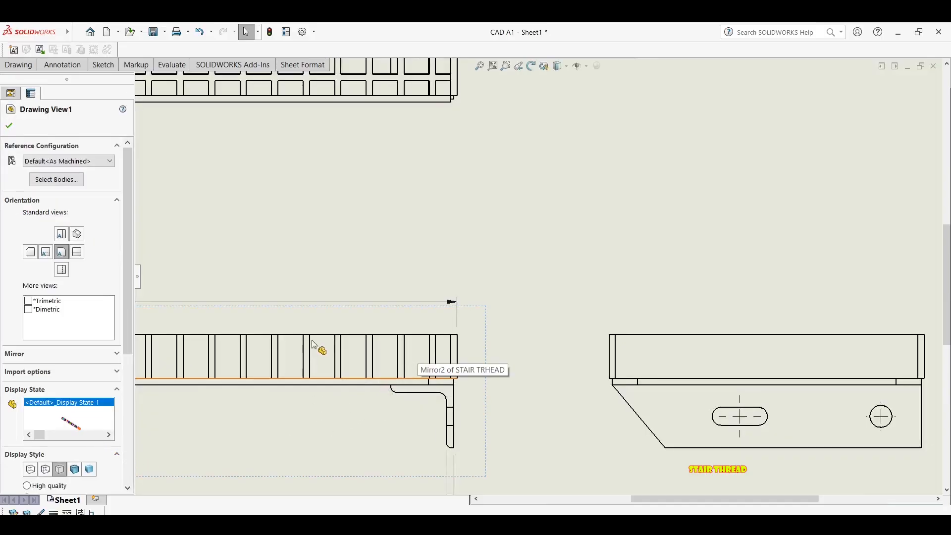
{"action": "middle_click_drag", "start_coordinate": [246, 350], "coordinate": [446, 276]}
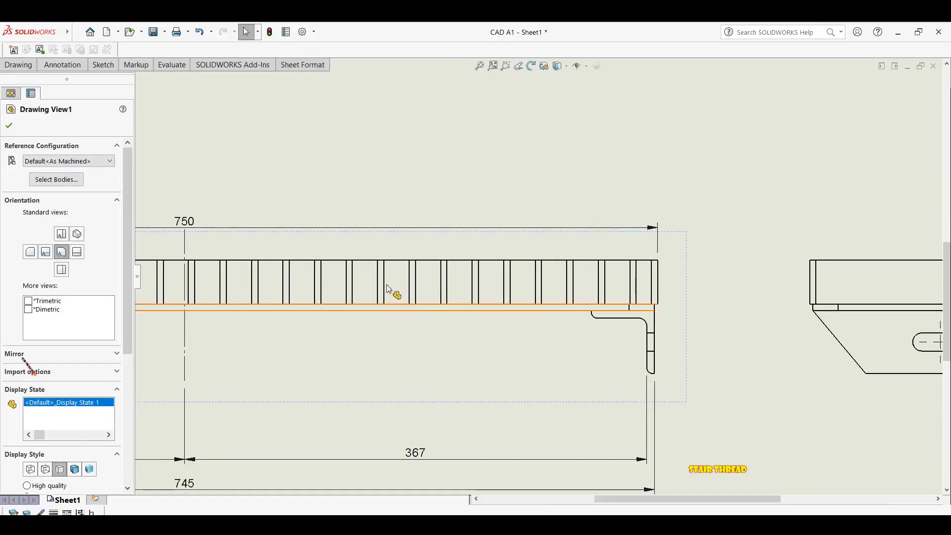
{"action": "key", "text": "f"}
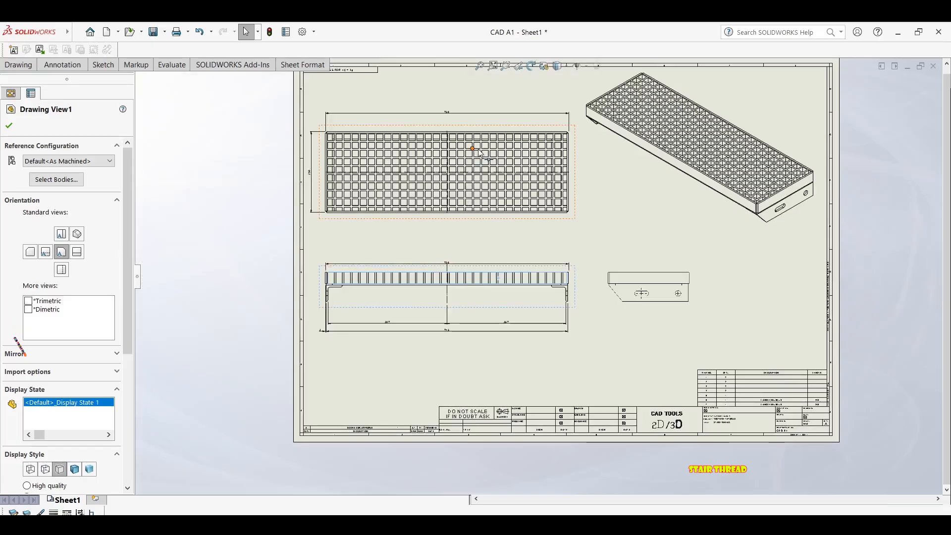
{"action": "scroll", "coordinate": [510, 195], "scroll_direction": "down", "scroll_amount": 1}
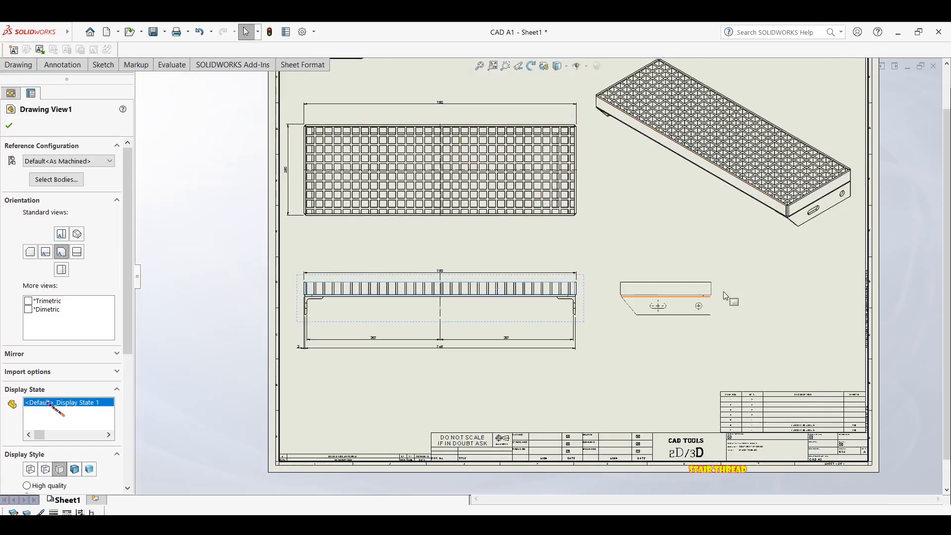
{"action": "scroll", "coordinate": [726, 296], "scroll_direction": "down", "scroll_amount": 6}
{"action": "scroll", "coordinate": [665, 336], "scroll_direction": "up", "scroll_amount": 7}
{"action": "scroll", "coordinate": [644, 267], "scroll_direction": "down", "scroll_amount": 3}
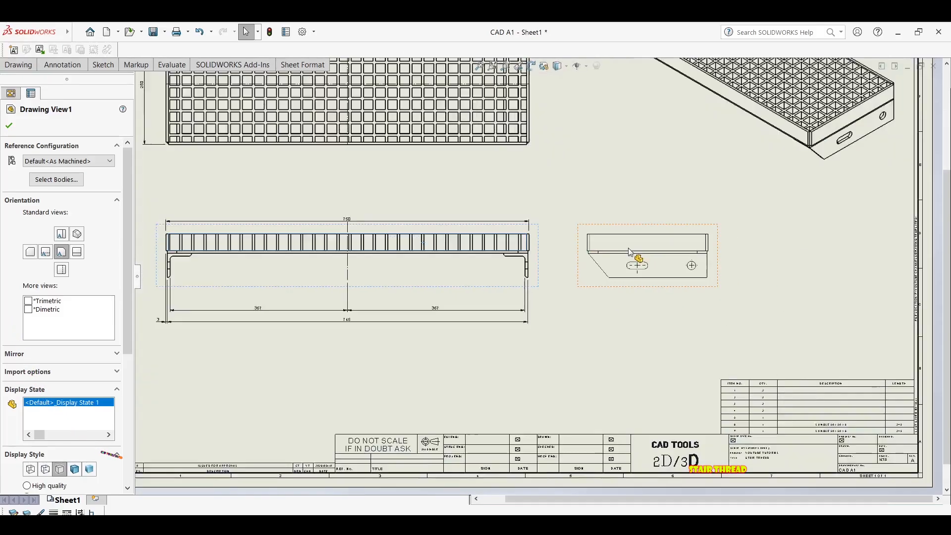
{"action": "scroll", "coordinate": [436, 283], "scroll_direction": "down", "scroll_amount": 1}
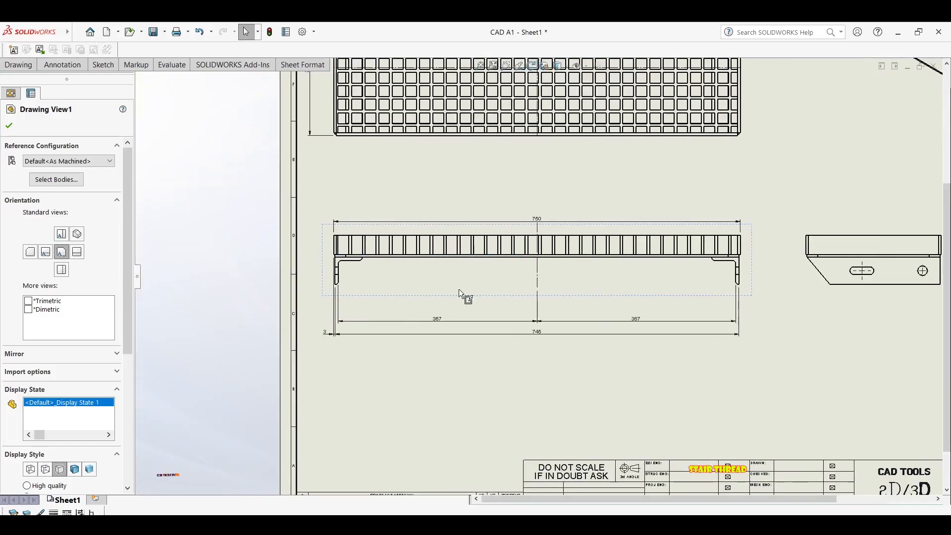
{"action": "scroll", "coordinate": [459, 290], "scroll_direction": "up", "scroll_amount": 5}
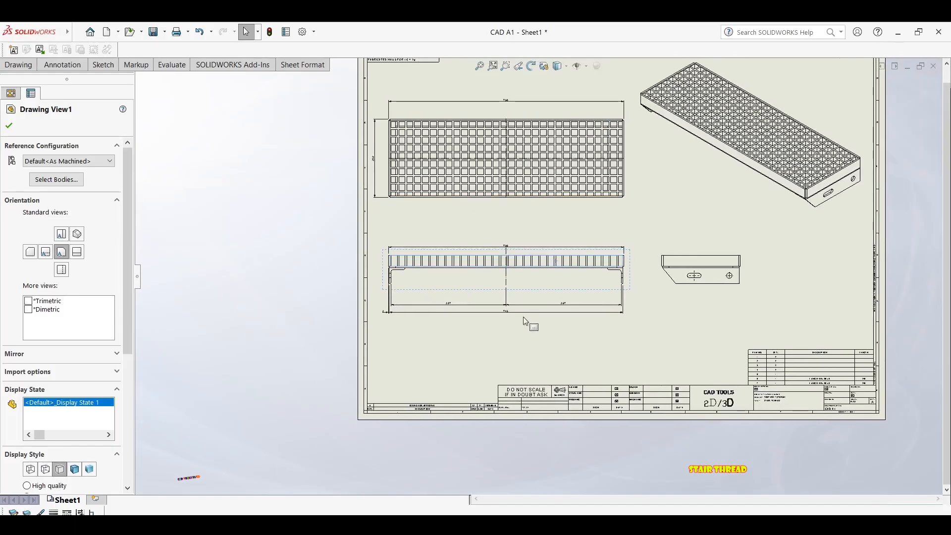
Show the front view and its linked views with hidden lines visible
{"action": "left_click", "coordinate": [563, 172]}
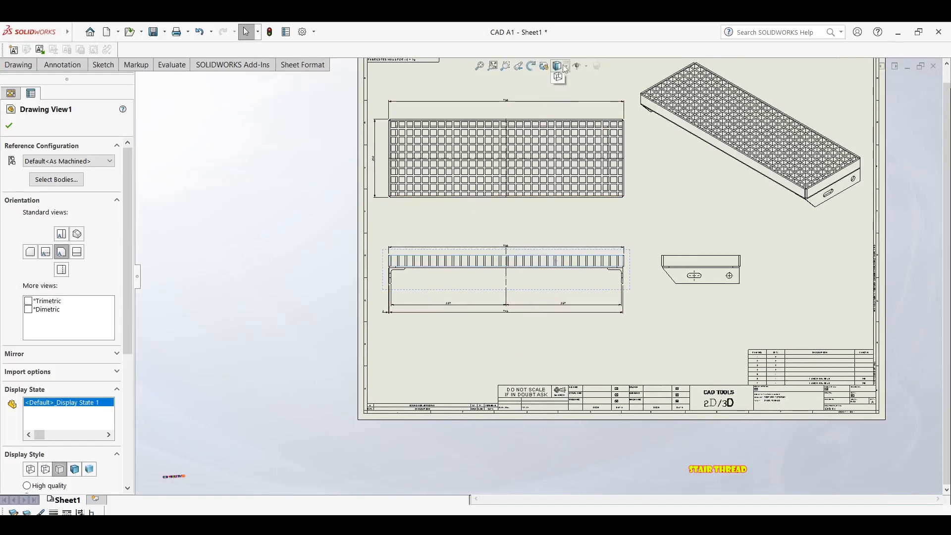
{"action": "left_click", "coordinate": [562, 66]}
{"action": "left_click", "coordinate": [559, 121]}
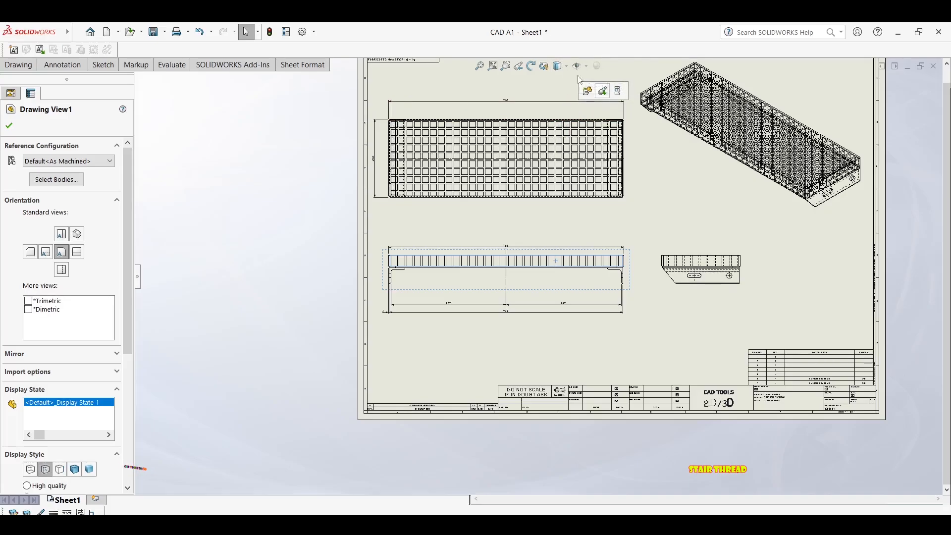
Set the display style of the front view and its linked views to Shaded With Edges
{"action": "left_click", "coordinate": [561, 66]}
{"action": "left_click", "coordinate": [561, 107]}
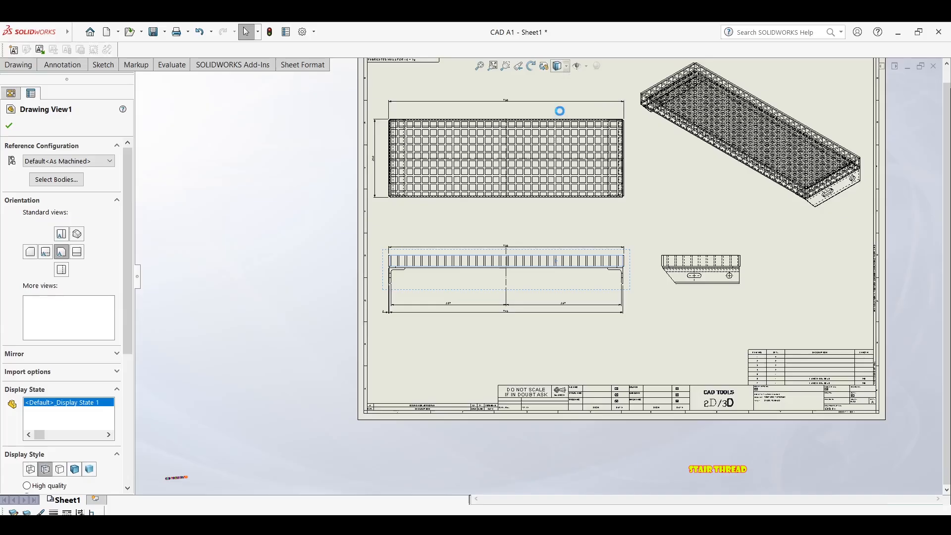
{"action": "left_click", "coordinate": [561, 67]}
{"action": "left_click", "coordinate": [560, 122]}
{"action": "scroll", "coordinate": [522, 191], "scroll_direction": "down", "scroll_amount": 2}
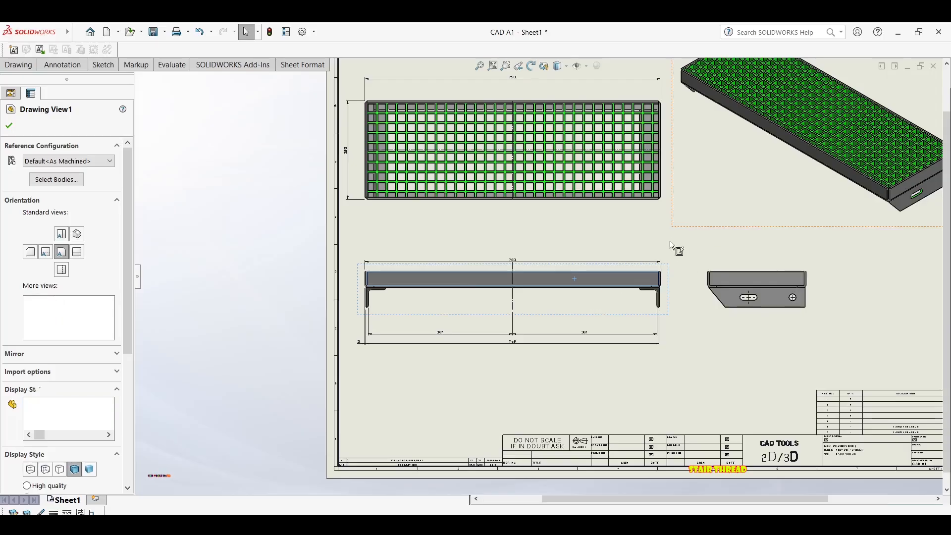
{"action": "scroll", "coordinate": [671, 238], "scroll_direction": "down", "scroll_amount": 5}
{"action": "left_click", "coordinate": [609, 282]}
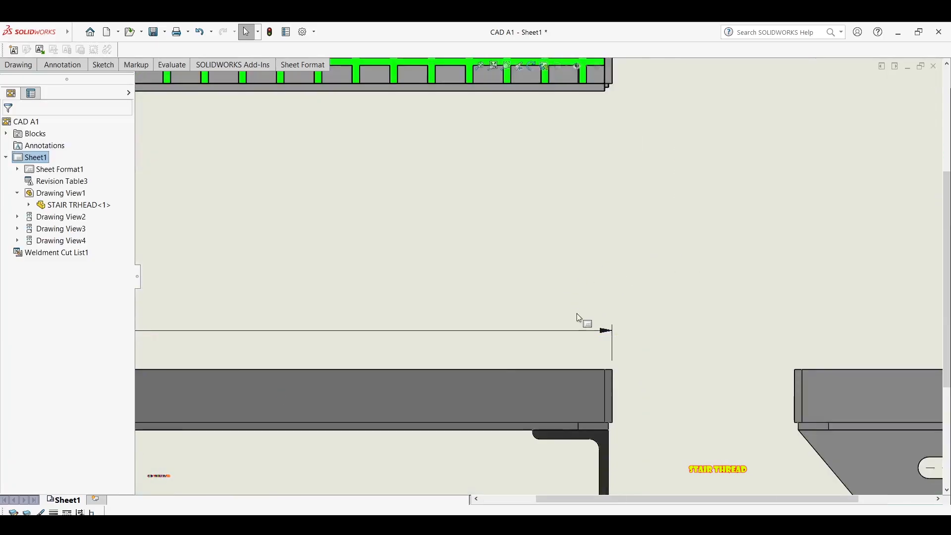
{"action": "key", "text": "f"}
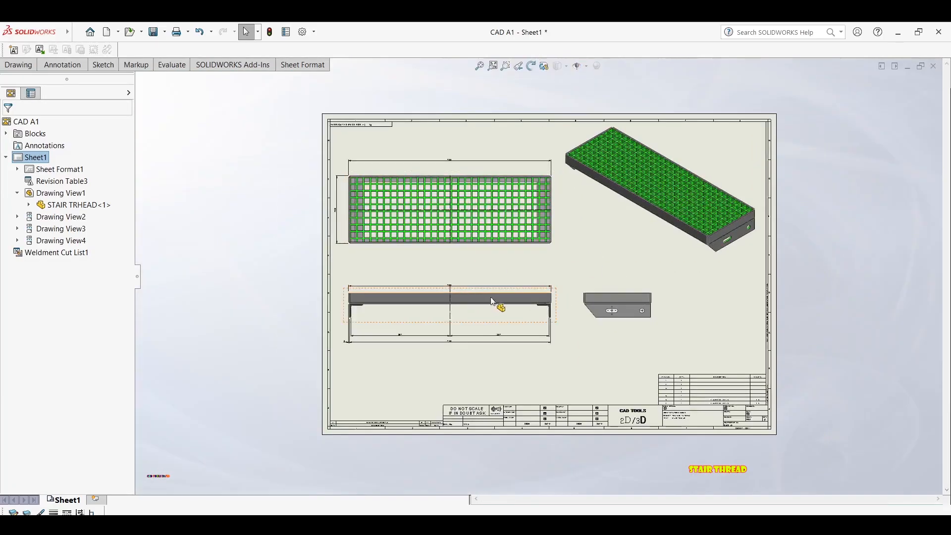
{"action": "left_click", "coordinate": [568, 69]}
Examine the grating bars and frame joints at the right-hand corners of the shaded top view
{"action": "scroll", "coordinate": [539, 212], "scroll_direction": "down", "scroll_amount": 10}
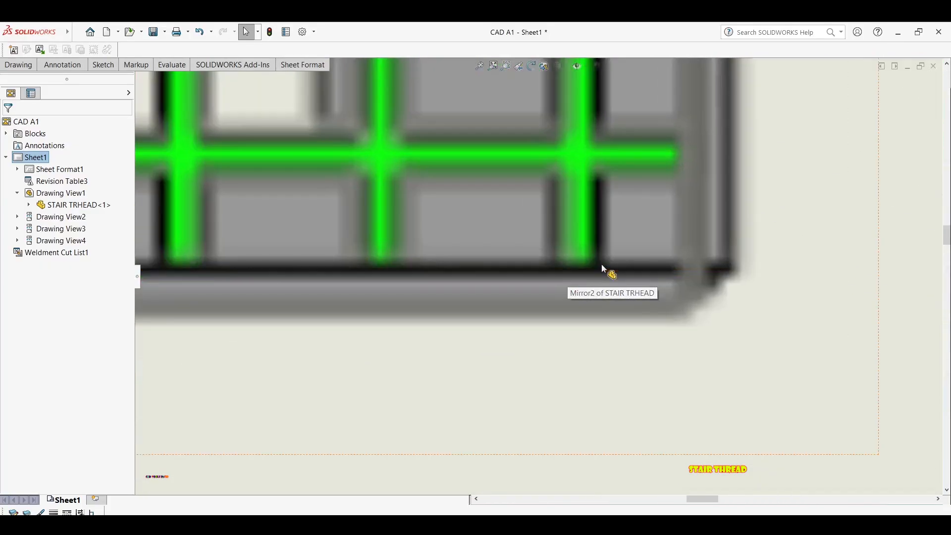
{"action": "scroll", "coordinate": [570, 272], "scroll_direction": "down", "scroll_amount": 2}
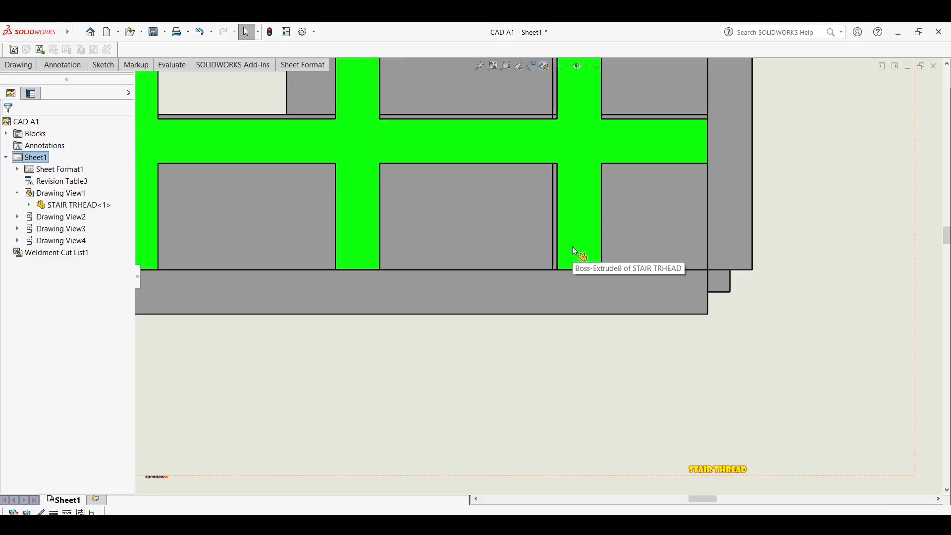
{"action": "left_click", "coordinate": [573, 202]}
{"action": "scroll", "coordinate": [569, 208], "scroll_direction": "up", "scroll_amount": 4}
{"action": "scroll", "coordinate": [560, 256], "scroll_direction": "up", "scroll_amount": 5}
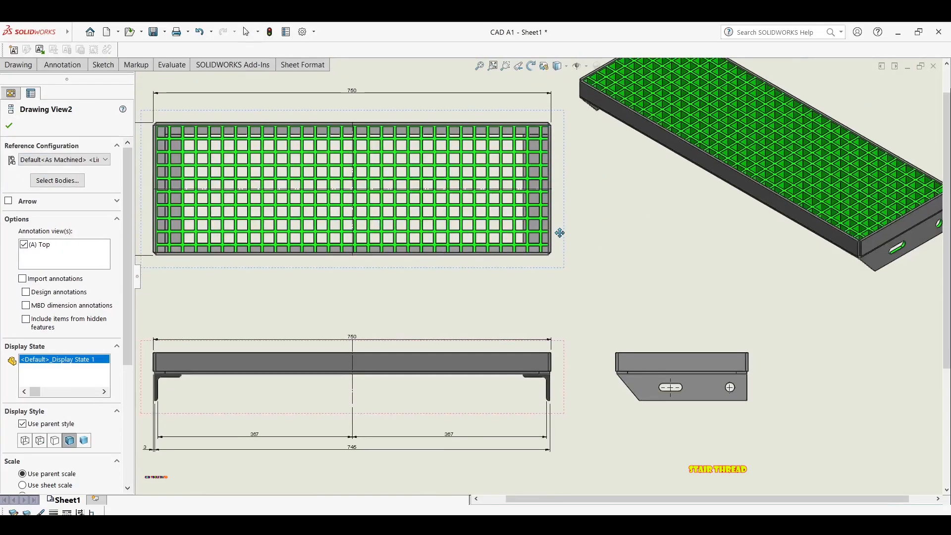
{"action": "scroll", "coordinate": [544, 134], "scroll_direction": "down", "scroll_amount": 5}
{"action": "scroll", "coordinate": [563, 205], "scroll_direction": "down", "scroll_amount": 3}
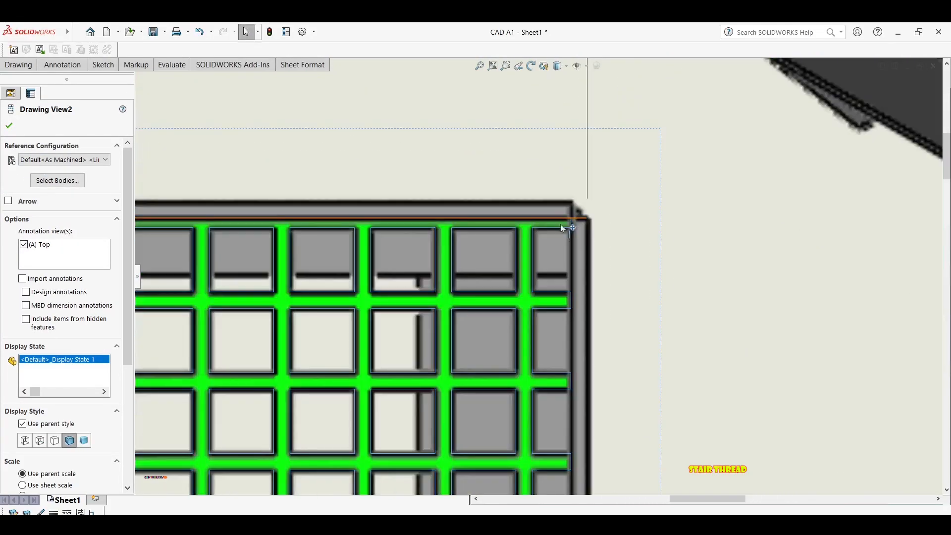
{"action": "scroll", "coordinate": [566, 258], "scroll_direction": "up", "scroll_amount": 4}
{"action": "middle_click_drag", "start_coordinate": [574, 270], "coordinate": [522, 64]}
{"action": "scroll", "coordinate": [533, 281], "scroll_direction": "down", "scroll_amount": 2}
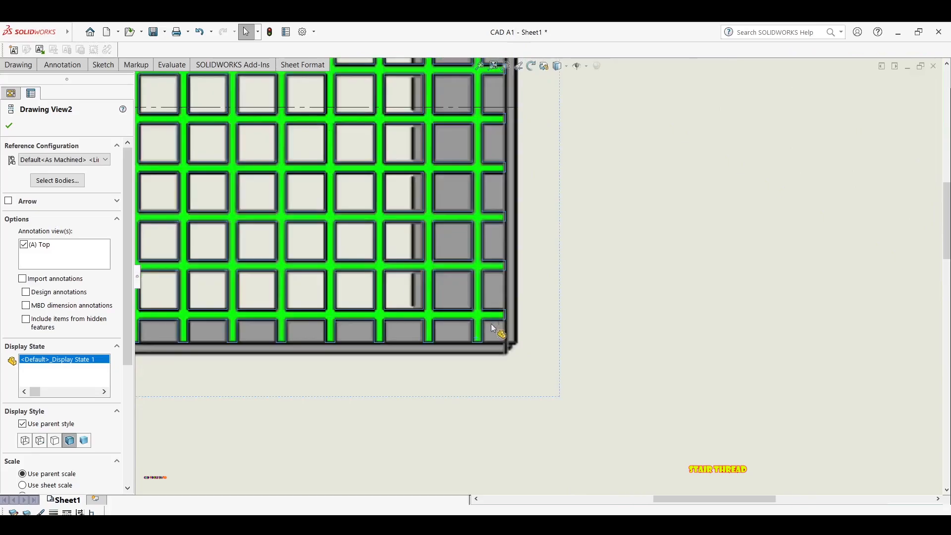
{"action": "scroll", "coordinate": [478, 361], "scroll_direction": "down", "scroll_amount": 4}
{"action": "scroll", "coordinate": [403, 325], "scroll_direction": "down", "scroll_amount": 4}
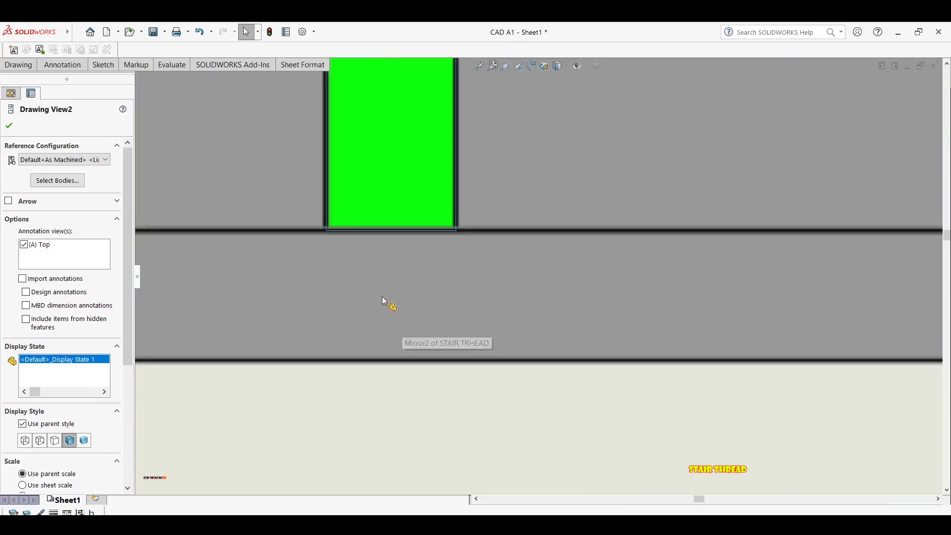
Set the display style of the front view and its linked views to Hidden Lines Removed
{"action": "scroll", "coordinate": [385, 302], "scroll_direction": "down", "scroll_amount": 1}
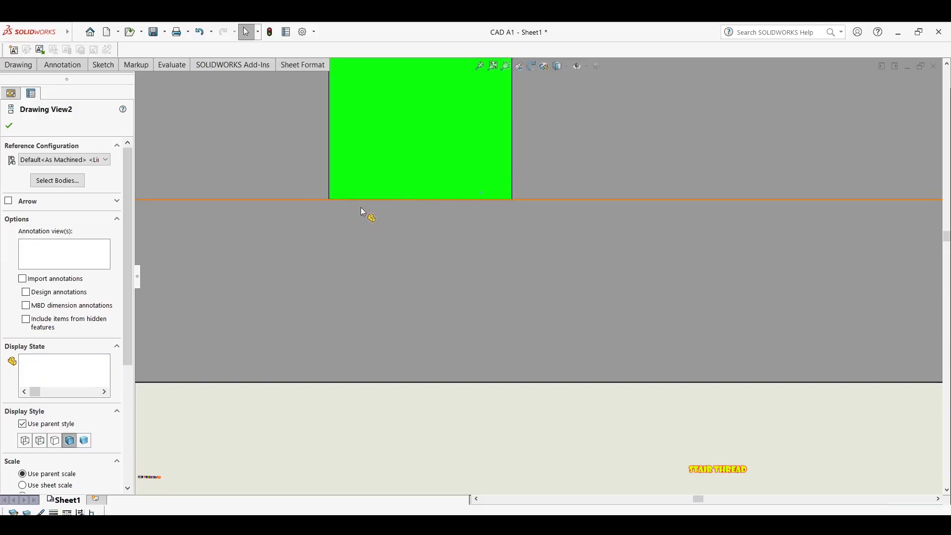
{"action": "scroll", "coordinate": [362, 211], "scroll_direction": "up", "scroll_amount": 6}
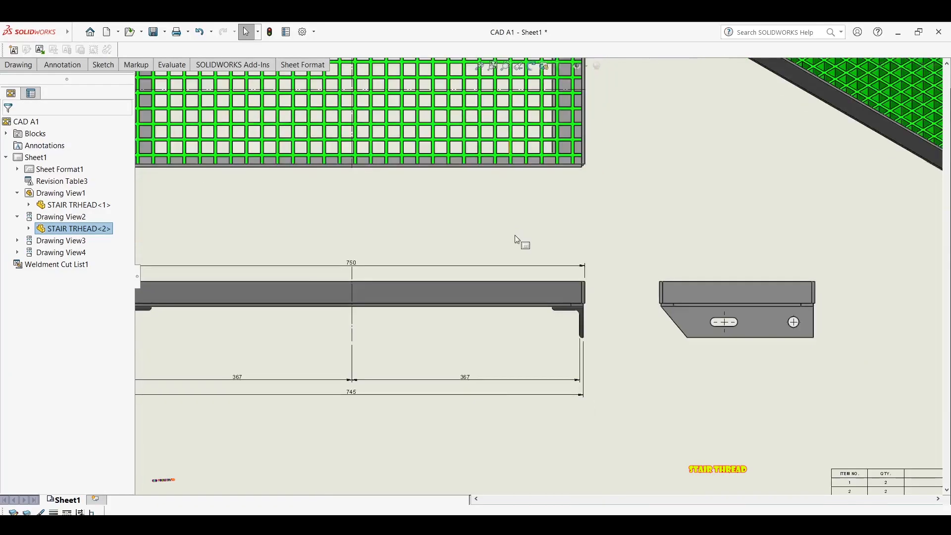
{"action": "scroll", "coordinate": [517, 240], "scroll_direction": "up", "scroll_amount": 3}
{"action": "scroll", "coordinate": [534, 211], "scroll_direction": "down", "scroll_amount": 2}
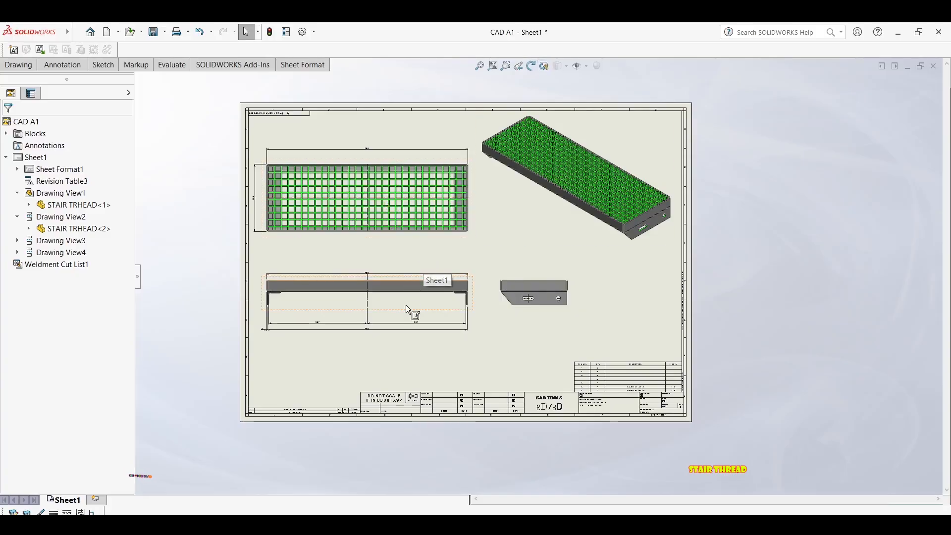
{"action": "left_click", "coordinate": [419, 302]}
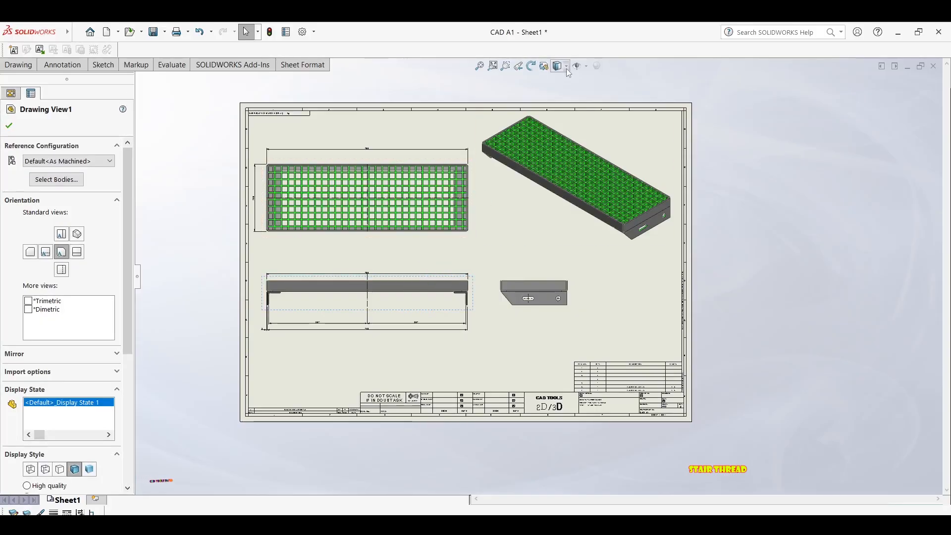
{"action": "left_click", "coordinate": [565, 66]}
{"action": "left_click", "coordinate": [559, 107]}
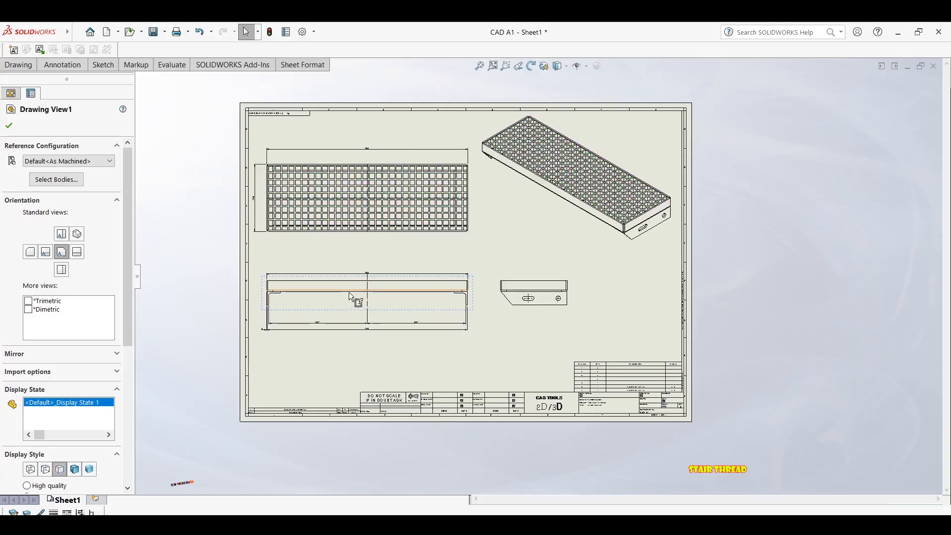
Move the overall length dimension farther above the front view, clear of the vertical centerline
{"action": "scroll", "coordinate": [320, 329], "scroll_direction": "down", "scroll_amount": 4}
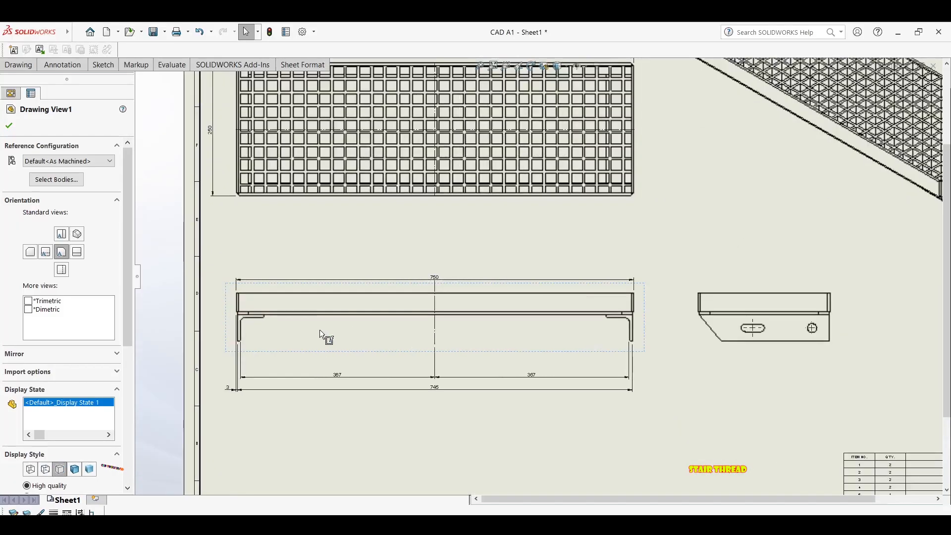
{"action": "scroll", "coordinate": [308, 309], "scroll_direction": "down", "scroll_amount": 2}
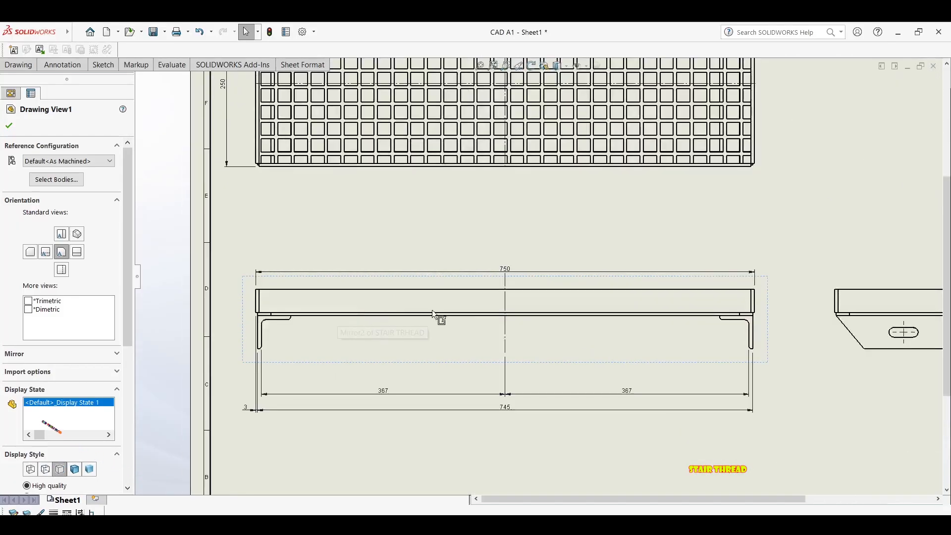
{"action": "key", "text": "Escape"}
{"action": "left_click_drag", "start_coordinate": [505, 269], "coordinate": [502, 253]}
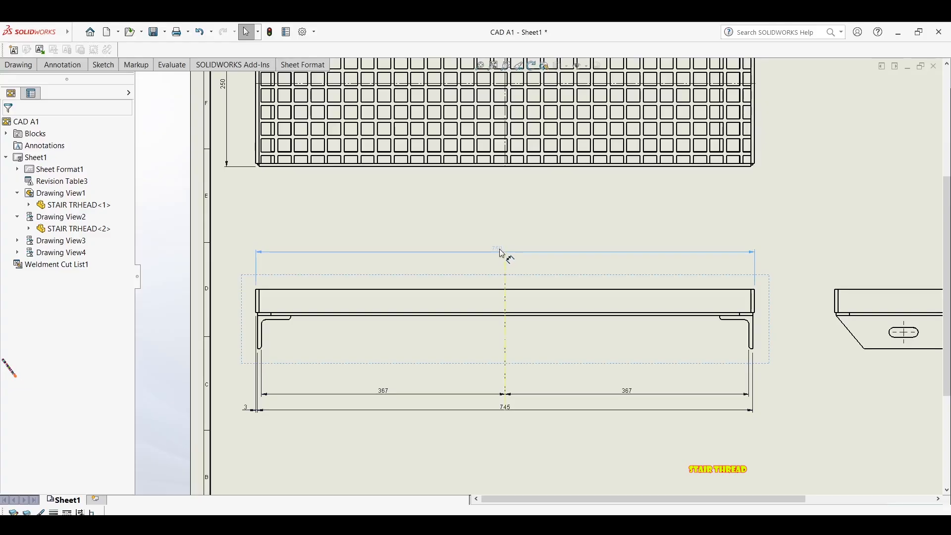
{"action": "key", "text": "Escape"}
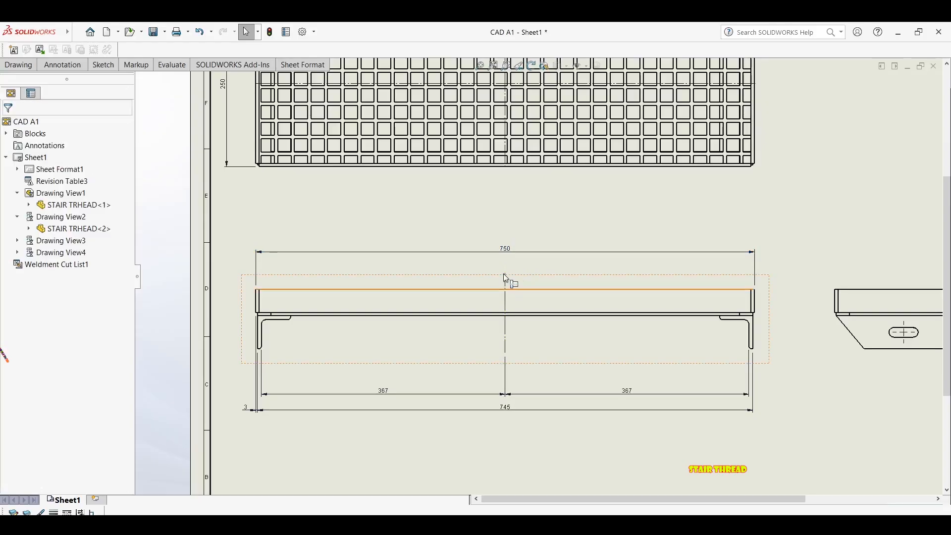
{"action": "left_click", "coordinate": [505, 274]}
{"action": "key", "text": "Escape"}
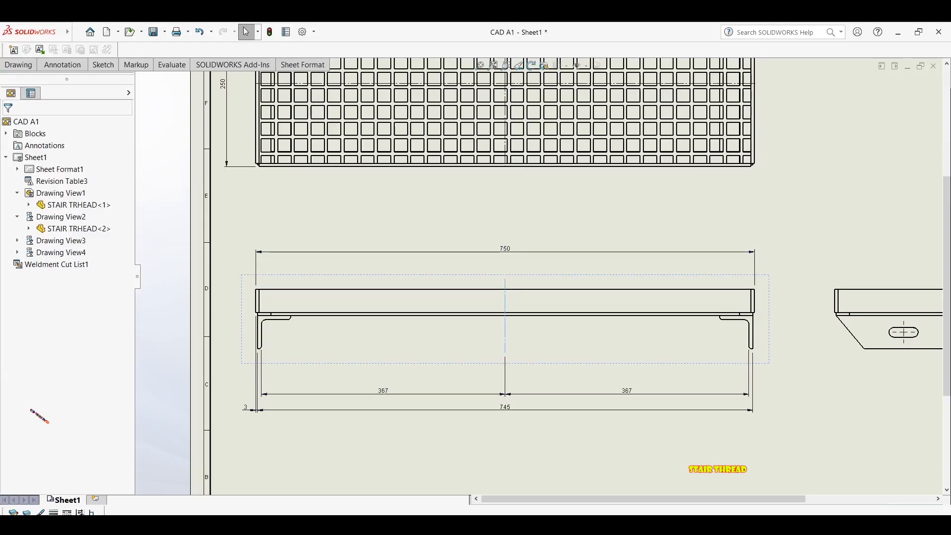
Dimension the height of the left angle's vertical leg, placing the dimension outside the front view
{"action": "scroll", "coordinate": [288, 301], "scroll_direction": "up", "scroll_amount": 1}
{"action": "key", "text": "d"}
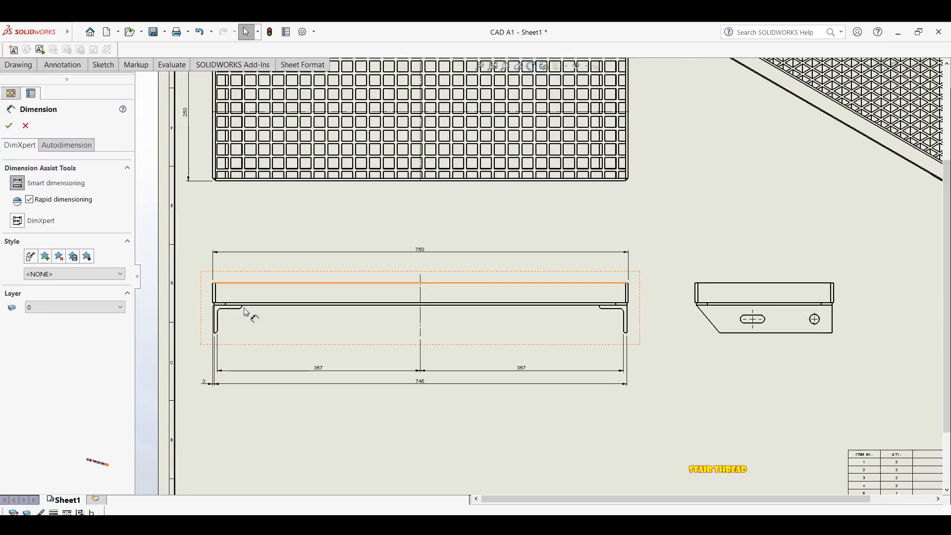
{"action": "scroll", "coordinate": [244, 311], "scroll_direction": "down", "scroll_amount": 8}
{"action": "scroll", "coordinate": [278, 304], "scroll_direction": "up", "scroll_amount": 8}
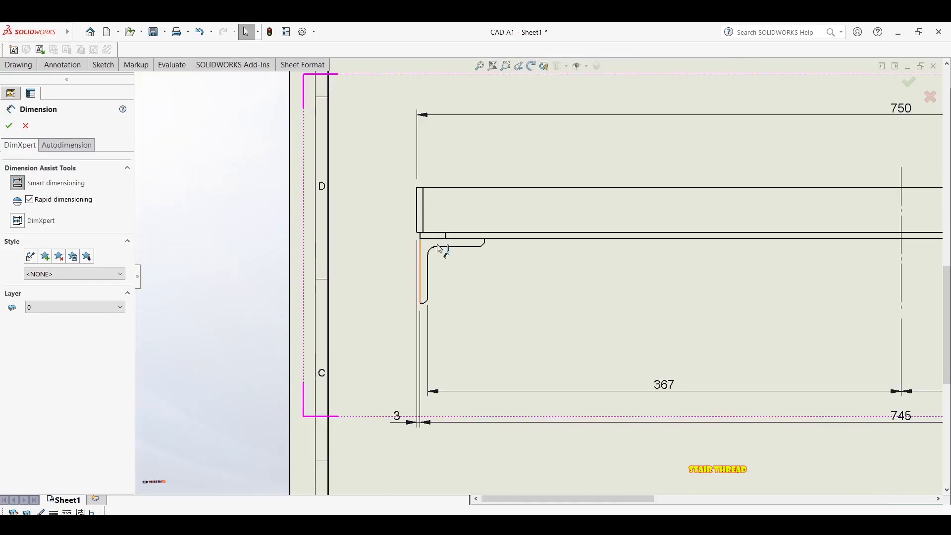
{"action": "scroll", "coordinate": [422, 323], "scroll_direction": "down", "scroll_amount": 1}
{"action": "scroll", "coordinate": [422, 323], "scroll_direction": "down", "scroll_amount": 2}
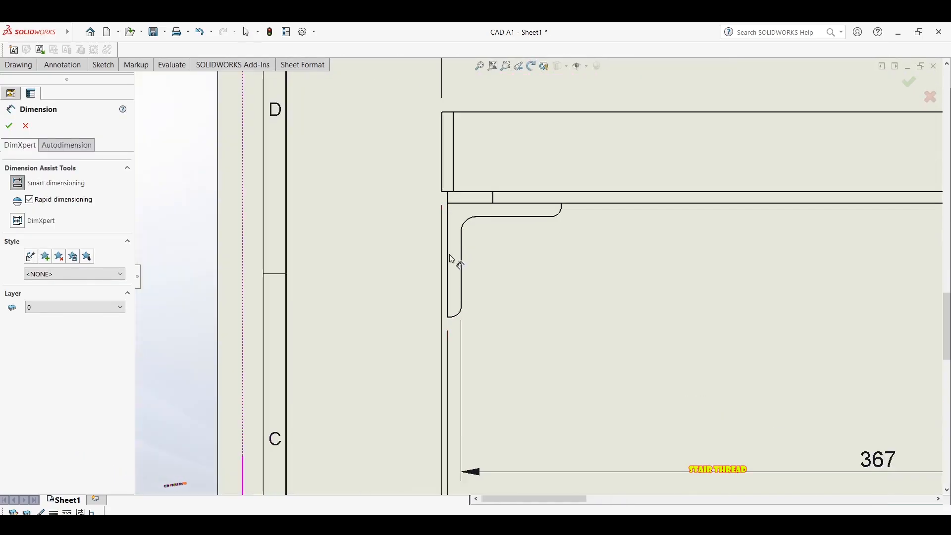
{"action": "left_click", "coordinate": [434, 259]}
{"action": "left_click", "coordinate": [360, 260]}
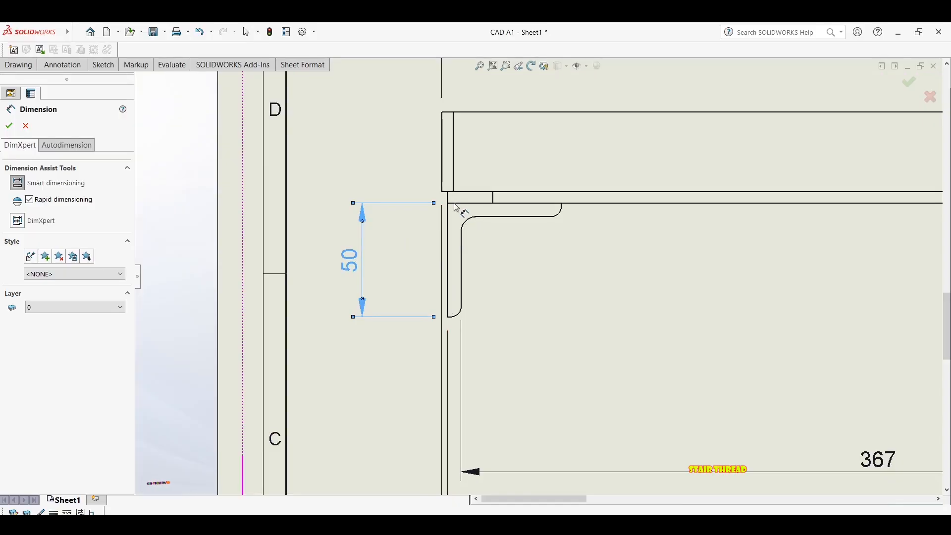
Dimension the thickness of the thin plate above the left angle, placing it between the leg-height dimension and the angle
{"action": "scroll", "coordinate": [456, 207], "scroll_direction": "down", "scroll_amount": 3}
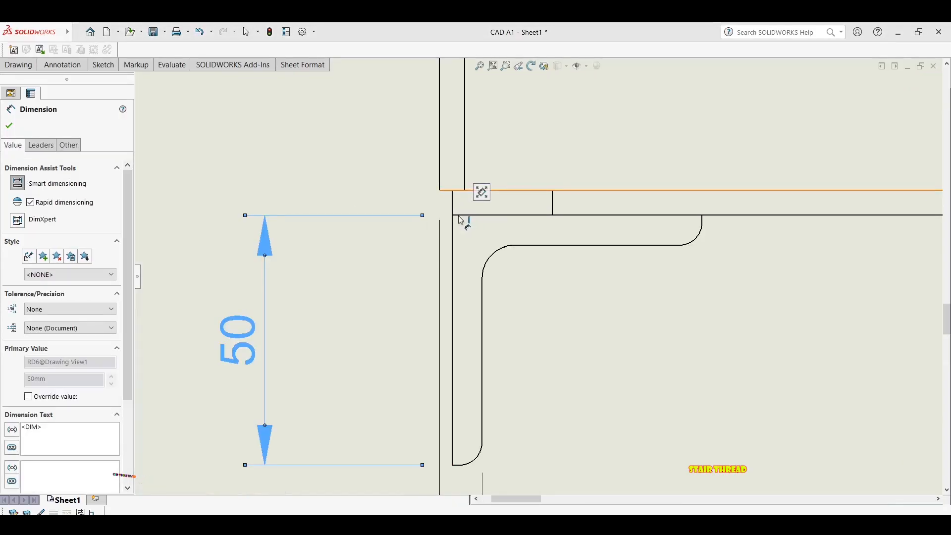
{"action": "left_click", "coordinate": [460, 220]}
{"action": "left_click", "coordinate": [485, 217]}
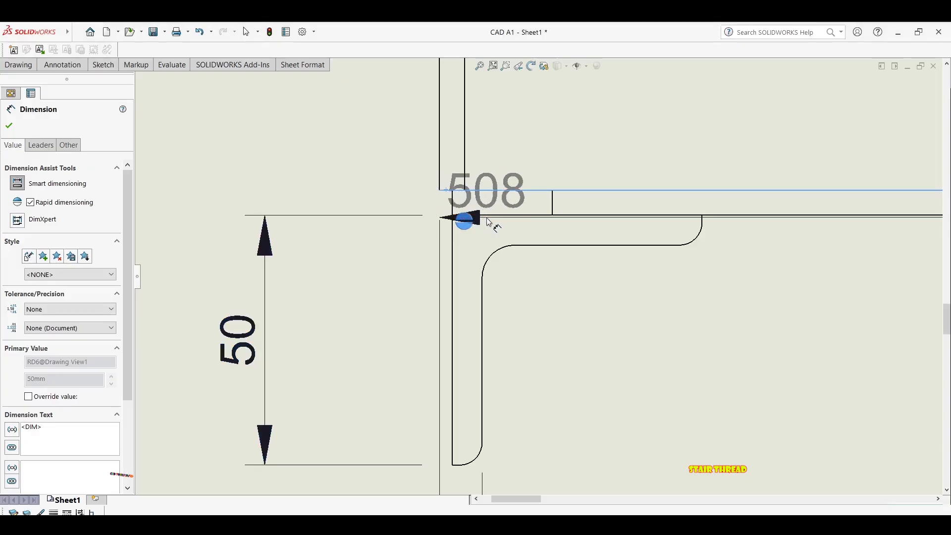
{"action": "left_click_drag", "start_coordinate": [330, 204], "coordinate": [286, 173]}
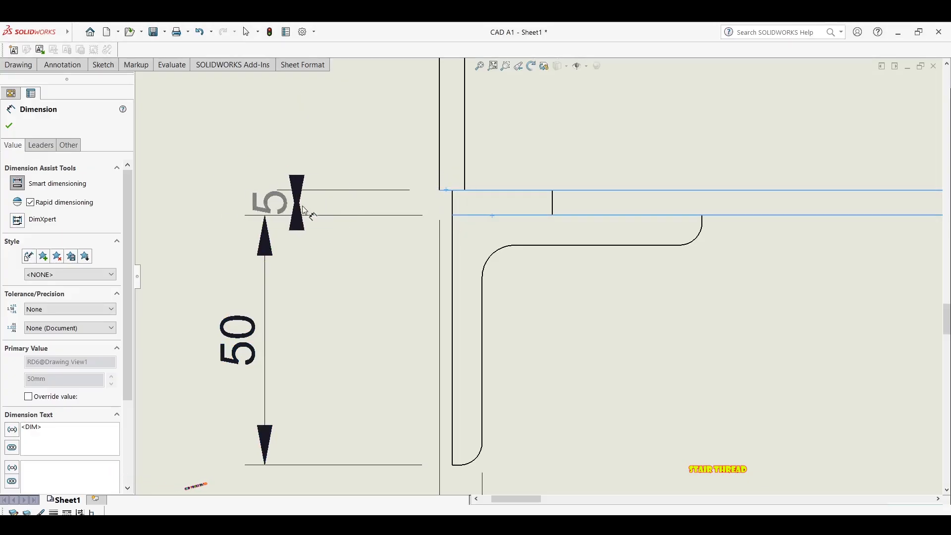
{"action": "left_click", "coordinate": [315, 280]}
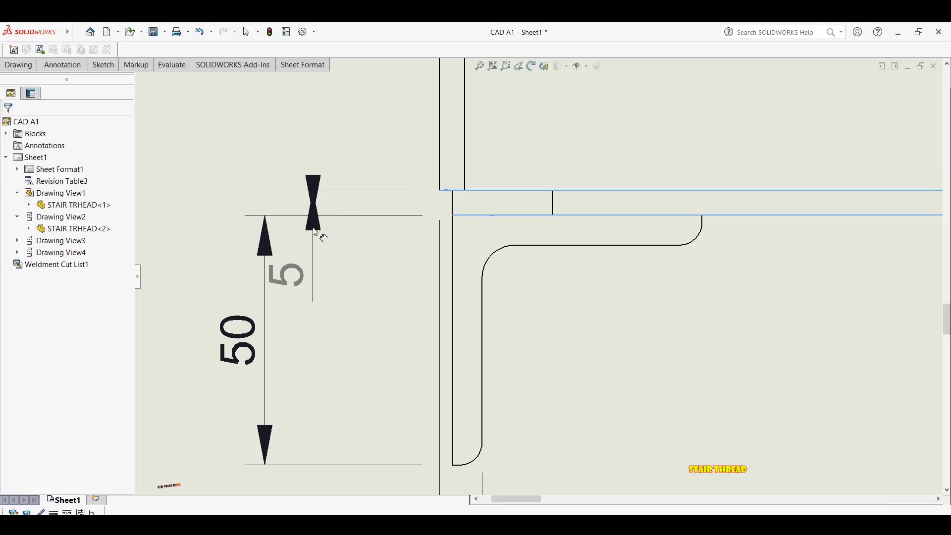
{"action": "left_click", "coordinate": [317, 232]}
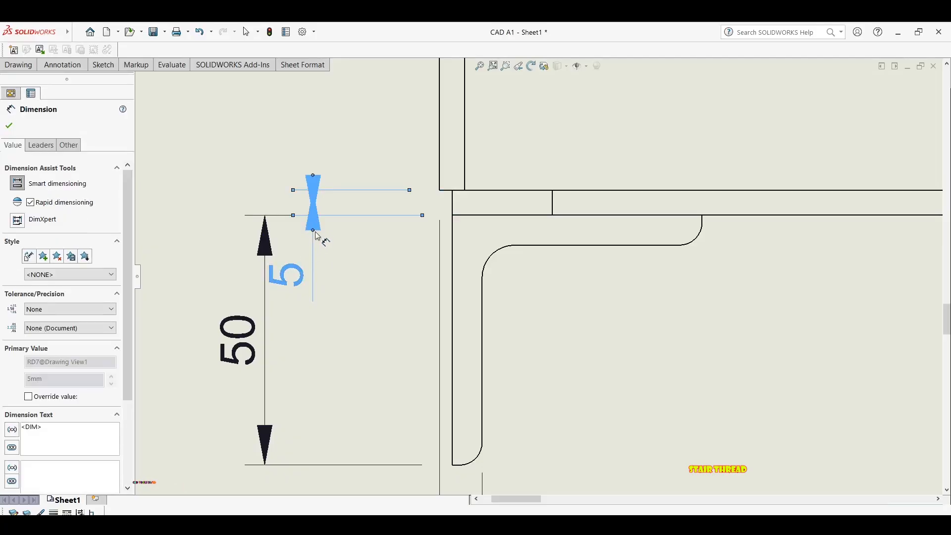
Try to flip the arrowheads of the plate thickness dimension at the left angle
{"action": "left_click", "coordinate": [314, 233]}
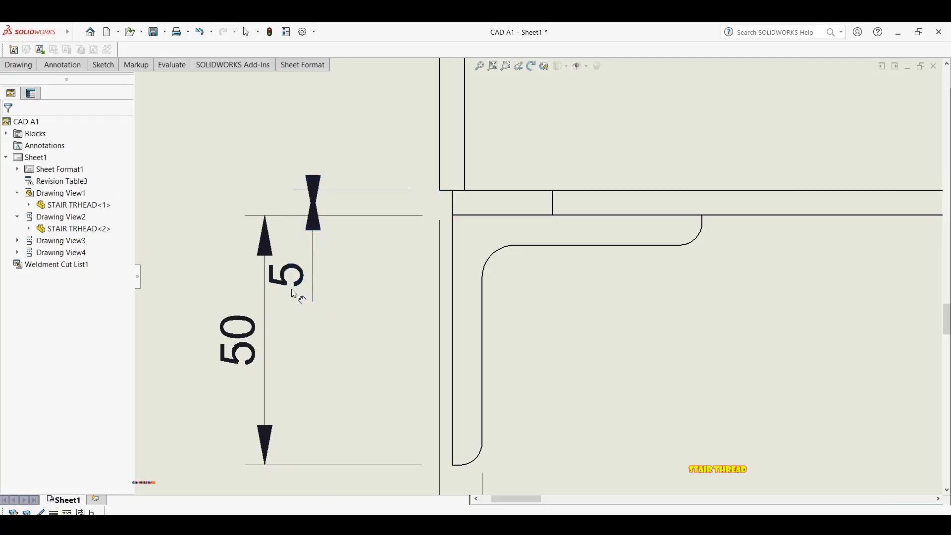
{"action": "left_click", "coordinate": [313, 279]}
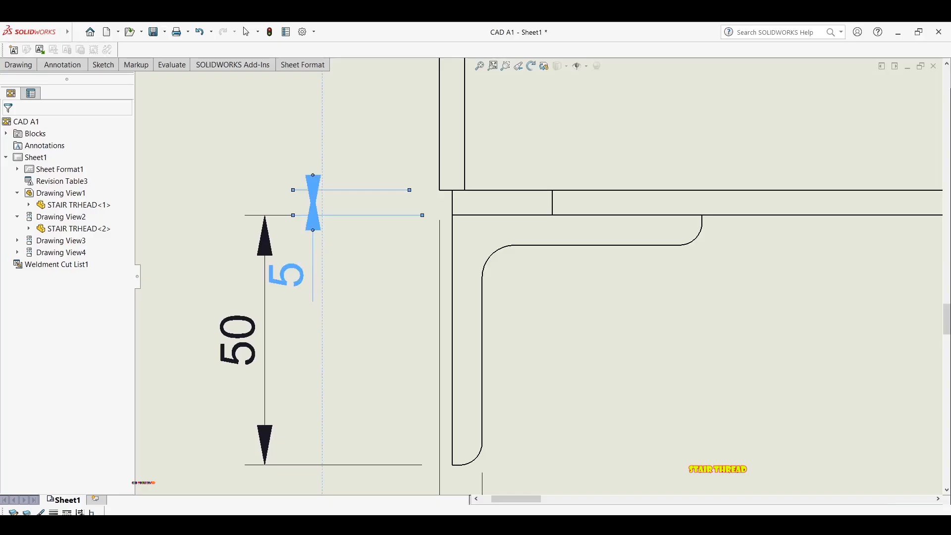
{"action": "left_click", "coordinate": [316, 233]}
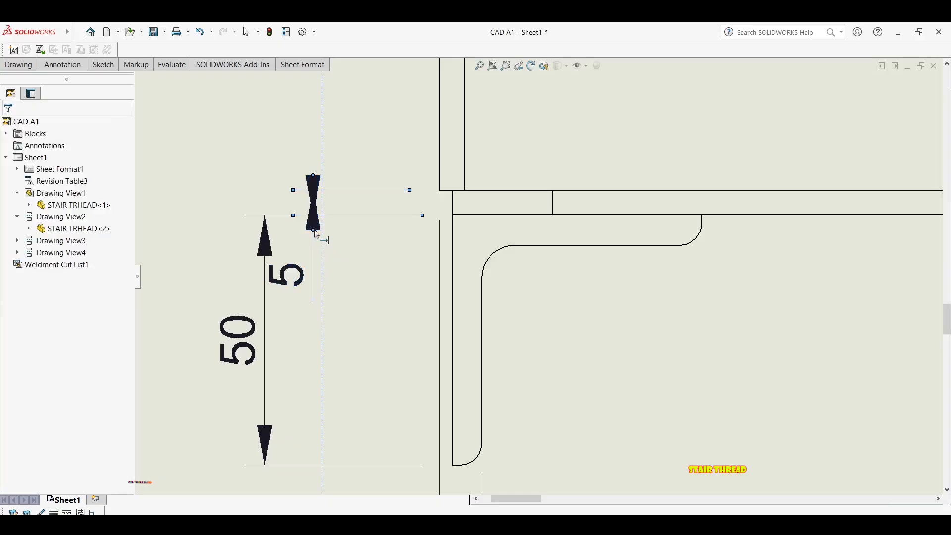
{"action": "left_click", "coordinate": [342, 222]}
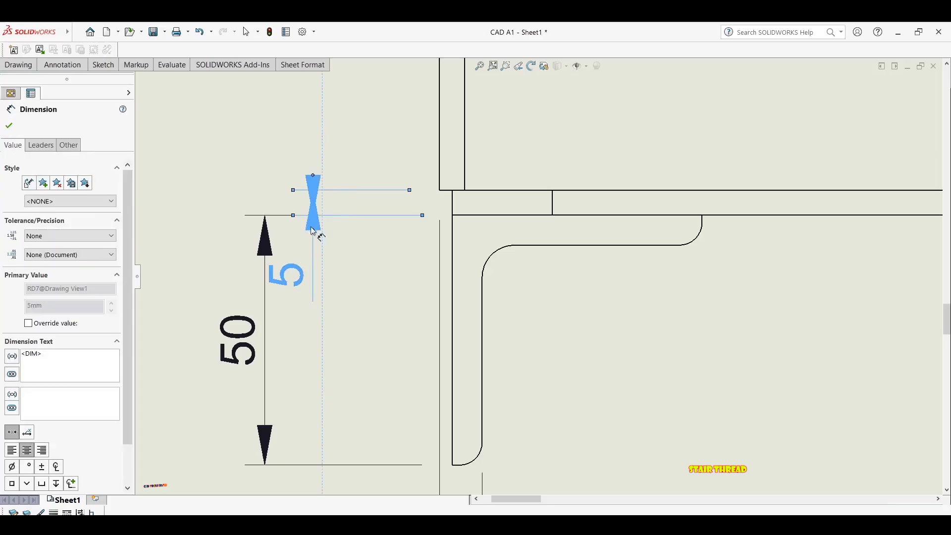
{"action": "left_click", "coordinate": [386, 271]}
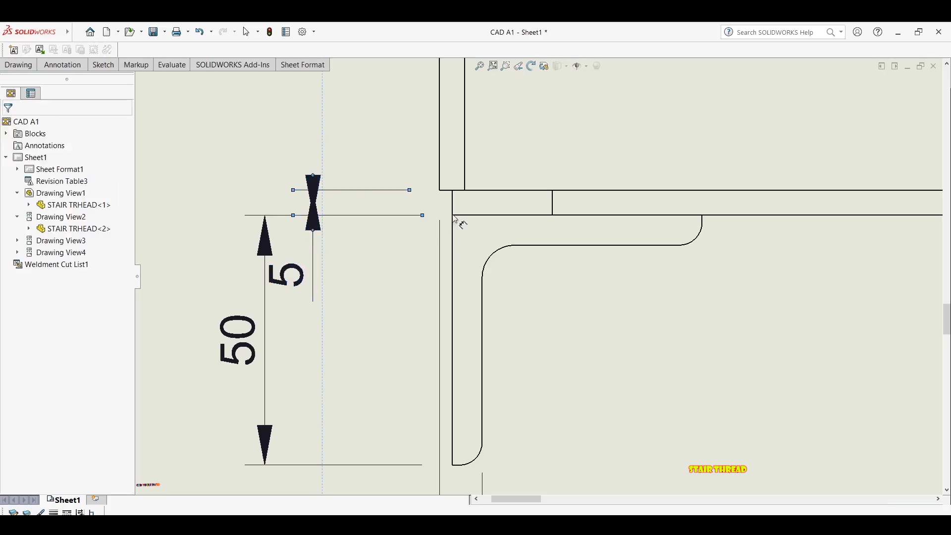
Flip the arrowheads of the plate thickness dimension to the outside of its extension lines
{"action": "scroll", "coordinate": [525, 228], "scroll_direction": "up", "scroll_amount": 5}
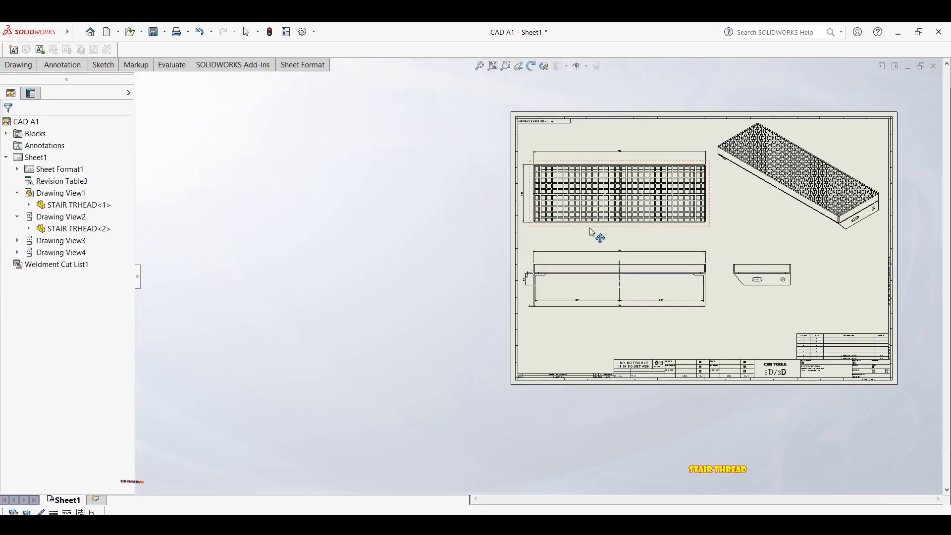
{"action": "middle_click_drag", "start_coordinate": [613, 236], "coordinate": [438, 247]}
{"action": "scroll", "coordinate": [355, 280], "scroll_direction": "down", "scroll_amount": 8}
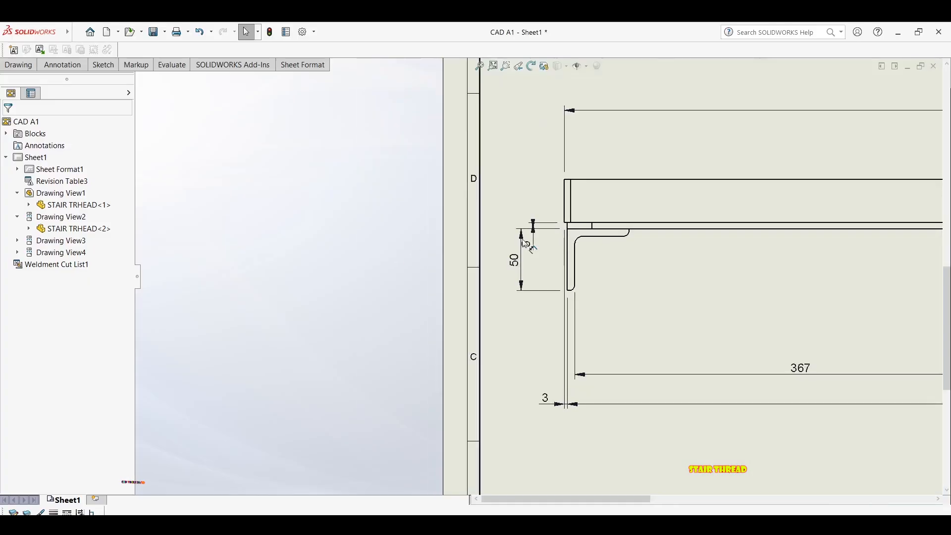
{"action": "scroll", "coordinate": [445, 245], "scroll_direction": "down", "scroll_amount": 5}
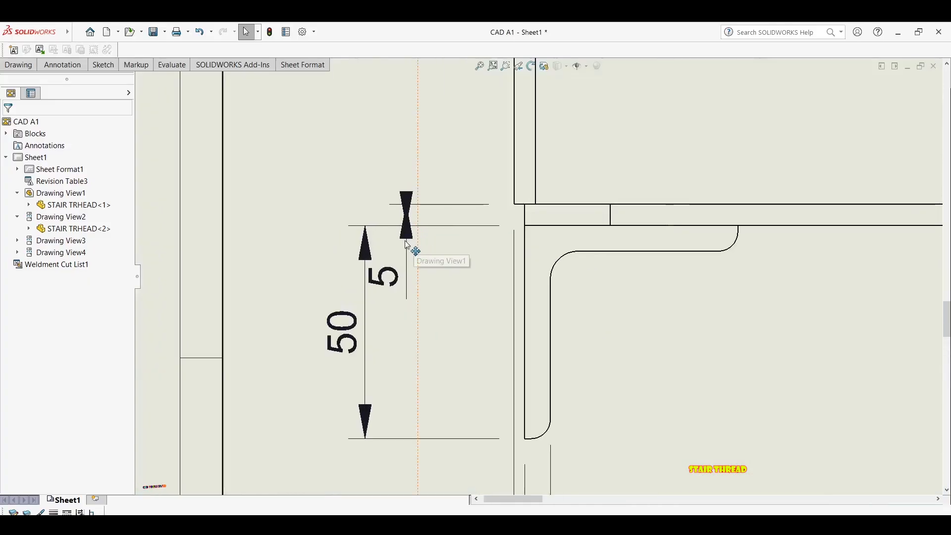
{"action": "left_click", "coordinate": [408, 242]}
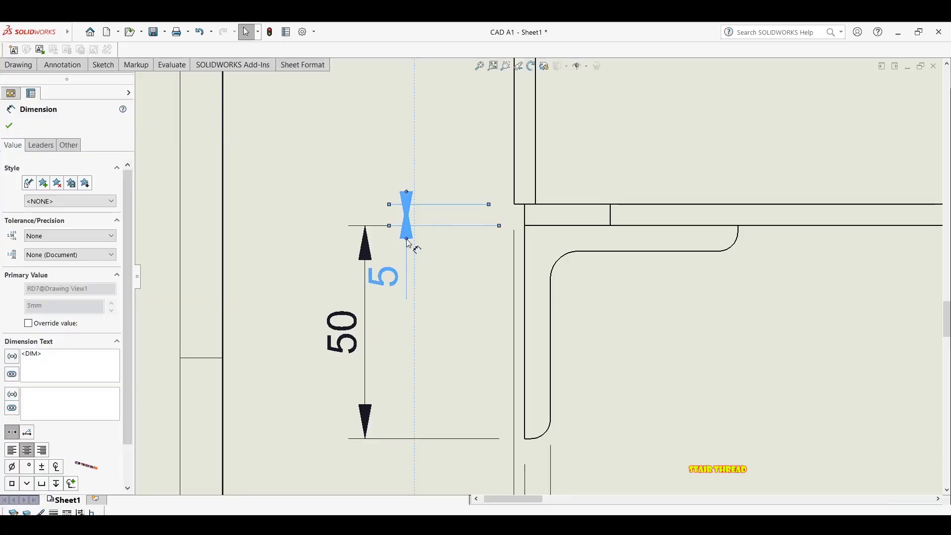
{"action": "left_click", "coordinate": [407, 241]}
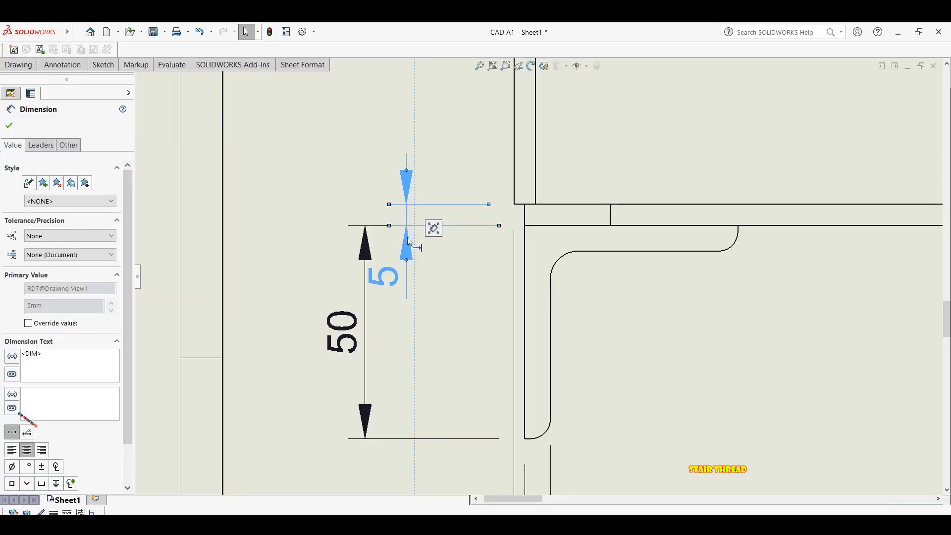
{"action": "left_click", "coordinate": [434, 286]}
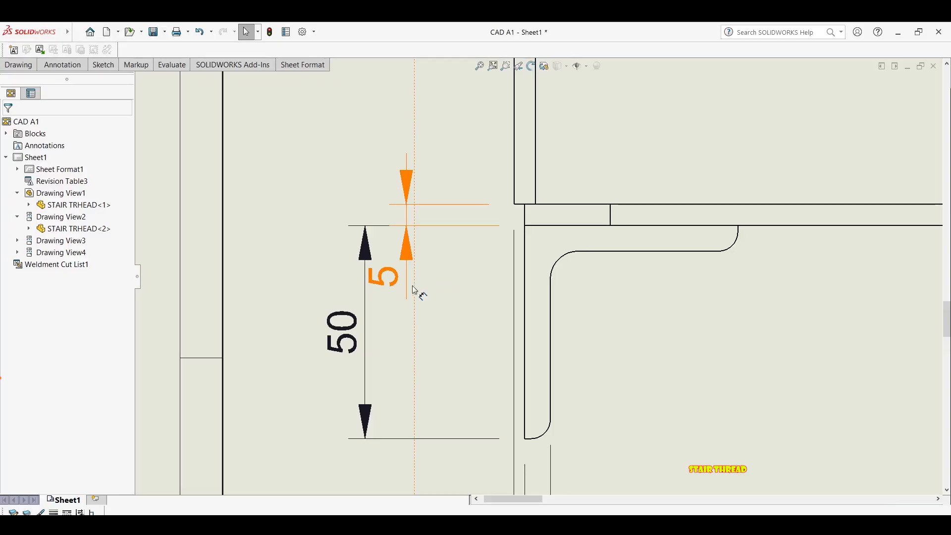
Reposition the plate thickness dimension between the leg-height dimension and the left angle, with its text below the arrows
{"action": "left_click_drag", "start_coordinate": [415, 291], "coordinate": [443, 293]}
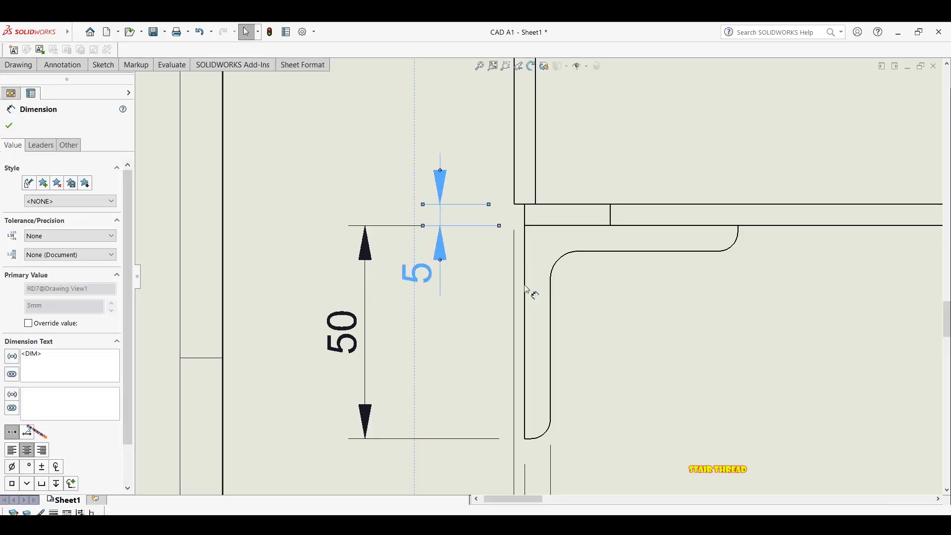
{"action": "left_click", "coordinate": [447, 279]}
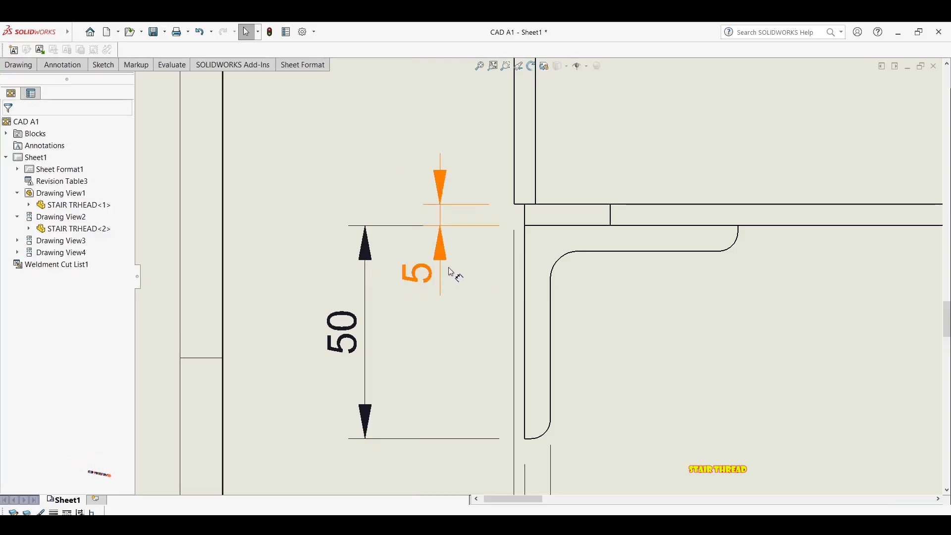
{"action": "left_click_drag", "start_coordinate": [425, 283], "coordinate": [420, 286]}
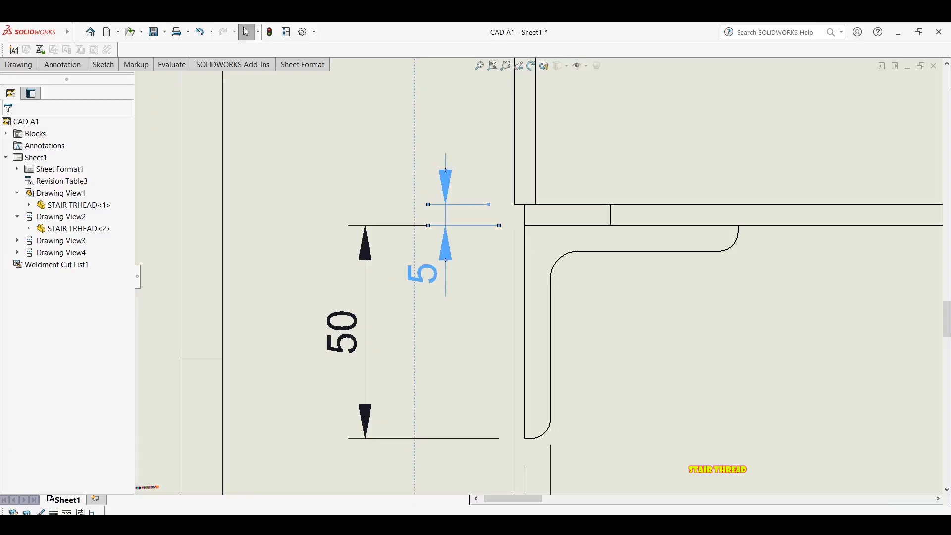
{"action": "left_click", "coordinate": [412, 286]}
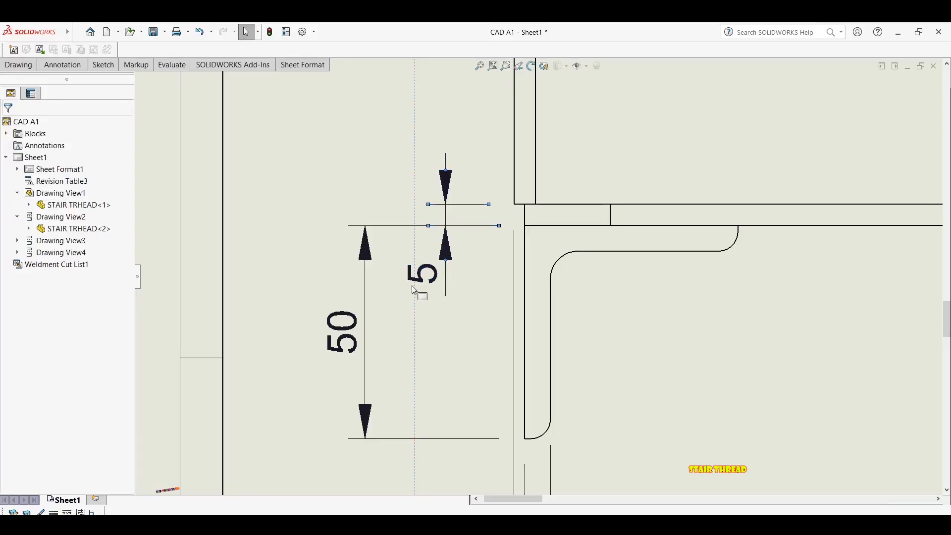
{"action": "left_click_drag", "start_coordinate": [445, 279], "coordinate": [415, 279]}
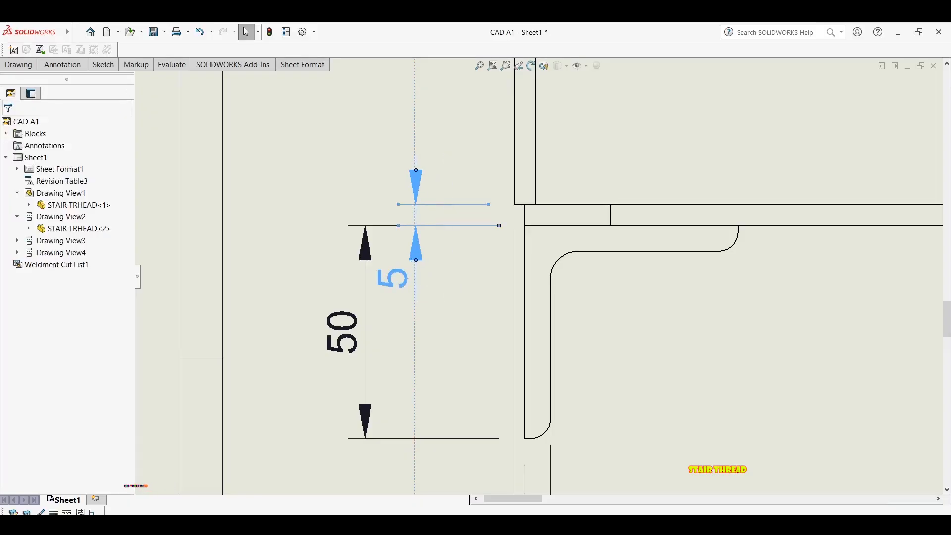
Dimension the height of the upper rim at the front view's left end, aligning it above the angle's leg-height dimension
{"action": "left_click", "coordinate": [518, 134]}
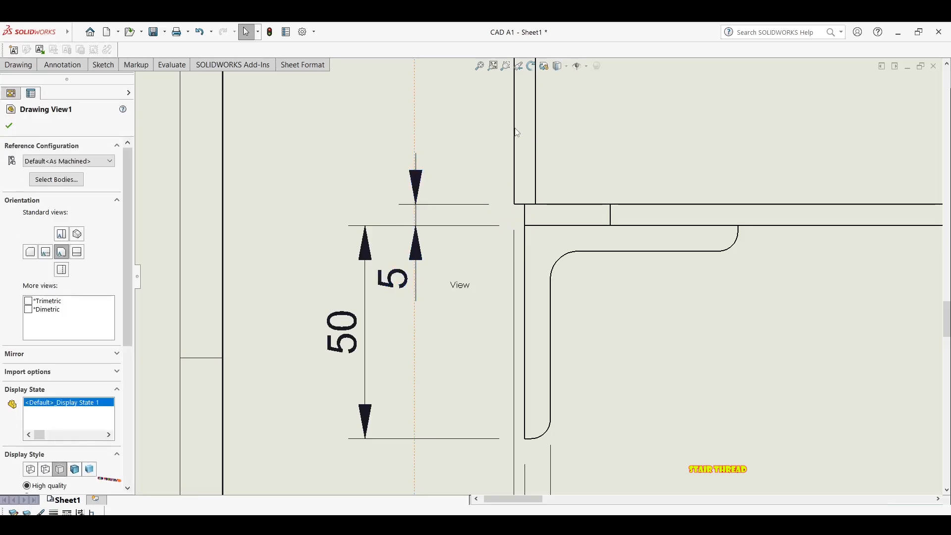
{"action": "key", "text": "Escape"}
{"action": "key", "text": "d"}
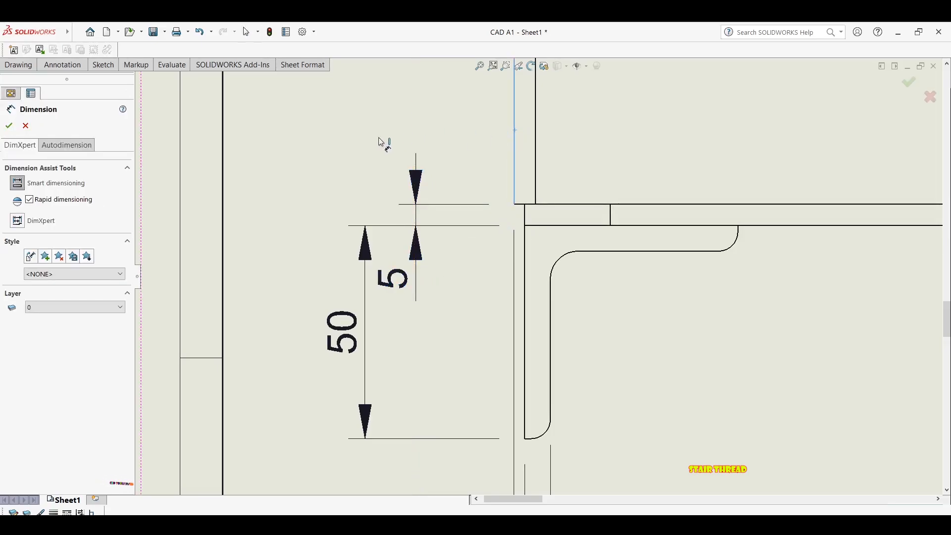
{"action": "left_click", "coordinate": [382, 138]}
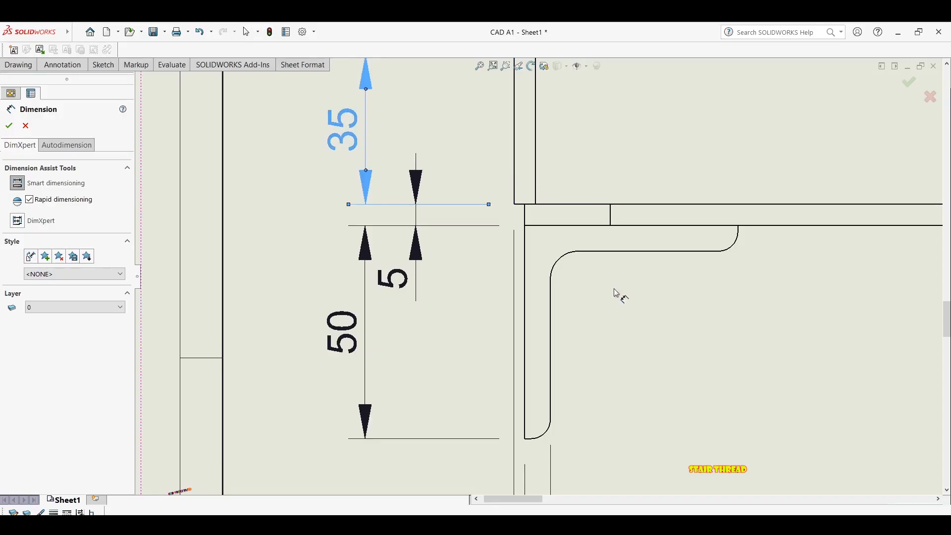
{"action": "scroll", "coordinate": [617, 293], "scroll_direction": "up", "scroll_amount": 7}
{"action": "middle_click_drag", "start_coordinate": [617, 292], "coordinate": [406, 271]}
{"action": "key", "text": "Escape"}
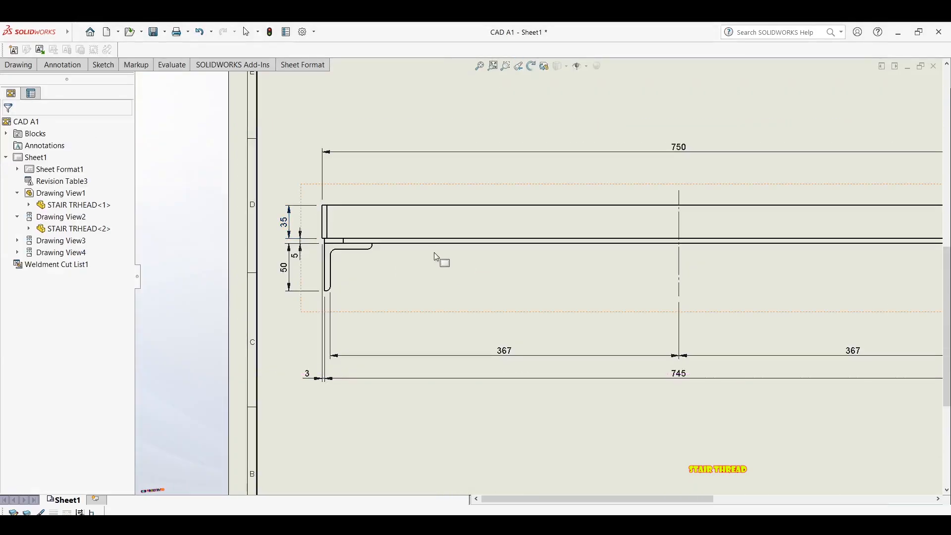
Dimension the length of the lower outer edge of the grating plan view, placing the dimension below the view
{"action": "scroll", "coordinate": [297, 233], "scroll_direction": "up", "scroll_amount": 5}
{"action": "scroll", "coordinate": [568, 240], "scroll_direction": "down", "scroll_amount": 3}
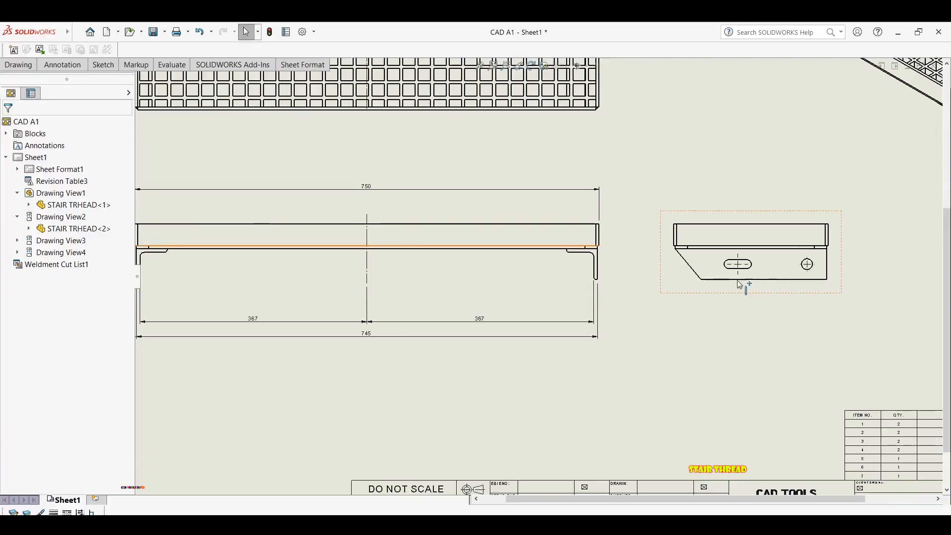
{"action": "middle_click_drag", "start_coordinate": [564, 281], "coordinate": [589, 289]}
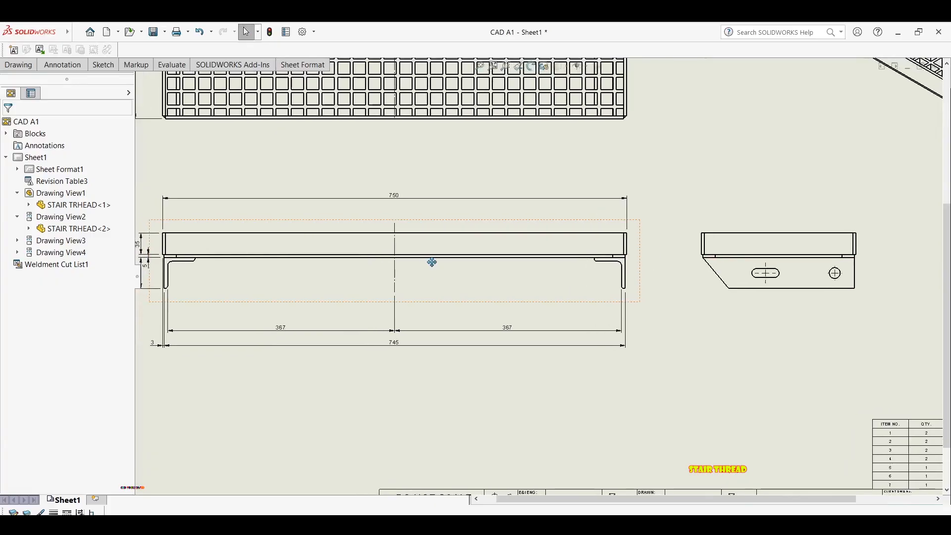
{"action": "scroll", "coordinate": [200, 253], "scroll_direction": "down", "scroll_amount": 2}
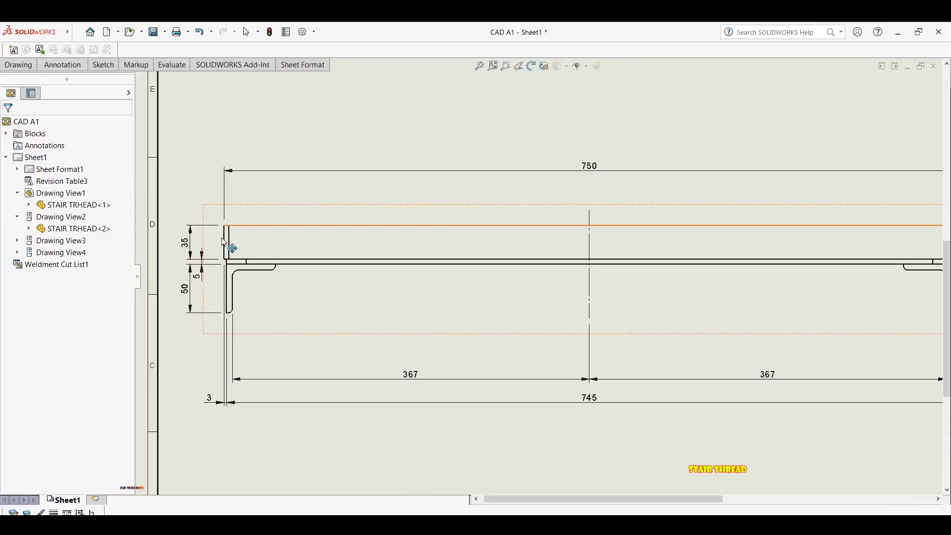
{"action": "scroll", "coordinate": [426, 253], "scroll_direction": "up", "scroll_amount": 3}
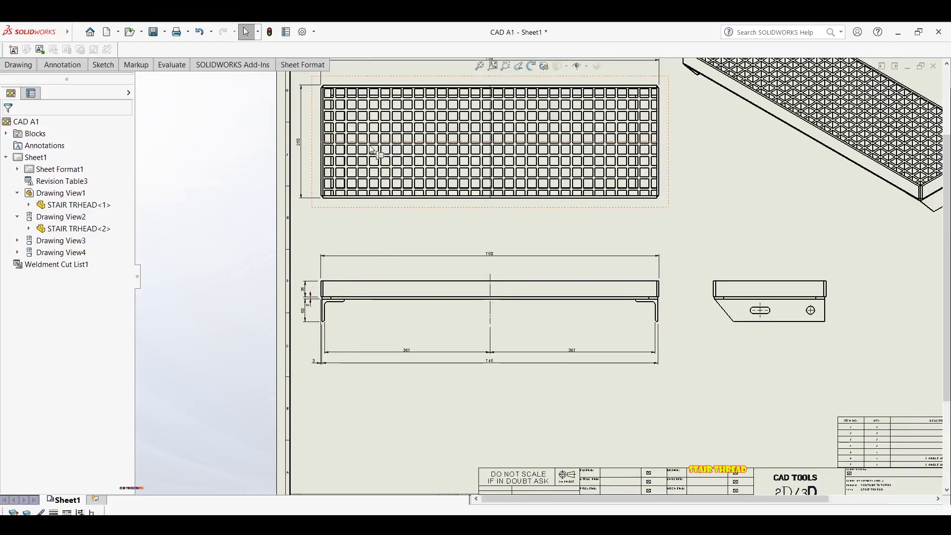
{"action": "scroll", "coordinate": [359, 268], "scroll_direction": "down", "scroll_amount": 2}
{"action": "right_click_drag", "start_coordinate": [370, 255], "coordinate": [370, 243]}
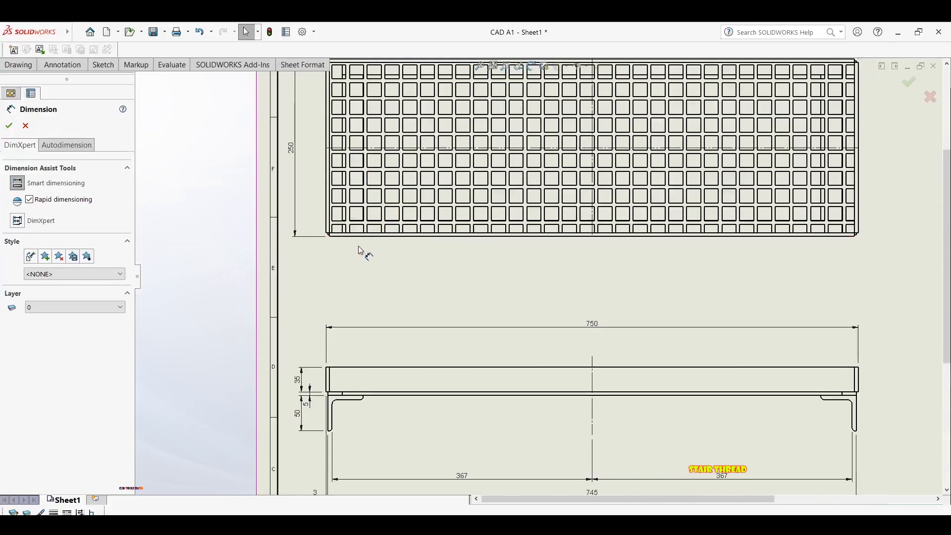
{"action": "scroll", "coordinate": [355, 238], "scroll_direction": "down", "scroll_amount": 3}
{"action": "left_click", "coordinate": [346, 231]}
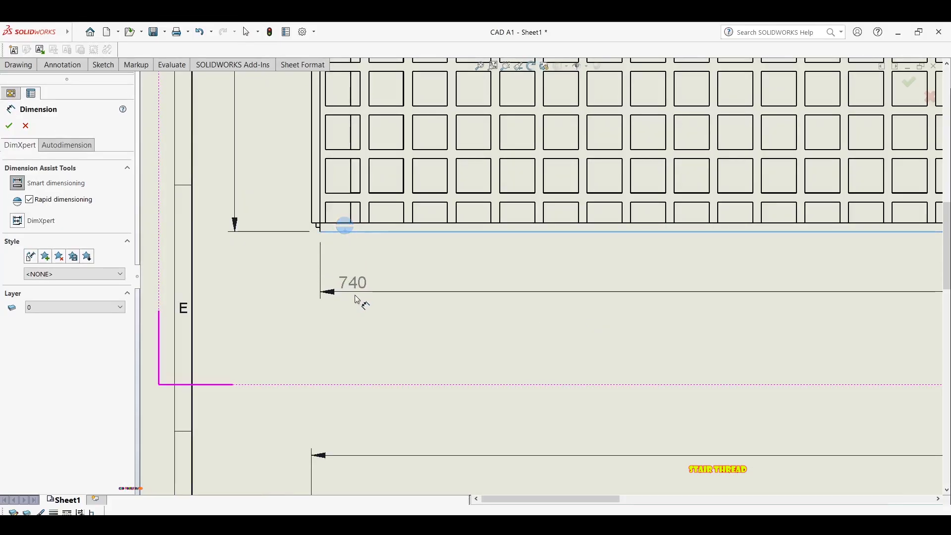
{"action": "scroll", "coordinate": [366, 307], "scroll_direction": "up", "scroll_amount": 4}
{"action": "scroll", "coordinate": [601, 308], "scroll_direction": "down", "scroll_amount": 1}
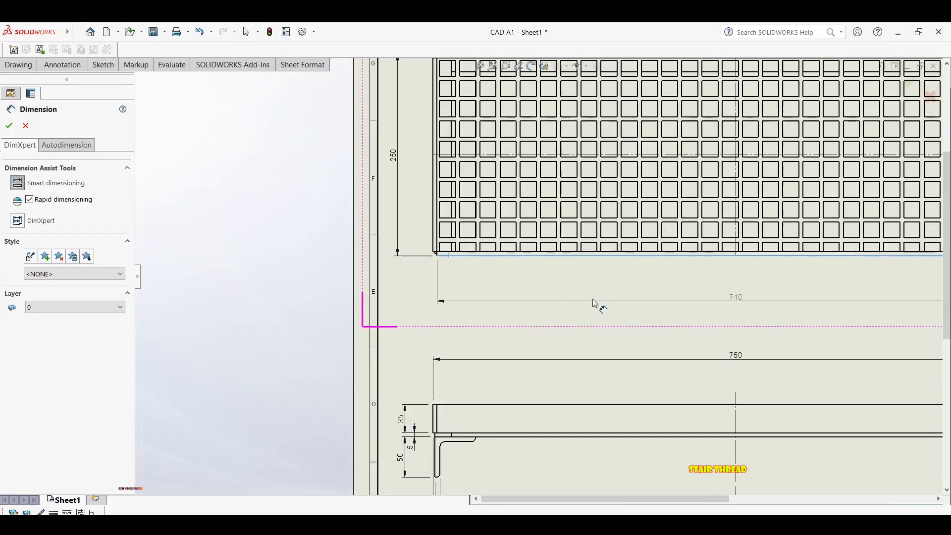
{"action": "left_click", "coordinate": [661, 298]}
Dimension the left end plate's outer edge in the plan view, placing it between the overall width dimension and the grating
{"action": "scroll", "coordinate": [443, 239], "scroll_direction": "down", "scroll_amount": 4}
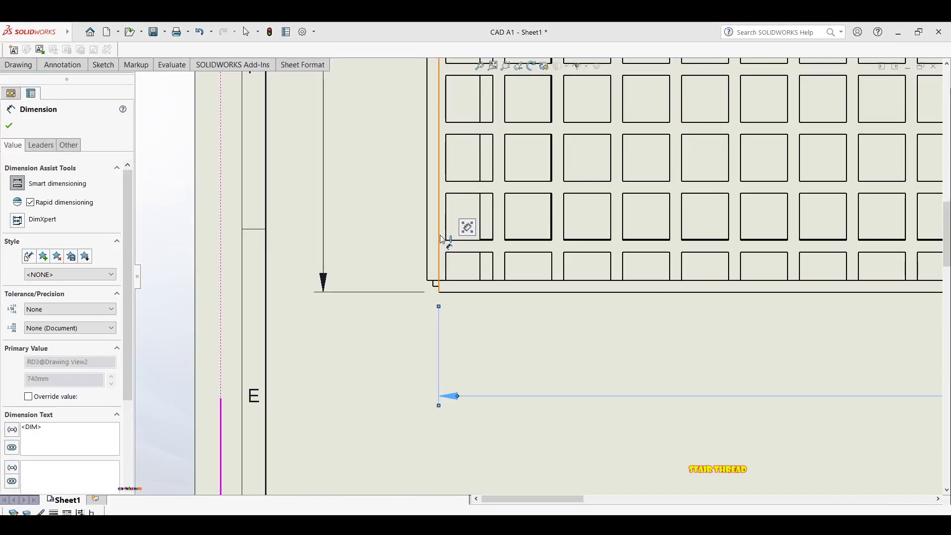
{"action": "left_click", "coordinate": [427, 202]}
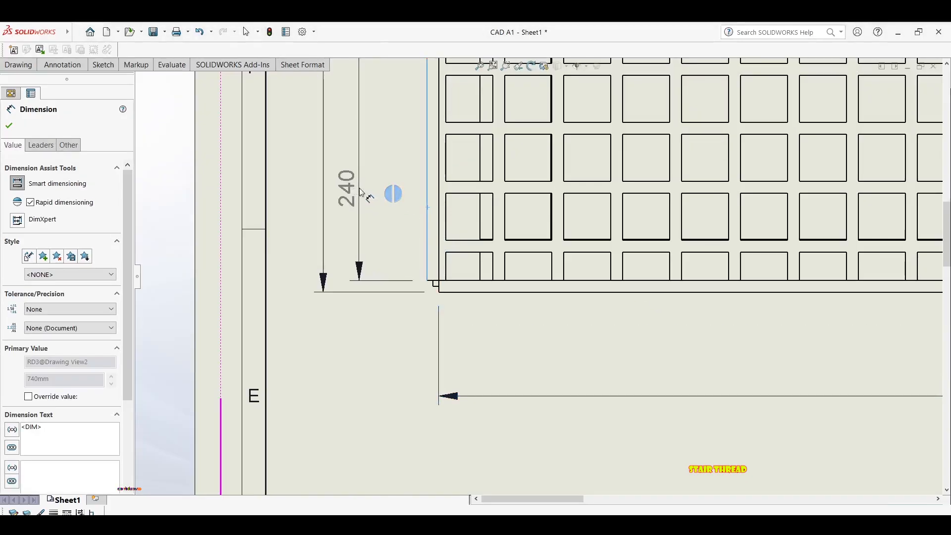
{"action": "left_click", "coordinate": [360, 191]}
{"action": "scroll", "coordinate": [420, 201], "scroll_direction": "up", "scroll_amount": 4}
{"action": "scroll", "coordinate": [420, 200], "scroll_direction": "up", "scroll_amount": 5}
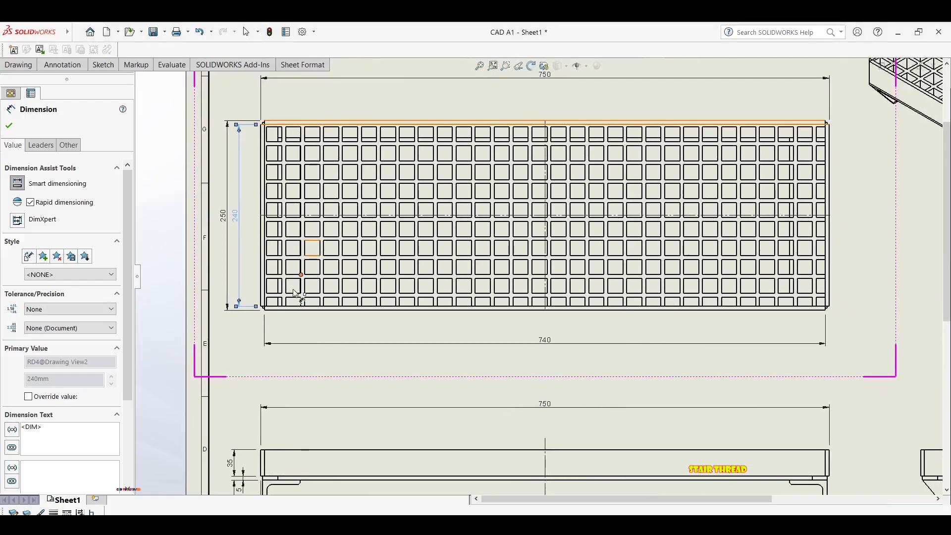
Dimension the thickness of the lower edge plate at the plan view's lower-left corner, placing it in line with the inner width dimension
{"action": "scroll", "coordinate": [296, 294], "scroll_direction": "down", "scroll_amount": 10}
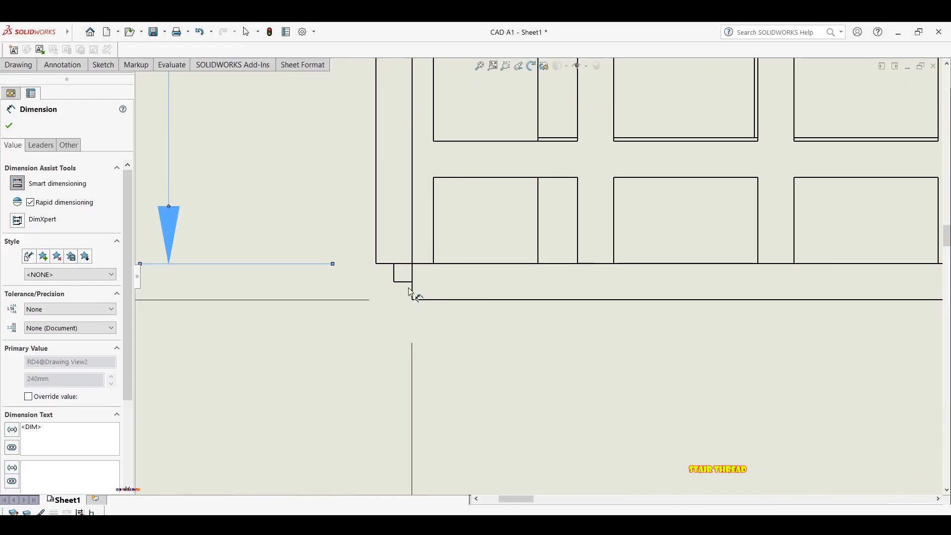
{"action": "left_click", "coordinate": [414, 291]}
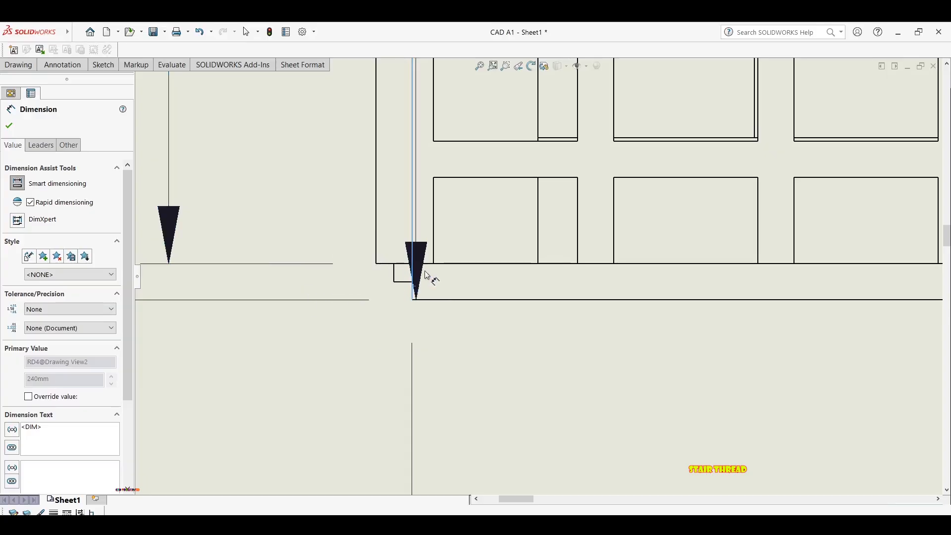
{"action": "key", "text": "Escape"}
{"action": "left_click", "coordinate": [449, 264]}
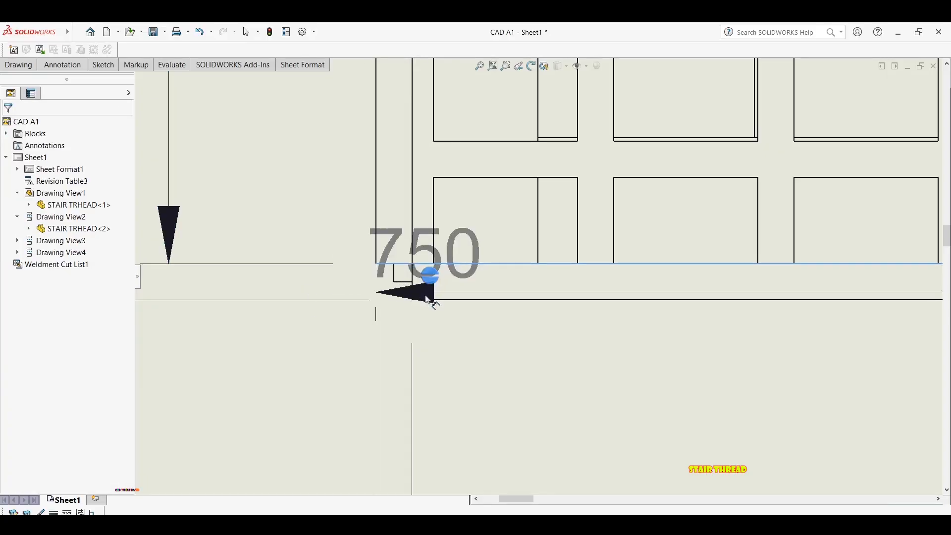
{"action": "left_click", "coordinate": [430, 303]}
{"action": "scroll", "coordinate": [407, 310], "scroll_direction": "up", "scroll_amount": 5}
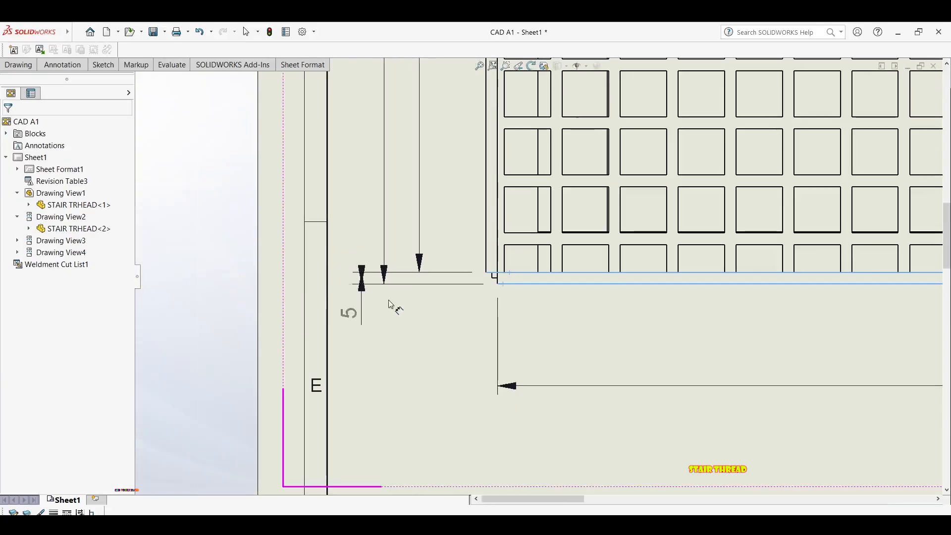
{"action": "left_click", "coordinate": [420, 297]}
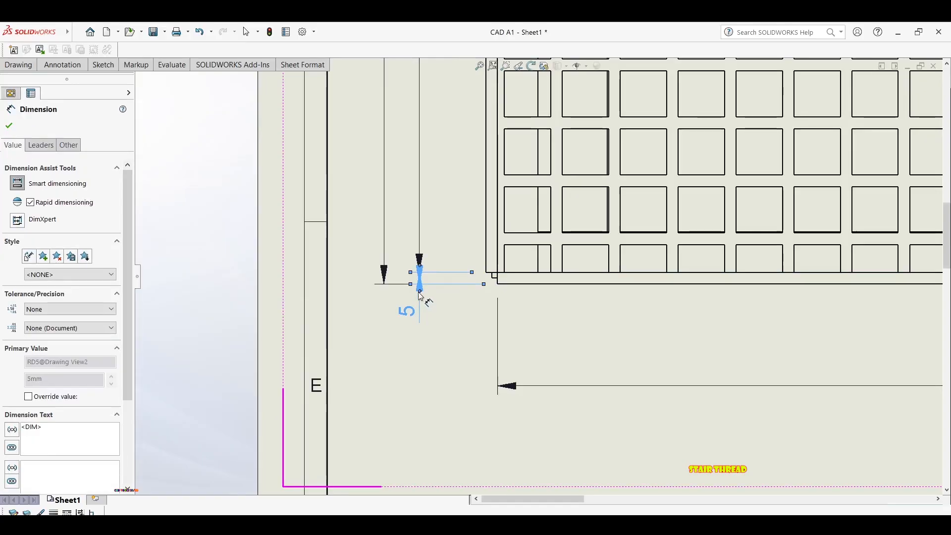
Flip the arrowheads of the plan view's plate thickness dimension outward and move its text slightly lower
{"action": "left_click", "coordinate": [420, 293]}
{"action": "left_click", "coordinate": [425, 312]}
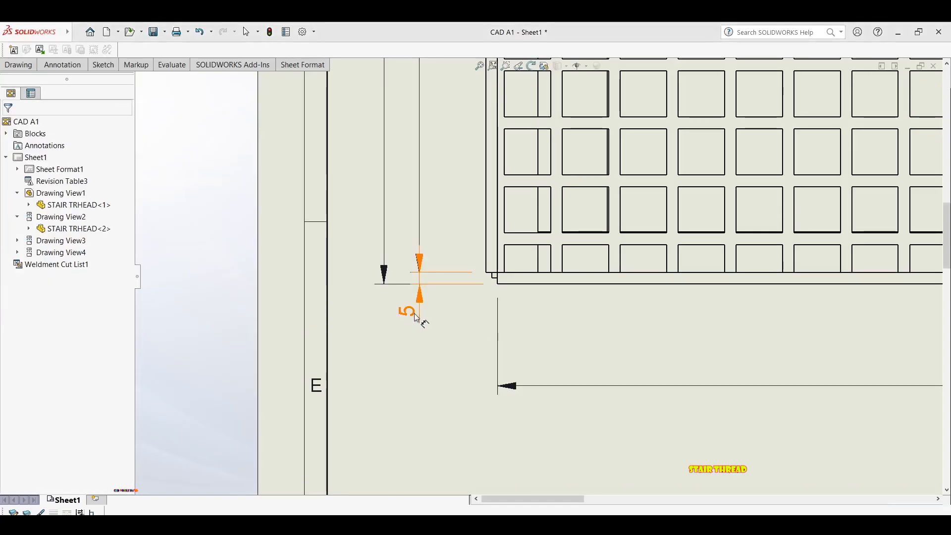
{"action": "left_click", "coordinate": [417, 325]}
{"action": "mouse_move", "coordinate": [413, 314]}
{"action": "left_mouse_down"}
{"action": "mouse_move", "coordinate": [415, 340]}
{"action": "mouse_move", "coordinate": [416, 323]}
{"action": "left_mouse_up"}
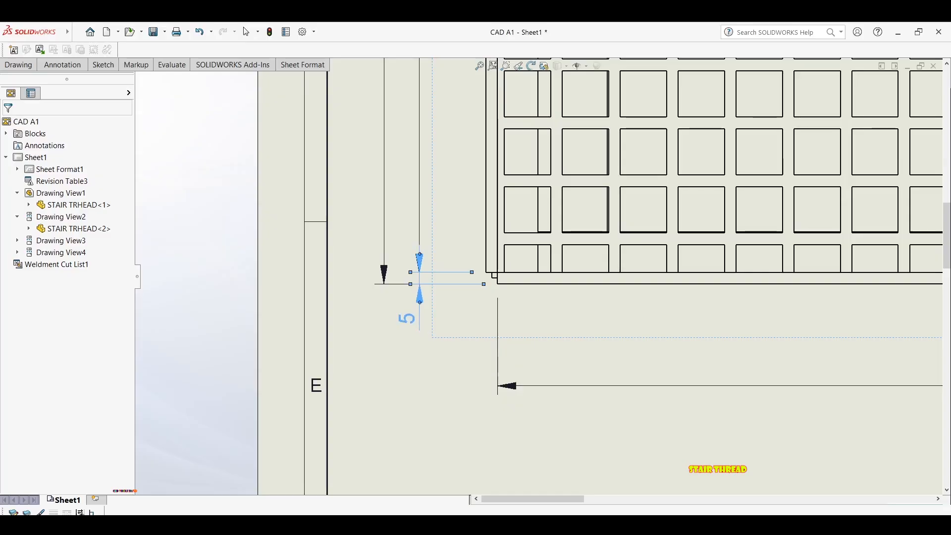
Append " PL" after the value of the plan view's plate thickness dimension
{"action": "left_click", "coordinate": [428, 310]}
{"action": "left_click", "coordinate": [407, 321]}
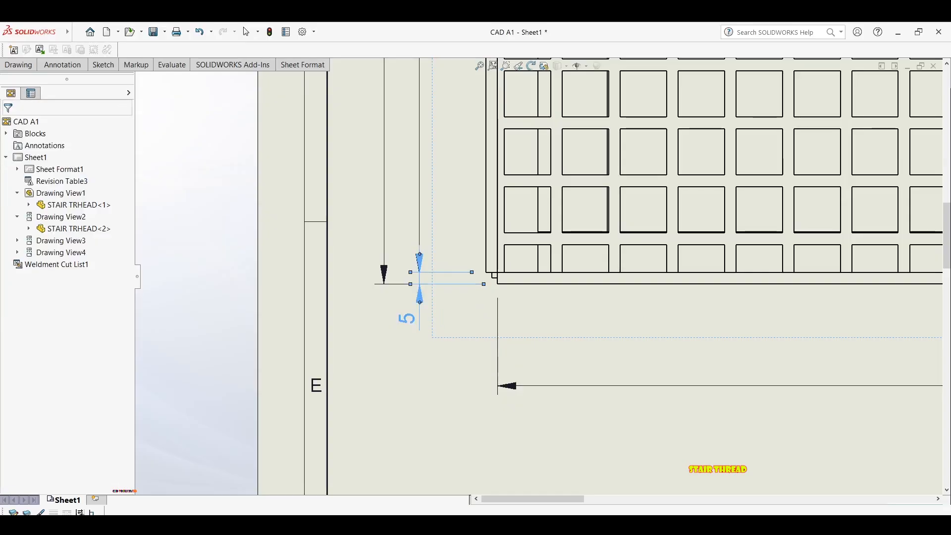
{"action": "left_click", "coordinate": [408, 325]}
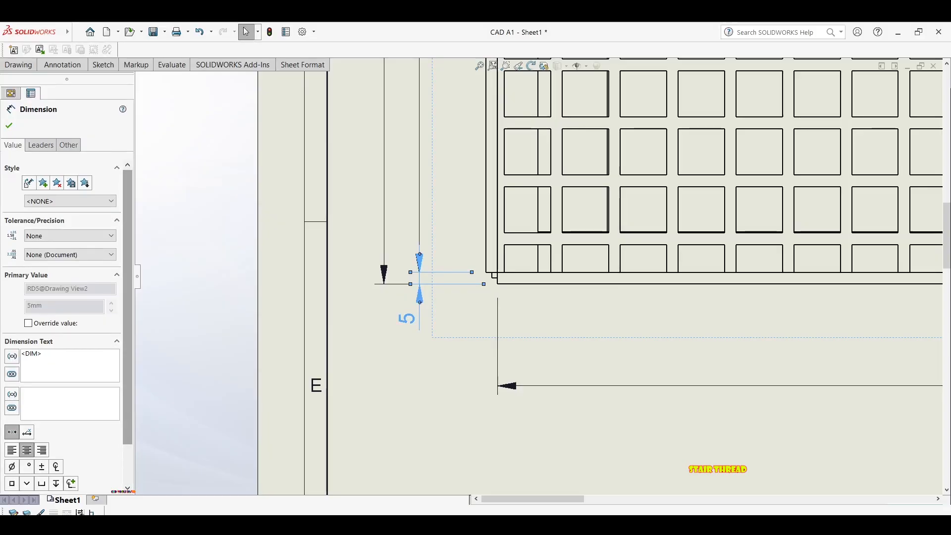
{"action": "type", "text": "THK"}
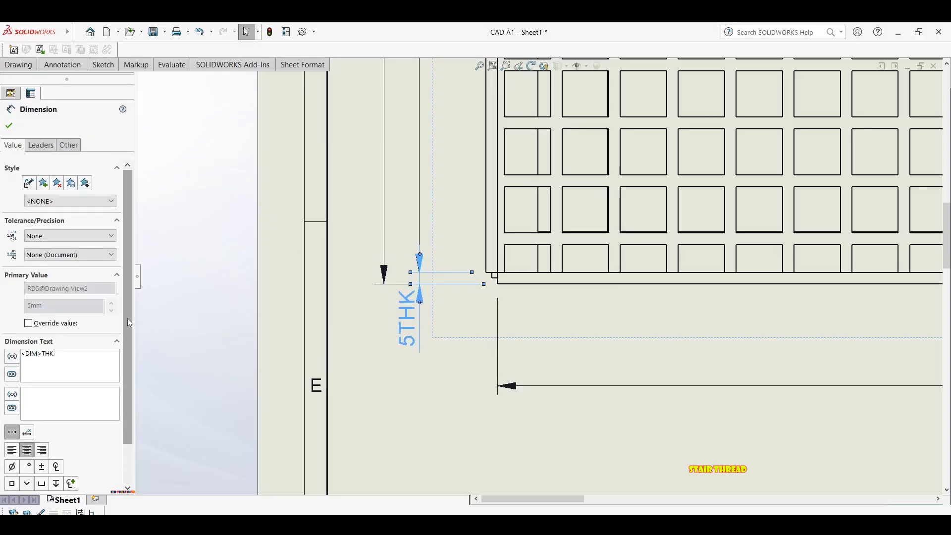
{"action": "key", "text": "BackSpace"}
{"action": "key", "text": "BackSpace"}
{"action": "key", "text": "BackSpace"}
{"action": "type", "text": "PL"}
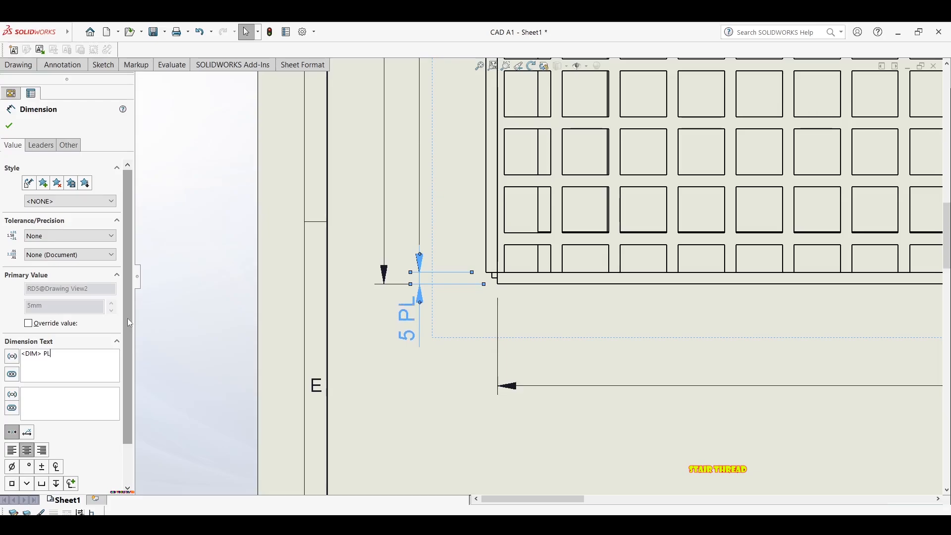
{"action": "left_click", "coordinate": [407, 357]}
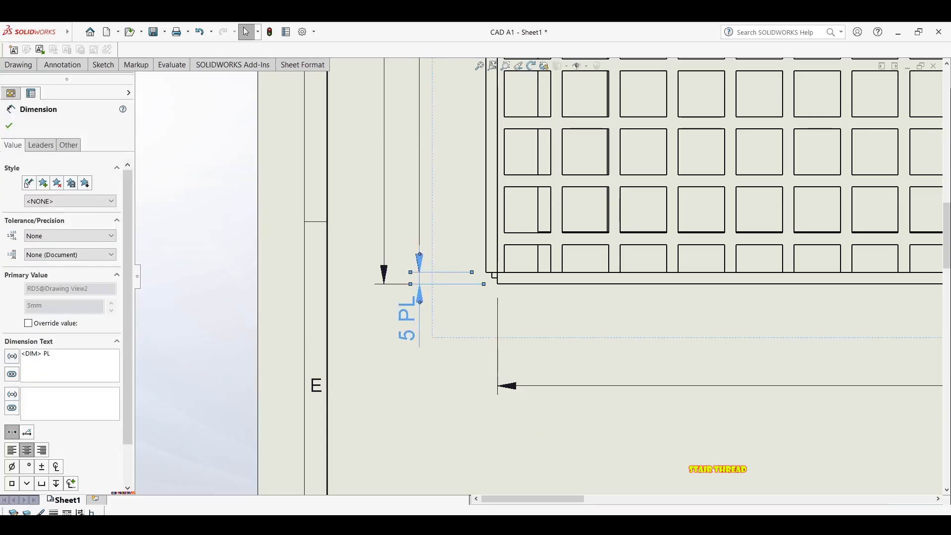
{"action": "left_click", "coordinate": [545, 336]}
Move the "5 PL" dimension text lower, clear of its arrowhead, and align it with the inner width dimension line
{"action": "left_click_drag", "start_coordinate": [414, 326], "coordinate": [415, 346]}
{"action": "scroll", "coordinate": [431, 282], "scroll_direction": "down", "scroll_amount": 6}
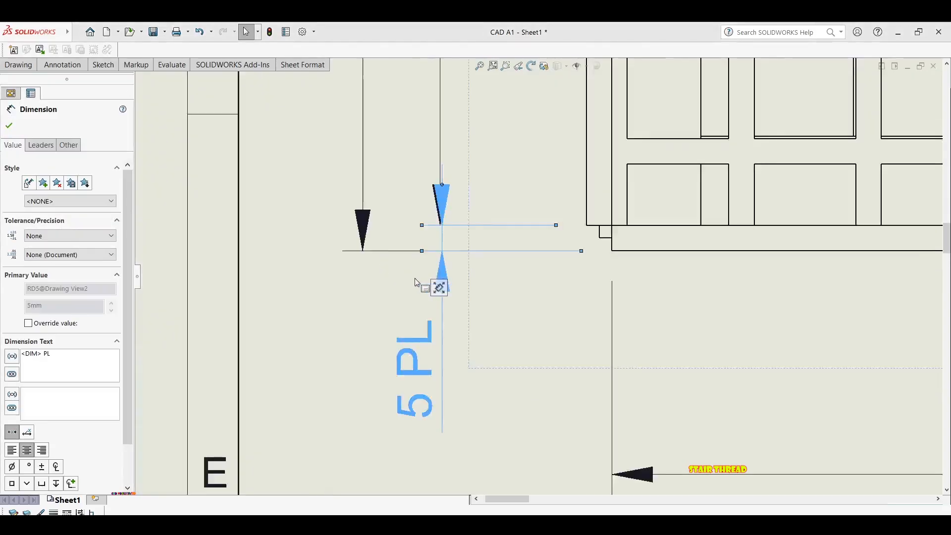
{"action": "left_click_drag", "start_coordinate": [468, 206], "coordinate": [469, 202]}
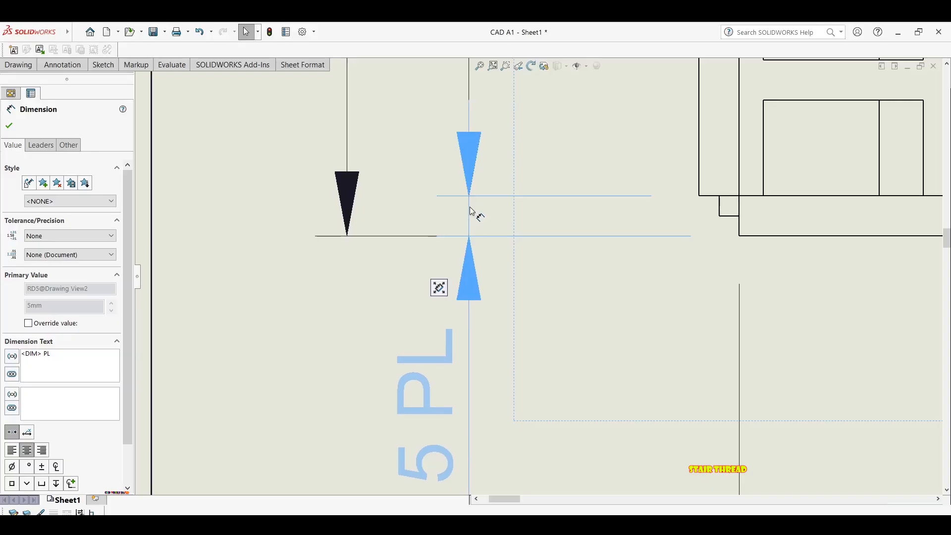
{"action": "scroll", "coordinate": [471, 270], "scroll_direction": "up", "scroll_amount": 5}
{"action": "middle_click_drag", "start_coordinate": [407, 226], "coordinate": [406, 226]}
Add "(TYP)" as a second text line below the "5 PL" plate thickness dimension
{"action": "left_click", "coordinate": [442, 275]}
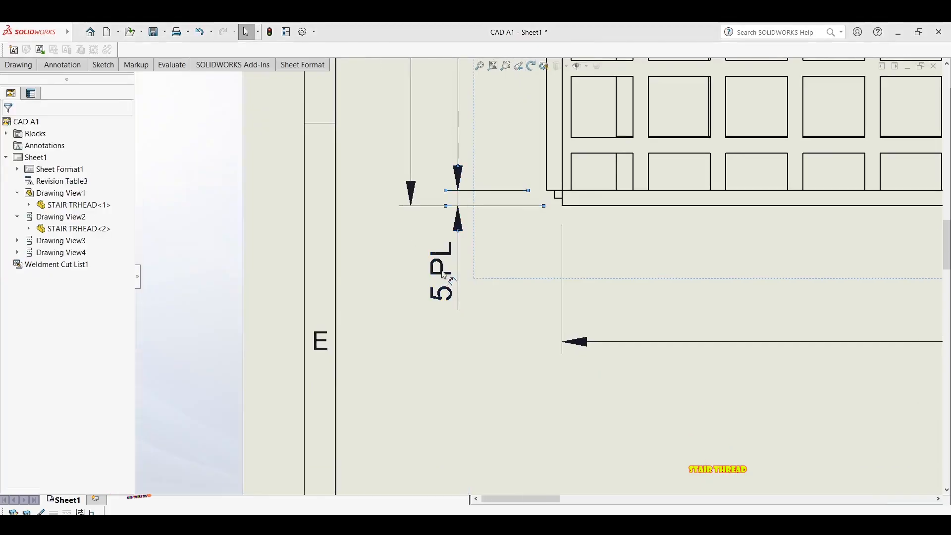
{"action": "left_click", "coordinate": [444, 276]}
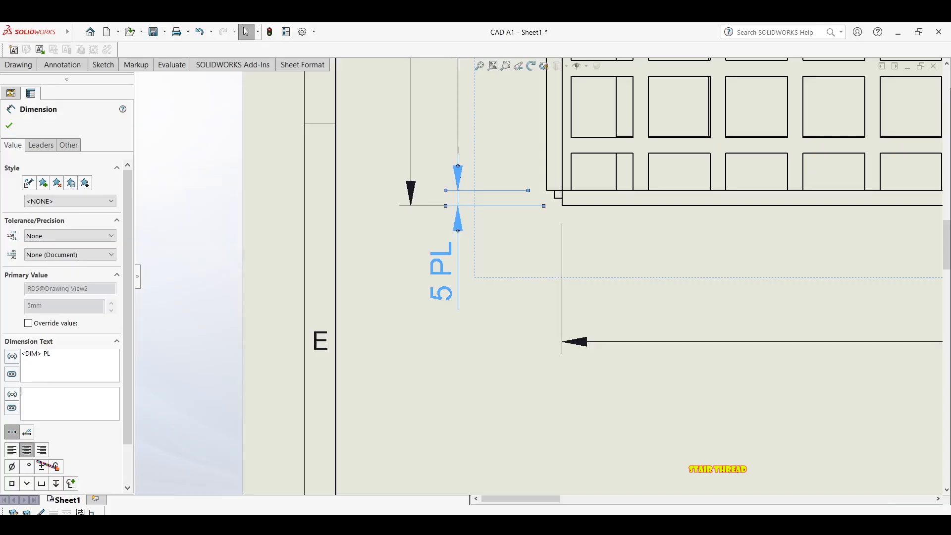
{"action": "type", "text": "(TYP)"}
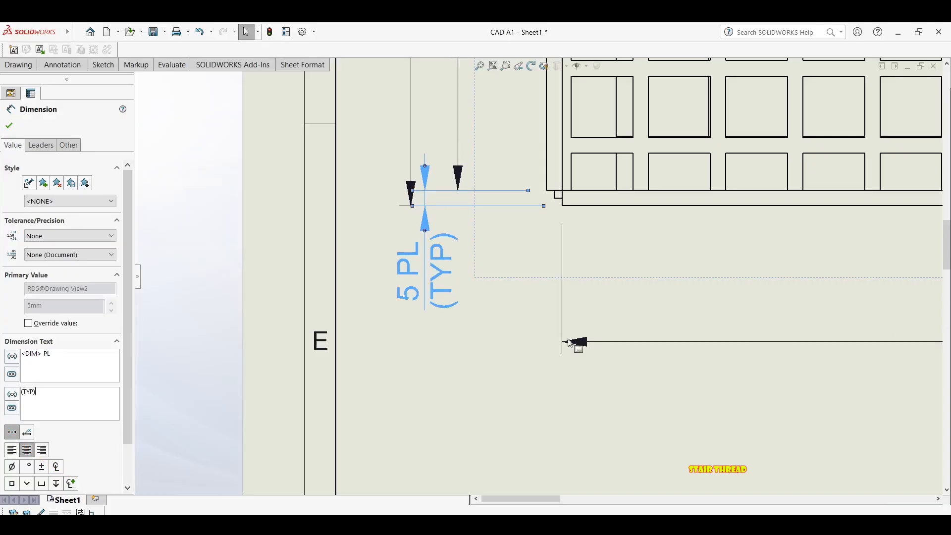
{"action": "key", "text": "Escape"}
Realign the "5 PL (TYP)" dimension with the inner width dimension line and bring the overall width dimension closer to the inner one
{"action": "left_click_drag", "start_coordinate": [434, 278], "coordinate": [462, 292]}
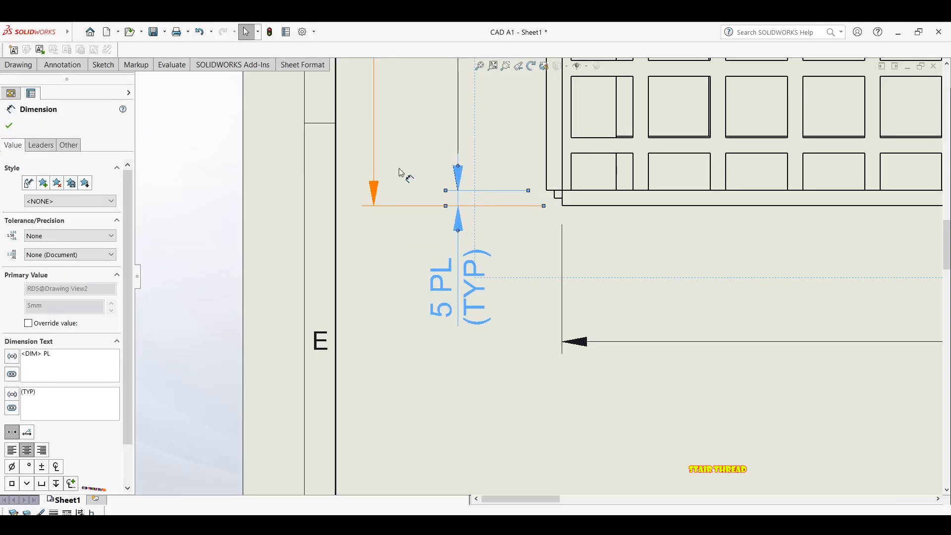
{"action": "key", "text": "Escape"}
{"action": "scroll", "coordinate": [322, 229], "scroll_direction": "up", "scroll_amount": 3}
{"action": "scroll", "coordinate": [322, 208], "scroll_direction": "up", "scroll_amount": 3}
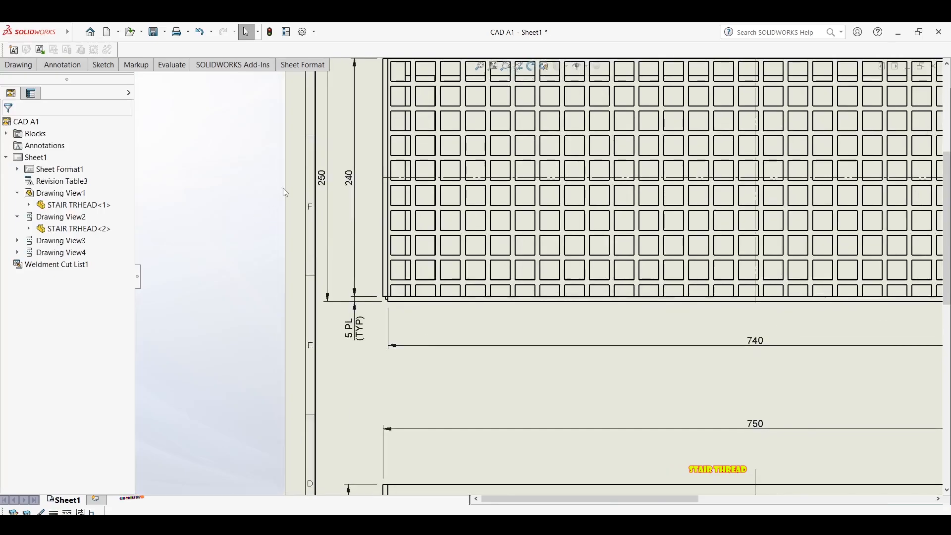
{"action": "left_click_drag", "start_coordinate": [335, 183], "coordinate": [347, 184]}
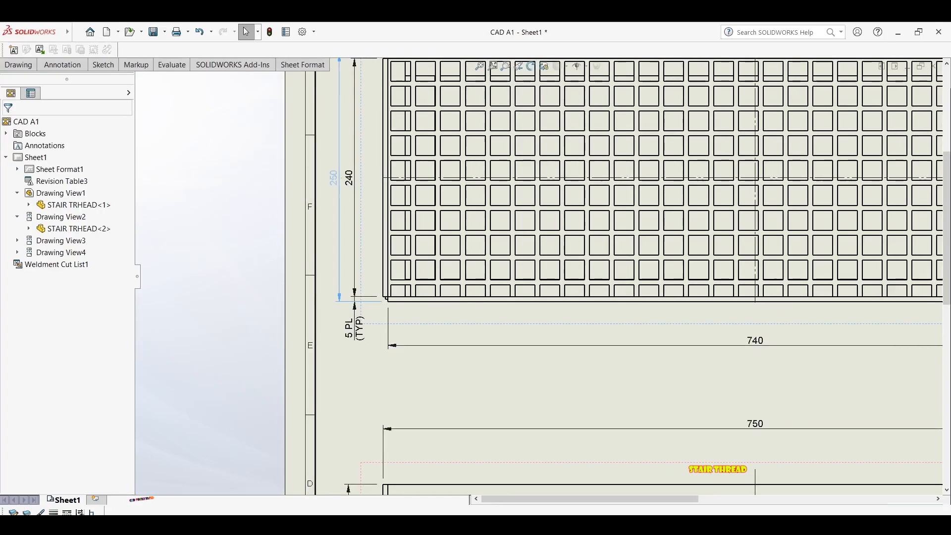
{"action": "key", "text": "Escape"}
{"action": "scroll", "coordinate": [293, 242], "scroll_direction": "up", "scroll_amount": 6}
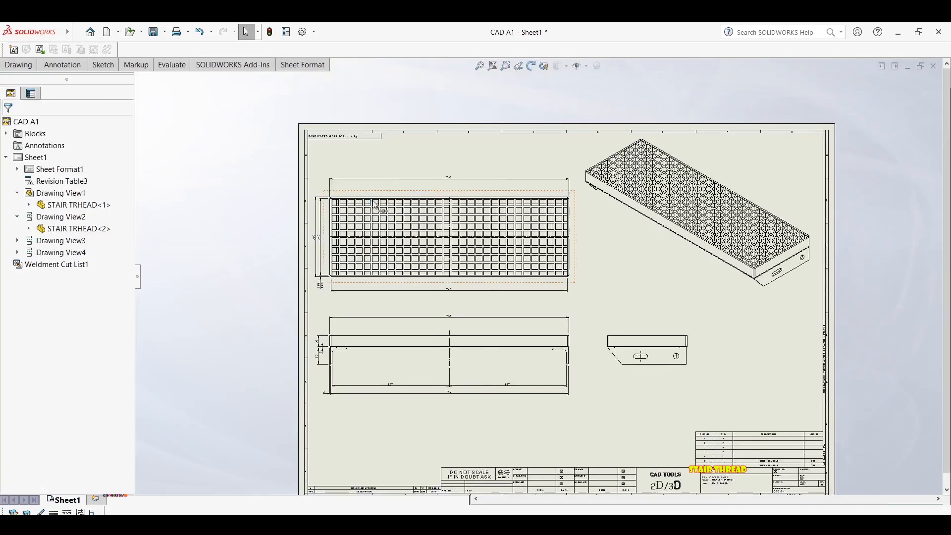
Append "(O/ALL)" to the plan view's overall length dimension and move the dimension closer to the grating
{"action": "scroll", "coordinate": [382, 202], "scroll_direction": "down", "scroll_amount": 3}
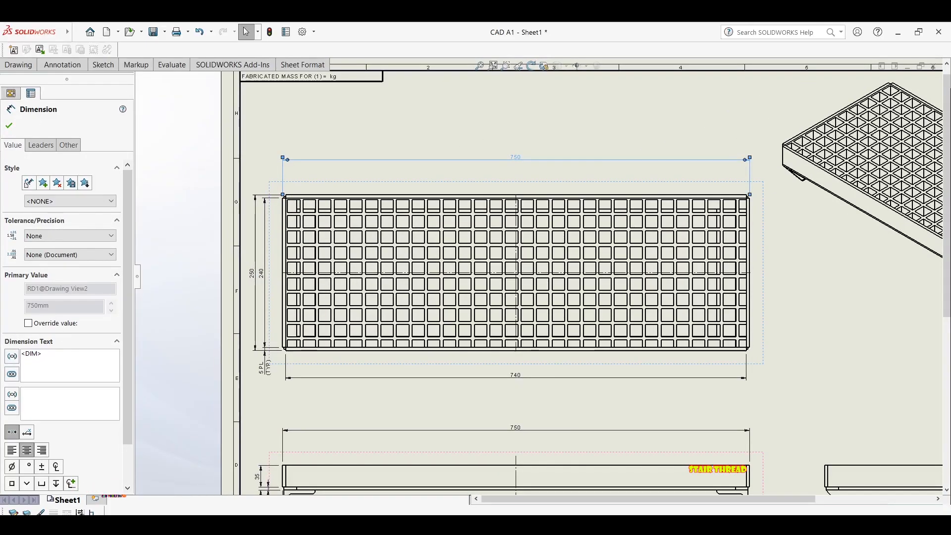
{"action": "type", "text": "(O/ALL"}
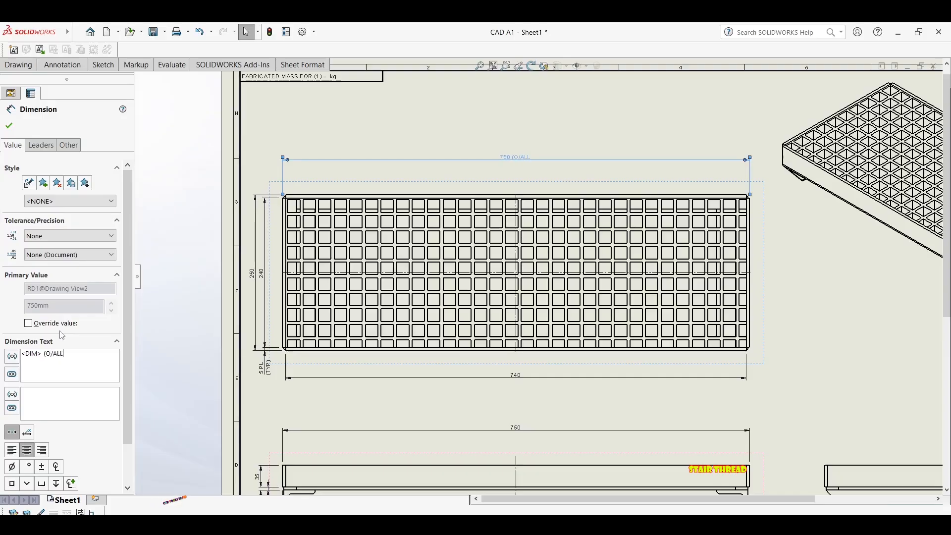
{"action": "left_click_drag", "start_coordinate": [393, 153], "coordinate": [393, 176]}
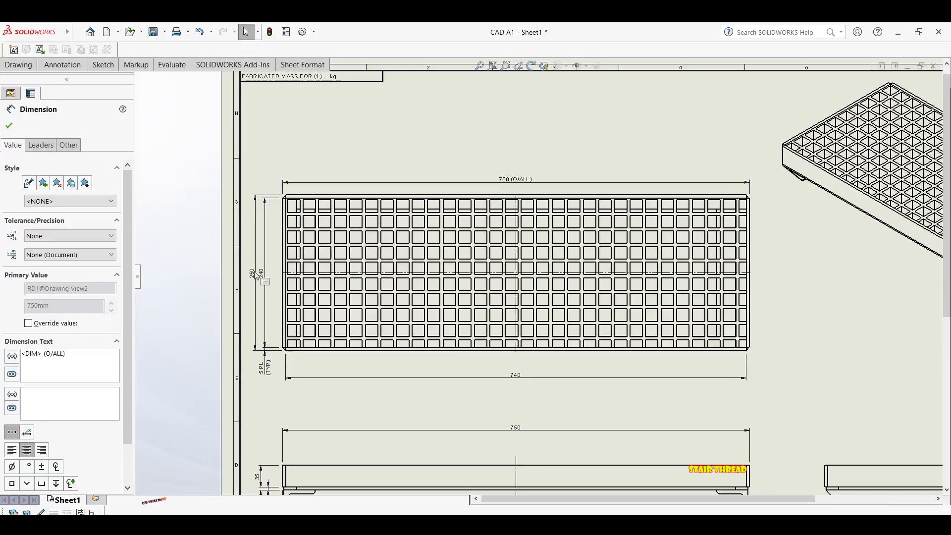
Append "(O/ALL)" after the value of the plan view's overall width dimension
{"action": "key", "text": "Escape"}
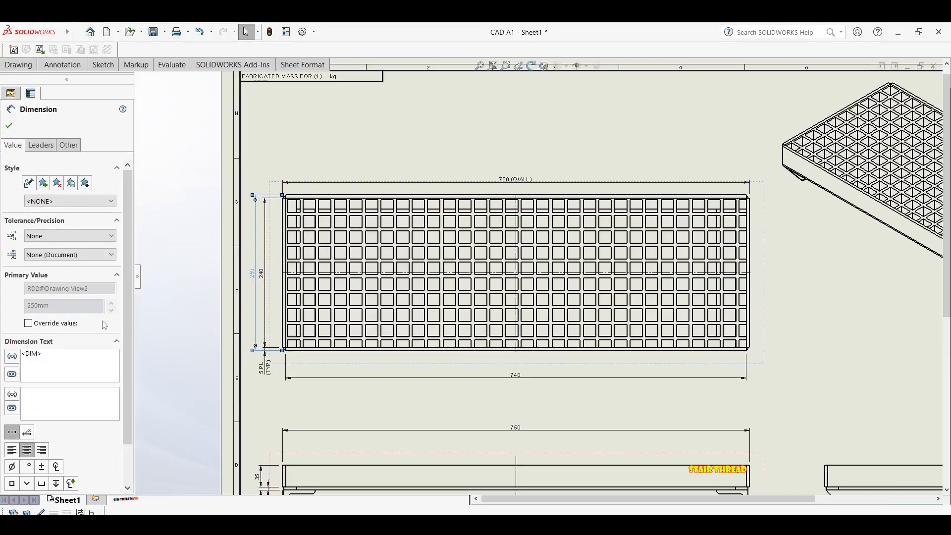
{"action": "type", "text": "(*"}
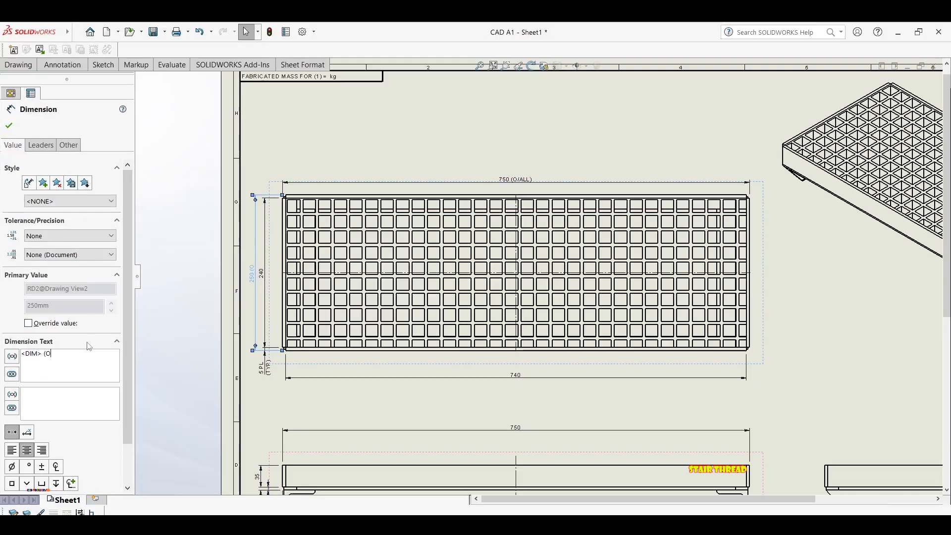
{"action": "type", "text": "\\"}
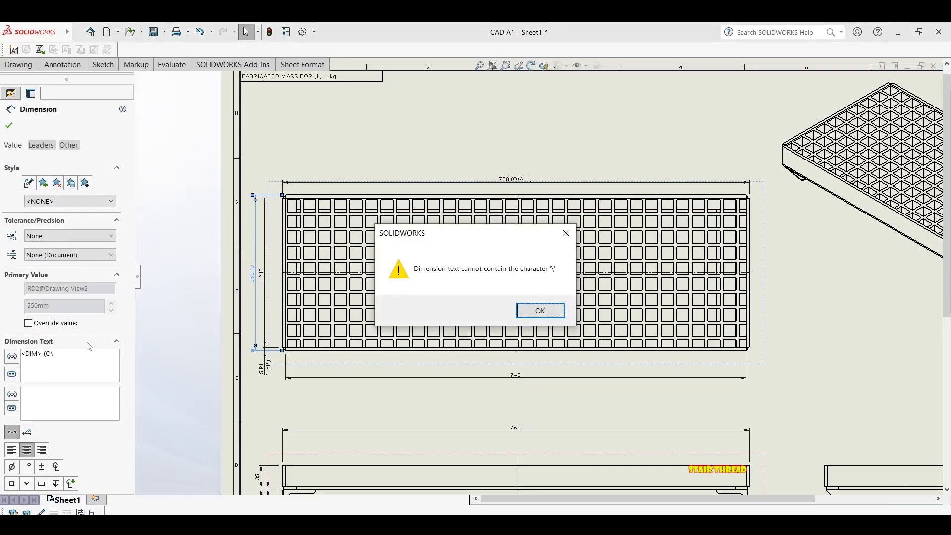
{"action": "left_click", "coordinate": [569, 240]}
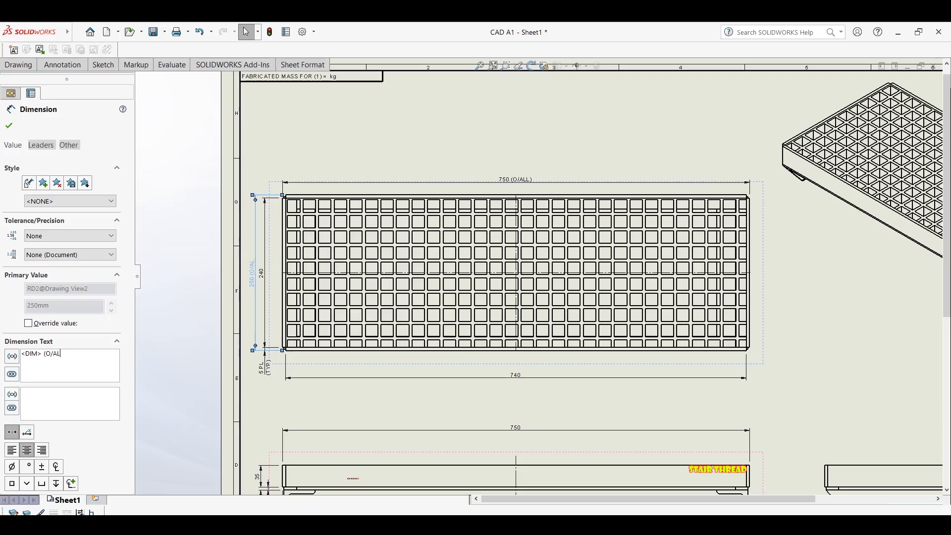
{"action": "left_click", "coordinate": [213, 324]}
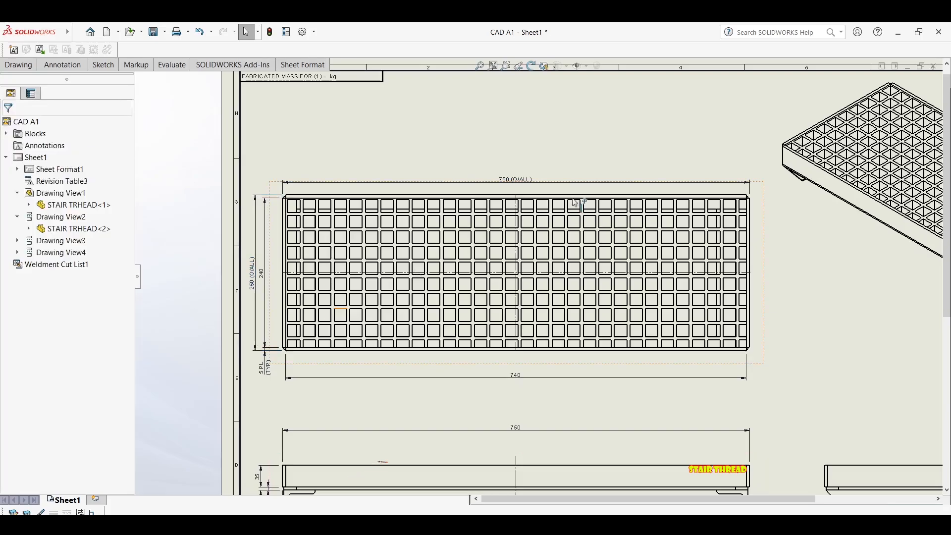
Move the isometric view slightly lower on the sheet
{"action": "key", "text": "f"}
{"action": "scroll", "coordinate": [713, 164], "scroll_direction": "up", "scroll_amount": 1}
{"action": "mouse_move", "coordinate": [711, 155]}
{"action": "middle_mouse_down"}
{"action": "mouse_move", "coordinate": [595, 155]}
{"action": "mouse_move", "coordinate": [539, 121]}
{"action": "middle_mouse_up"}
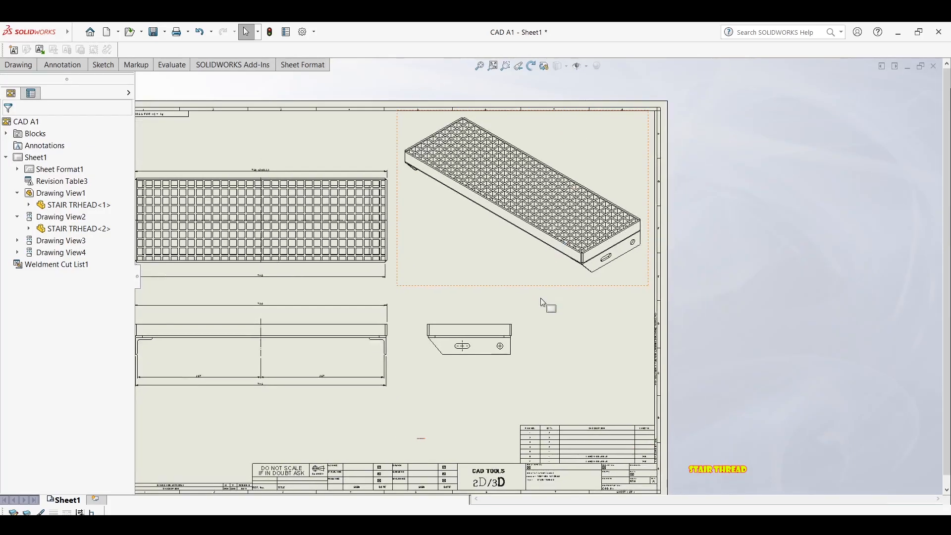
{"action": "left_click_drag", "start_coordinate": [554, 308], "coordinate": [557, 325]}
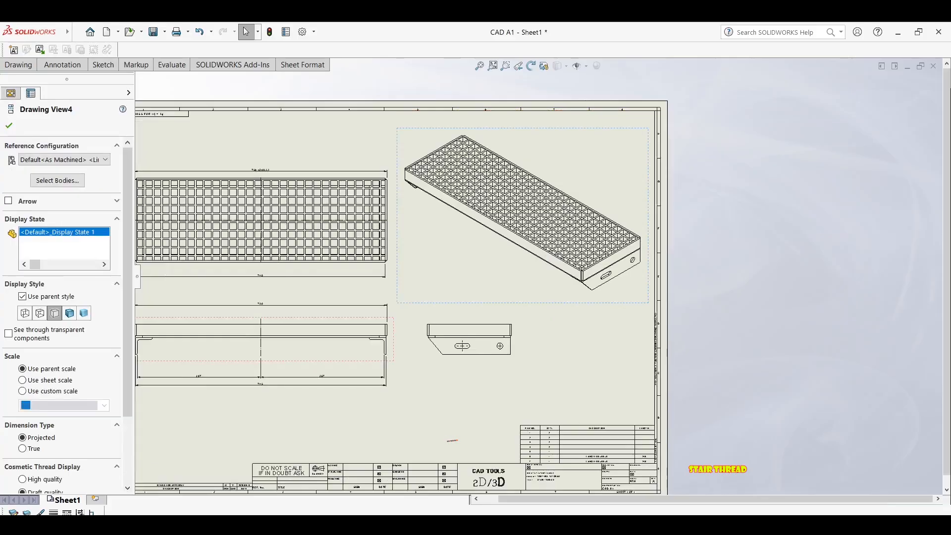
Dimension the end view's overall width between the outer edges of its plates, placing the dimension above the view
{"action": "scroll", "coordinate": [512, 337], "scroll_direction": "down", "scroll_amount": 3}
{"action": "key", "text": "d"}
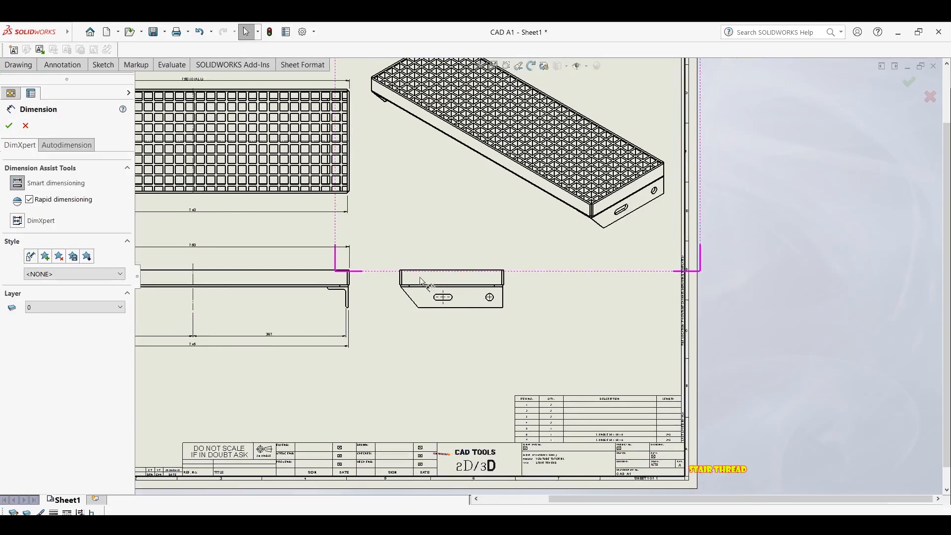
{"action": "scroll", "coordinate": [405, 272], "scroll_direction": "down", "scroll_amount": 6}
{"action": "scroll", "coordinate": [349, 272], "scroll_direction": "down", "scroll_amount": 1}
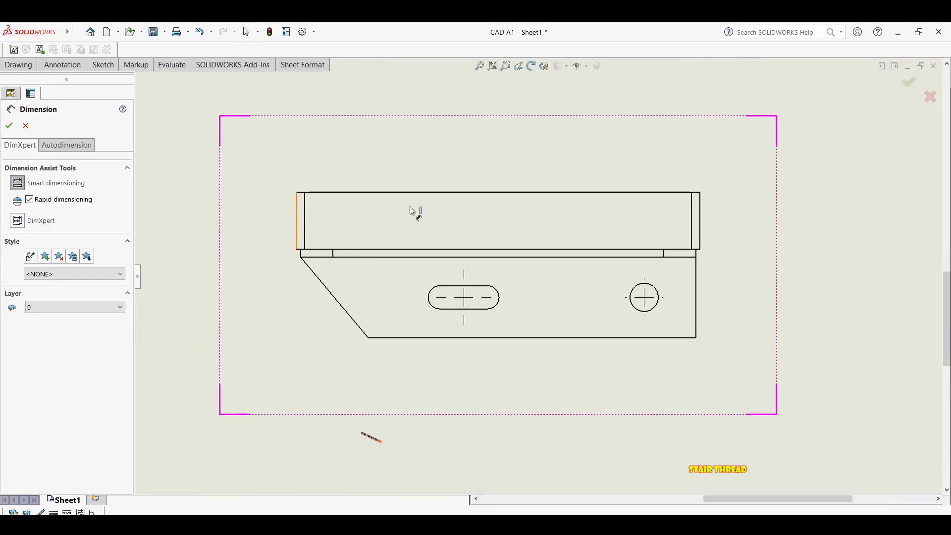
{"action": "left_click", "coordinate": [699, 218]}
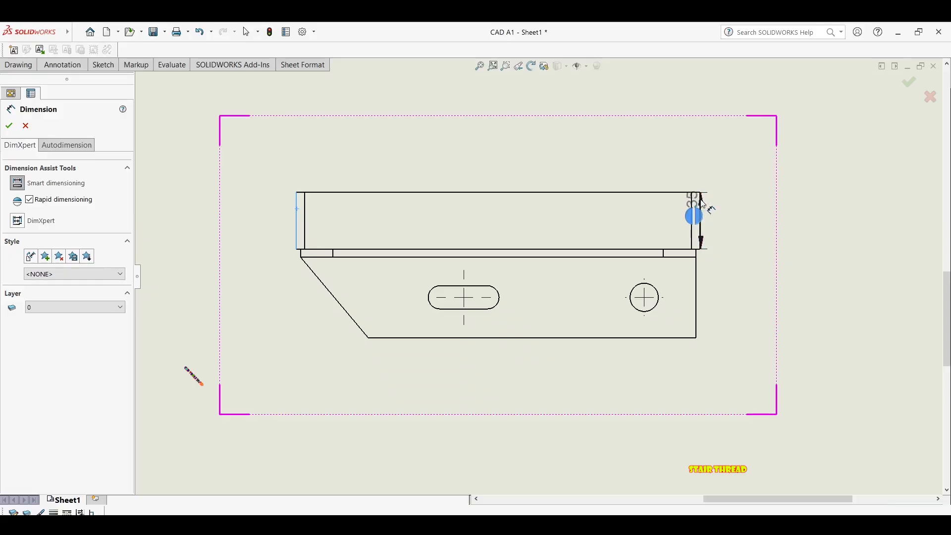
{"action": "left_click", "coordinate": [700, 220]}
{"action": "scroll", "coordinate": [546, 119], "scroll_direction": "up", "scroll_amount": 2}
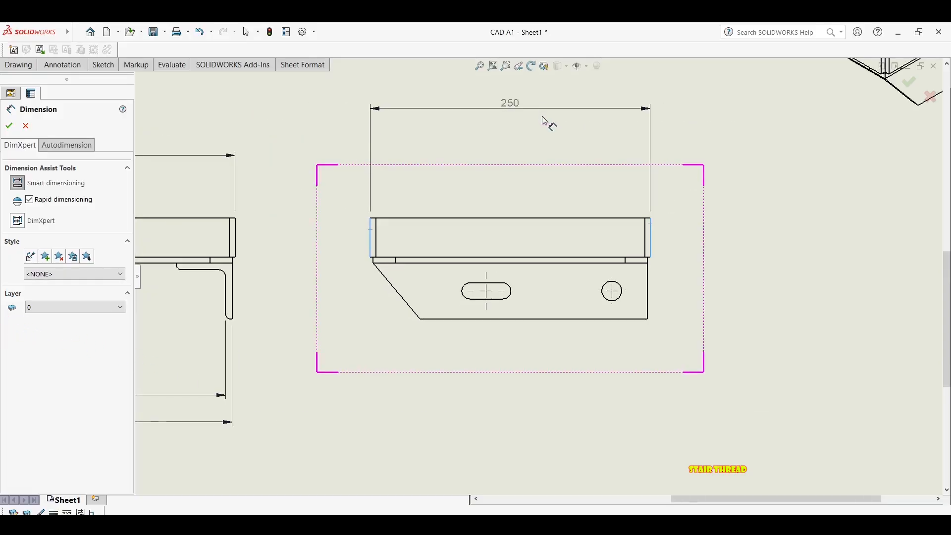
{"action": "left_click", "coordinate": [545, 162]}
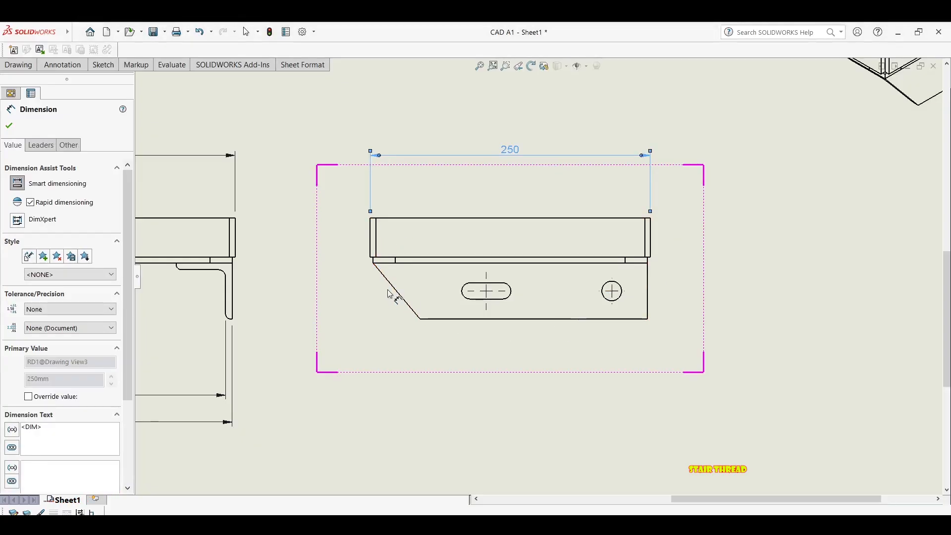
{"action": "key", "text": "Escape"}
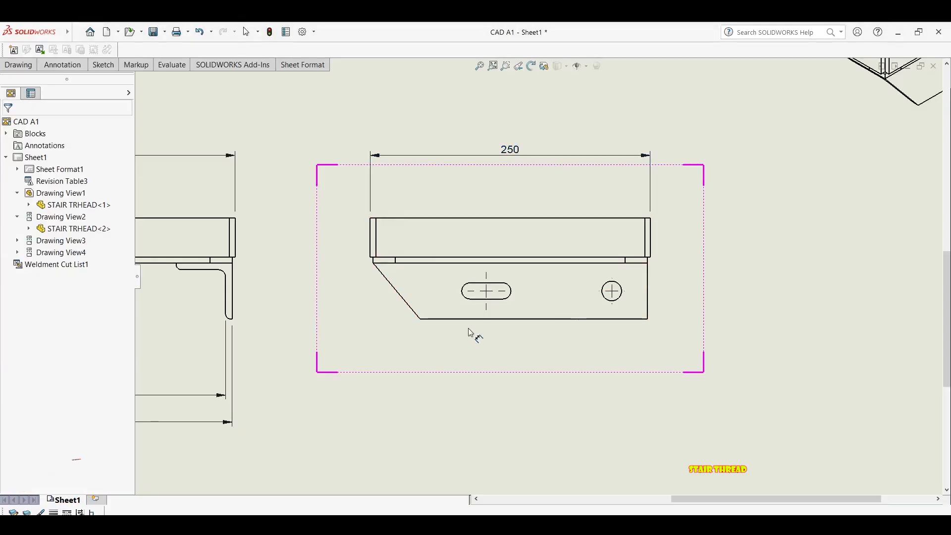
Dimension the end view's overall height and the slot centre's height above the bracket's bottom edge, placing both beside the sloped edge
{"action": "left_click", "coordinate": [476, 321]}
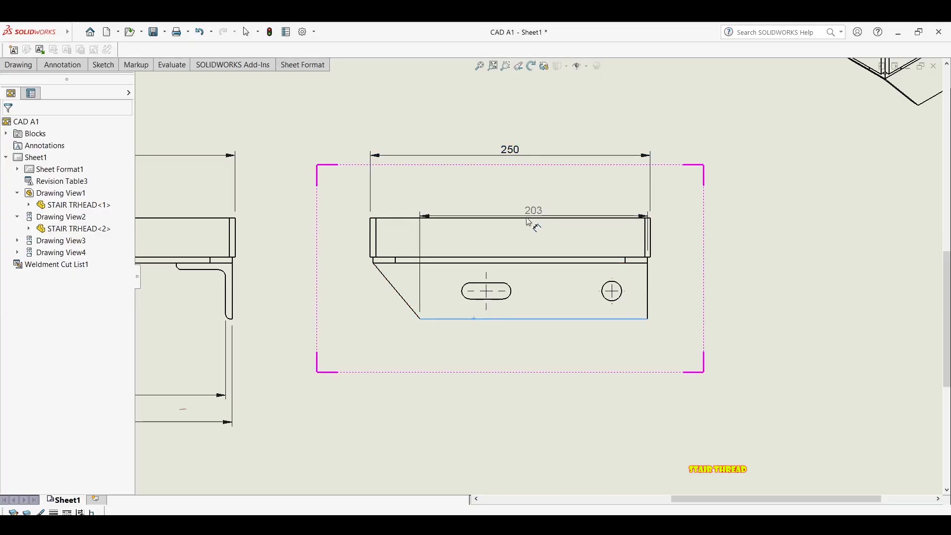
{"action": "left_click", "coordinate": [449, 219]}
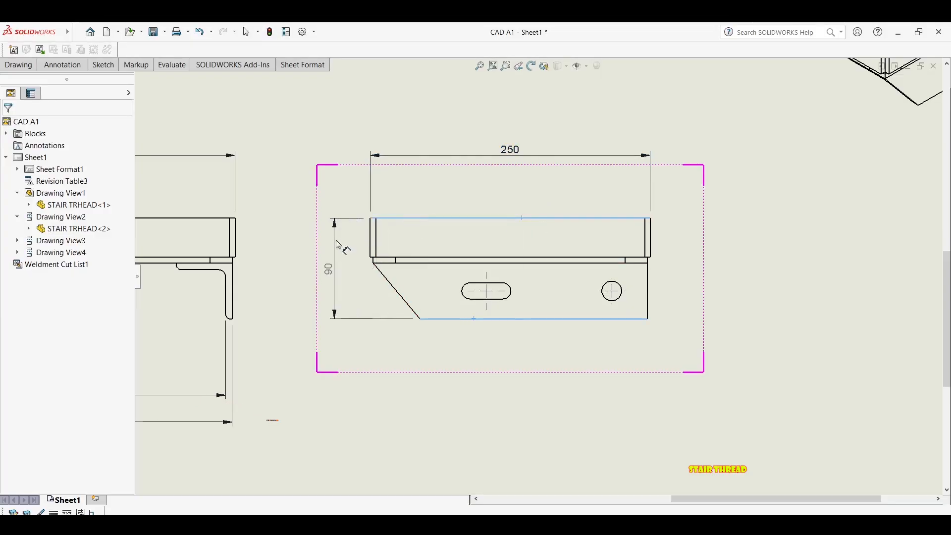
{"action": "left_click", "coordinate": [333, 263]}
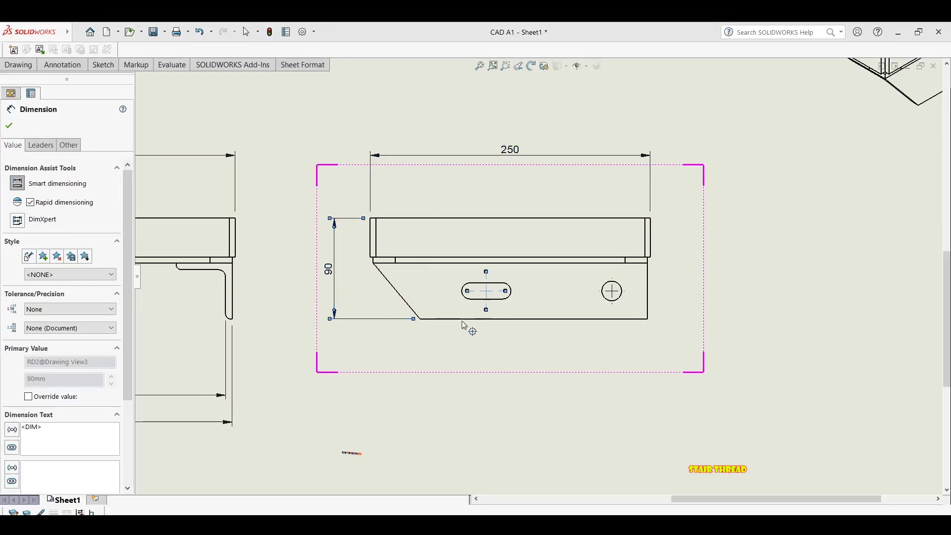
{"action": "left_click", "coordinate": [470, 320]}
{"action": "left_click", "coordinate": [467, 292]}
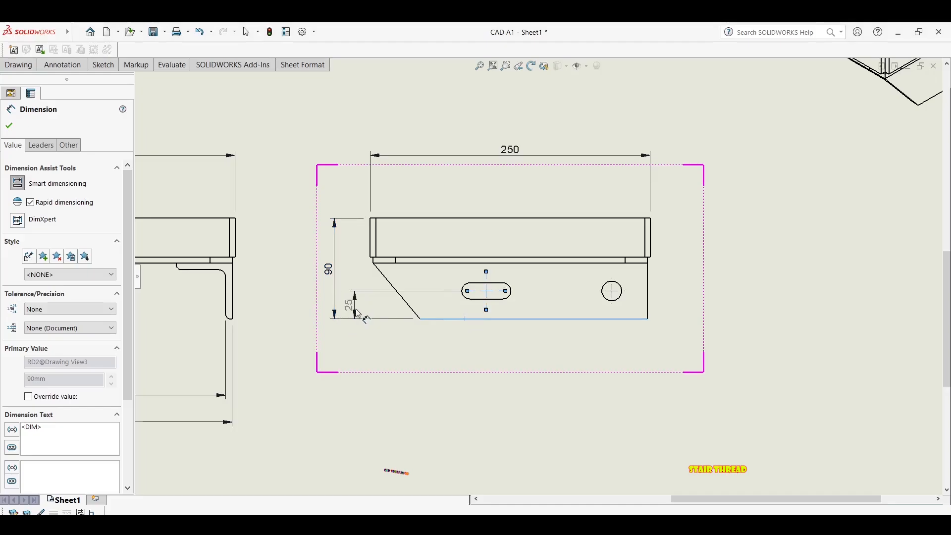
{"action": "left_click", "coordinate": [357, 312]}
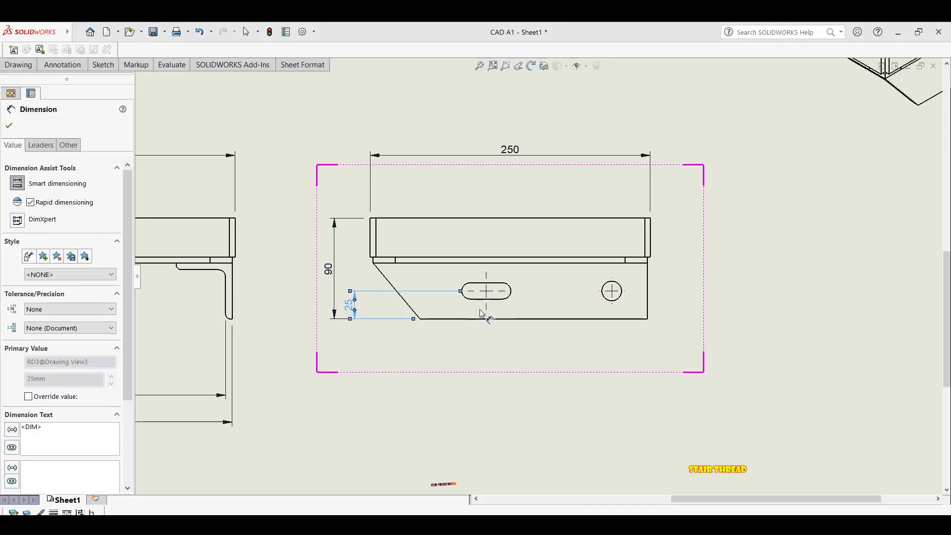
Dimension the spacing between the slot and hole centres and the hole centre's distance to the bracket's vertical edge, placing both below the end view
{"action": "left_click", "coordinate": [611, 292]}
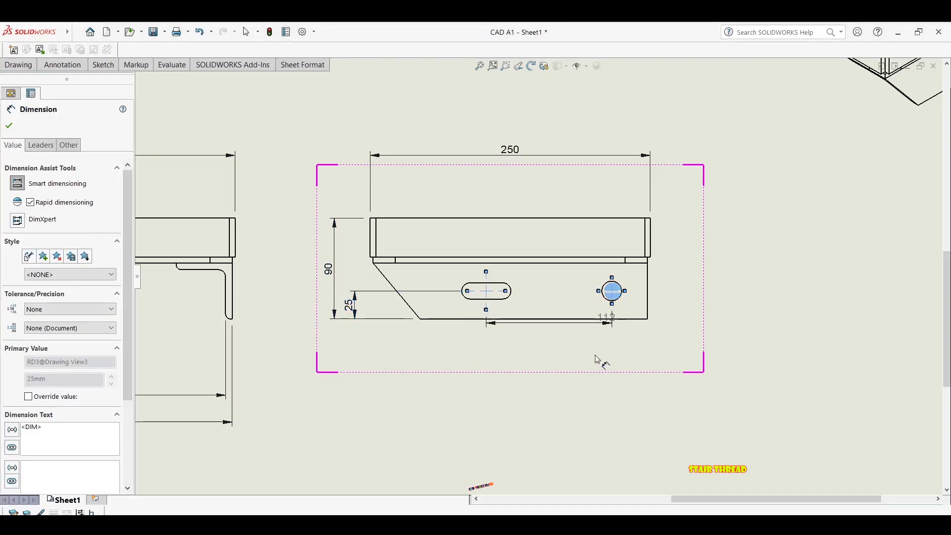
{"action": "left_click", "coordinate": [556, 353]}
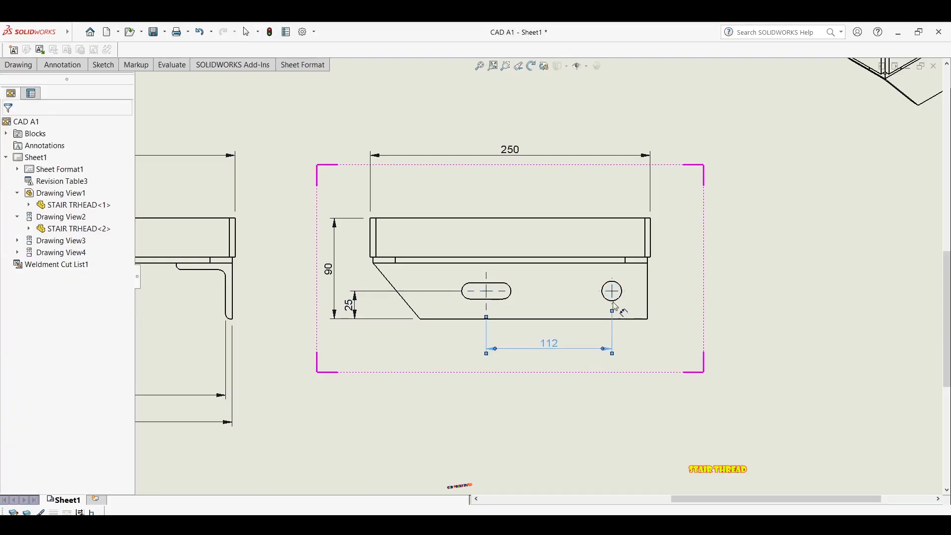
{"action": "left_click", "coordinate": [647, 311]}
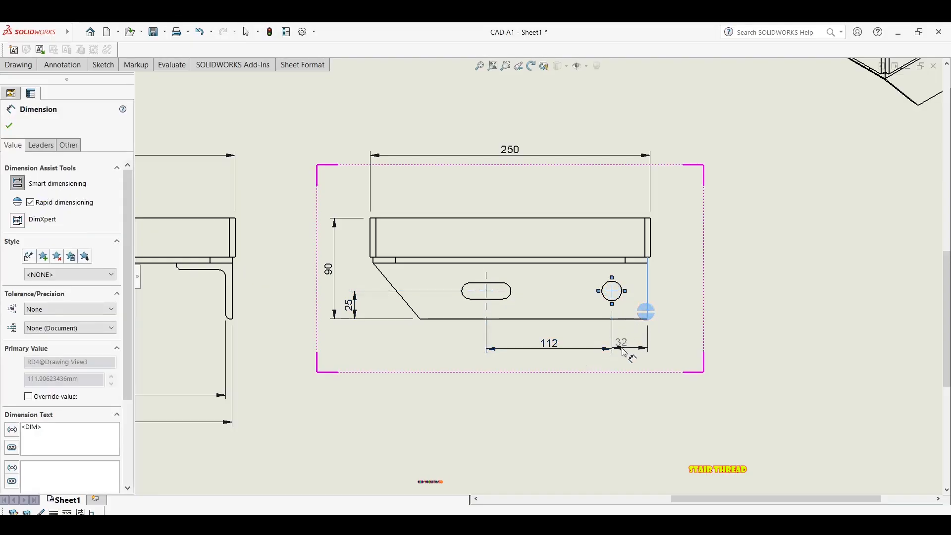
{"action": "left_click", "coordinate": [625, 353]}
{"action": "key", "text": "Escape"}
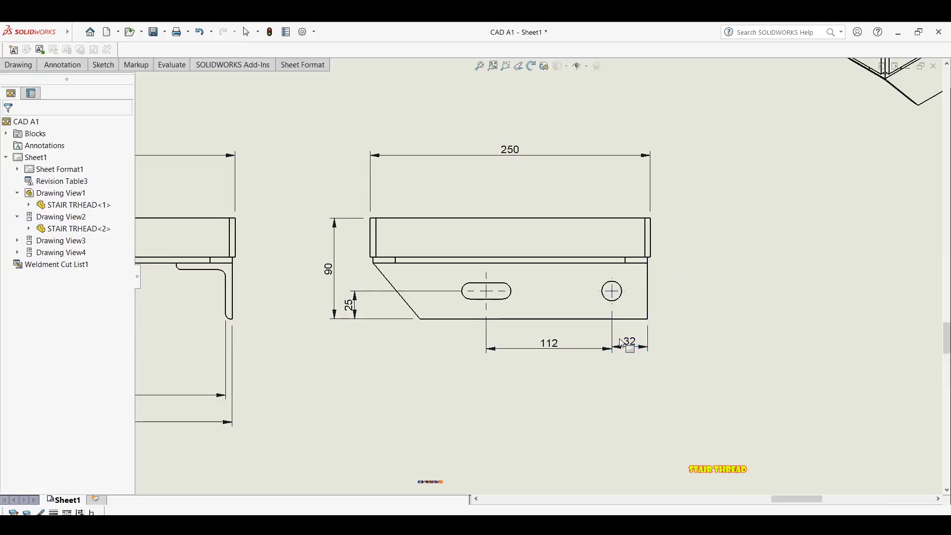
Align the hole-to-edge dimension line with the slot-to-hole spacing dimension below the end view
{"action": "scroll", "coordinate": [622, 342], "scroll_direction": "down", "scroll_amount": 10}
{"action": "mouse_move", "coordinate": [616, 271]}
{"action": "left_mouse_down"}
{"action": "mouse_move", "coordinate": [611, 298]}
{"action": "mouse_move", "coordinate": [614, 287]}
{"action": "left_mouse_up"}
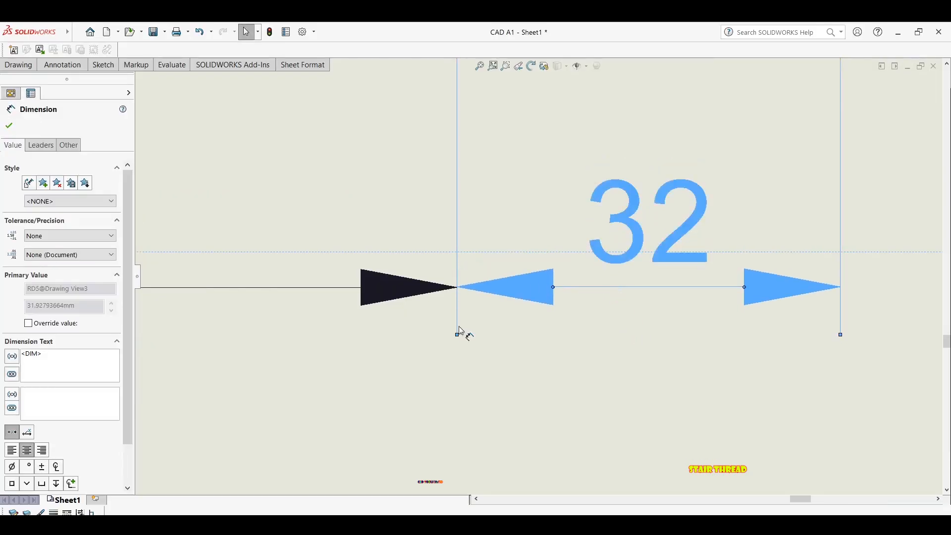
{"action": "left_click", "coordinate": [494, 324]}
{"action": "scroll", "coordinate": [496, 323], "scroll_direction": "up", "scroll_amount": 4}
{"action": "scroll", "coordinate": [514, 325], "scroll_direction": "up", "scroll_amount": 4}
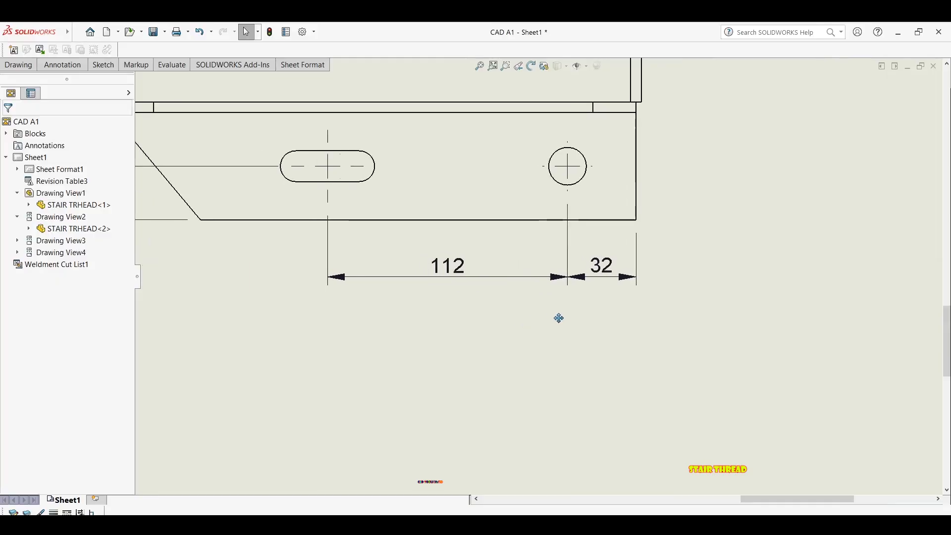
{"action": "middle_click_drag", "start_coordinate": [558, 319], "coordinate": [649, 297], "text": "ctrl"}
{"action": "scroll", "coordinate": [486, 266], "scroll_direction": "up", "scroll_amount": 3}
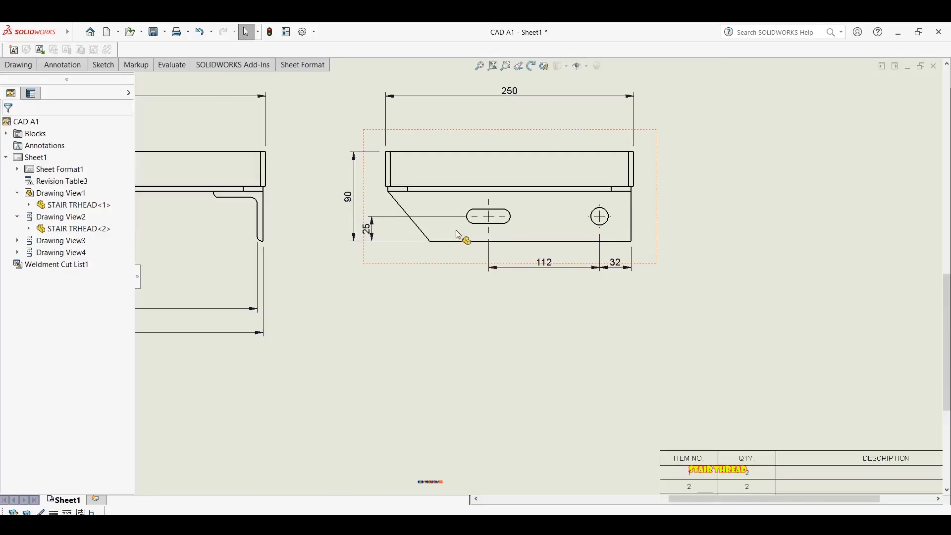
{"action": "scroll", "coordinate": [459, 234], "scroll_direction": "down", "scroll_amount": 1}
{"action": "scroll", "coordinate": [409, 227], "scroll_direction": "up", "scroll_amount": 5}
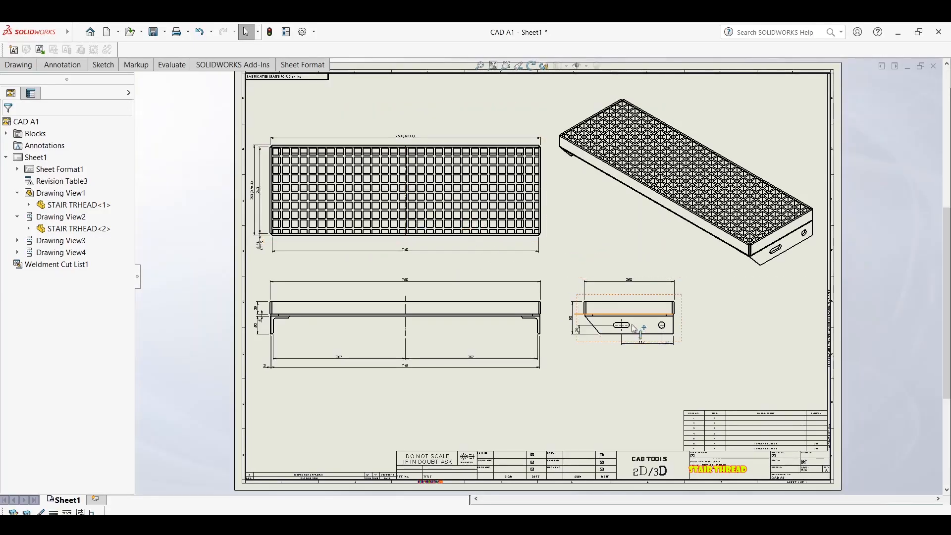
Dimension the horizontal distance from the sloped edge's upper corner to the slot centre, in line with the other dimensions below the end view
{"action": "scroll", "coordinate": [432, 245], "scroll_direction": "down", "scroll_amount": 5}
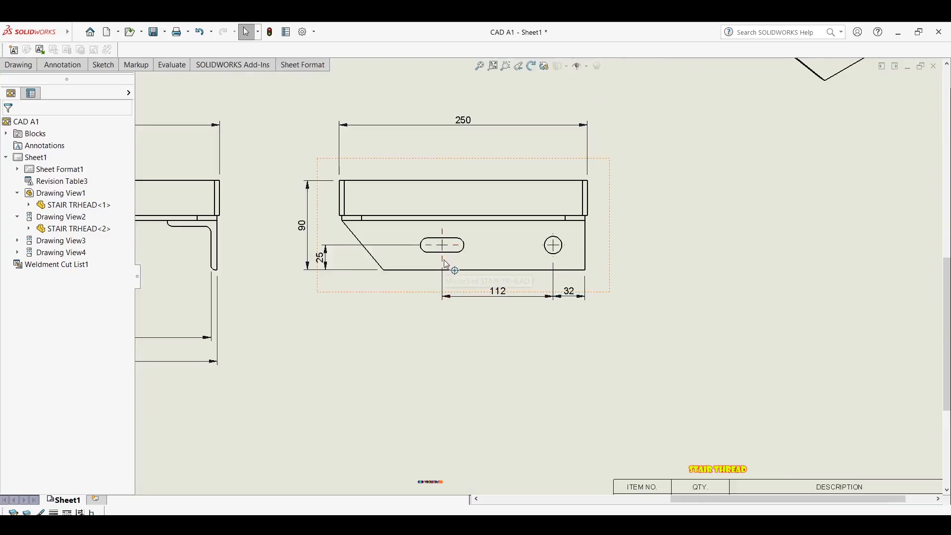
{"action": "key", "text": "d"}
{"action": "left_click", "coordinate": [442, 261]}
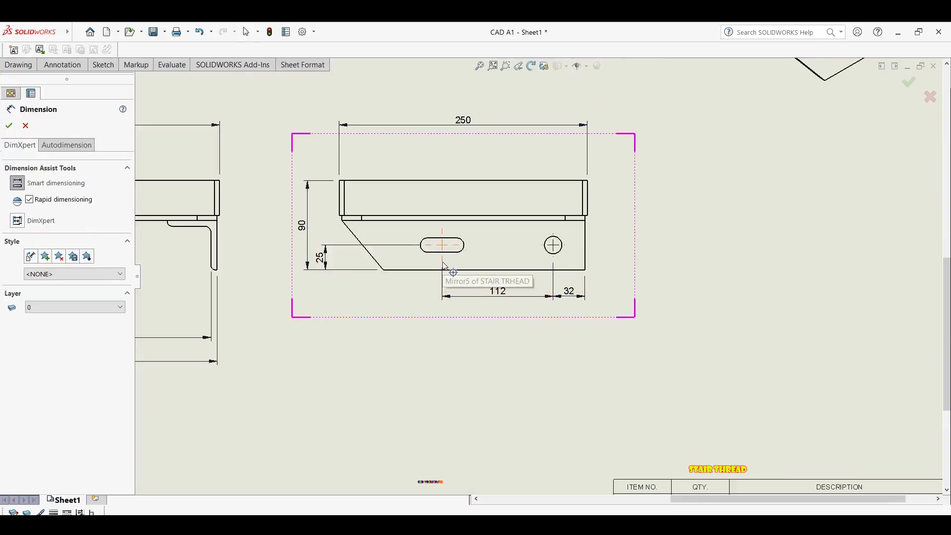
{"action": "left_click", "coordinate": [342, 221]}
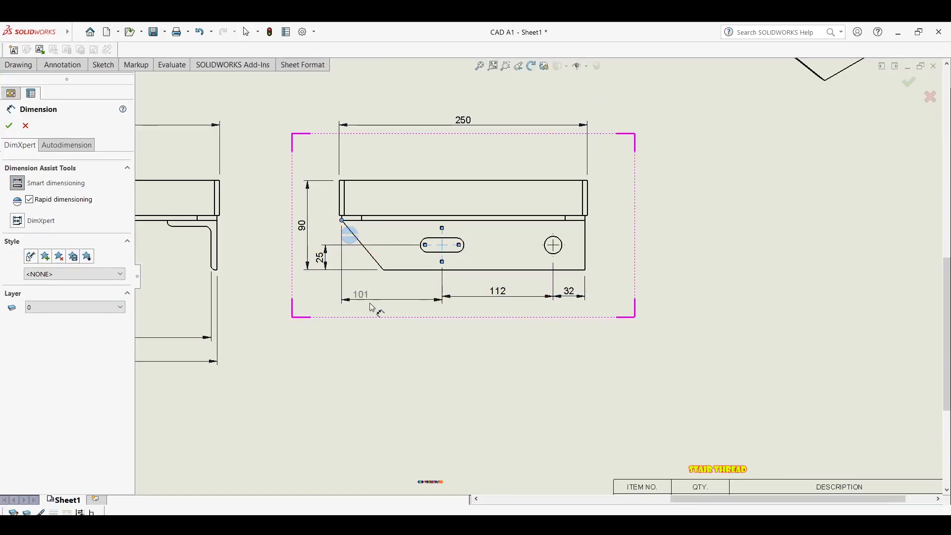
{"action": "left_click", "coordinate": [406, 302]}
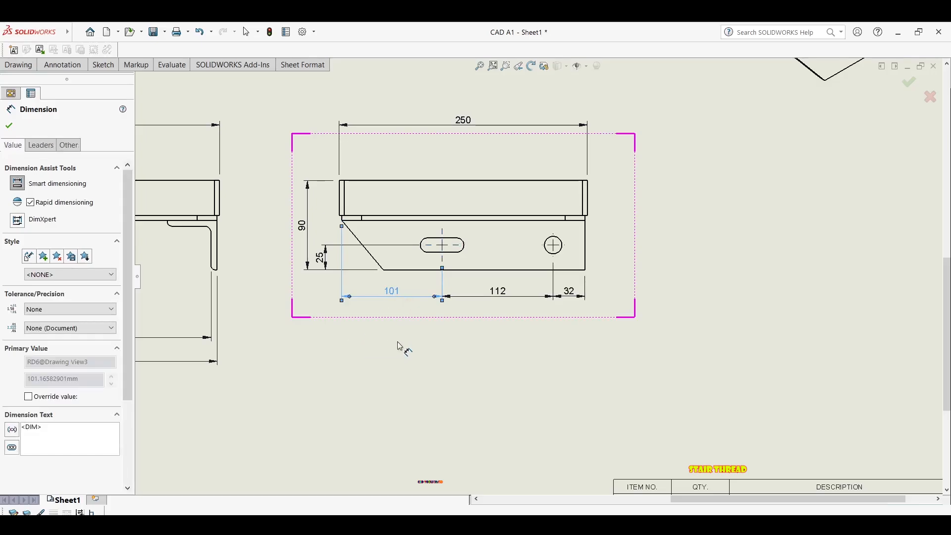
{"action": "key", "text": "Escape"}
{"action": "scroll", "coordinate": [602, 343], "scroll_direction": "down", "scroll_amount": 3}
{"action": "mouse_move", "coordinate": [599, 329]}
{"action": "left_mouse_down"}
{"action": "mouse_move", "coordinate": [425, 297]}
{"action": "mouse_move", "coordinate": [418, 284]}
{"action": "left_mouse_up"}
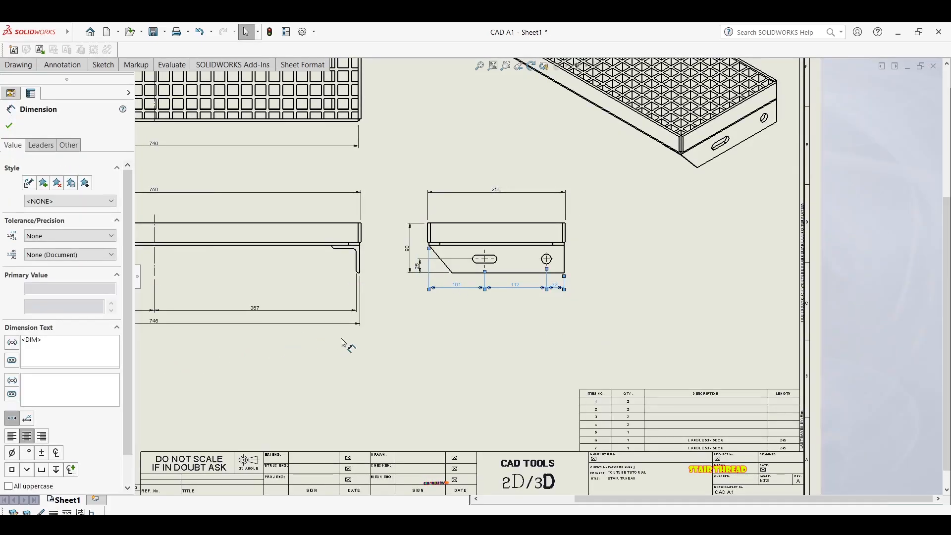
{"action": "key", "text": "Escape"}
{"action": "scroll", "coordinate": [369, 326], "scroll_direction": "down", "scroll_amount": 1}
{"action": "scroll", "coordinate": [370, 326], "scroll_direction": "up", "scroll_amount": 2}
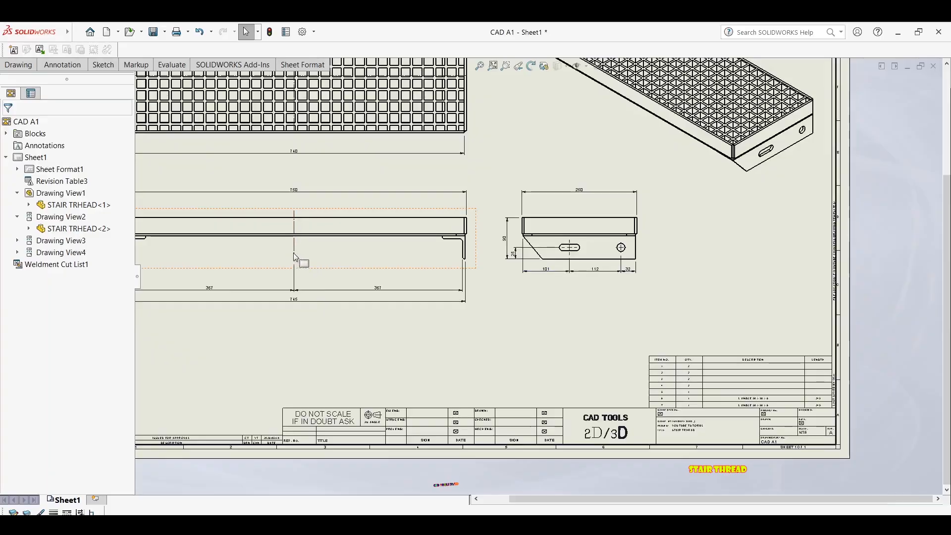
Shorten the front view's centerline and bring the horizontal dimensions below that view closer to it
{"action": "left_click_drag", "start_coordinate": [294, 261], "coordinate": [294, 247]}
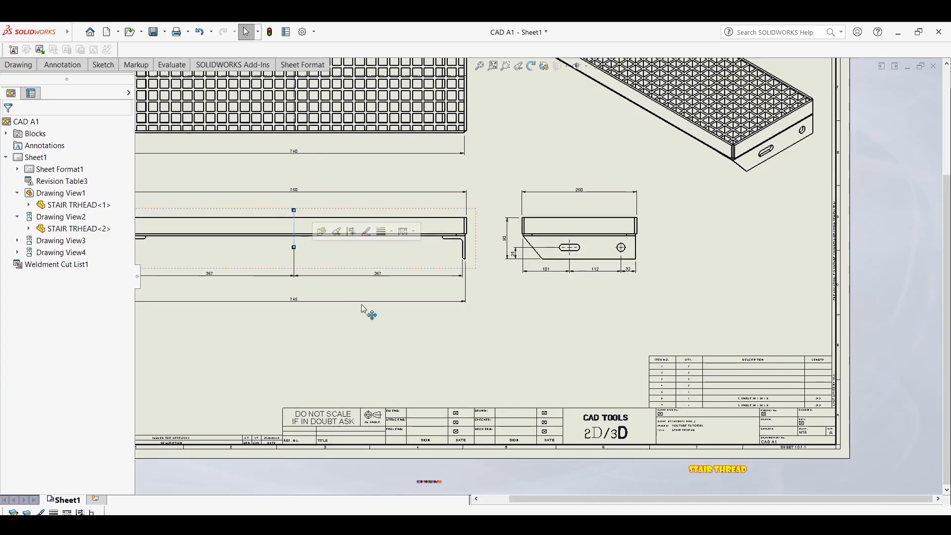
{"action": "left_click", "coordinate": [297, 301]}
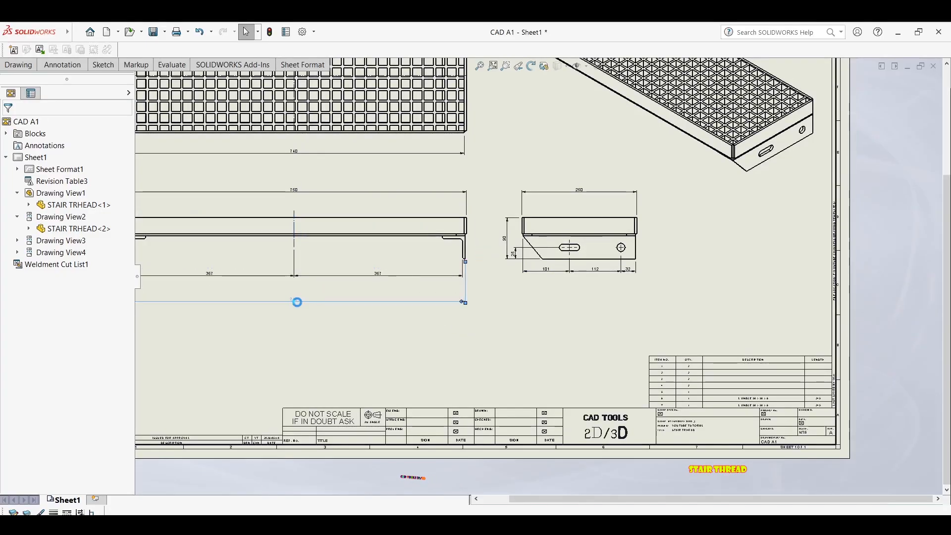
{"action": "left_click_drag", "start_coordinate": [296, 306], "coordinate": [304, 292]}
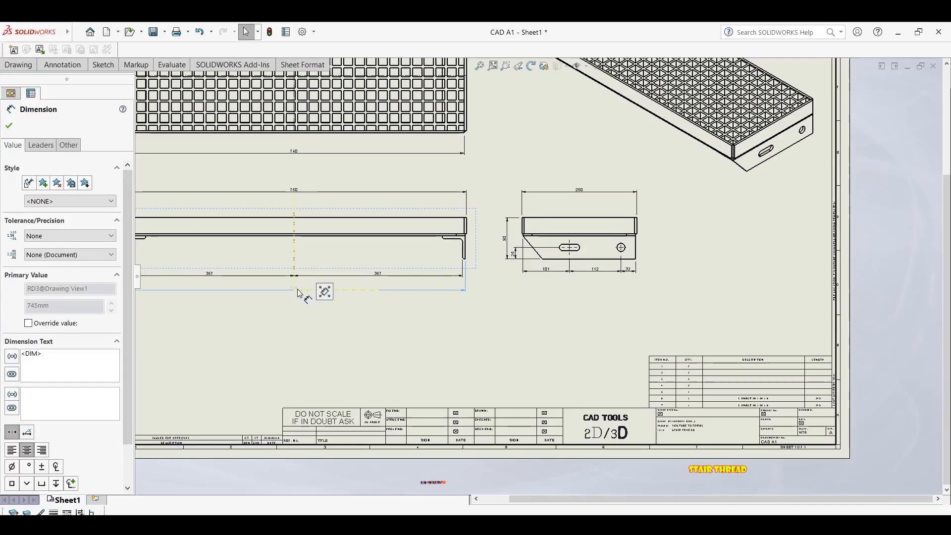
{"action": "left_click", "coordinate": [479, 293]}
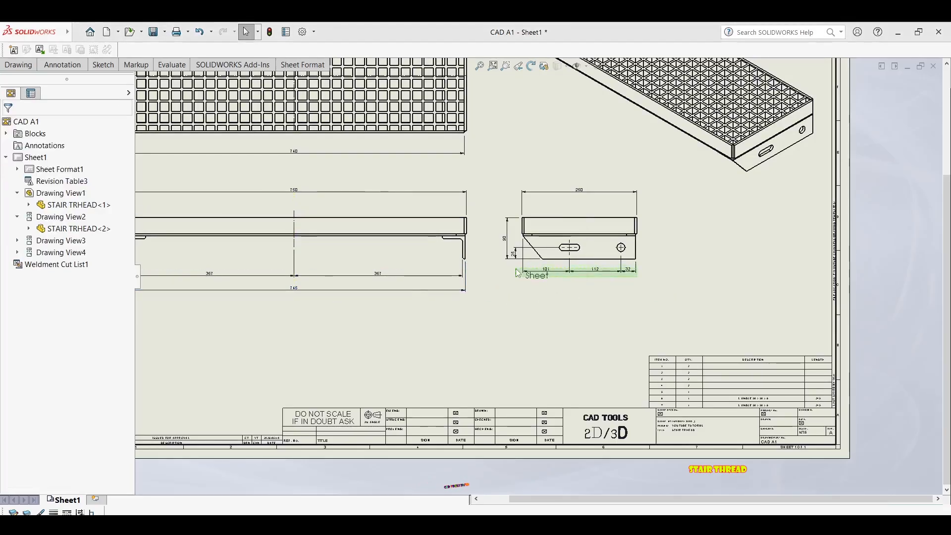
Move the end view's chain of horizontal hole and slot dimensions down in line with the front view's 745 mm dimension
{"action": "left_click", "coordinate": [552, 320]}
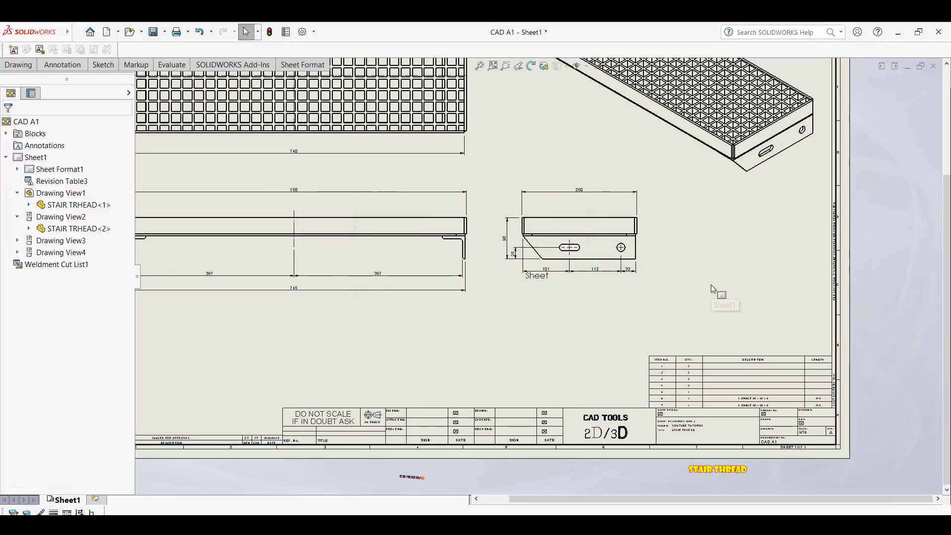
{"action": "left_click", "coordinate": [541, 271]}
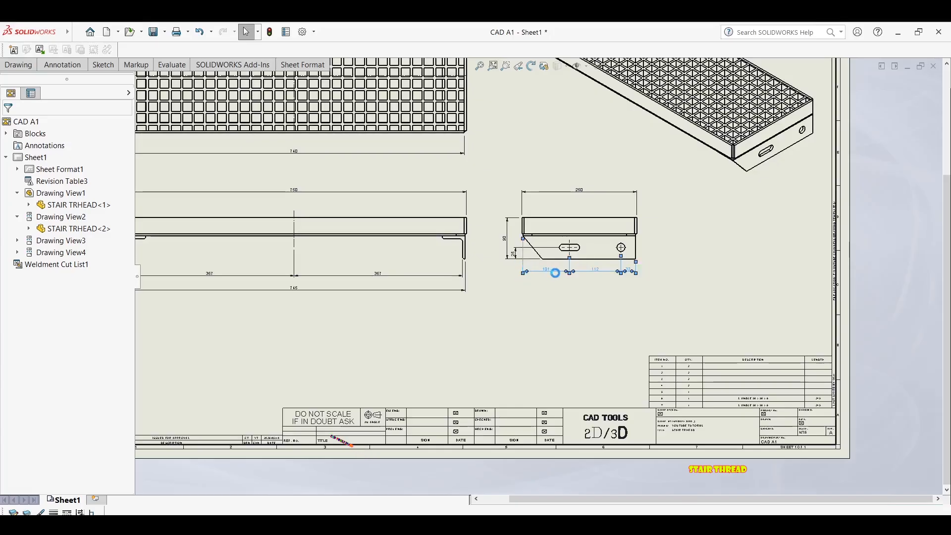
{"action": "left_click_drag", "start_coordinate": [546, 289], "coordinate": [543, 297]}
{"action": "left_click", "coordinate": [665, 251]}
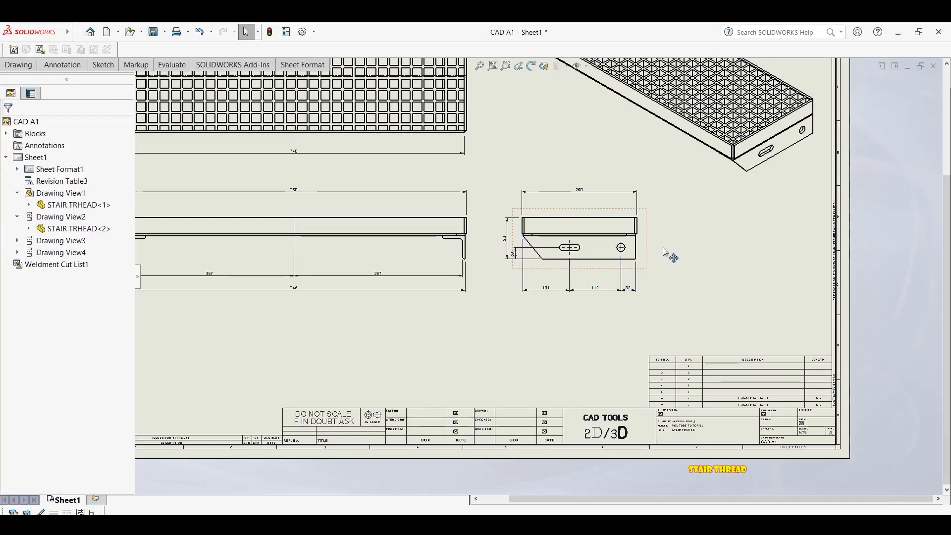
Dimension the diameter of the round hole in the end view, placing its leader text outside the bracket's vertical edge
{"action": "scroll", "coordinate": [431, 248], "scroll_direction": "up", "scroll_amount": 3}
{"action": "scroll", "coordinate": [464, 312], "scroll_direction": "down", "scroll_amount": 6}
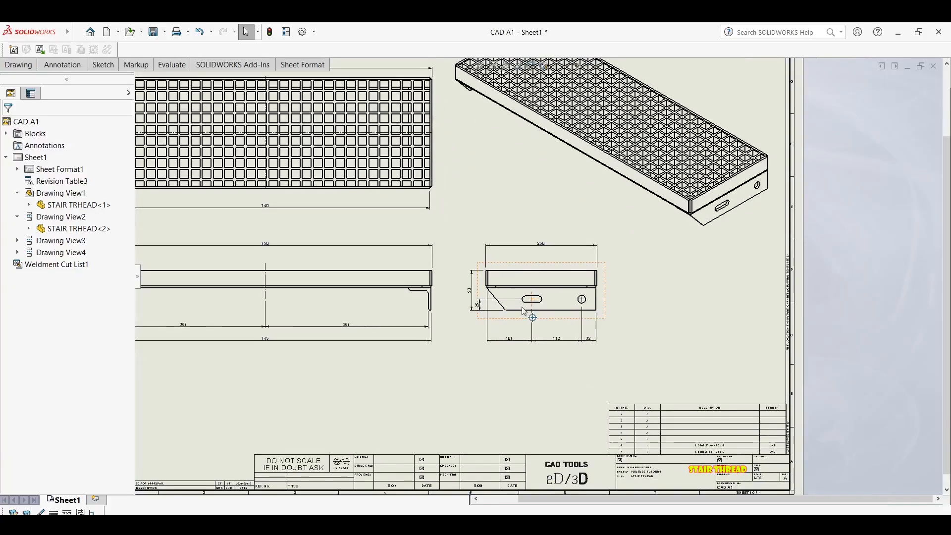
{"action": "scroll", "coordinate": [464, 312], "scroll_direction": "down", "scroll_amount": 3}
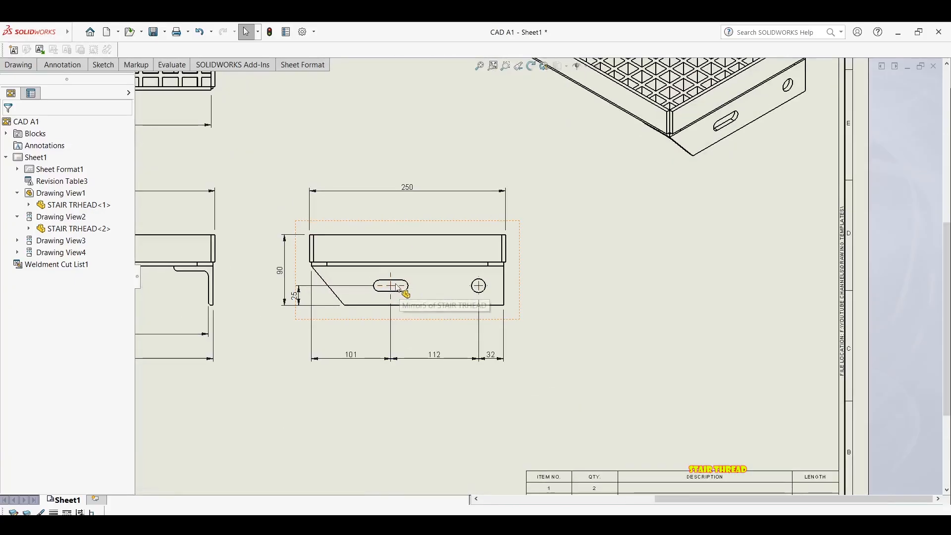
{"action": "scroll", "coordinate": [479, 276], "scroll_direction": "down", "scroll_amount": 2}
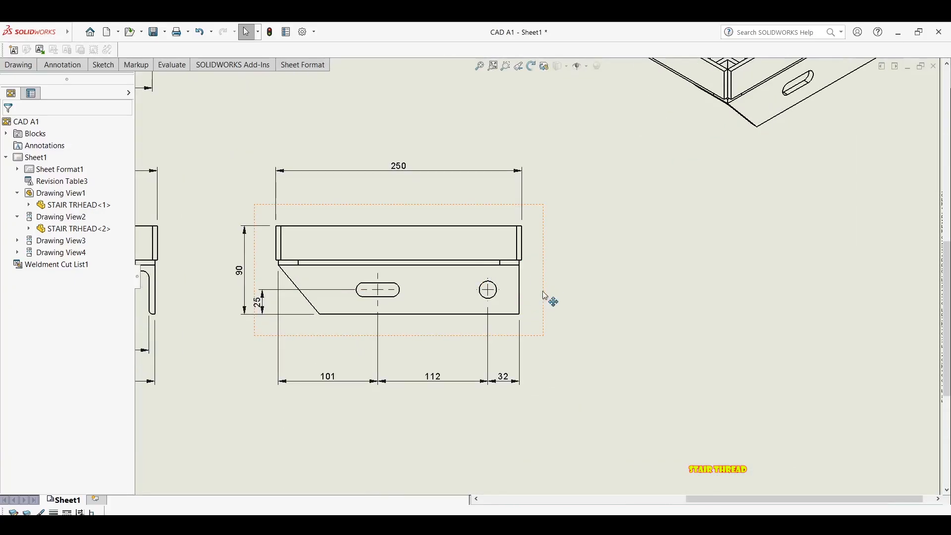
{"action": "key", "text": "d"}
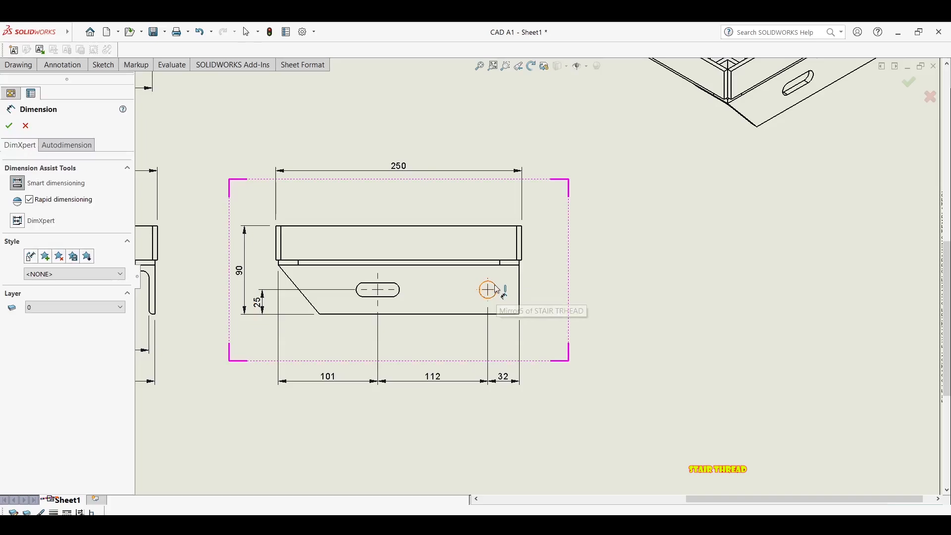
{"action": "left_click", "coordinate": [496, 288]}
{"action": "scroll", "coordinate": [560, 267], "scroll_direction": "down", "scroll_amount": 2}
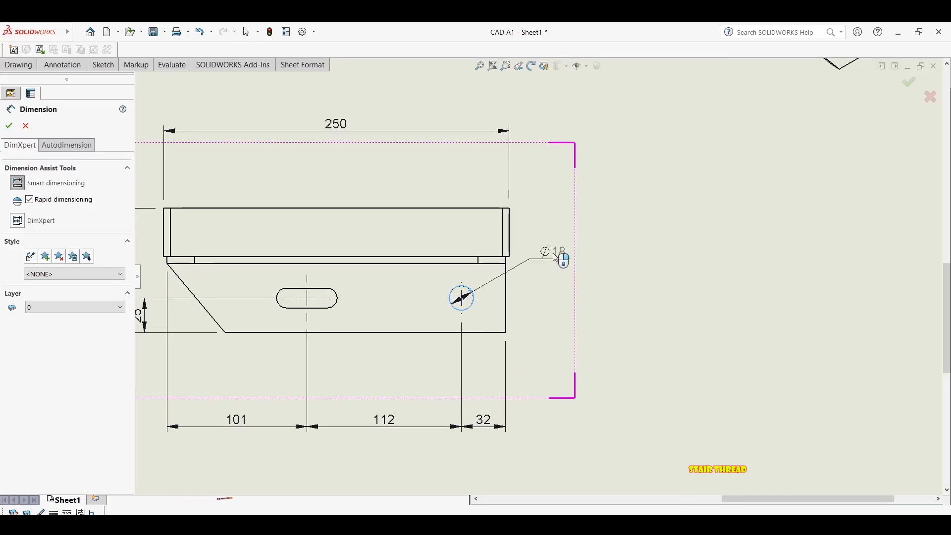
{"action": "left_click", "coordinate": [556, 255]}
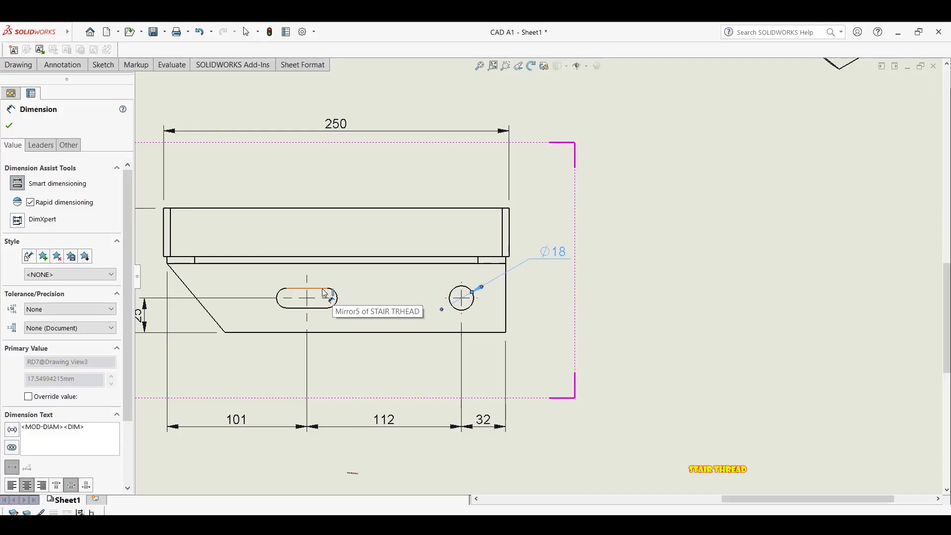
Dimension the slot's straight length and its width in the end view, placing both values below the bracket's bottom edge
{"action": "left_click", "coordinate": [296, 288]}
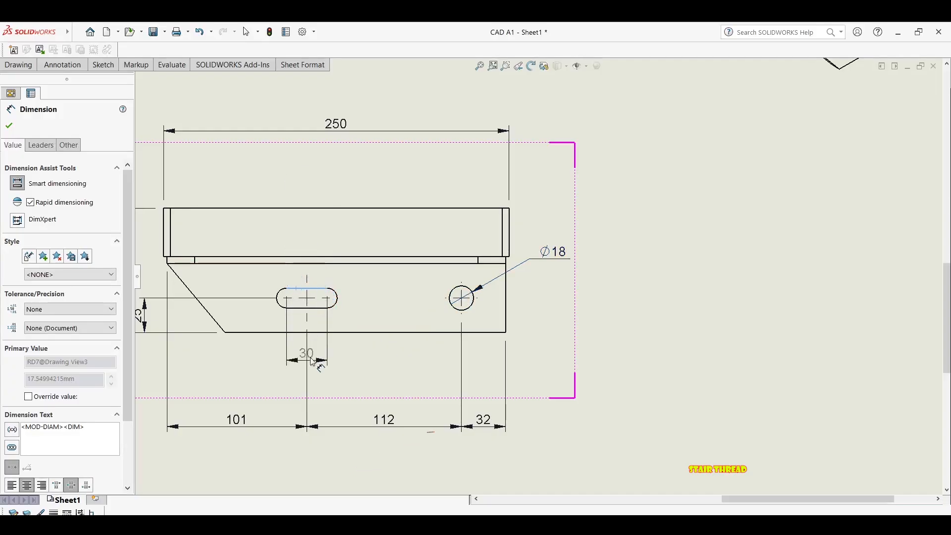
{"action": "left_click", "coordinate": [351, 361]}
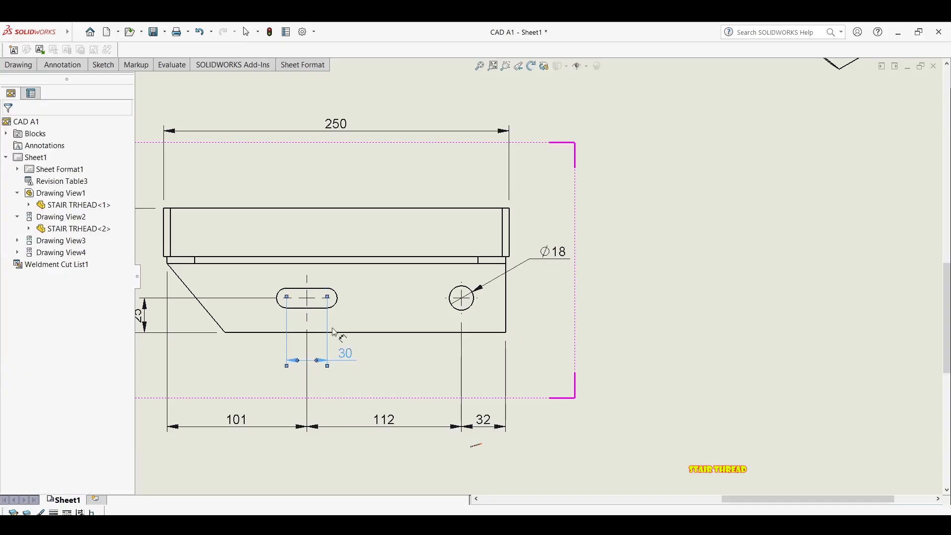
{"action": "scroll", "coordinate": [318, 317], "scroll_direction": "down", "scroll_amount": 3}
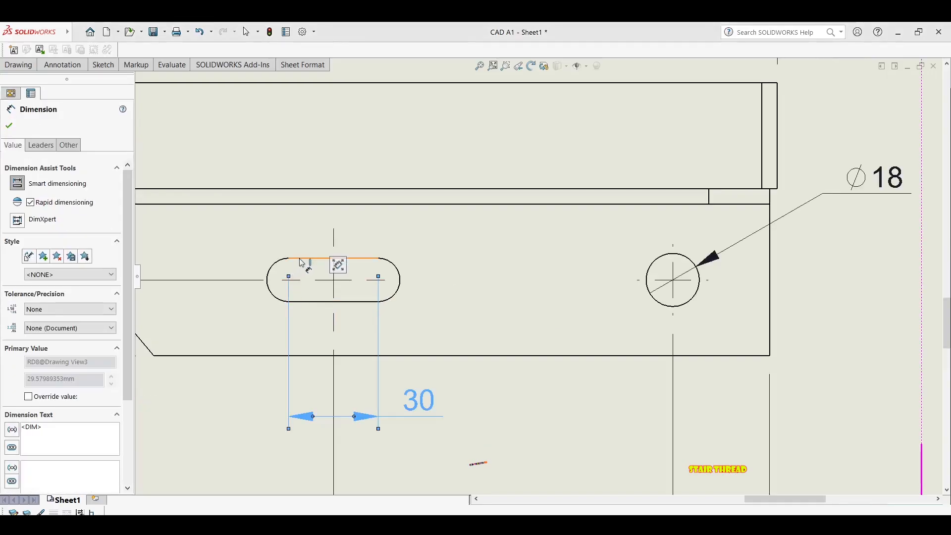
{"action": "left_click", "coordinate": [306, 298]}
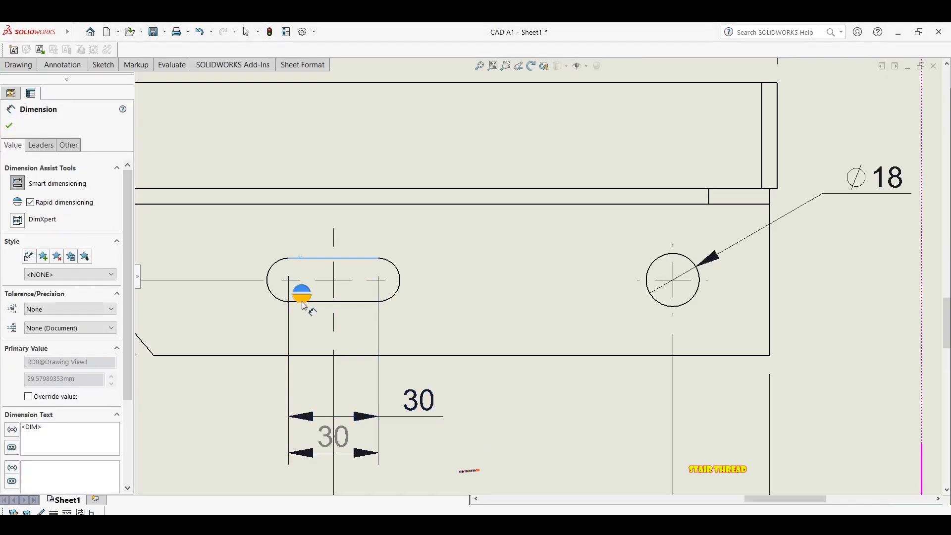
{"action": "left_click", "coordinate": [331, 303]}
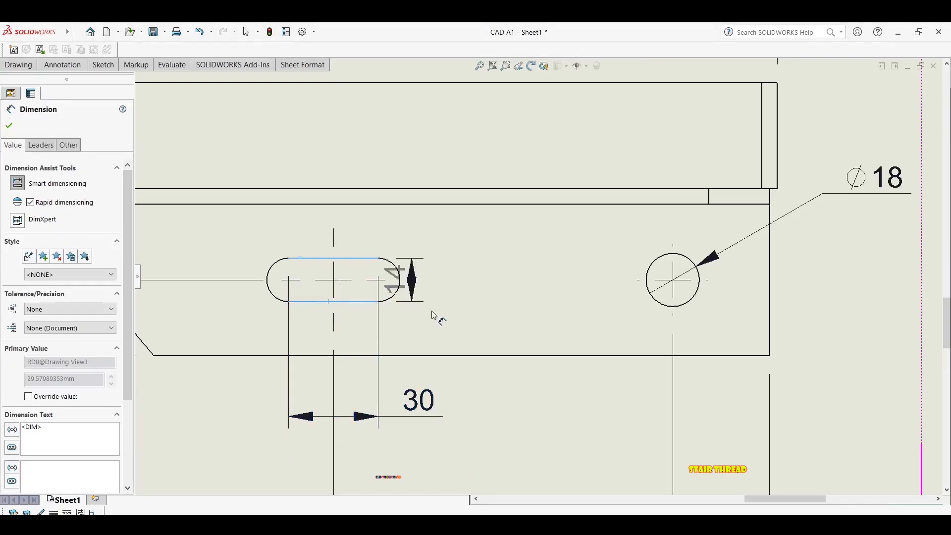
{"action": "left_click", "coordinate": [475, 380]}
{"action": "left_click", "coordinate": [474, 282]}
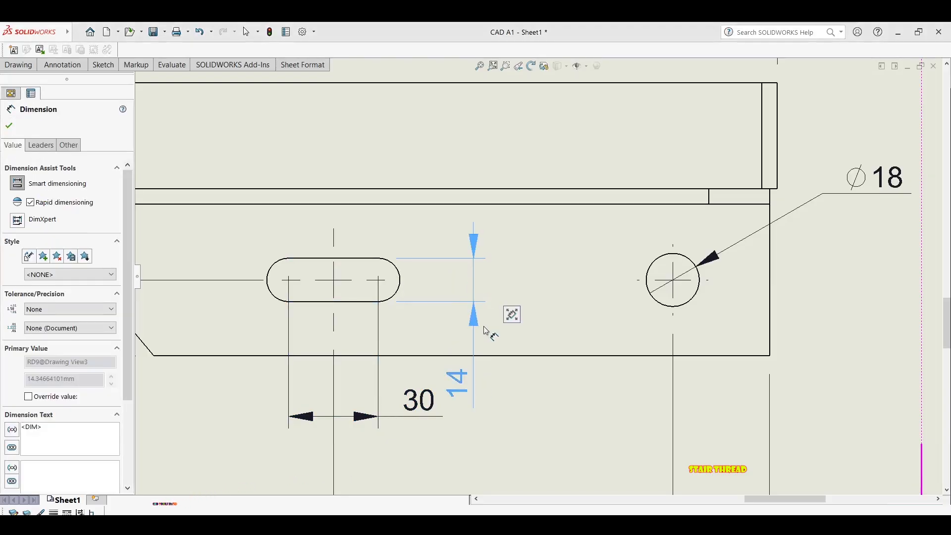
{"action": "left_click", "coordinate": [450, 387]}
{"action": "mouse_move", "coordinate": [481, 383]}
{"action": "left_mouse_down"}
{"action": "mouse_move", "coordinate": [494, 382]}
{"action": "mouse_move", "coordinate": [475, 400]}
{"action": "left_mouse_up"}
{"action": "scroll", "coordinate": [471, 369], "scroll_direction": "up", "scroll_amount": 3}
{"action": "left_click", "coordinate": [469, 356]}
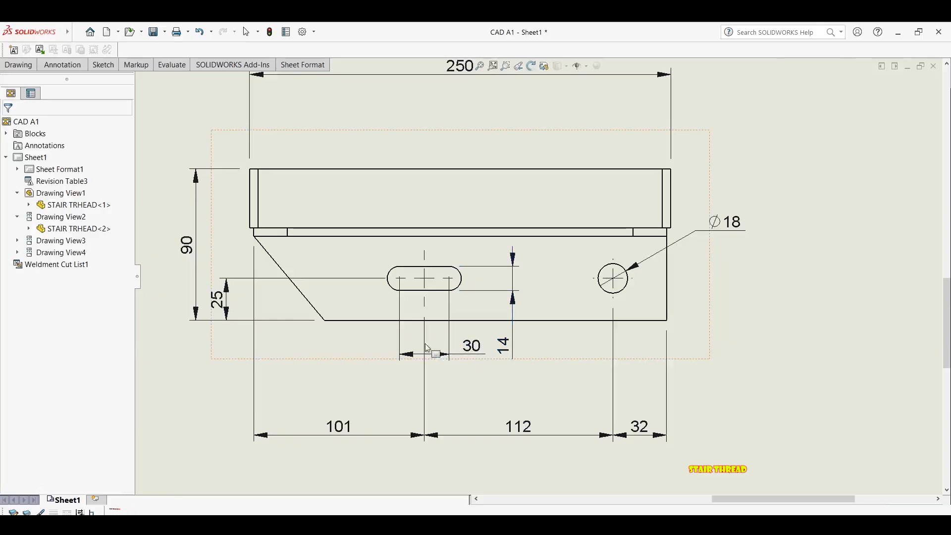
Put the end view's overall width dimension in parentheses and move it closer to the view's top edge
{"action": "scroll", "coordinate": [441, 344], "scroll_direction": "up", "scroll_amount": 1}
{"action": "middle_click_drag", "start_coordinate": [457, 341], "coordinate": [337, 324]}
{"action": "scroll", "coordinate": [444, 293], "scroll_direction": "up", "scroll_amount": 3}
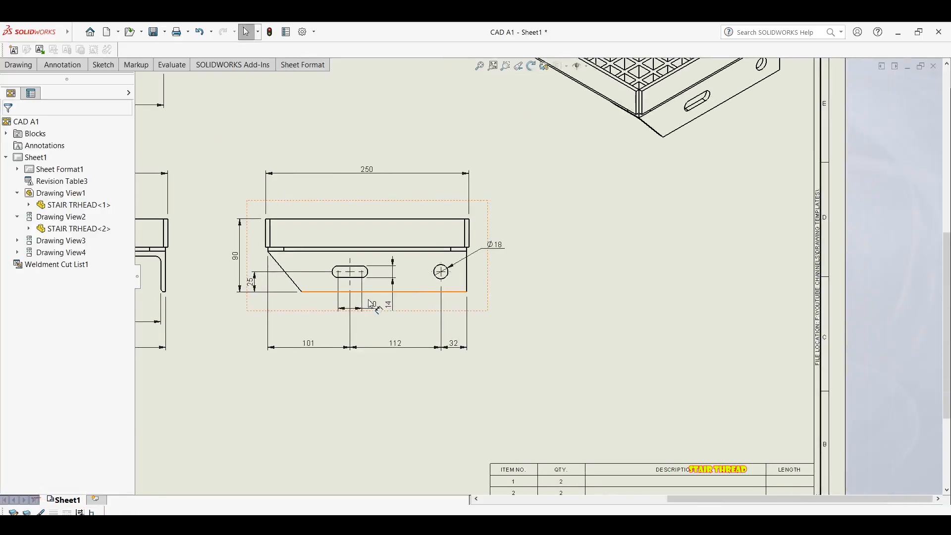
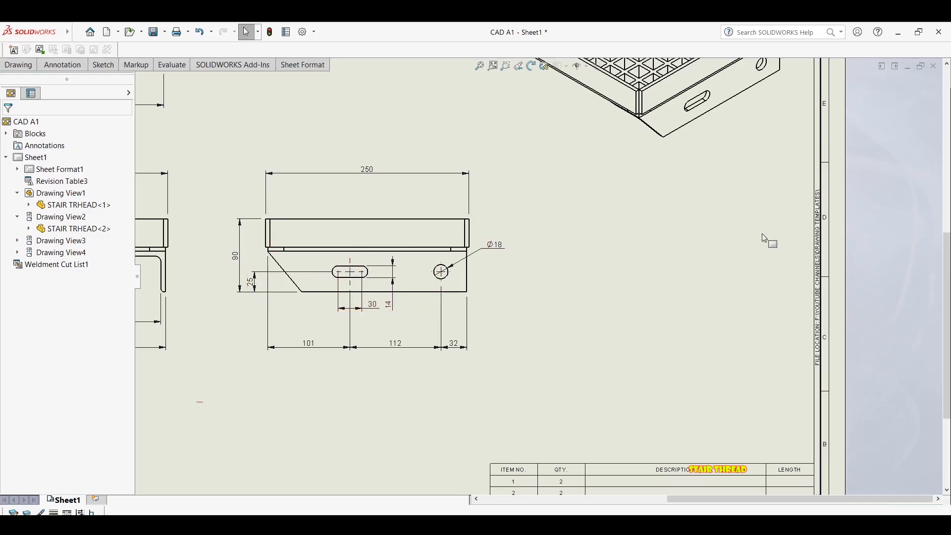
{"action": "scroll", "coordinate": [763, 235], "scroll_direction": "up", "scroll_amount": 5}
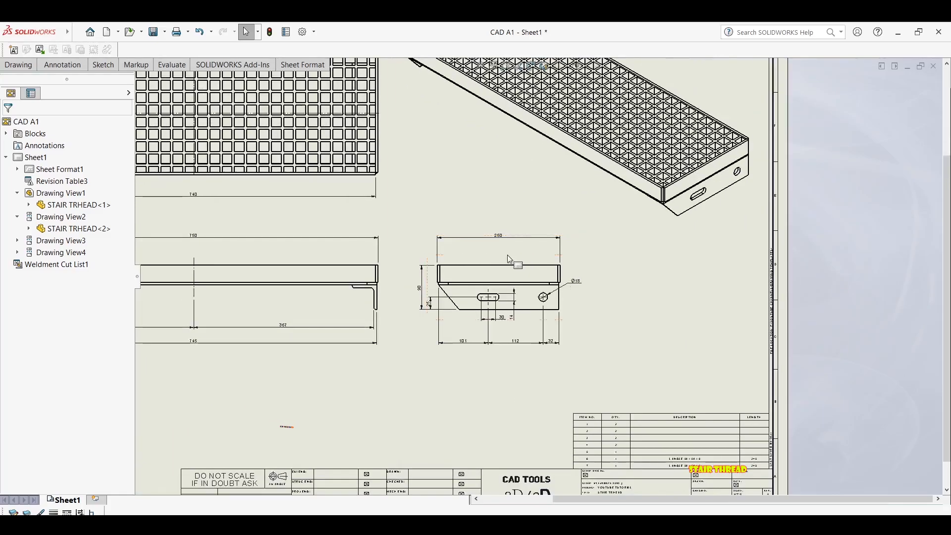
{"action": "scroll", "coordinate": [510, 258], "scroll_direction": "down", "scroll_amount": 3}
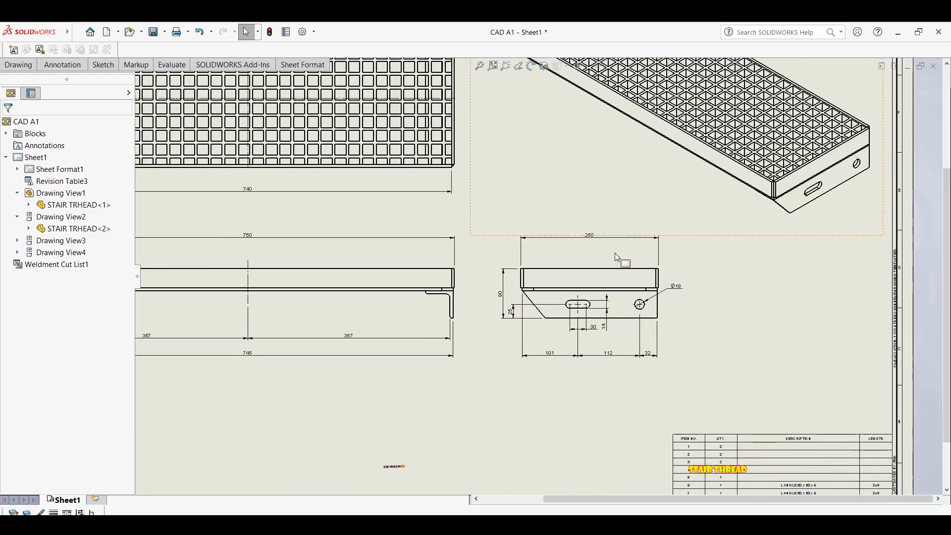
{"action": "scroll", "coordinate": [582, 246], "scroll_direction": "up", "scroll_amount": 3}
{"action": "scroll", "coordinate": [524, 252], "scroll_direction": "down", "scroll_amount": 2}
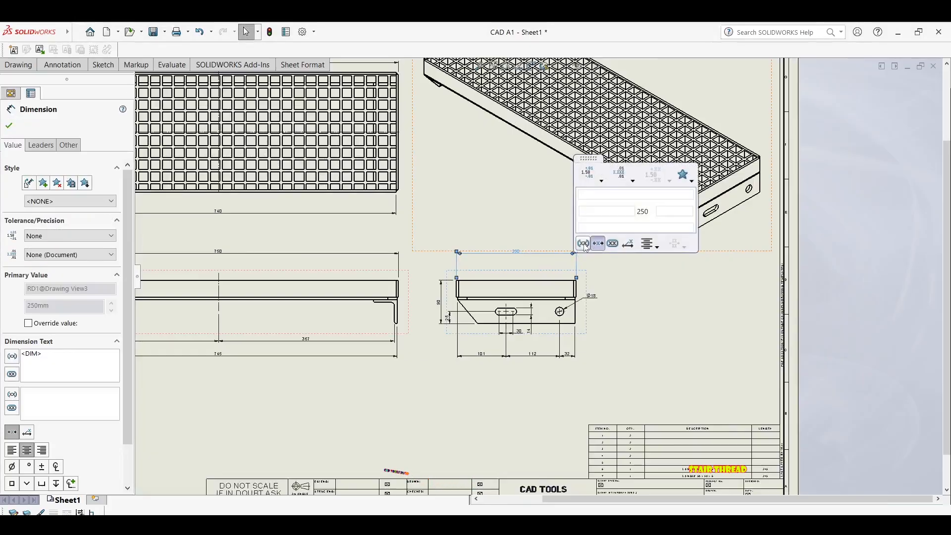
{"action": "left_click", "coordinate": [585, 245]}
{"action": "left_click_drag", "start_coordinate": [515, 252], "coordinate": [513, 269]}
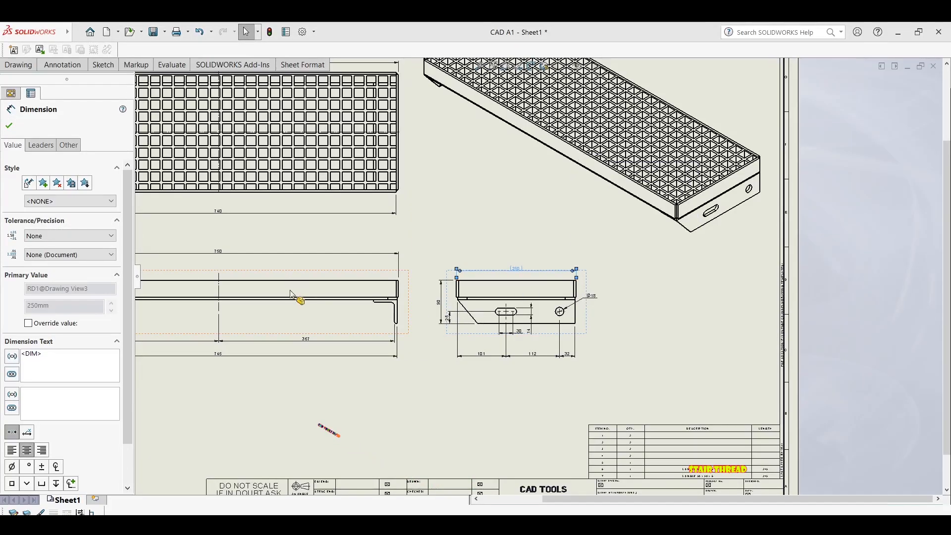
{"action": "key", "text": "Escape"}
Put the overall length dimension above the front view in parentheses
{"action": "middle_click_drag", "start_coordinate": [250, 249], "coordinate": [353, 251]}
{"action": "middle_click_drag", "start_coordinate": [349, 160], "coordinate": [358, 198]}
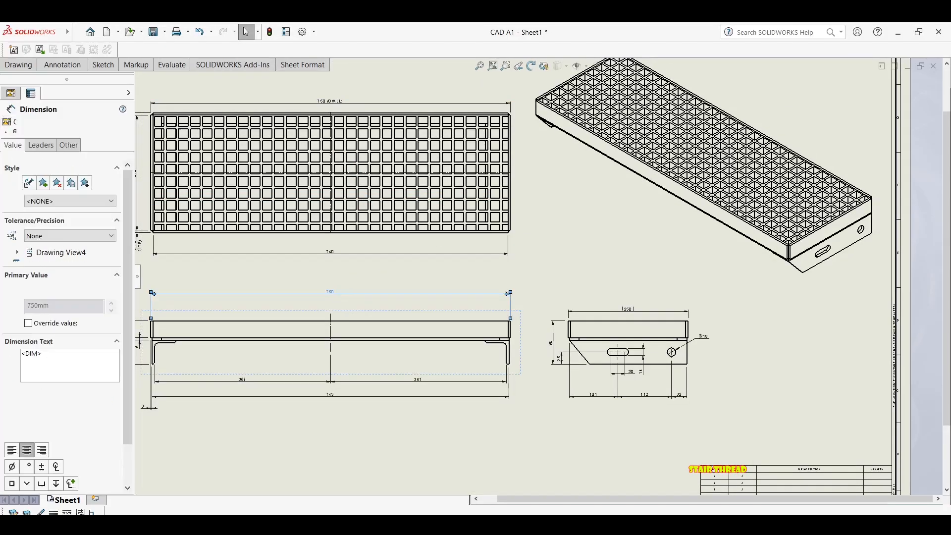
{"action": "key", "text": "Escape"}
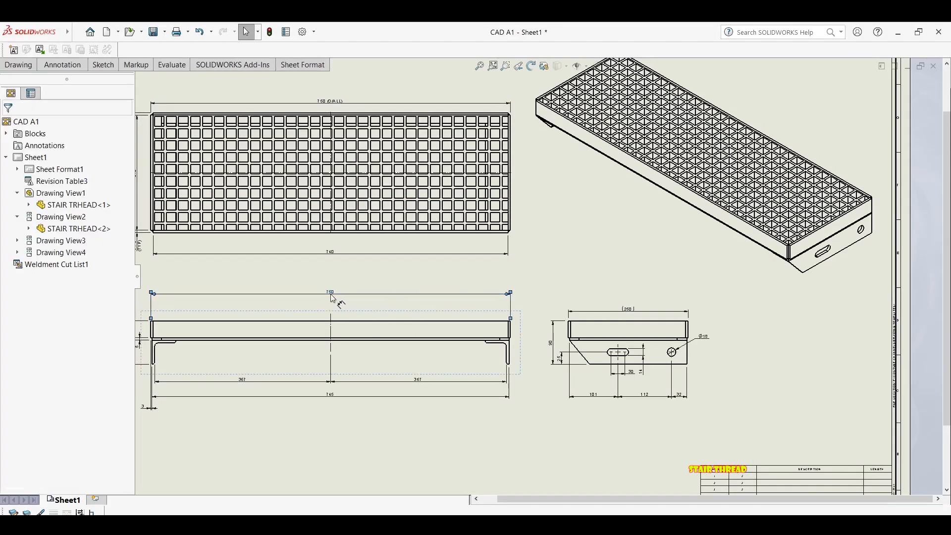
{"action": "left_click", "coordinate": [330, 294]}
{"action": "mouse_move", "coordinate": [359, 281]}
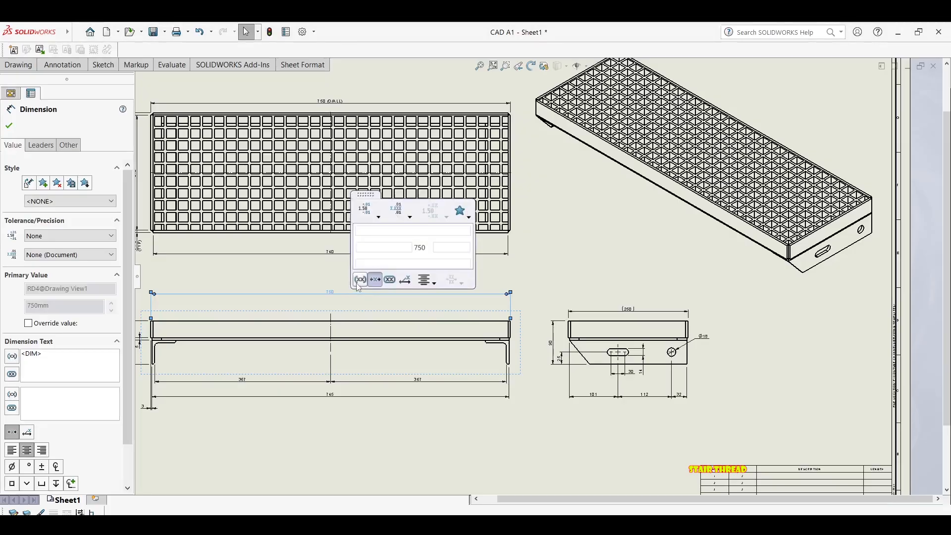
Show the front view's overall length dimension in parentheses
{"action": "left_click", "coordinate": [458, 382]}
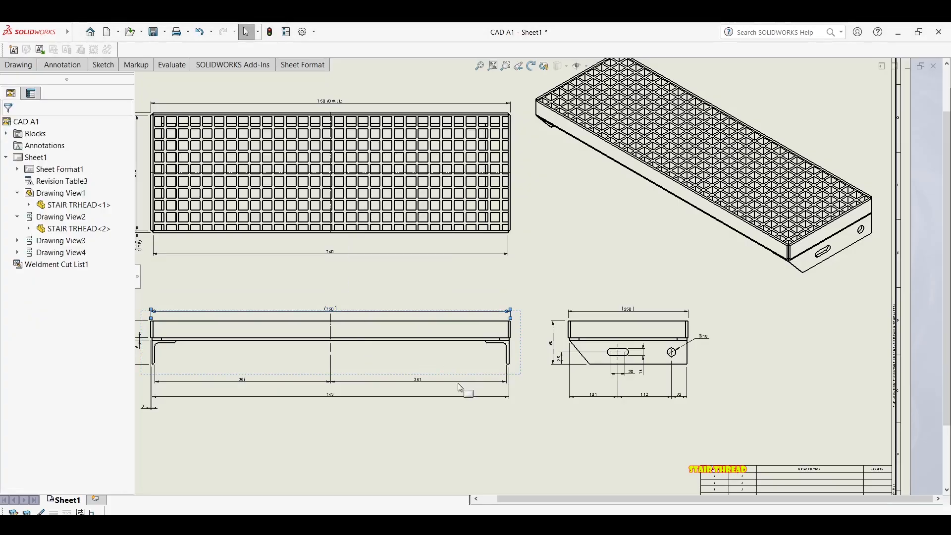
Attach an item-number balloon to the rear long edge of the stair tread in the isometric view
{"action": "scroll", "coordinate": [459, 382], "scroll_direction": "up", "scroll_amount": 3}
{"action": "middle_click_drag", "start_coordinate": [413, 347], "coordinate": [380, 313]}
{"action": "mouse_move", "coordinate": [465, 202]}
{"action": "middle_mouse_down"}
{"action": "mouse_move", "coordinate": [430, 213]}
{"action": "mouse_move", "coordinate": [445, 208]}
{"action": "middle_mouse_up"}
{"action": "scroll", "coordinate": [498, 168], "scroll_direction": "down", "scroll_amount": 2}
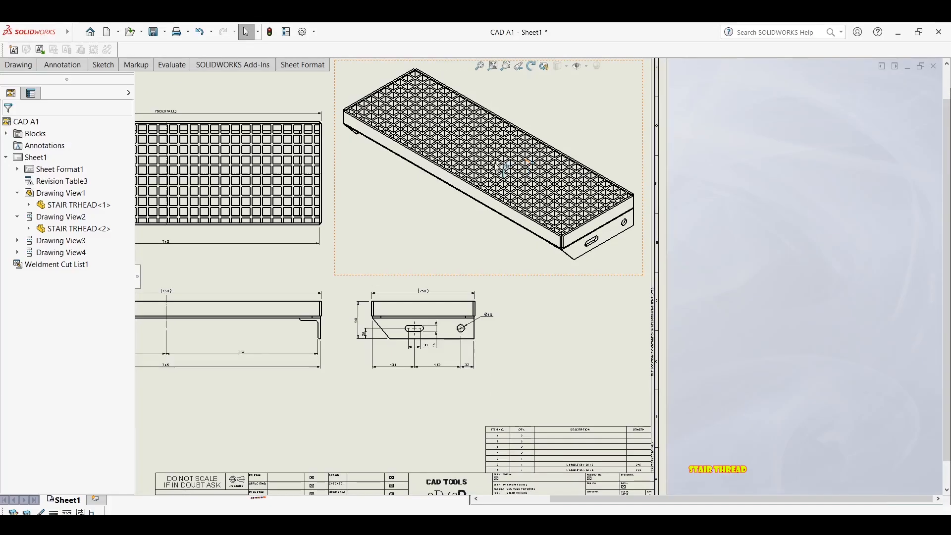
{"action": "right_click_drag", "start_coordinate": [512, 168], "coordinate": [528, 186]}
{"action": "left_click", "coordinate": [53, 68]}
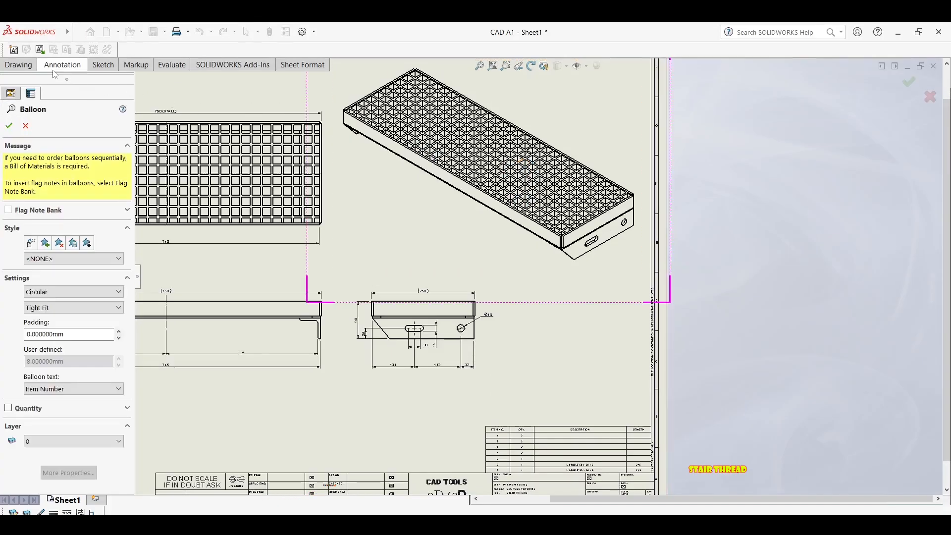
{"action": "key", "text": "Escape"}
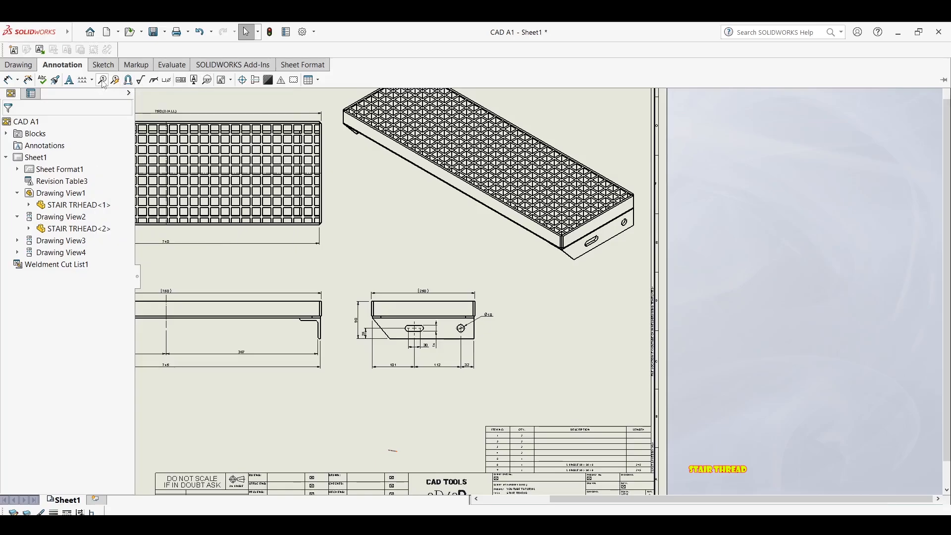
{"action": "left_click", "coordinate": [103, 80]}
{"action": "scroll", "coordinate": [530, 212], "scroll_direction": "down", "scroll_amount": 6}
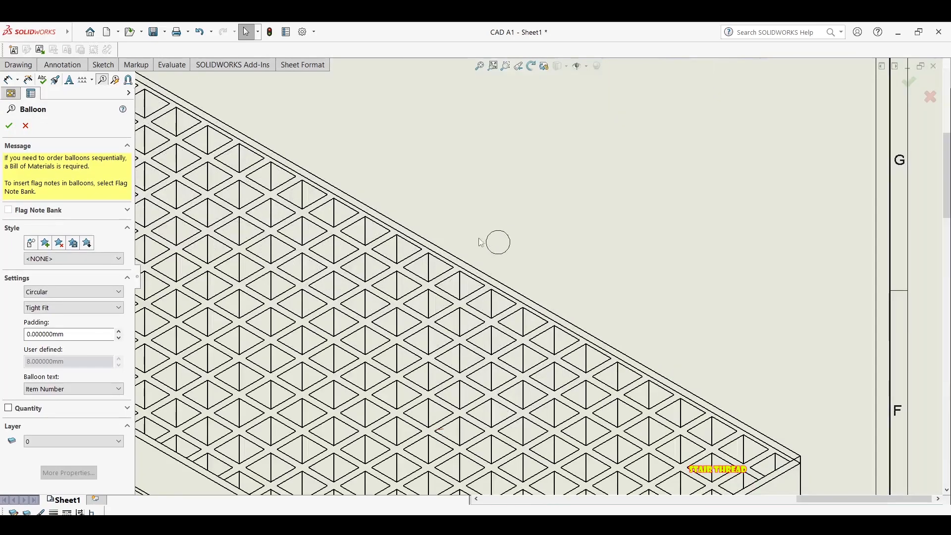
{"action": "left_click", "coordinate": [455, 249]}
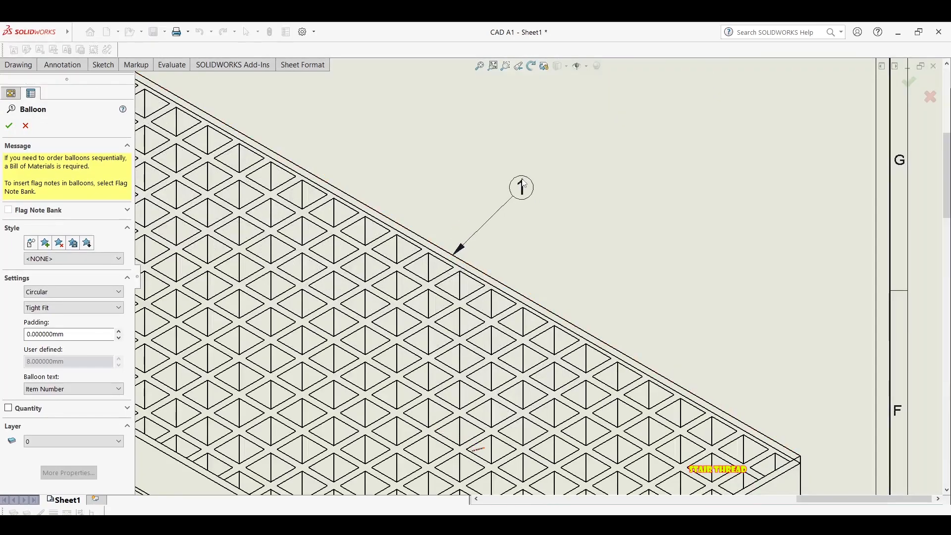
Add an item-number balloon to the lower edge of the slotted end bracket in the isometric view
{"action": "scroll", "coordinate": [544, 279], "scroll_direction": "up", "scroll_amount": 4}
{"action": "scroll", "coordinate": [575, 316], "scroll_direction": "up", "scroll_amount": 3}
{"action": "scroll", "coordinate": [556, 278], "scroll_direction": "down", "scroll_amount": 8}
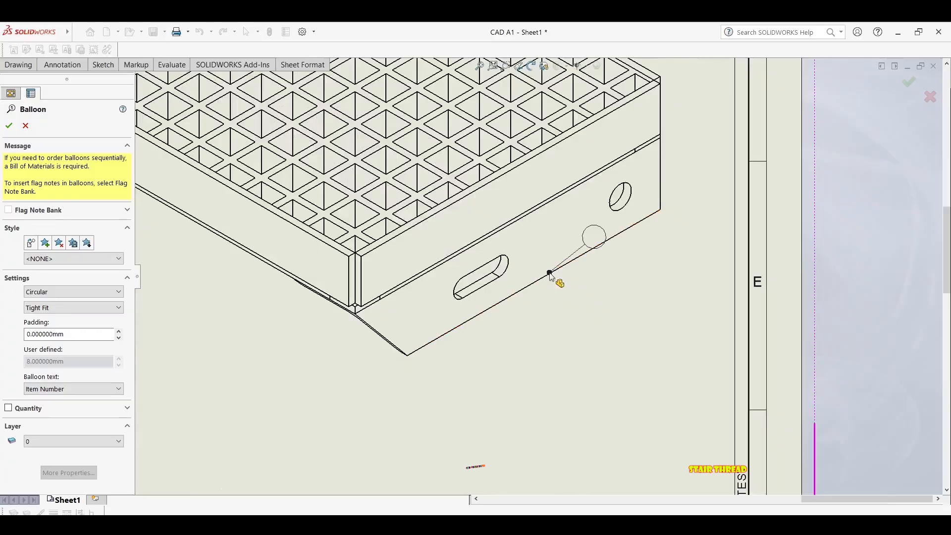
{"action": "left_click", "coordinate": [551, 276]}
{"action": "left_click", "coordinate": [585, 317]}
Balloon the front long side plate and the short end plate of the tread in the isometric view
{"action": "scroll", "coordinate": [399, 303], "scroll_direction": "up", "scroll_amount": 2}
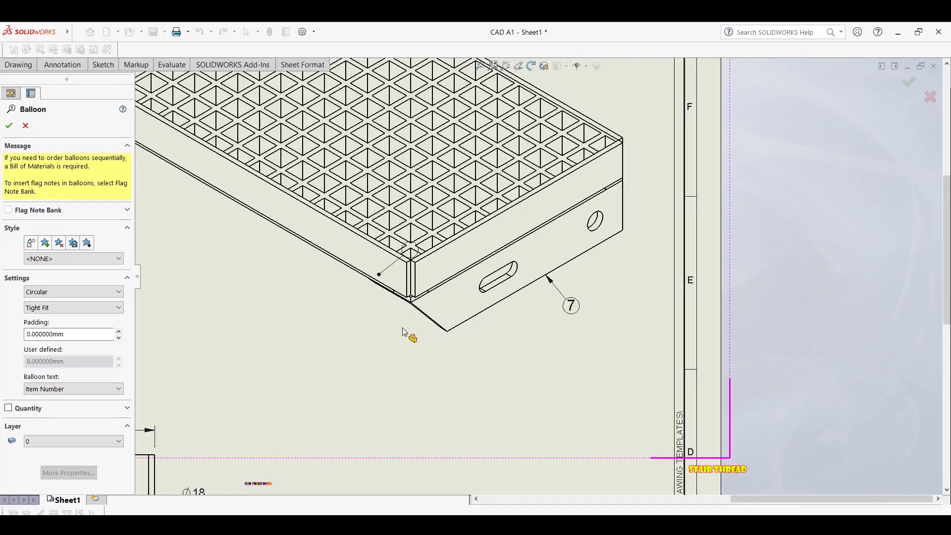
{"action": "scroll", "coordinate": [407, 331], "scroll_direction": "up", "scroll_amount": 2}
{"action": "mouse_move", "coordinate": [411, 273]}
{"action": "middle_mouse_down"}
{"action": "mouse_move", "coordinate": [484, 270]}
{"action": "mouse_move", "coordinate": [500, 258]}
{"action": "middle_mouse_up"}
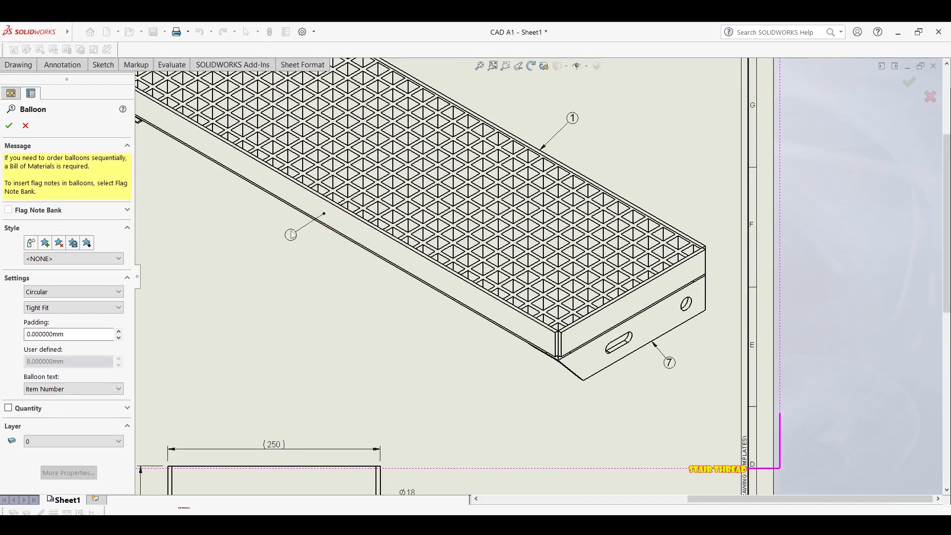
{"action": "left_click", "coordinate": [687, 270]}
Add an item-number balloon to a grating bar inside the isometric tread and finish ballooning
{"action": "scroll", "coordinate": [677, 246], "scroll_direction": "up", "scroll_amount": 3}
{"action": "scroll", "coordinate": [299, 128], "scroll_direction": "down", "scroll_amount": 5}
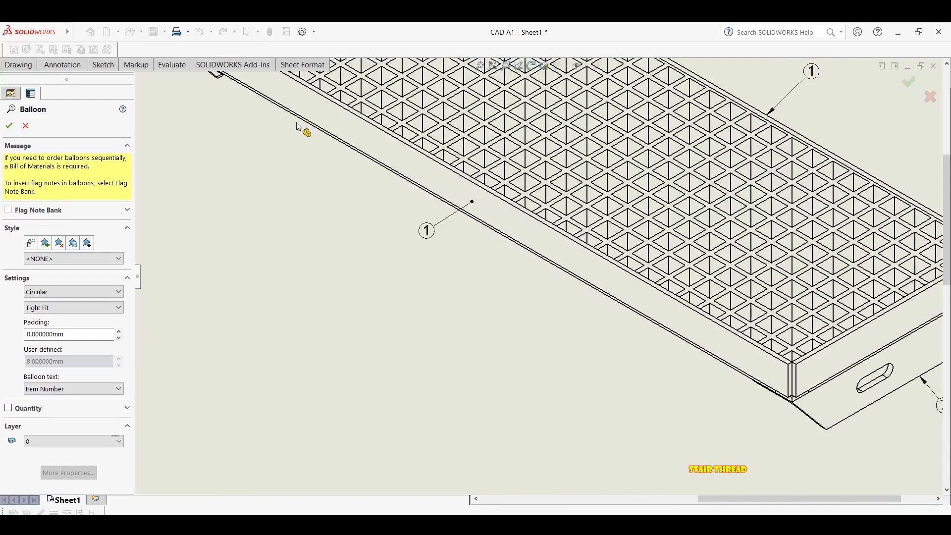
{"action": "scroll", "coordinate": [527, 247], "scroll_direction": "up", "scroll_amount": 5}
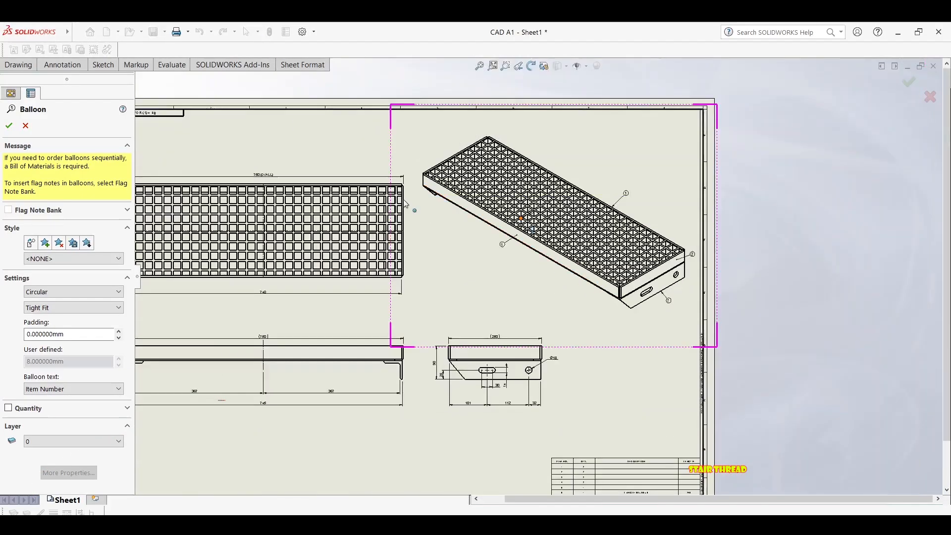
{"action": "scroll", "coordinate": [543, 281], "scroll_direction": "down", "scroll_amount": 5}
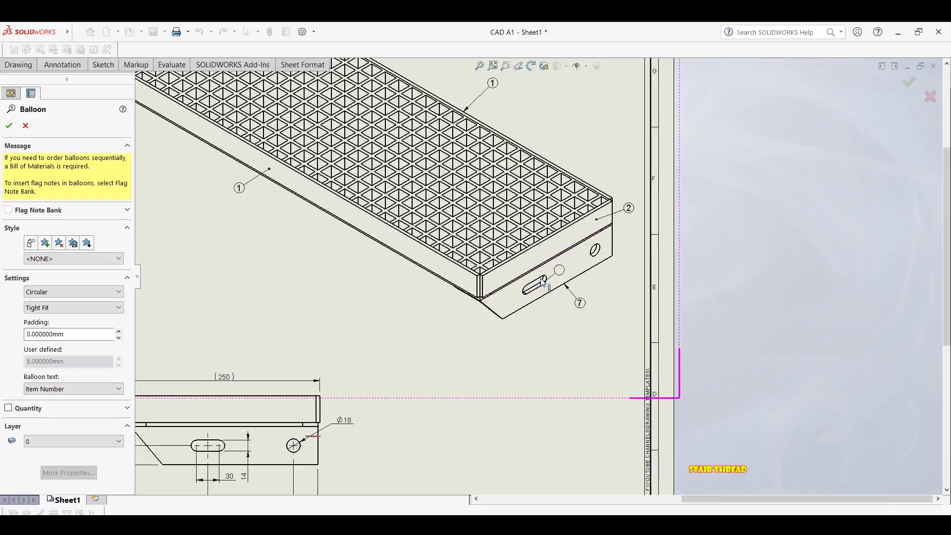
{"action": "middle_click_drag", "start_coordinate": [509, 219], "coordinate": [542, 366]}
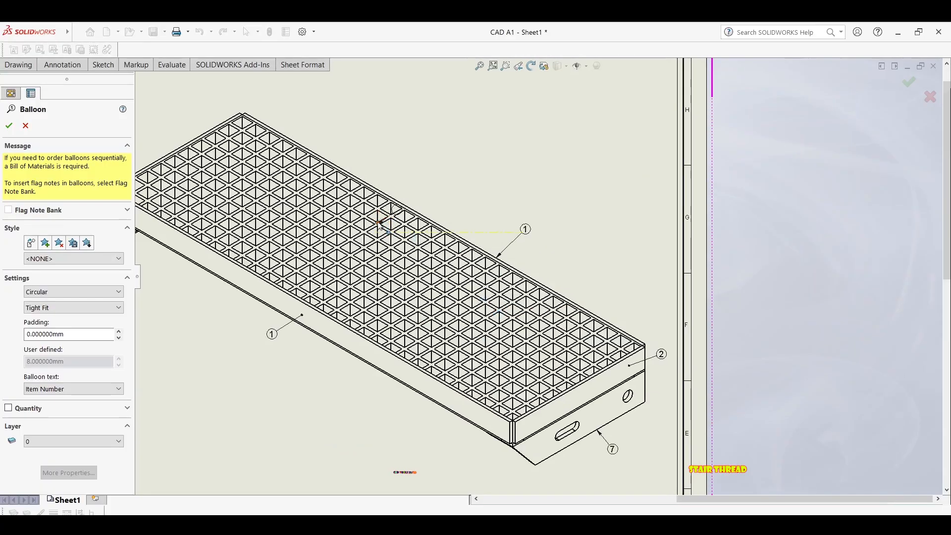
{"action": "scroll", "coordinate": [562, 233], "scroll_direction": "up", "scroll_amount": 6}
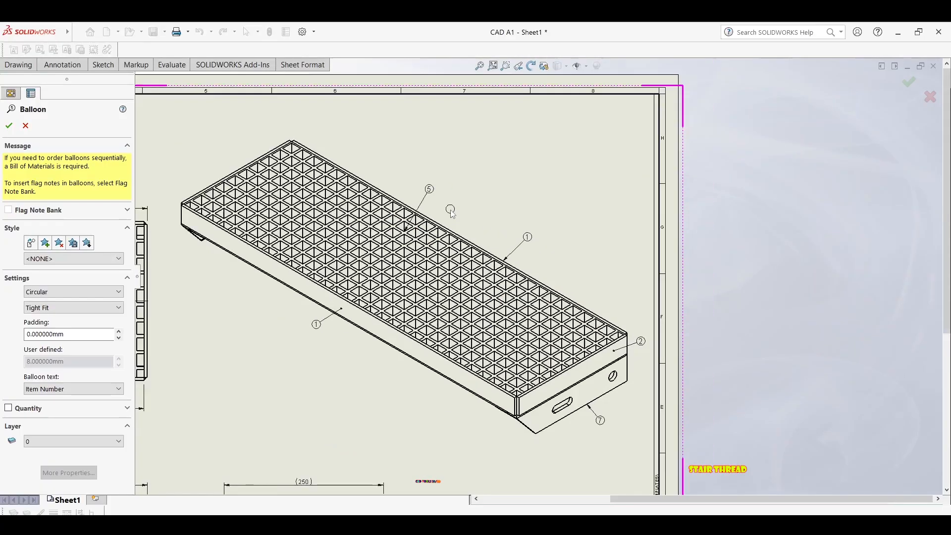
{"action": "key", "text": "Escape"}
Move the front view up the sheet, closer to the top view
{"action": "scroll", "coordinate": [459, 303], "scroll_direction": "down", "scroll_amount": 3}
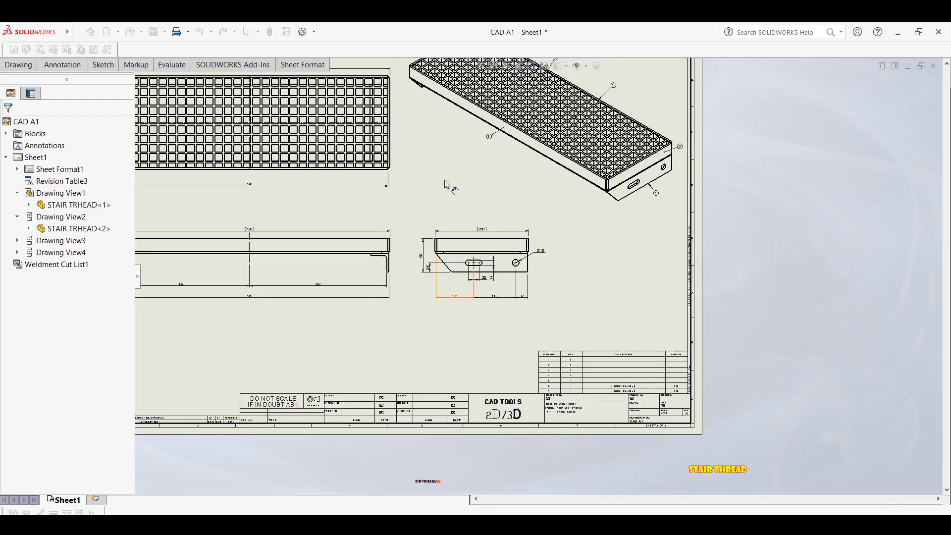
{"action": "mouse_move", "coordinate": [444, 180]}
{"action": "middle_mouse_down"}
{"action": "mouse_move", "coordinate": [406, 99]}
{"action": "mouse_move", "coordinate": [375, 152]}
{"action": "middle_mouse_up"}
{"action": "scroll", "coordinate": [402, 175], "scroll_direction": "down", "scroll_amount": 5}
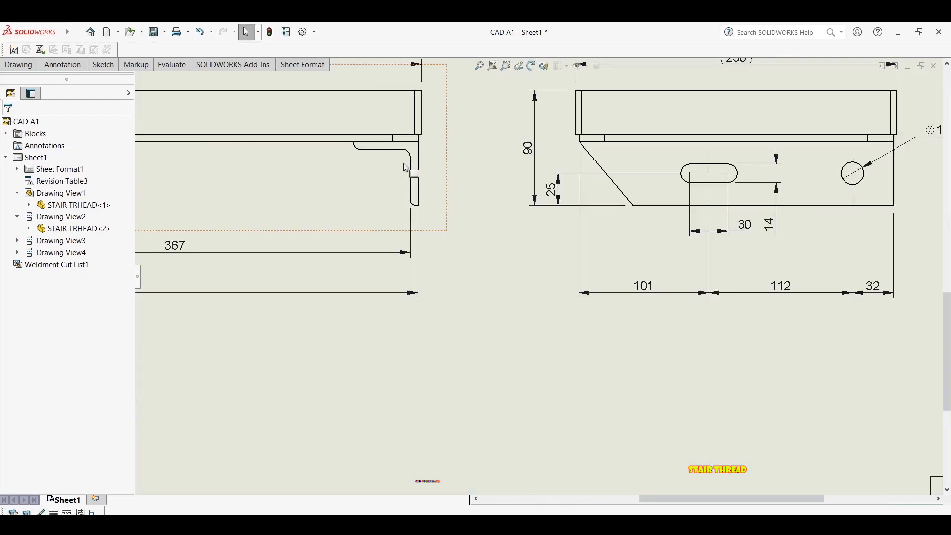
{"action": "scroll", "coordinate": [439, 173], "scroll_direction": "up", "scroll_amount": 3}
{"action": "scroll", "coordinate": [429, 186], "scroll_direction": "down", "scroll_amount": 1}
{"action": "scroll", "coordinate": [429, 186], "scroll_direction": "up", "scroll_amount": 4}
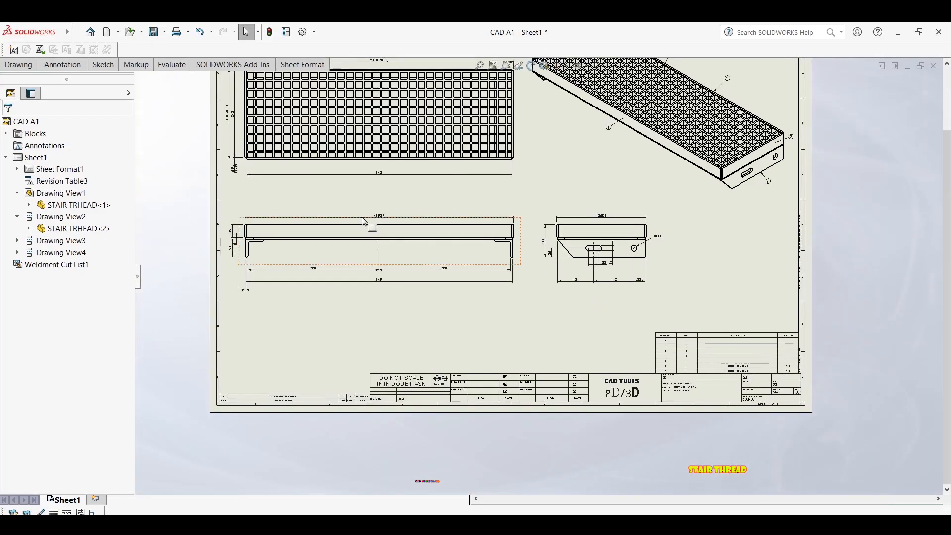
{"action": "left_click_drag", "start_coordinate": [397, 269], "coordinate": [395, 250]}
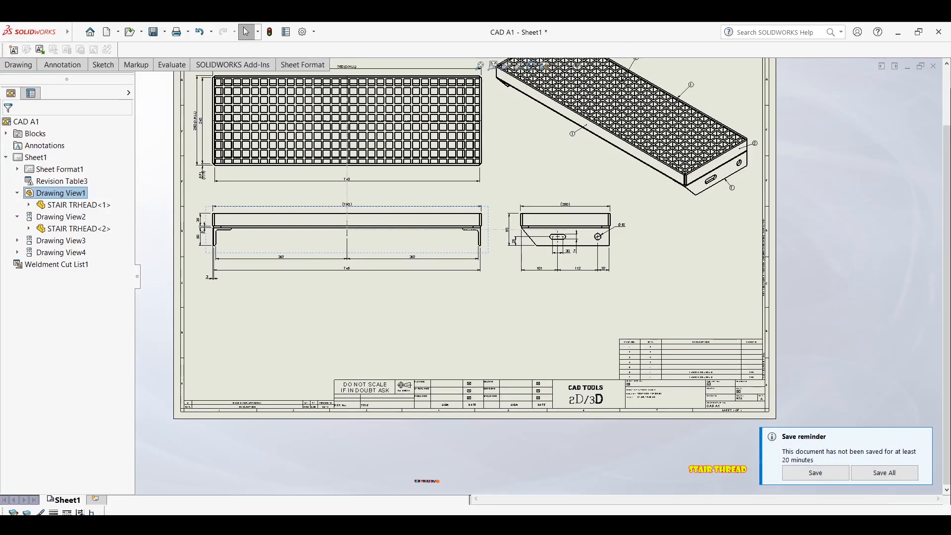
Create a projected bottom view from the front view and place it below it, above the title block
{"action": "right_click", "coordinate": [390, 258]}
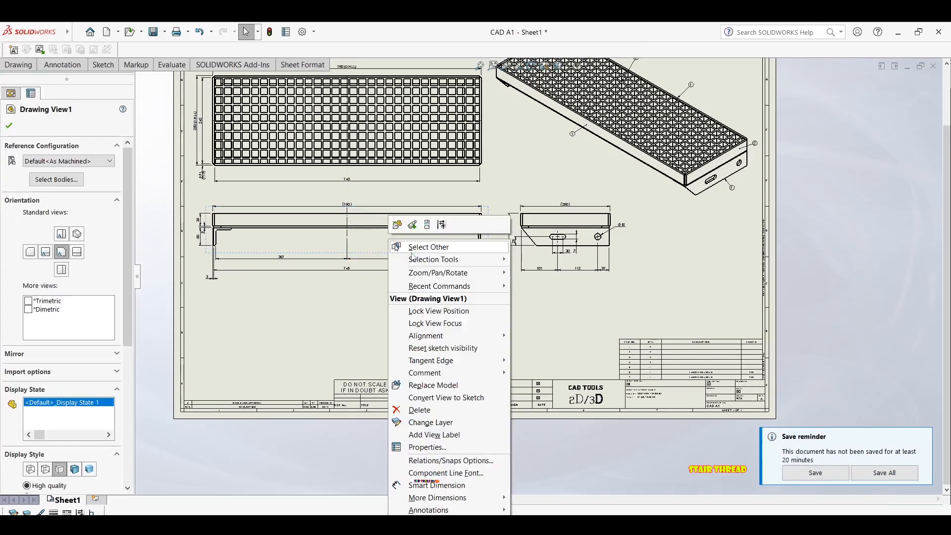
{"action": "left_click", "coordinate": [428, 225]}
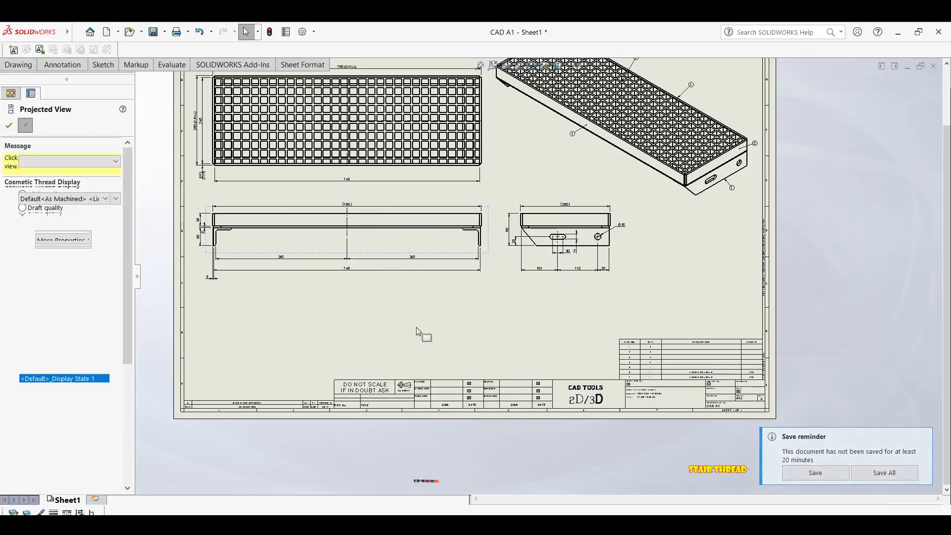
{"action": "scroll", "coordinate": [420, 331], "scroll_direction": "up", "scroll_amount": 4}
{"action": "scroll", "coordinate": [437, 297], "scroll_direction": "down", "scroll_amount": 2}
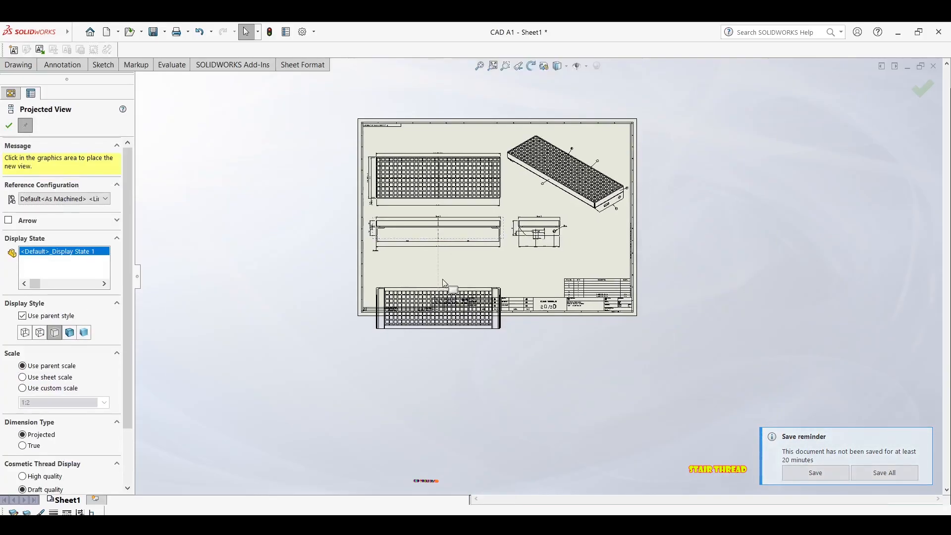
{"action": "scroll", "coordinate": [470, 274], "scroll_direction": "down", "scroll_amount": 3}
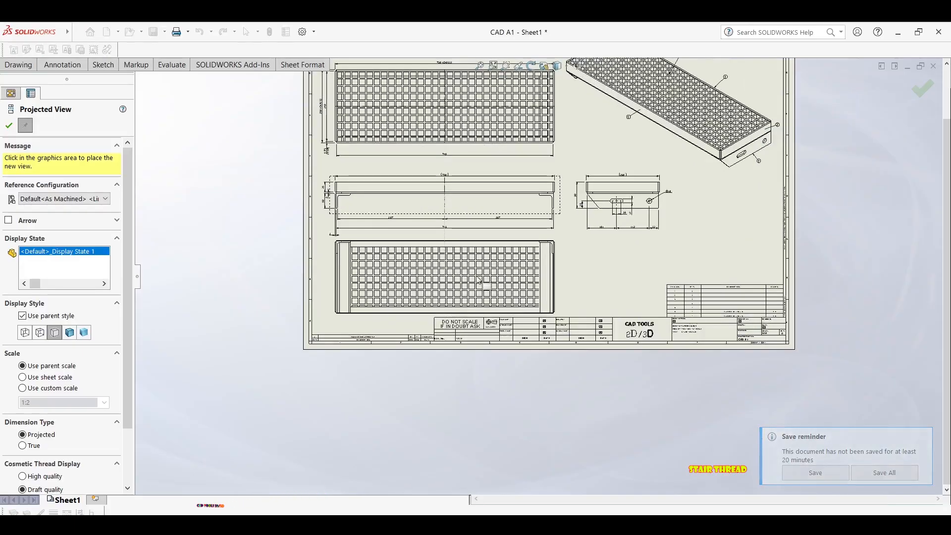
{"action": "left_click", "coordinate": [475, 280]}
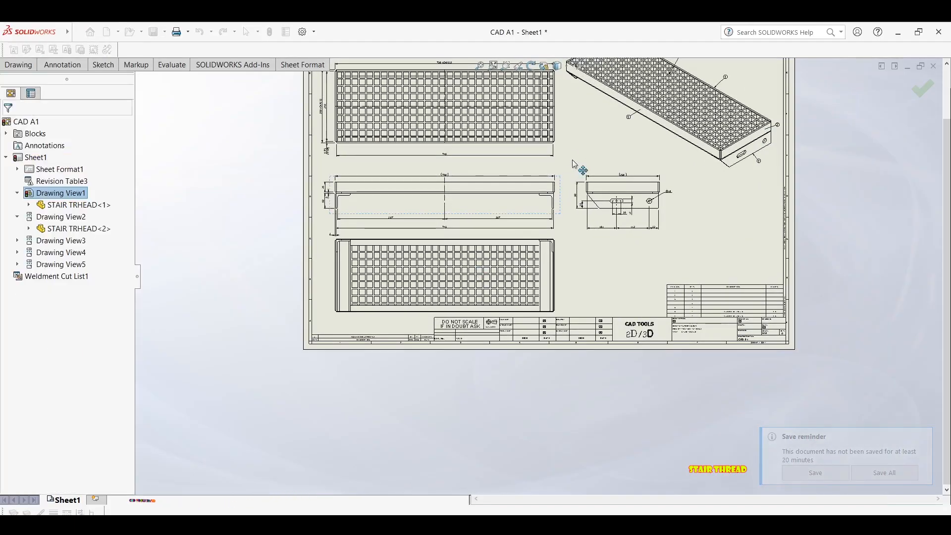
Shift the top, front and bottom views upward on the sheet to space them out above the title block
{"action": "scroll", "coordinate": [411, 208], "scroll_direction": "up", "scroll_amount": 2}
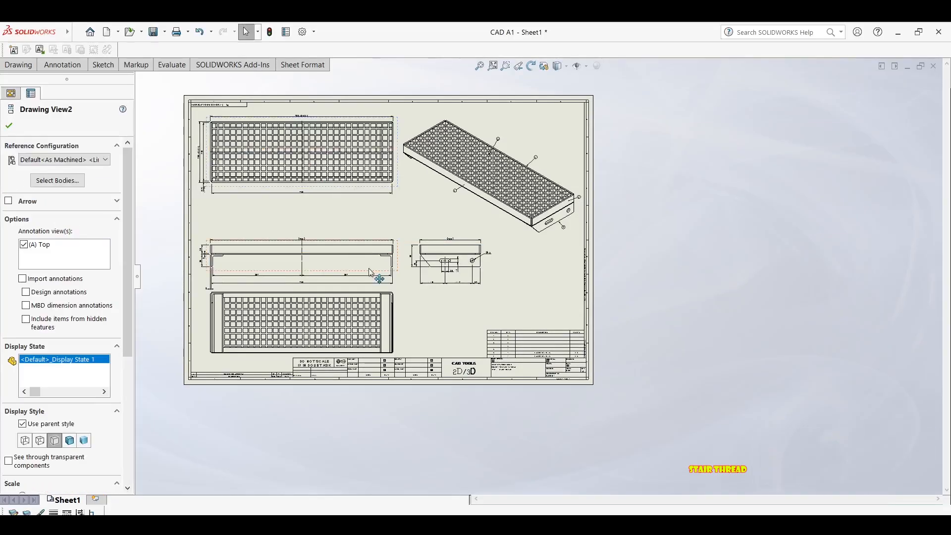
{"action": "left_click_drag", "start_coordinate": [370, 258], "coordinate": [370, 249]}
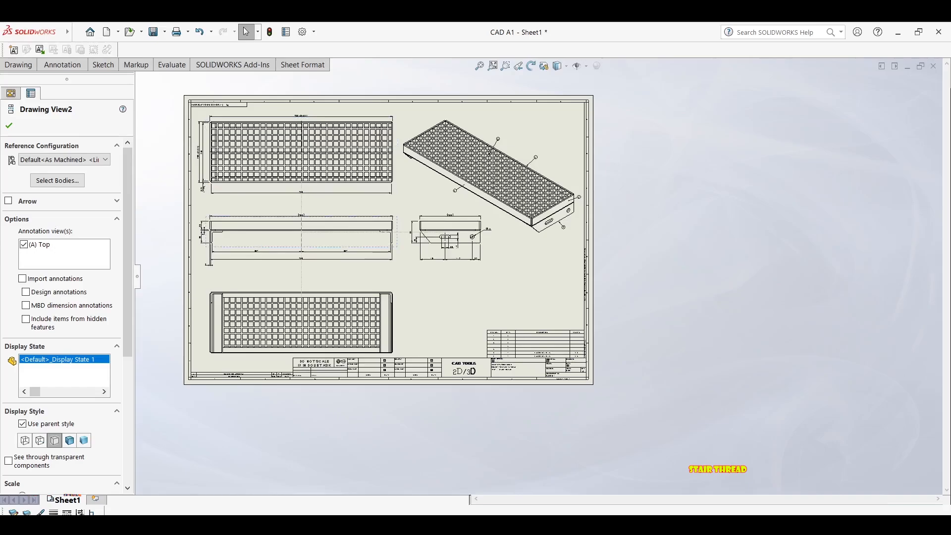
{"action": "left_click", "coordinate": [397, 312]}
{"action": "scroll", "coordinate": [411, 310], "scroll_direction": "down", "scroll_amount": 2}
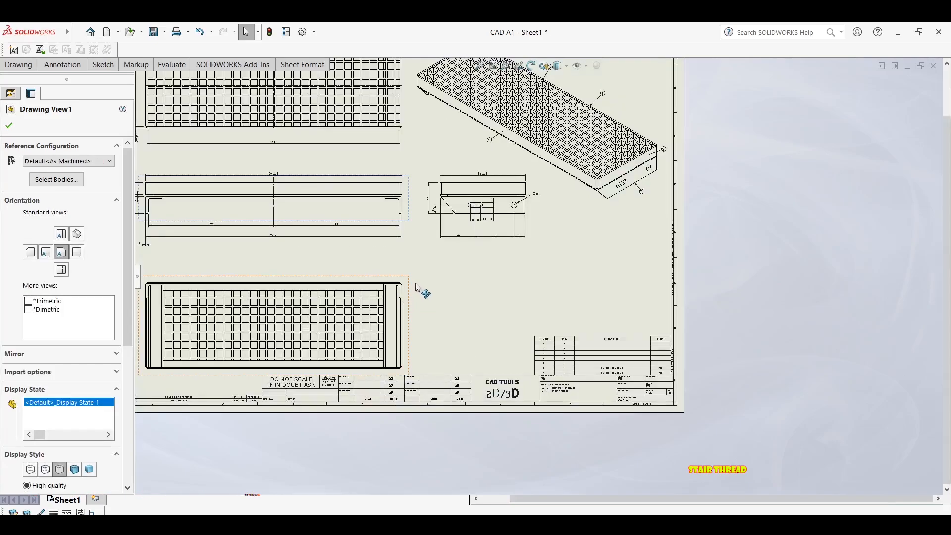
{"action": "left_click_drag", "start_coordinate": [415, 287], "coordinate": [415, 284]}
{"action": "key", "text": "Return"}
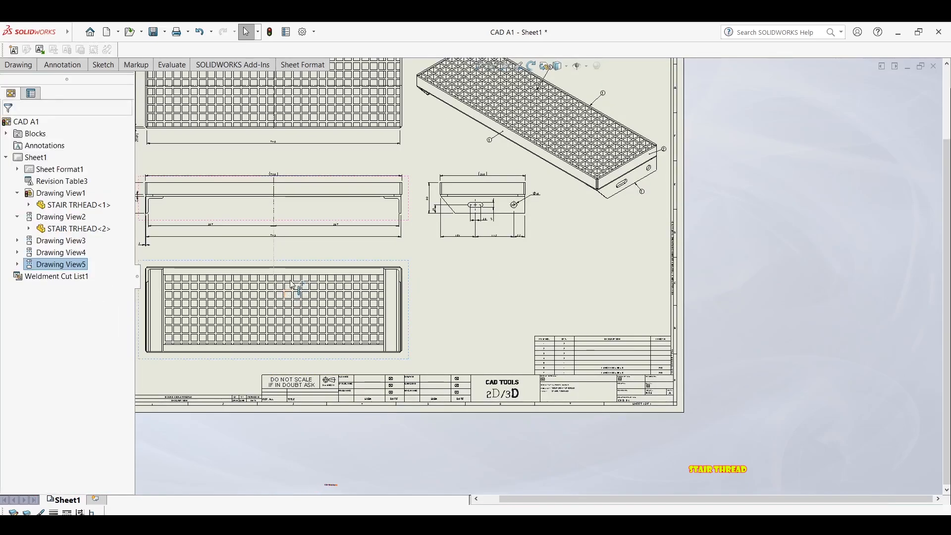
Dimension the distance from the bottom view's upper plate edge to the start of the grating openings, placing it above the view
{"action": "scroll", "coordinate": [444, 285], "scroll_direction": "down", "scroll_amount": 2}
{"action": "scroll", "coordinate": [443, 285], "scroll_direction": "down", "scroll_amount": 3}
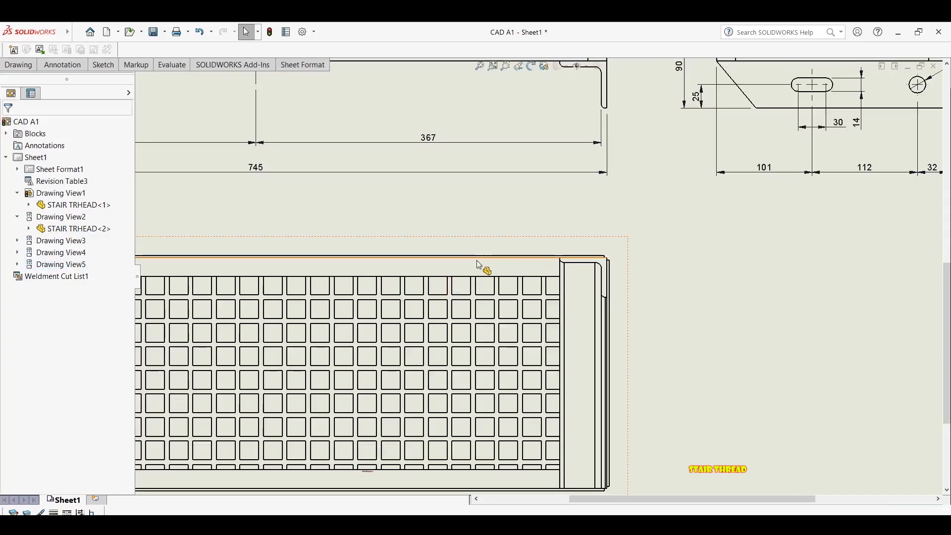
{"action": "scroll", "coordinate": [484, 269], "scroll_direction": "up", "scroll_amount": 3}
{"action": "scroll", "coordinate": [376, 270], "scroll_direction": "down", "scroll_amount": 2}
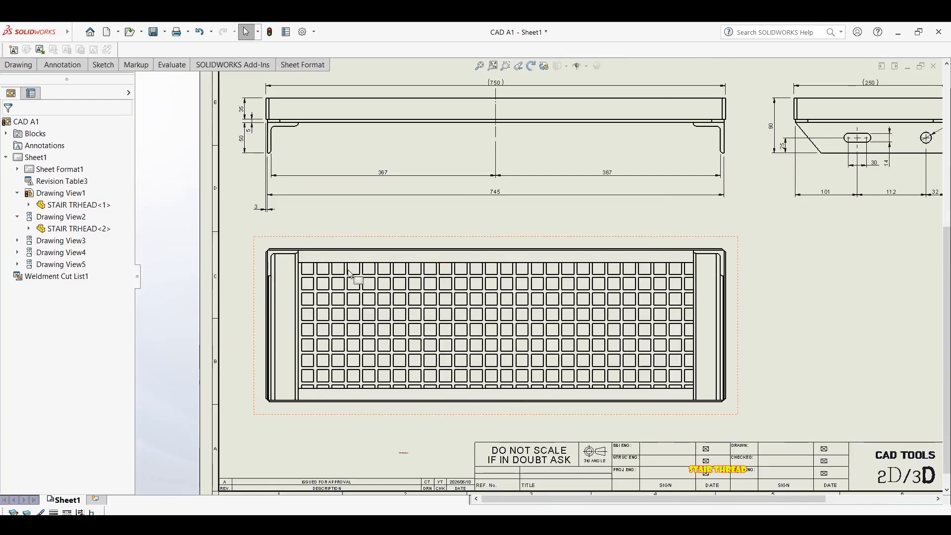
{"action": "key", "text": "d"}
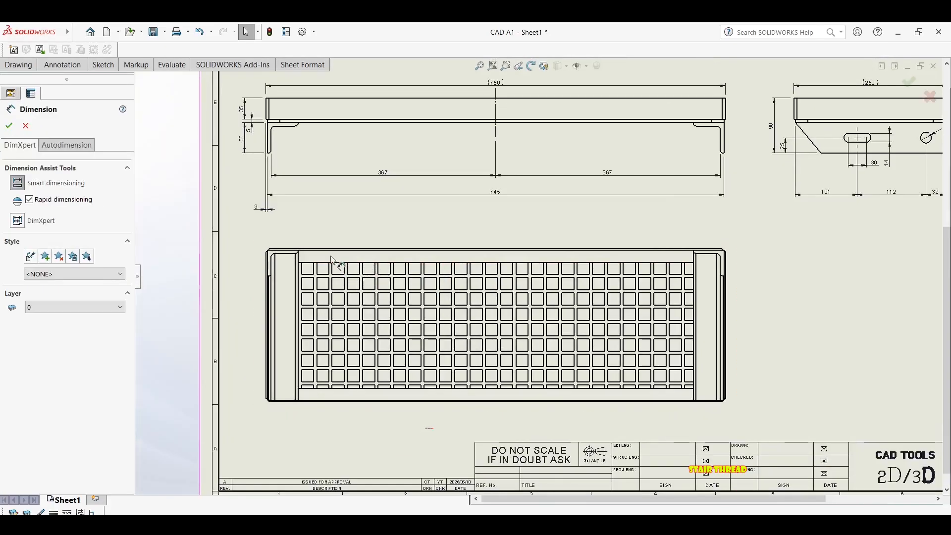
{"action": "scroll", "coordinate": [300, 255], "scroll_direction": "down", "scroll_amount": 5}
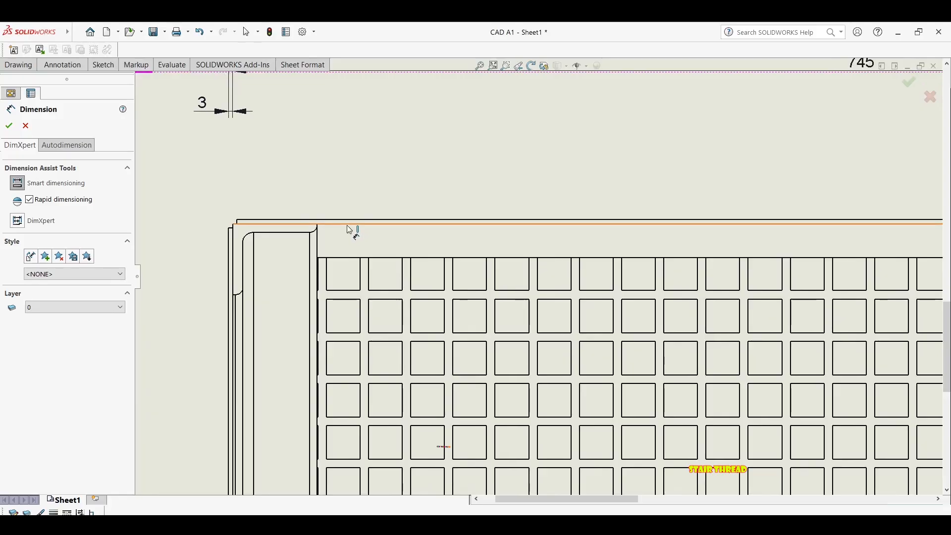
{"action": "left_click", "coordinate": [348, 227]}
{"action": "left_click", "coordinate": [278, 256]}
{"action": "scroll", "coordinate": [297, 236], "scroll_direction": "up", "scroll_amount": 3}
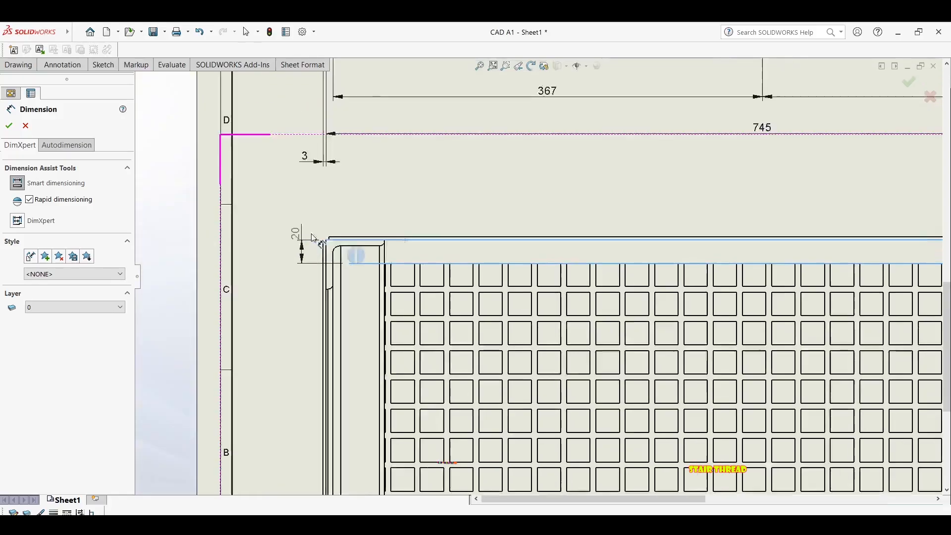
{"action": "scroll", "coordinate": [323, 229], "scroll_direction": "down", "scroll_amount": 1}
{"action": "left_click", "coordinate": [501, 218]}
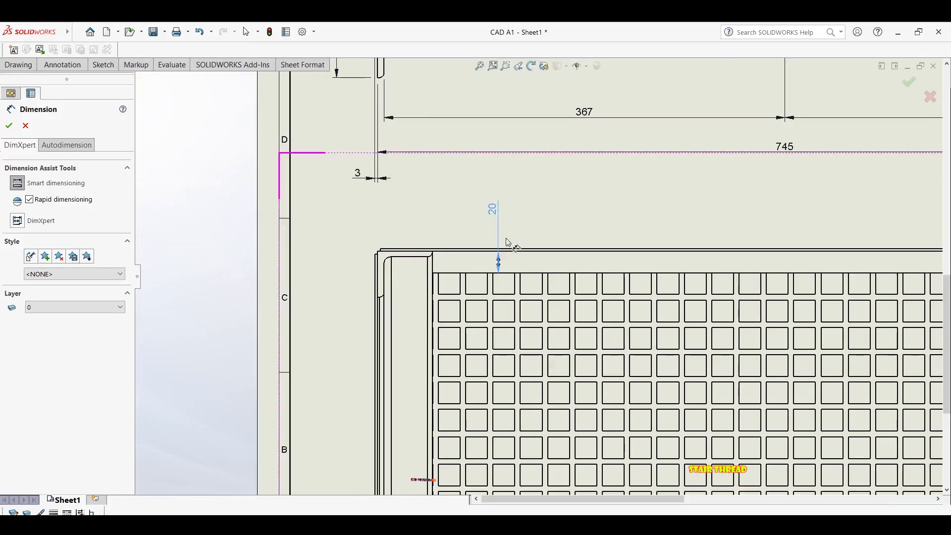
{"action": "key", "text": "Escape"}
Flip the arrows of the bottom view's plate-edge dimension to the outside of its extension lines
{"action": "scroll", "coordinate": [501, 266], "scroll_direction": "down", "scroll_amount": 1}
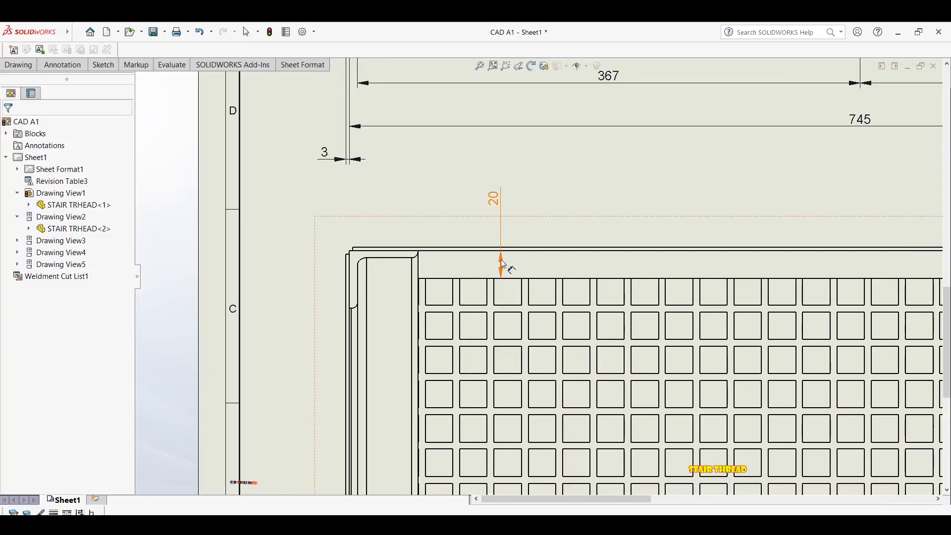
{"action": "left_click", "coordinate": [501, 266]}
{"action": "scroll", "coordinate": [503, 266], "scroll_direction": "up", "scroll_amount": 4}
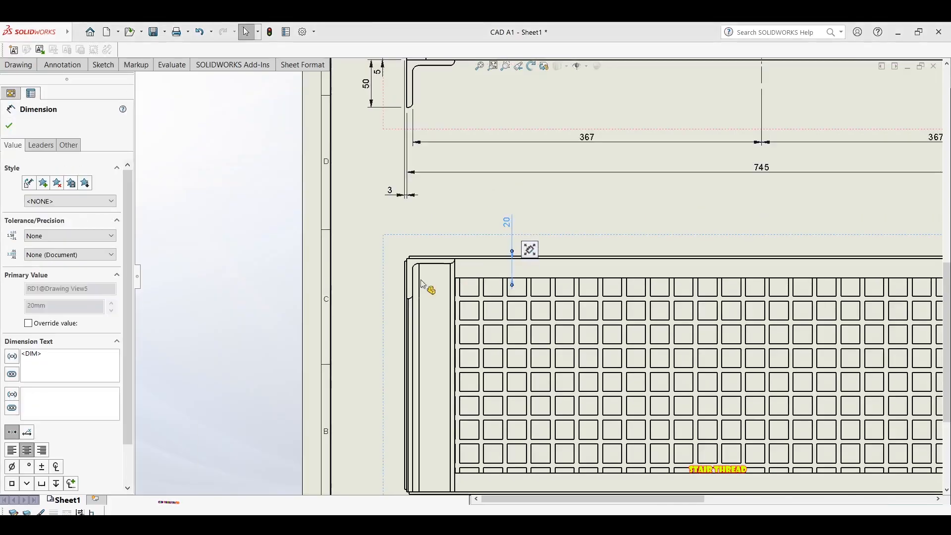
Delete the projected bottom view below the front view
{"action": "scroll", "coordinate": [429, 210], "scroll_direction": "down", "scroll_amount": 1}
{"action": "key", "text": "Escape"}
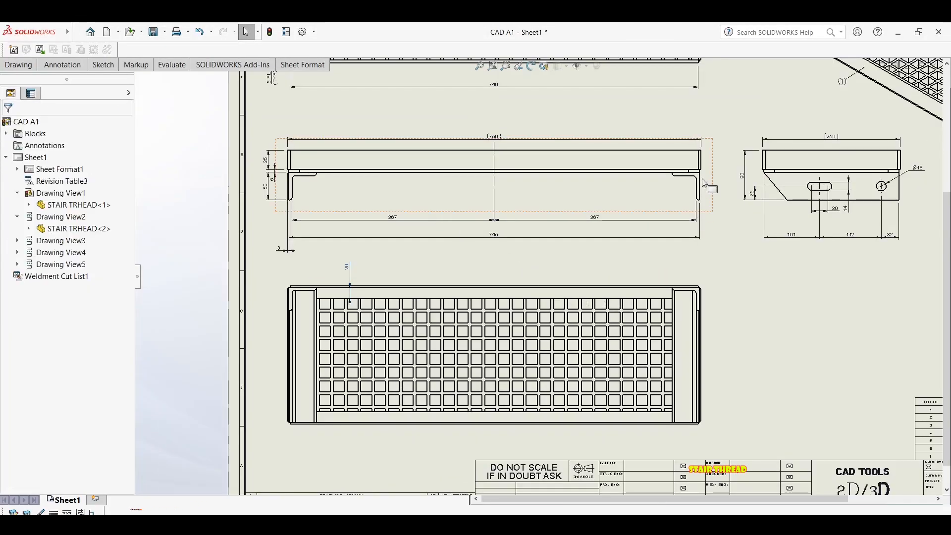
{"action": "left_click", "coordinate": [537, 283]}
{"action": "key", "text": "Delete"}
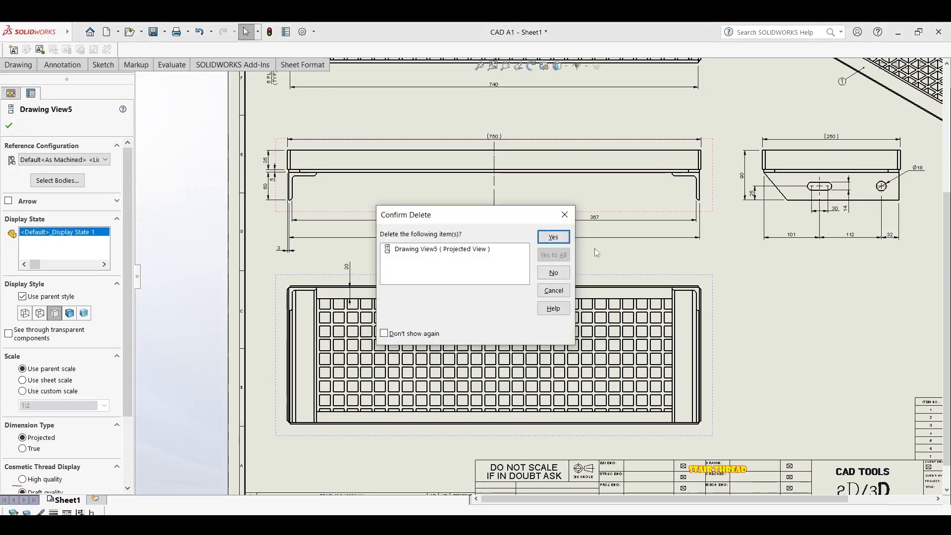
{"action": "left_click", "coordinate": [554, 237]}
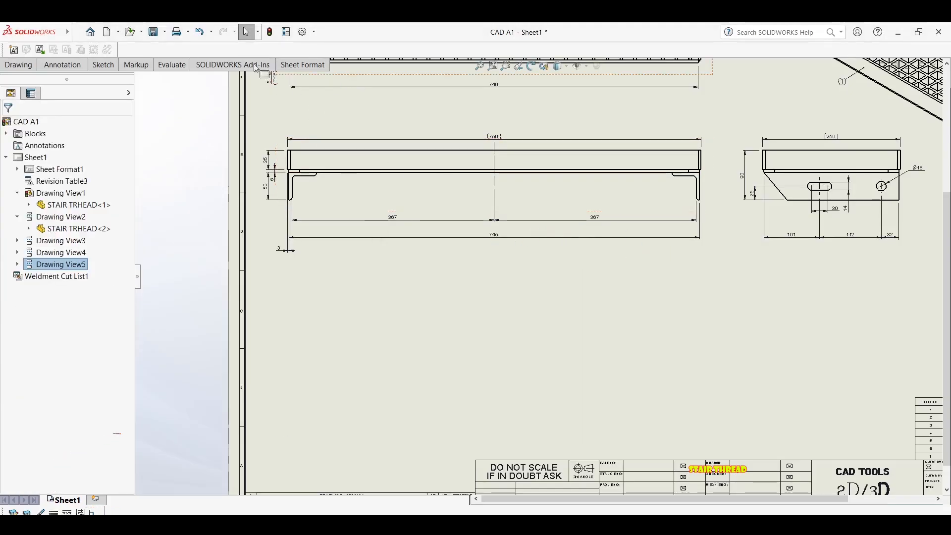
Start a section view of the front view with a horizontal cutting line through the outer corner of the angle's top face
{"action": "left_click", "coordinate": [68, 70]}
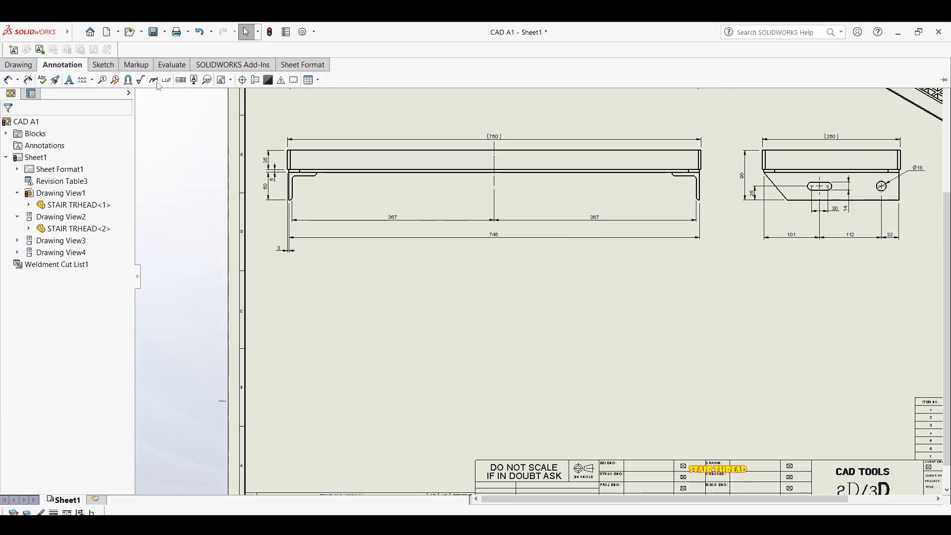
{"action": "left_click", "coordinate": [360, 188]}
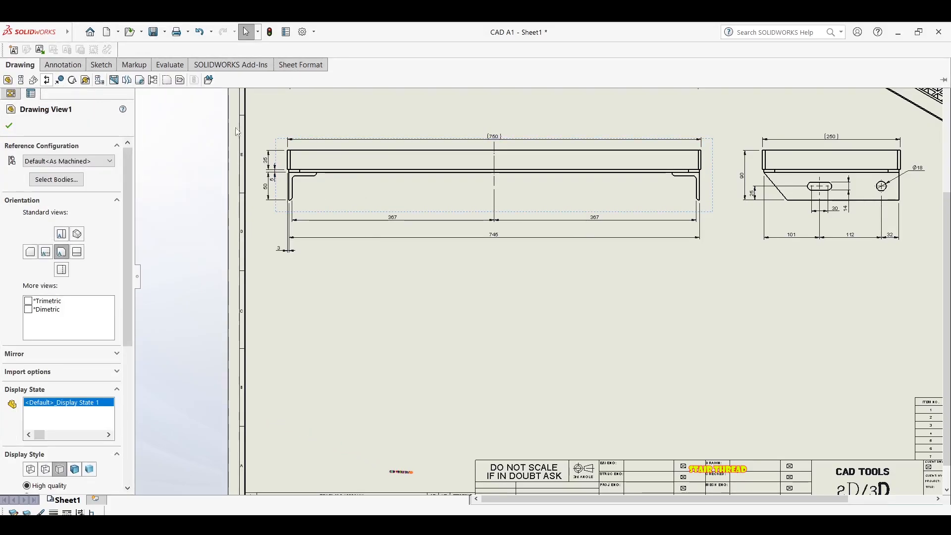
{"action": "left_click", "coordinate": [46, 80]}
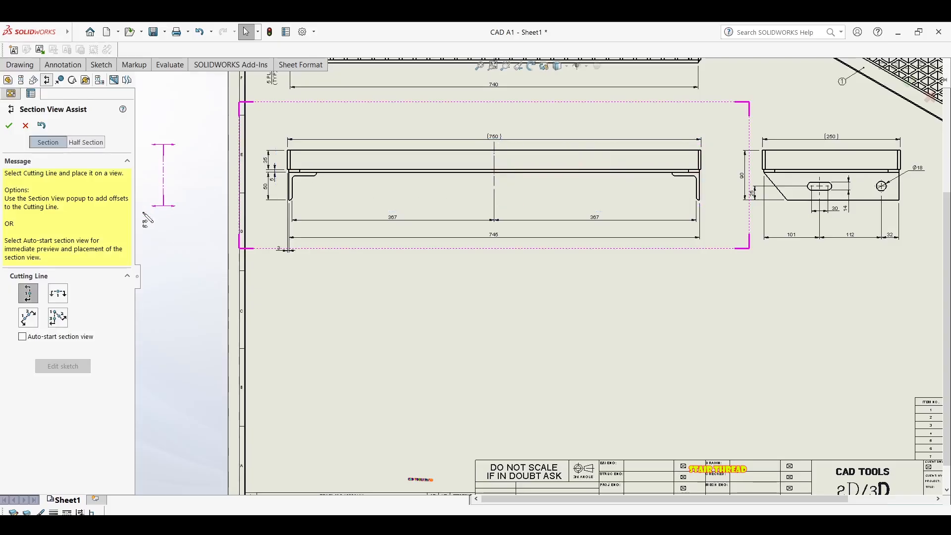
{"action": "left_click", "coordinate": [58, 294]}
{"action": "scroll", "coordinate": [627, 243], "scroll_direction": "down", "scroll_amount": 10}
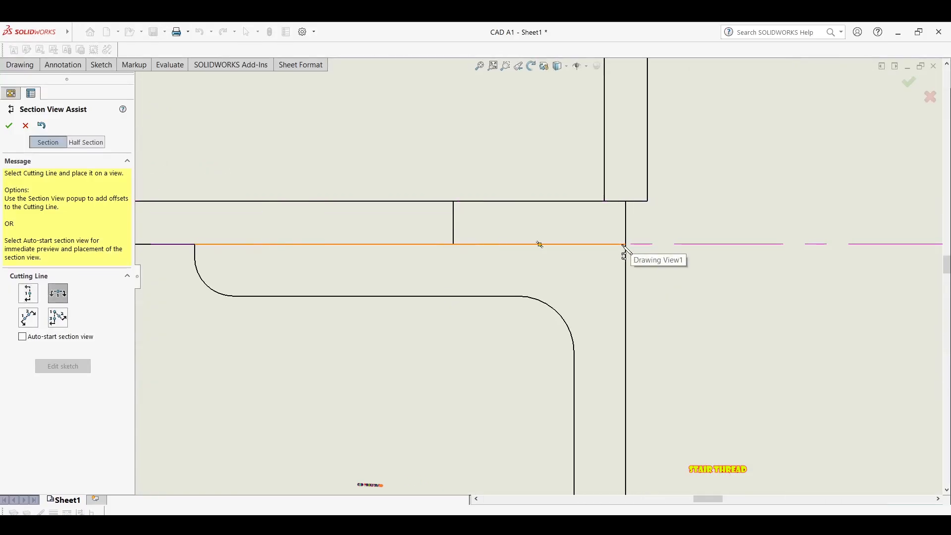
{"action": "left_click", "coordinate": [624, 245]}
{"action": "scroll", "coordinate": [643, 236], "scroll_direction": "up", "scroll_amount": 6}
{"action": "scroll", "coordinate": [731, 217], "scroll_direction": "down", "scroll_amount": 1}
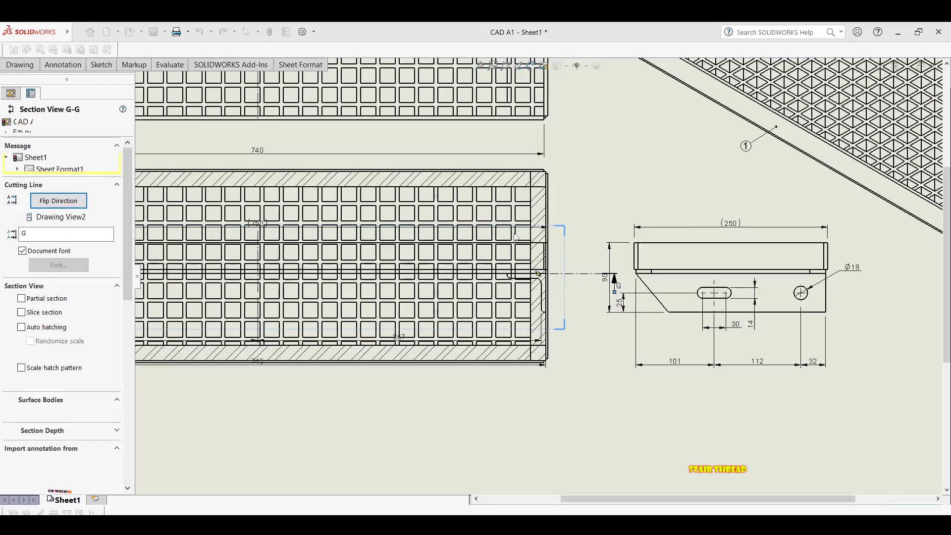
Place section view G-G below the front view, above the title block
{"action": "scroll", "coordinate": [538, 274], "scroll_direction": "up", "scroll_amount": 6}
{"action": "middle_click_drag", "start_coordinate": [535, 208], "coordinate": [531, 179]}
{"action": "scroll", "coordinate": [538, 152], "scroll_direction": "up", "scroll_amount": 2}
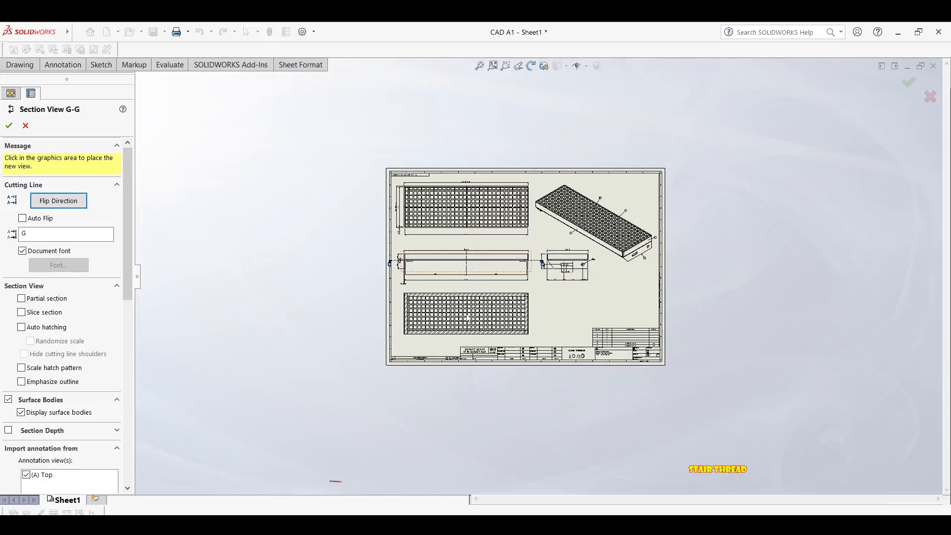
{"action": "left_click", "coordinate": [468, 317]}
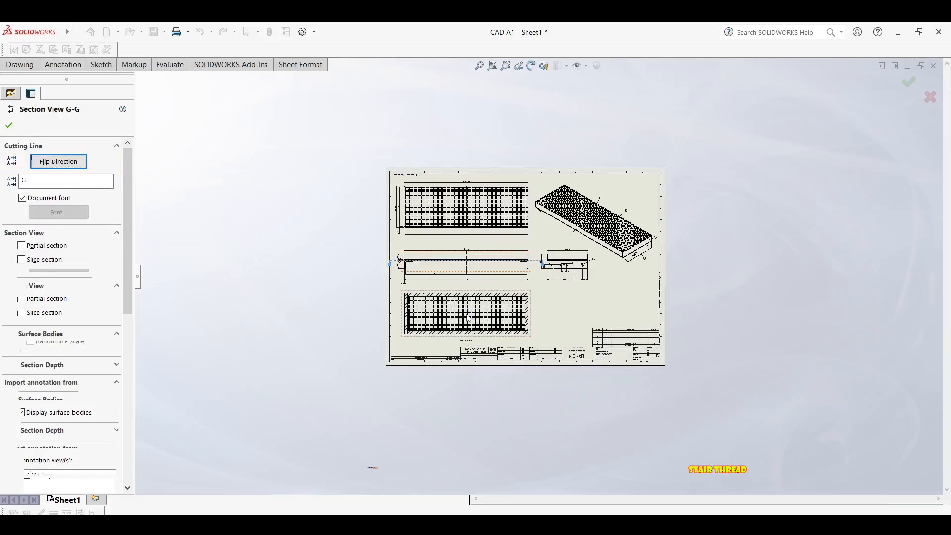
{"action": "scroll", "coordinate": [524, 308], "scroll_direction": "down", "scroll_amount": 3}
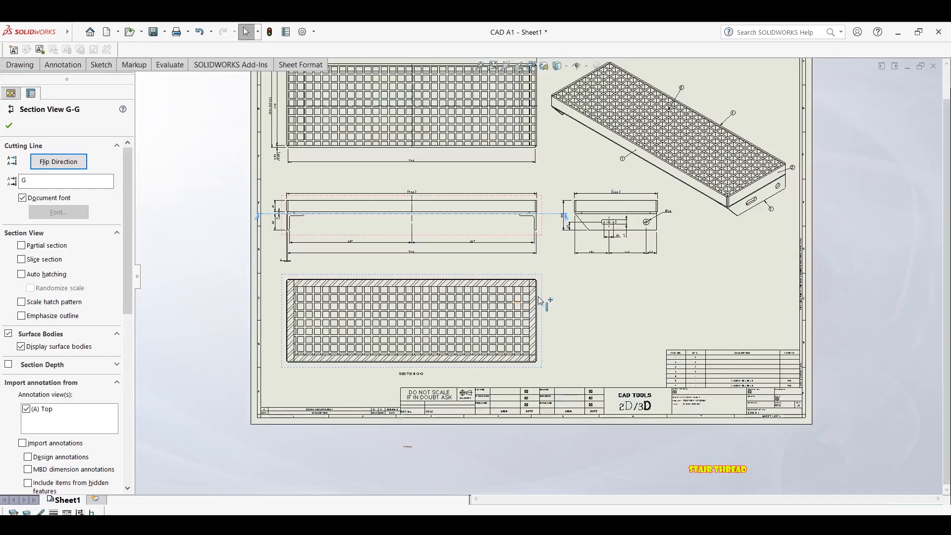
{"action": "key", "text": "Escape"}
{"action": "scroll", "coordinate": [545, 289], "scroll_direction": "down", "scroll_amount": 2}
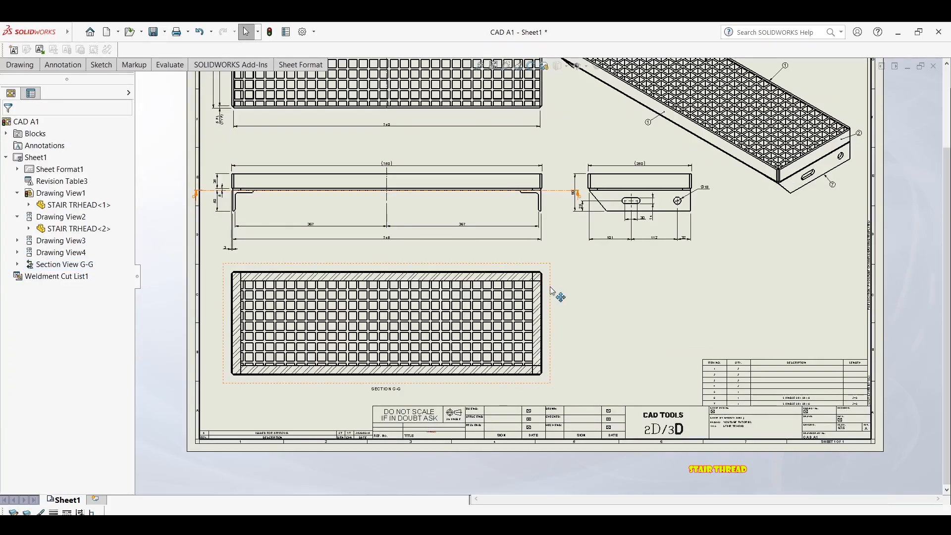
{"action": "left_click", "coordinate": [553, 291]}
{"action": "right_click", "coordinate": [553, 291]}
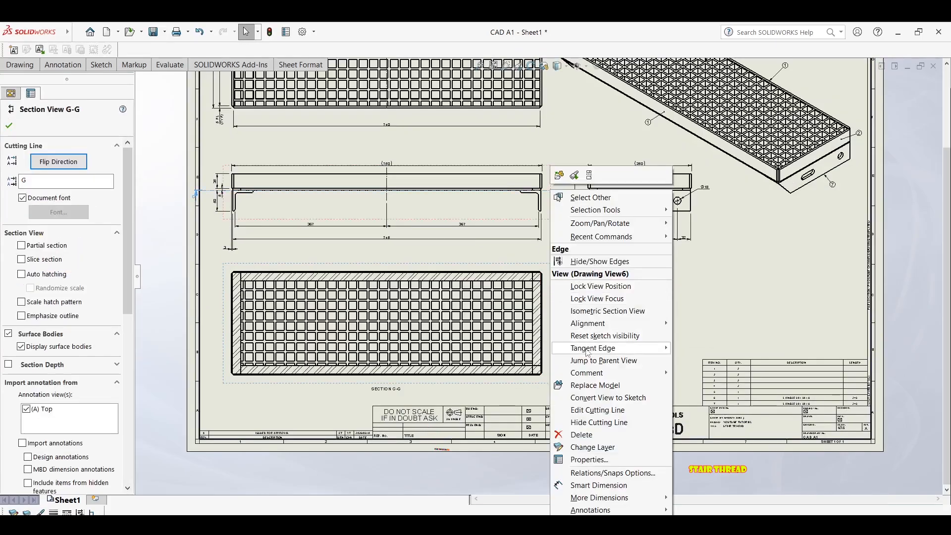
{"action": "mouse_move", "coordinate": [600, 327]}
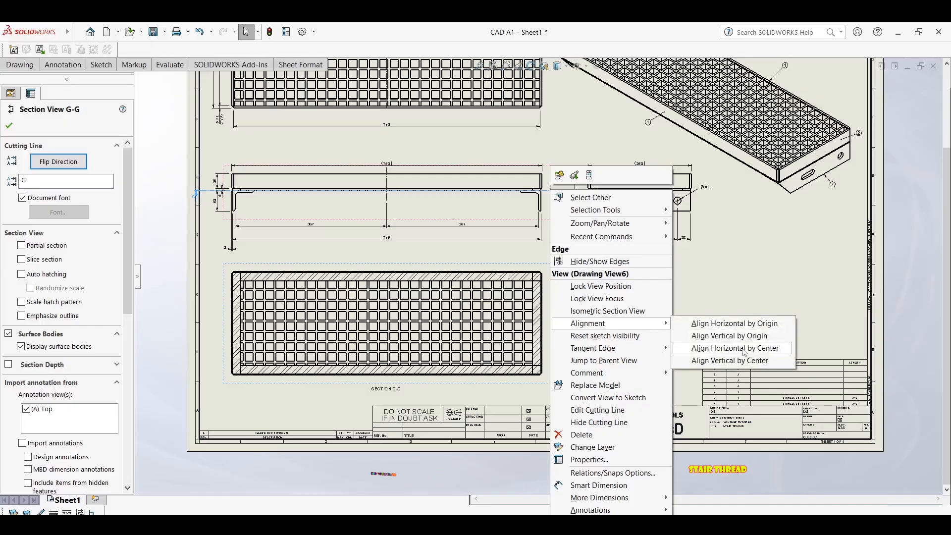
{"action": "left_click", "coordinate": [736, 362]}
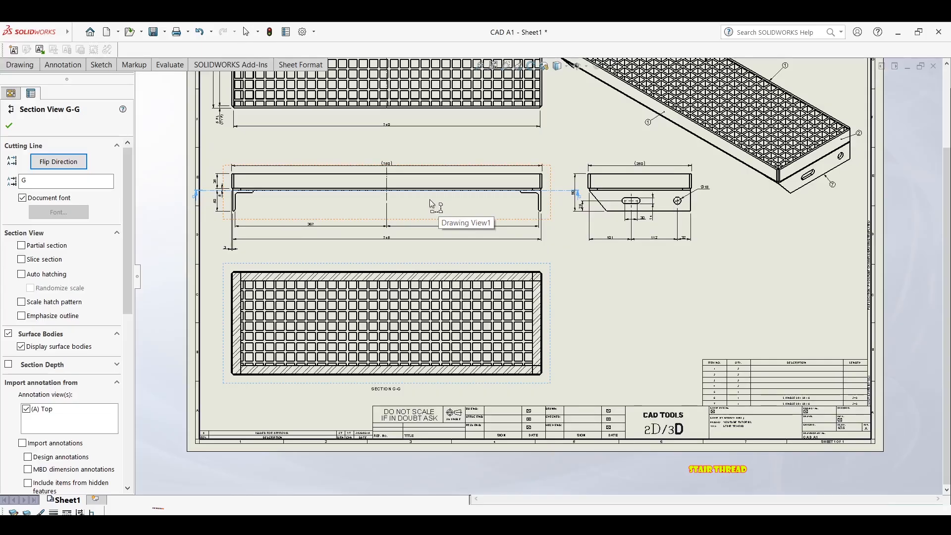
{"action": "key", "text": "Escape"}
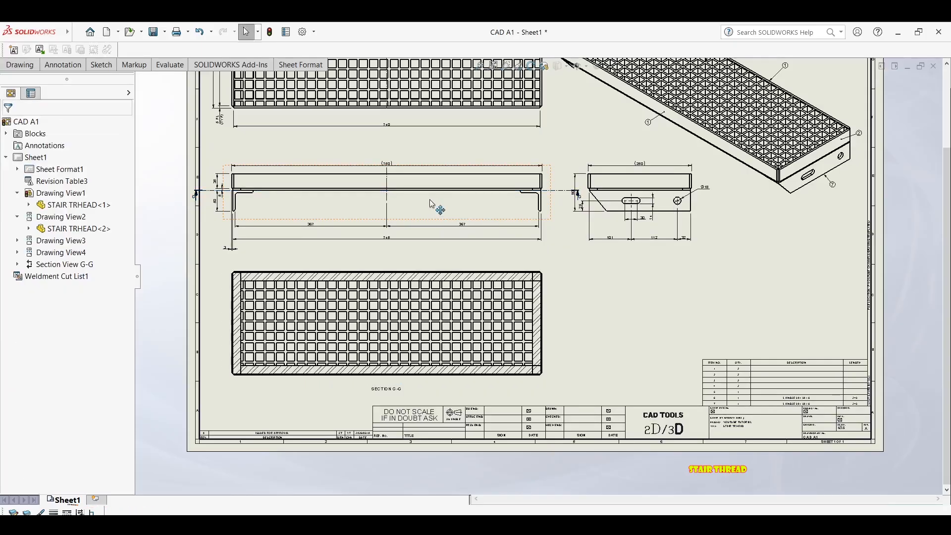
Move section view G-G slightly down, away from the front view's dimensions
{"action": "mouse_move", "coordinate": [556, 330]}
{"action": "left_mouse_down"}
{"action": "mouse_move", "coordinate": [556, 355]}
{"action": "mouse_move", "coordinate": [569, 333]}
{"action": "mouse_move", "coordinate": [640, 335]}
{"action": "mouse_move", "coordinate": [556, 344]}
{"action": "left_mouse_up"}
{"action": "scroll", "coordinate": [382, 273], "scroll_direction": "down", "scroll_amount": 4}
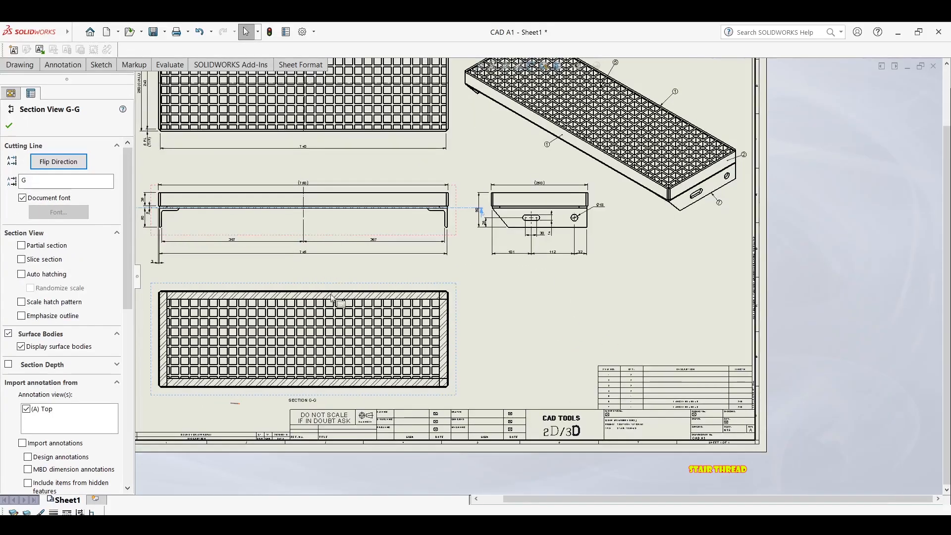
Dimension the distance between the inner vertical edges of the section view's two hatched end bars, placing it above the view
{"action": "scroll", "coordinate": [468, 289], "scroll_direction": "down", "scroll_amount": 3}
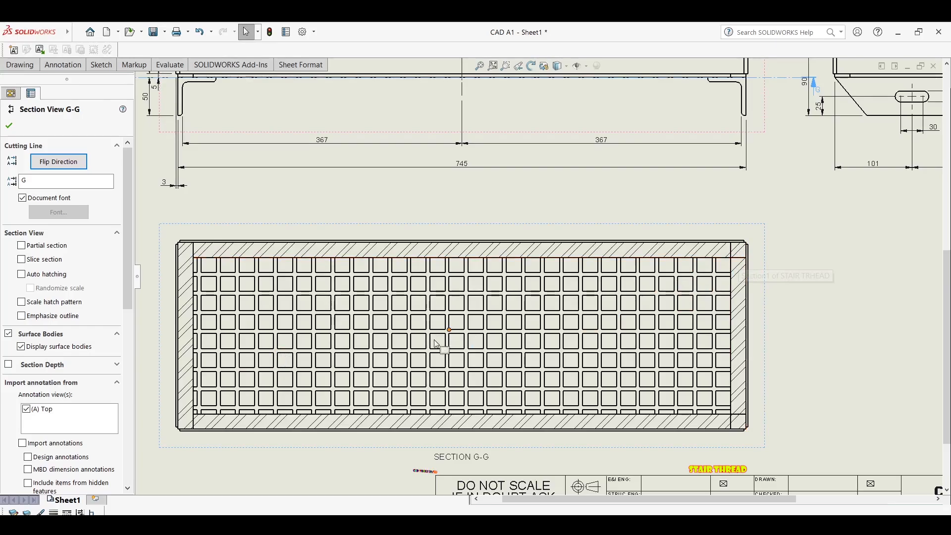
{"action": "key", "text": "d"}
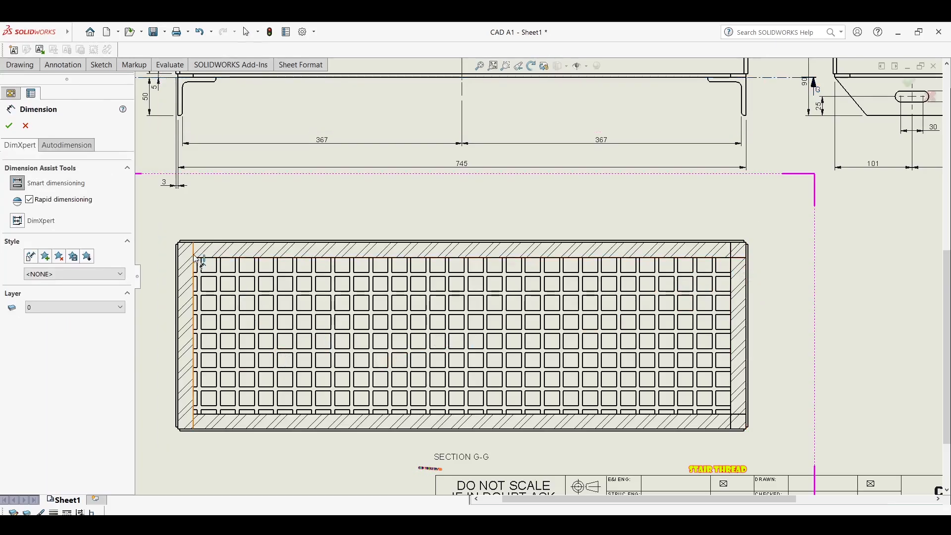
{"action": "left_click", "coordinate": [194, 256]}
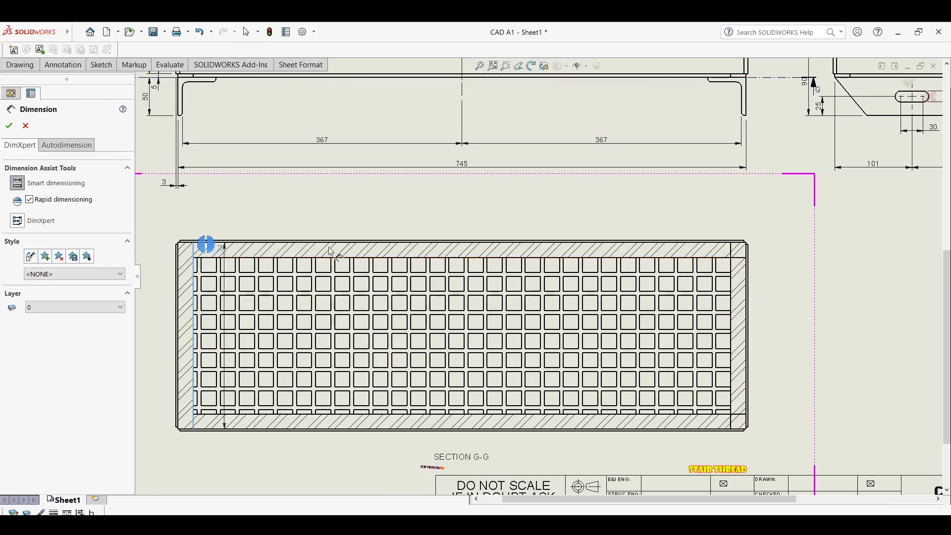
{"action": "left_click", "coordinate": [732, 266]}
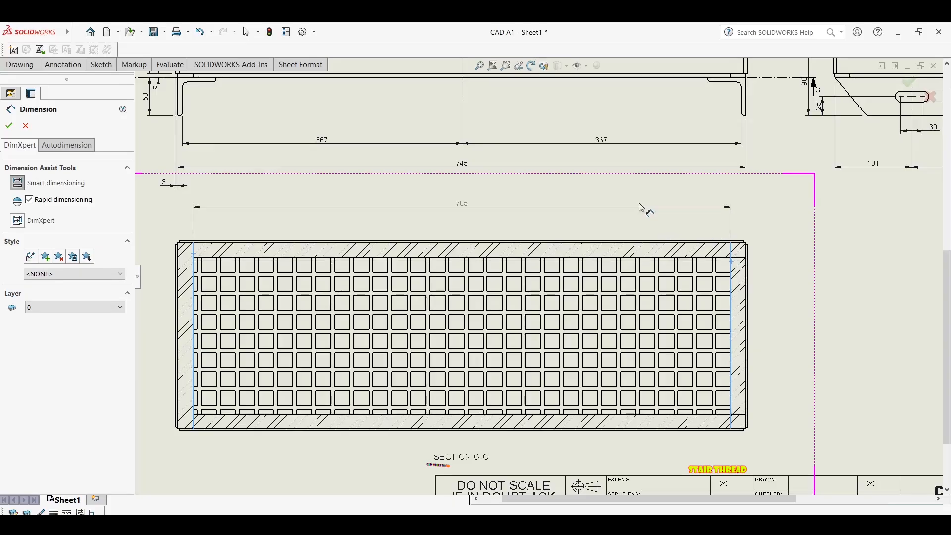
{"action": "left_click", "coordinate": [646, 207]}
{"action": "scroll", "coordinate": [773, 246], "scroll_direction": "down", "scroll_amount": 6}
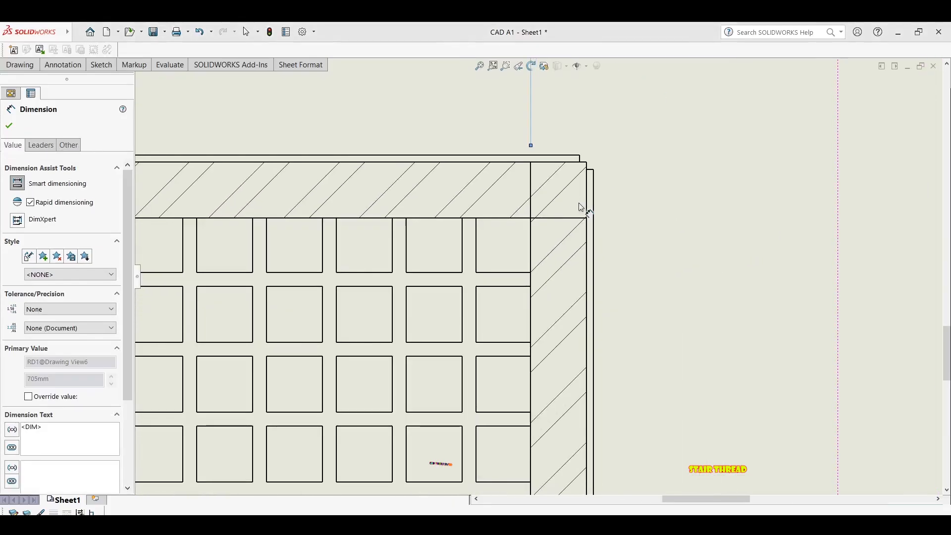
{"action": "key", "text": "Escape"}
Dimension the width of the section view's right hatched end bar, in line with the inner-length dimension above the view
{"action": "scroll", "coordinate": [569, 218], "scroll_direction": "up", "scroll_amount": 5}
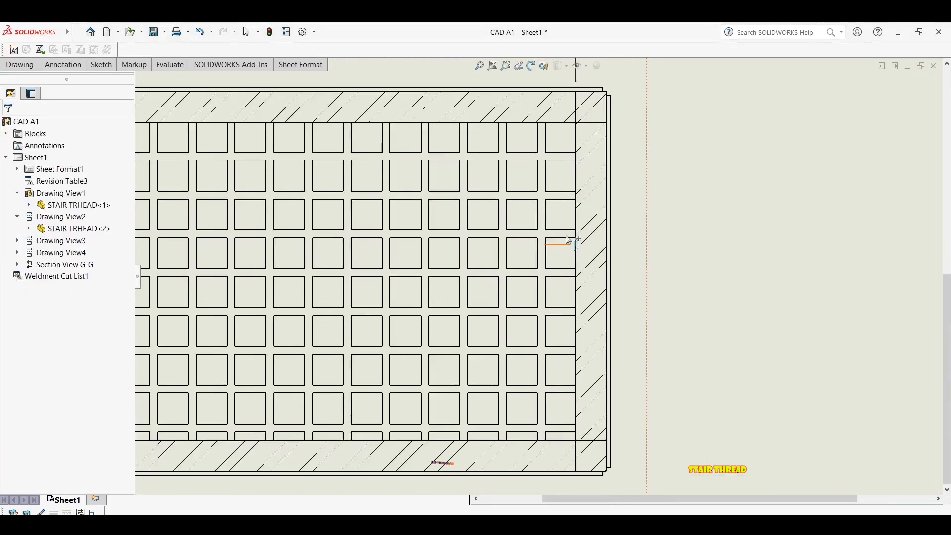
{"action": "middle_click_drag", "start_coordinate": [527, 248], "coordinate": [637, 246]}
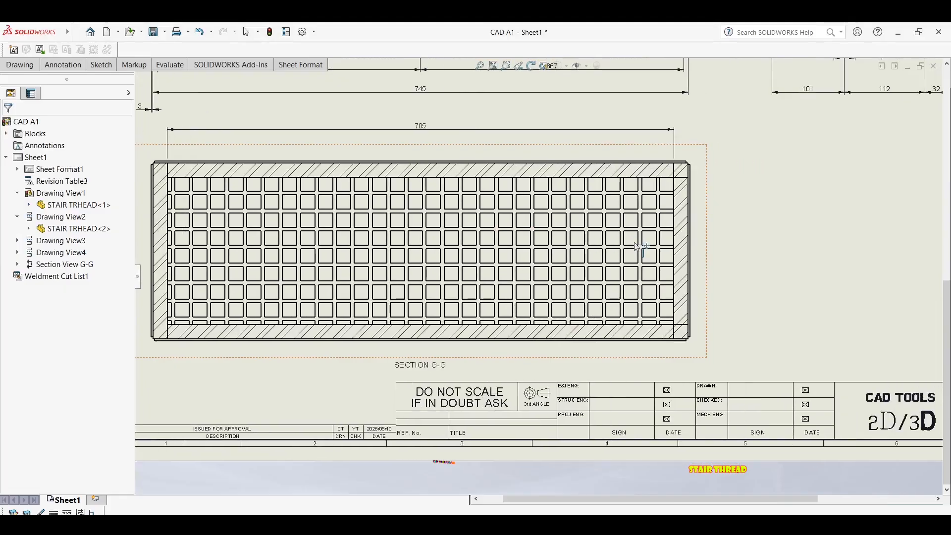
{"action": "scroll", "coordinate": [683, 188], "scroll_direction": "down", "scroll_amount": 4}
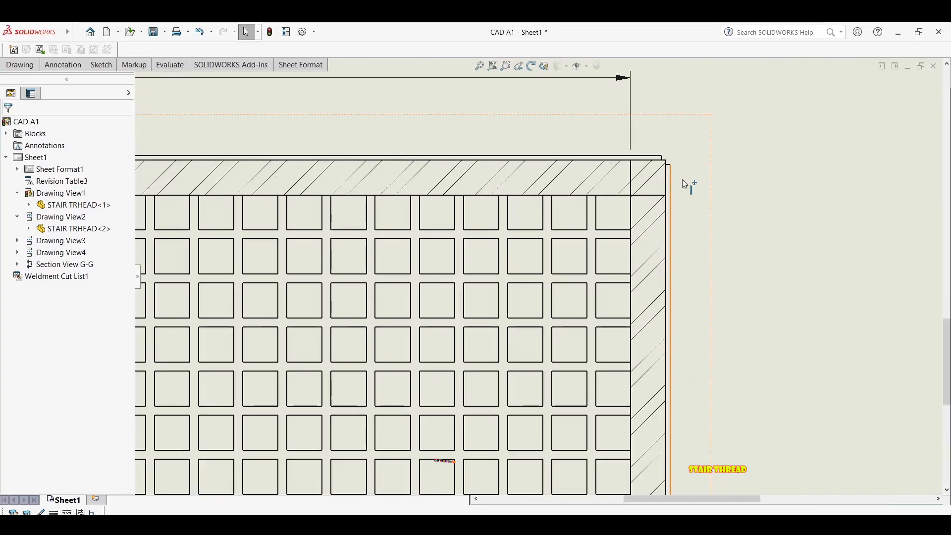
{"action": "left_click", "coordinate": [649, 200]}
{"action": "scroll", "coordinate": [644, 223], "scroll_direction": "up", "scroll_amount": 4}
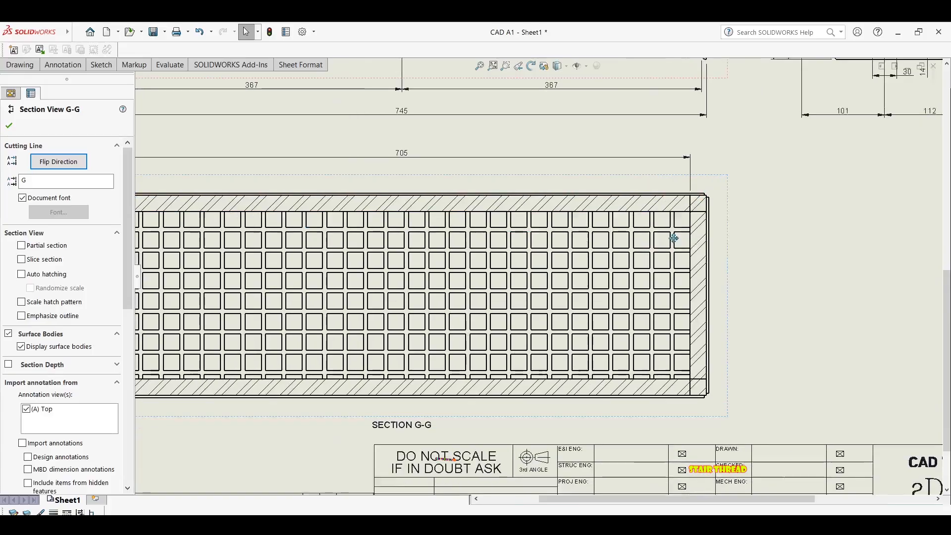
{"action": "middle_click_drag", "start_coordinate": [674, 238], "coordinate": [675, 227]}
{"action": "right_click_drag", "start_coordinate": [688, 220], "coordinate": [695, 207]}
{"action": "scroll", "coordinate": [692, 209], "scroll_direction": "down", "scroll_amount": 4}
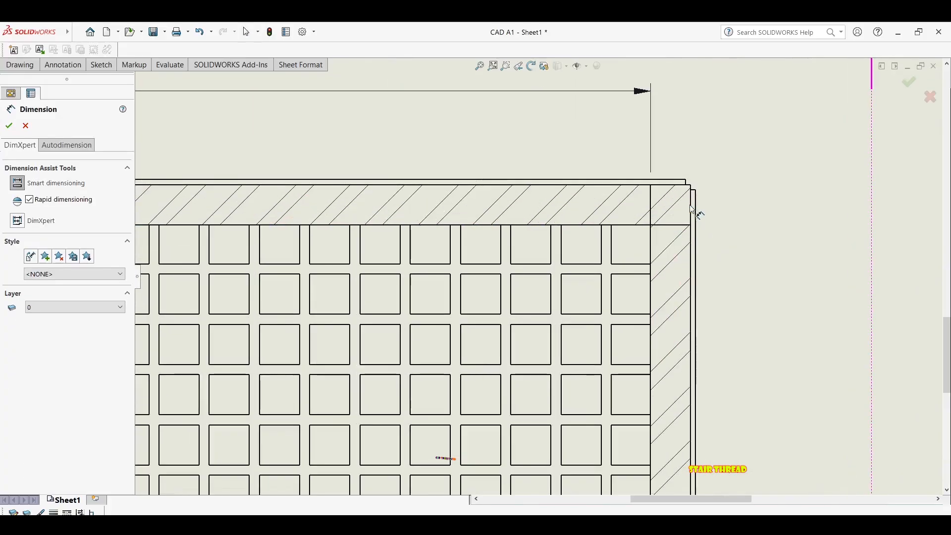
{"action": "left_click", "coordinate": [652, 201]}
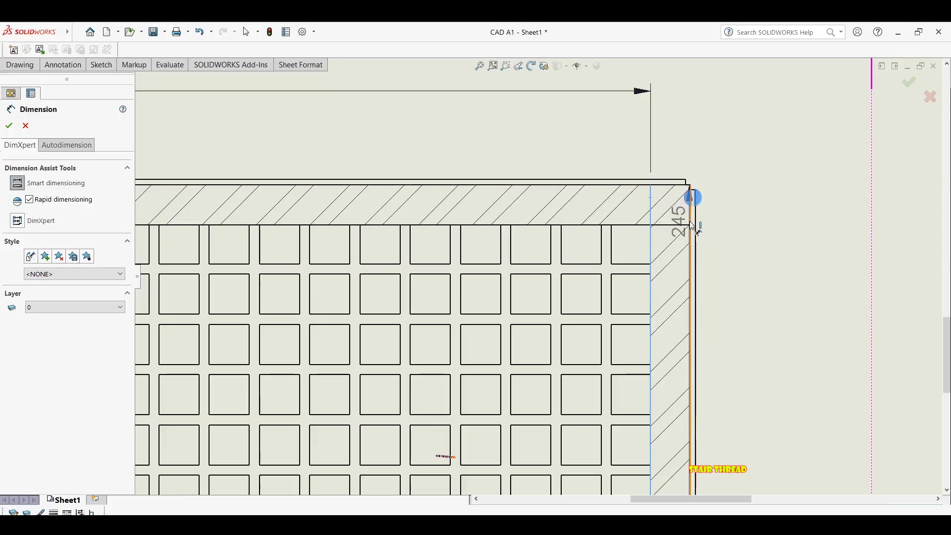
{"action": "left_click", "coordinate": [691, 223]}
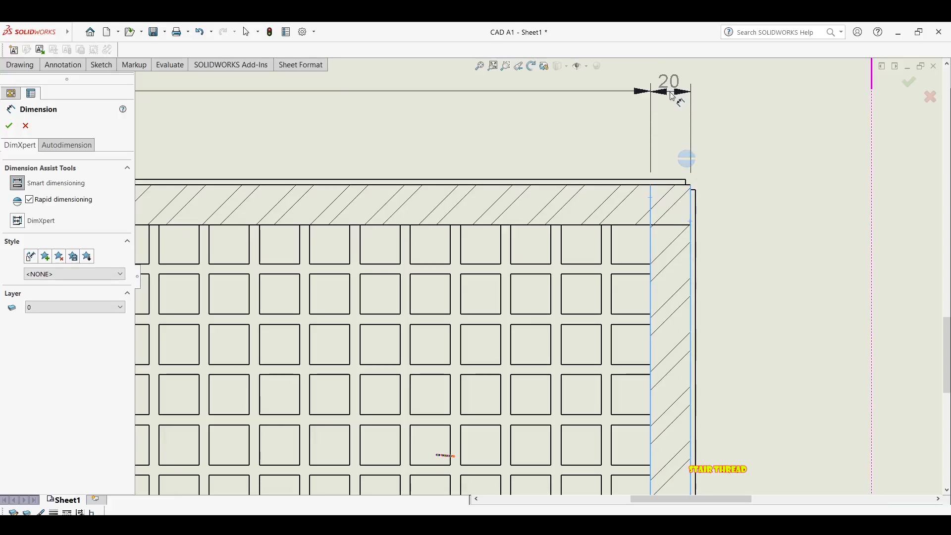
{"action": "left_click", "coordinate": [673, 95]}
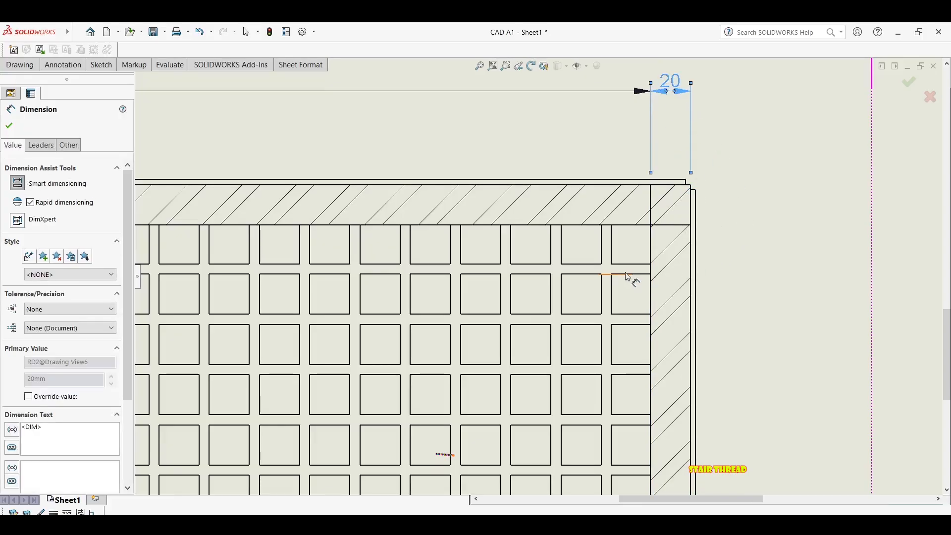
{"action": "scroll", "coordinate": [615, 273], "scroll_direction": "up", "scroll_amount": 1}
{"action": "key", "text": "Escape"}
Dimension the width of the section view's left hatched end bar, in line with the inner-length dimension above the view
{"action": "scroll", "coordinate": [560, 273], "scroll_direction": "up", "scroll_amount": 1}
{"action": "scroll", "coordinate": [829, 283], "scroll_direction": "up", "scroll_amount": 2}
{"action": "middle_click_drag", "start_coordinate": [297, 201], "coordinate": [587, 208]}
{"action": "scroll", "coordinate": [265, 237], "scroll_direction": "down", "scroll_amount": 3}
{"action": "middle_click_drag", "start_coordinate": [366, 315], "coordinate": [324, 314]}
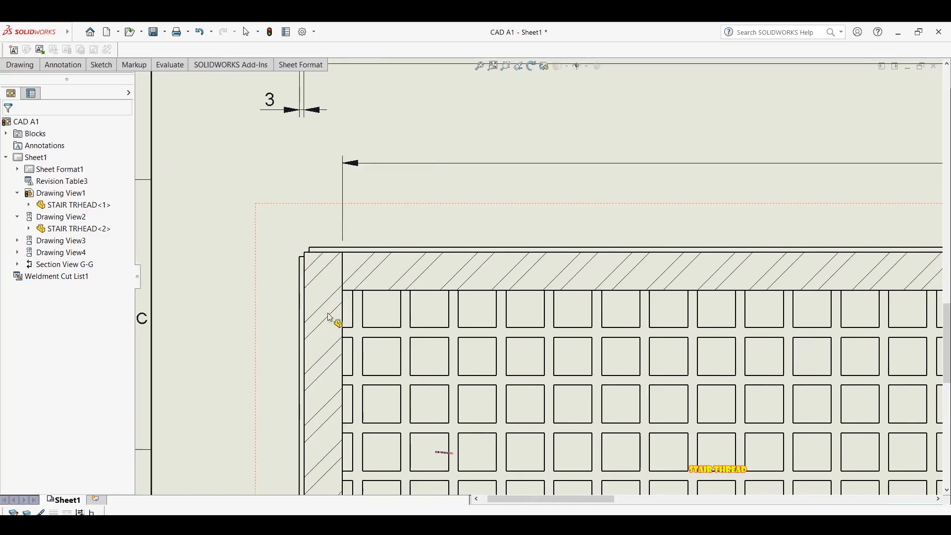
{"action": "right_click_drag", "start_coordinate": [324, 316], "coordinate": [322, 302]}
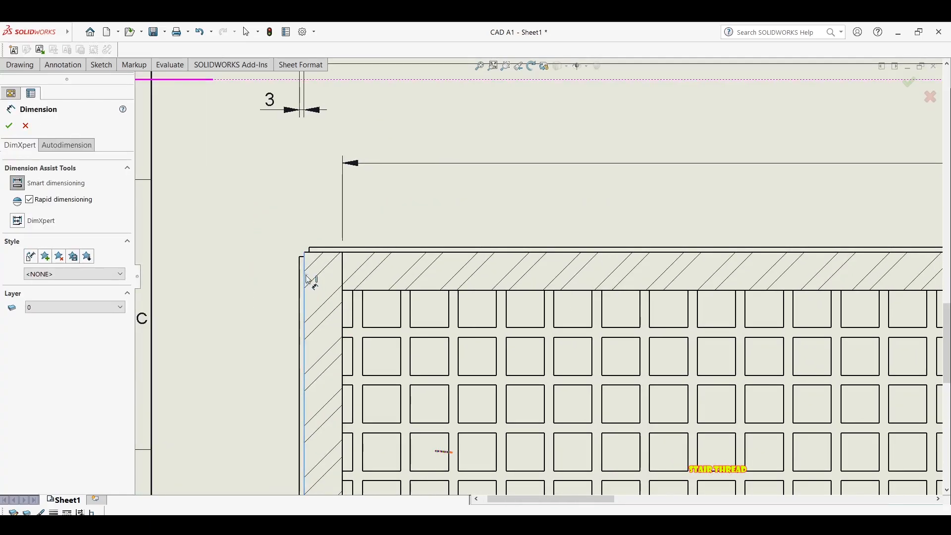
{"action": "left_click", "coordinate": [346, 275]}
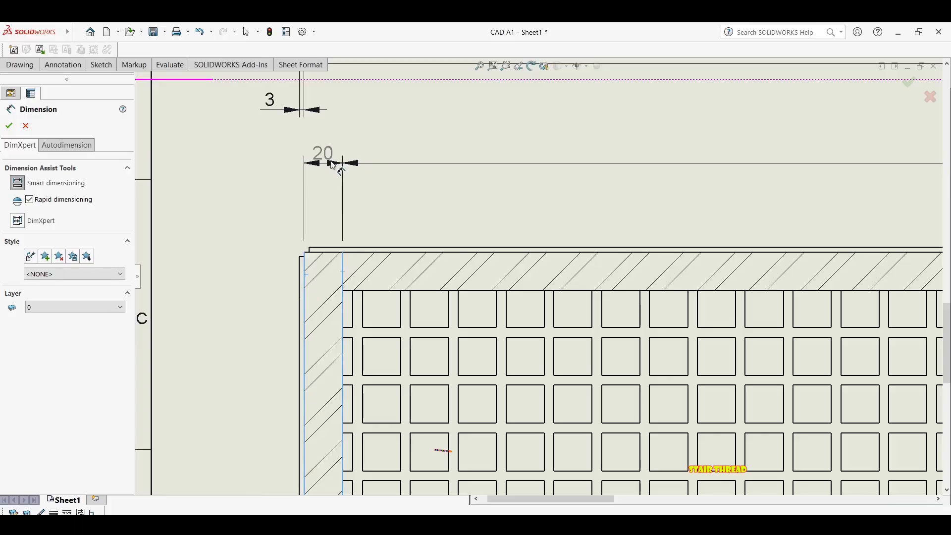
{"action": "left_click", "coordinate": [332, 165]}
{"action": "left_click", "coordinate": [287, 221]}
{"action": "scroll", "coordinate": [309, 283], "scroll_direction": "up", "scroll_amount": 1}
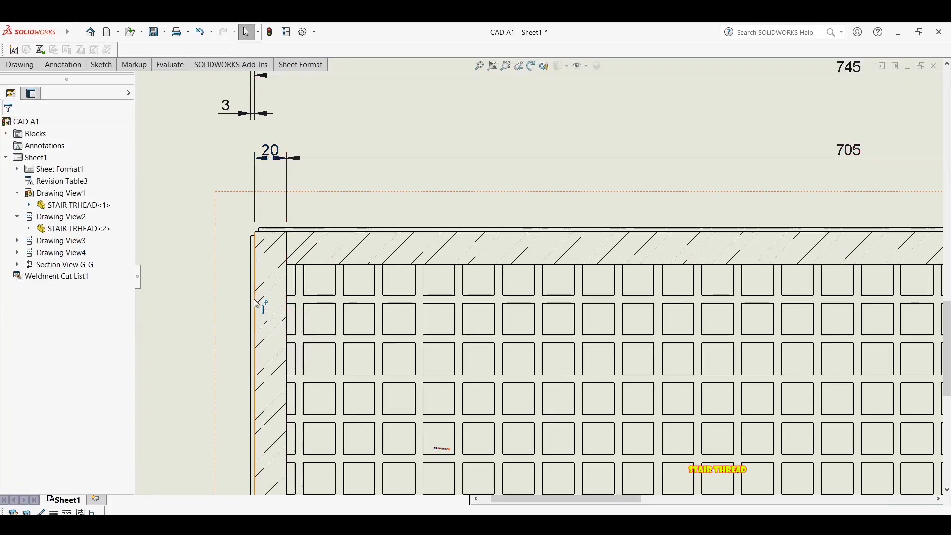
Attach a circular item balloon to the outer edge of section view G-G's left hatched end bar, beside the view
{"action": "scroll", "coordinate": [255, 274], "scroll_direction": "up", "scroll_amount": 1}
{"action": "middle_click_drag", "start_coordinate": [255, 274], "coordinate": [219, 238]}
{"action": "right_click_drag", "start_coordinate": [221, 231], "coordinate": [216, 245]}
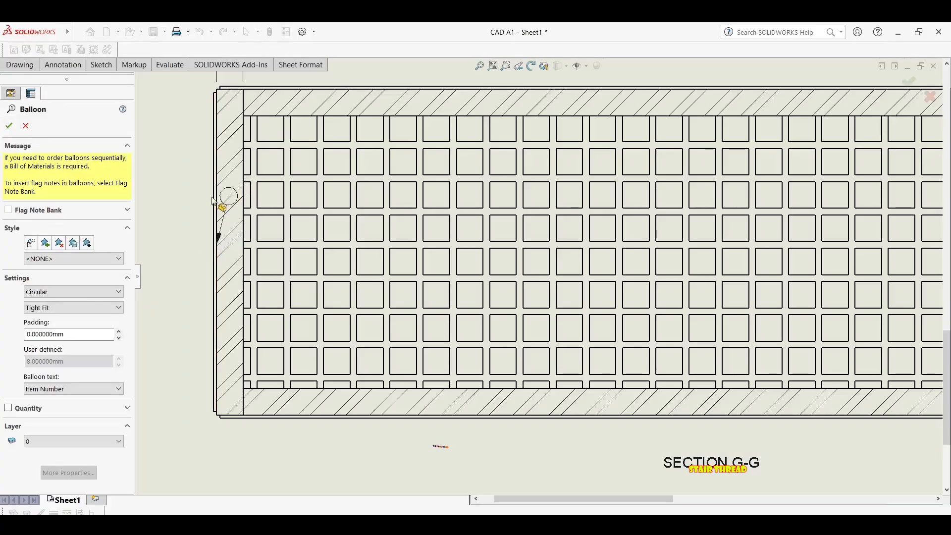
{"action": "key", "text": "Escape"}
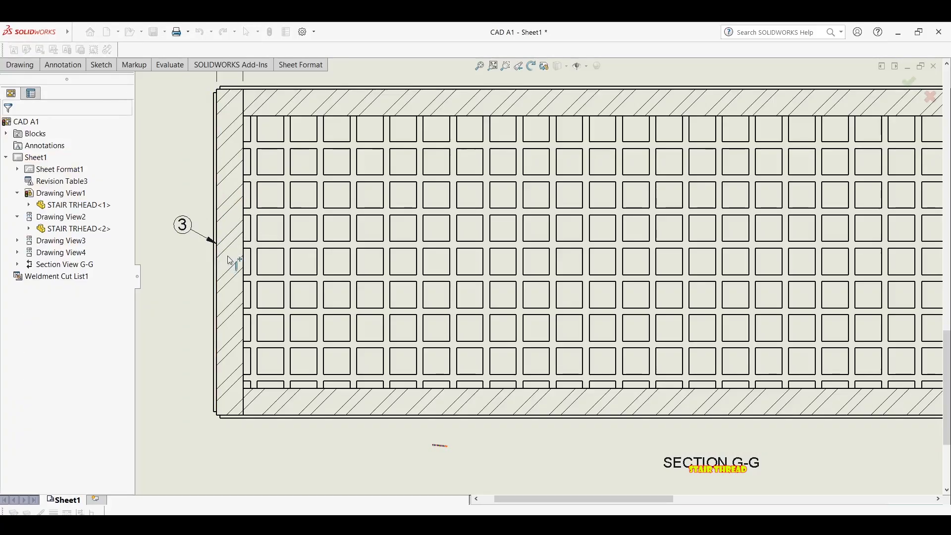
Attach a circular item balloon to the upper long hatched bar of section view G-G, above the view
{"action": "scroll", "coordinate": [465, 176], "scroll_direction": "up", "scroll_amount": 1}
{"action": "mouse_move", "coordinate": [465, 177]}
{"action": "middle_mouse_down"}
{"action": "mouse_move", "coordinate": [376, 257]}
{"action": "mouse_move", "coordinate": [229, 229]}
{"action": "middle_mouse_up"}
{"action": "scroll", "coordinate": [376, 257], "scroll_direction": "up", "scroll_amount": 1}
{"action": "key", "text": "f"}
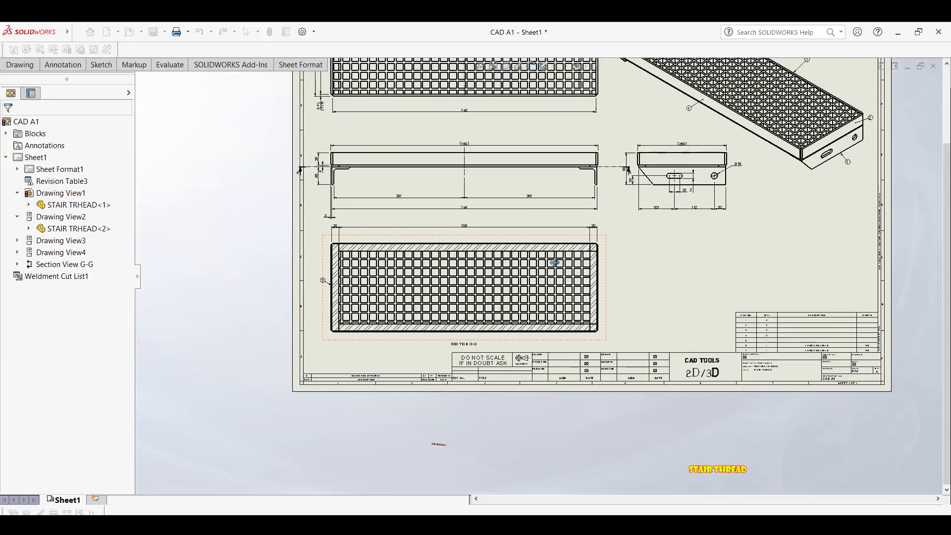
{"action": "middle_click_drag", "start_coordinate": [821, 154], "coordinate": [821, 167]}
{"action": "scroll", "coordinate": [820, 167], "scroll_direction": "down", "scroll_amount": 1}
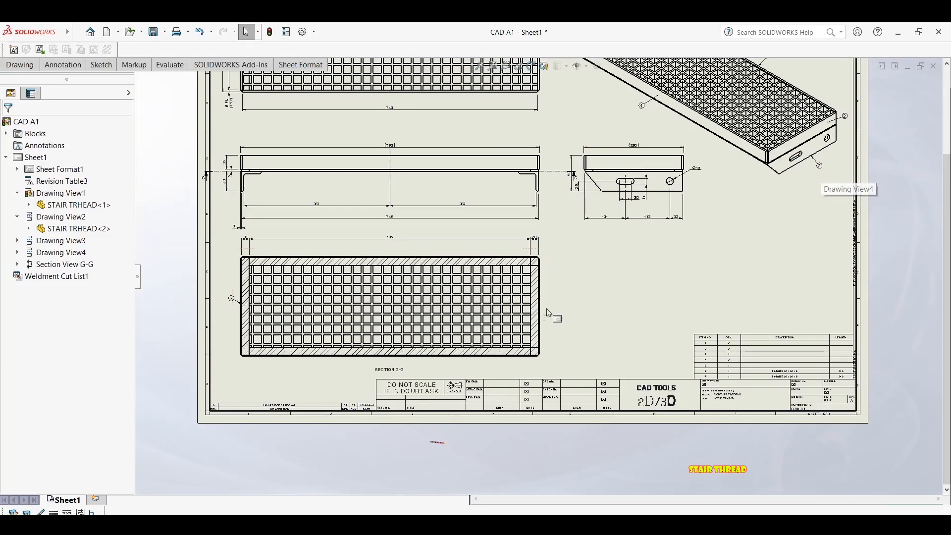
{"action": "key", "text": "Return"}
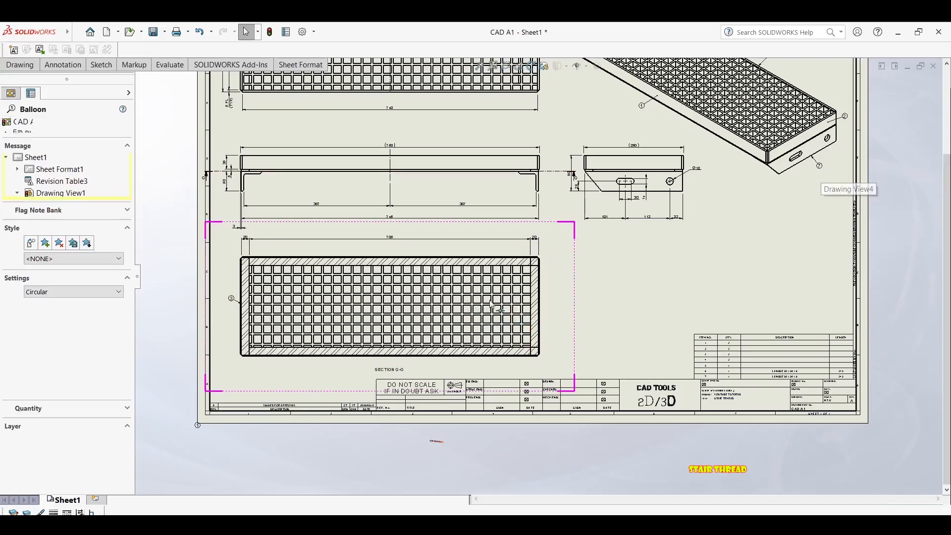
{"action": "scroll", "coordinate": [464, 296], "scroll_direction": "down", "scroll_amount": 10}
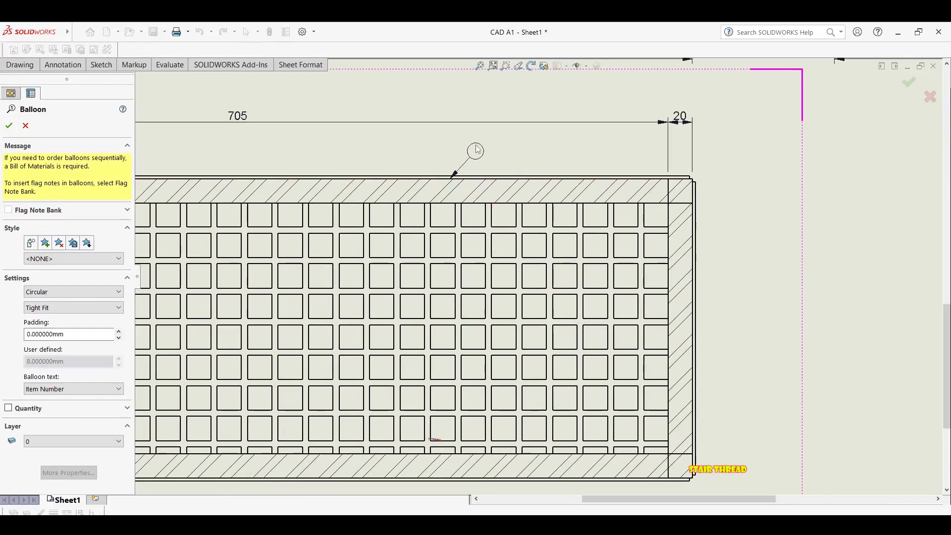
{"action": "key", "text": "Escape"}
{"action": "scroll", "coordinate": [525, 179], "scroll_direction": "up", "scroll_amount": 4}
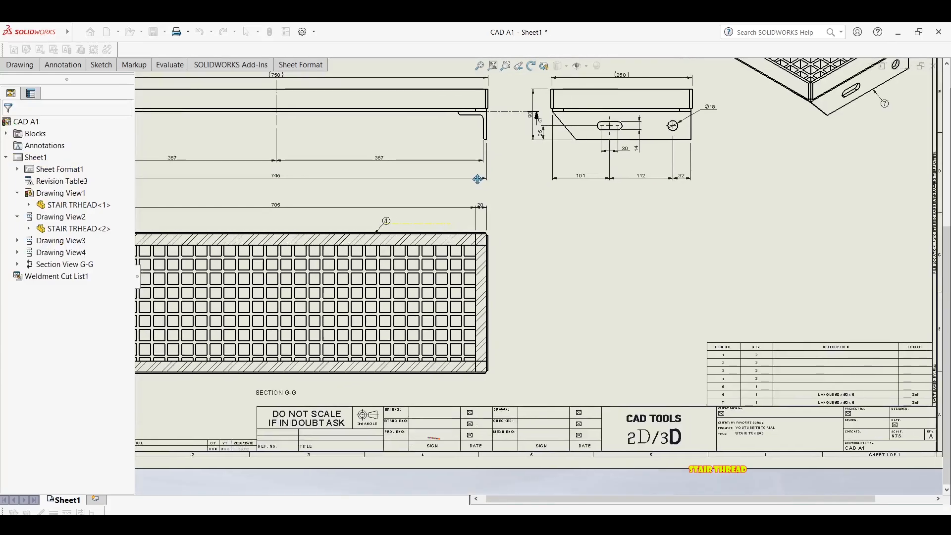
Move the front view slightly up, away from section view G-G and its dimensions
{"action": "scroll", "coordinate": [521, 205], "scroll_direction": "up", "scroll_amount": 2}
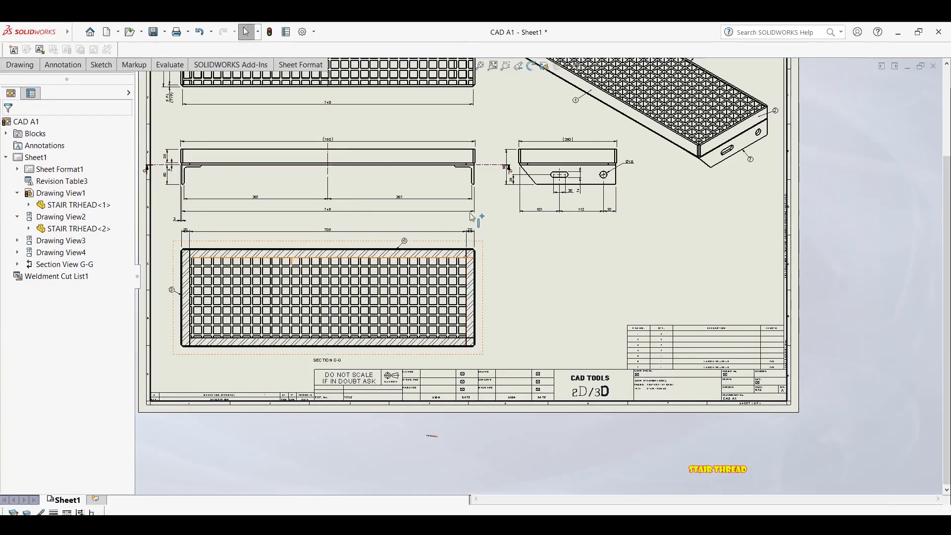
{"action": "middle_click_drag", "start_coordinate": [629, 242], "coordinate": [604, 255]}
{"action": "scroll", "coordinate": [485, 264], "scroll_direction": "up", "scroll_amount": 3}
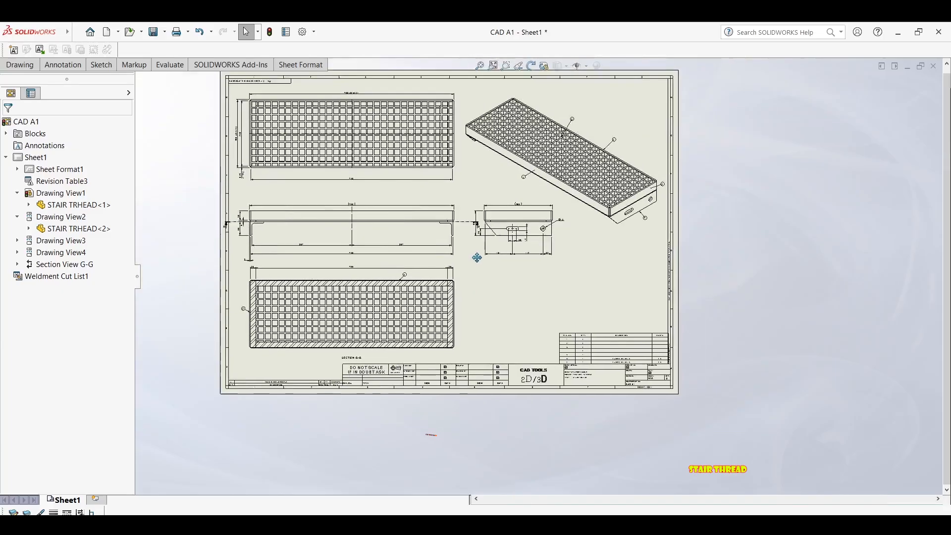
{"action": "middle_click_drag", "start_coordinate": [477, 259], "coordinate": [456, 263]}
{"action": "scroll", "coordinate": [415, 244], "scroll_direction": "down", "scroll_amount": 1}
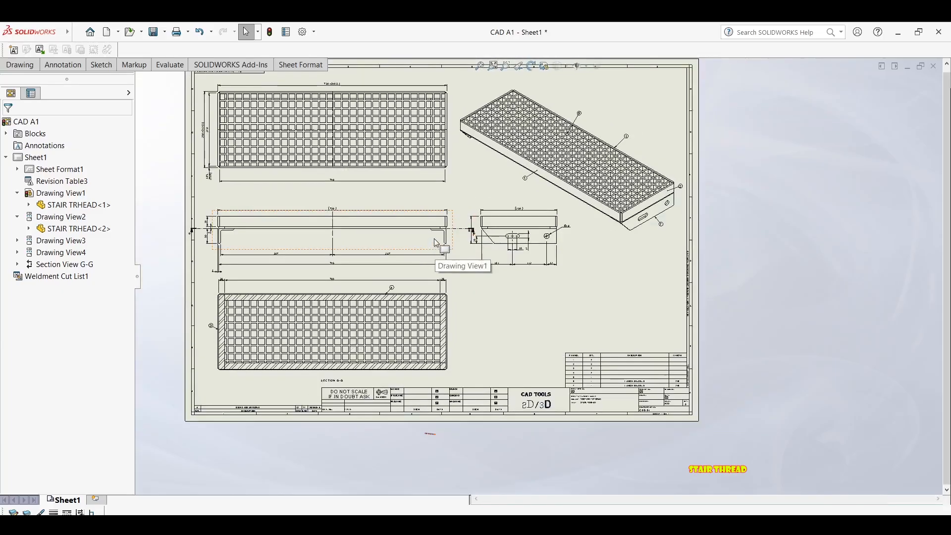
{"action": "left_click", "coordinate": [434, 239]}
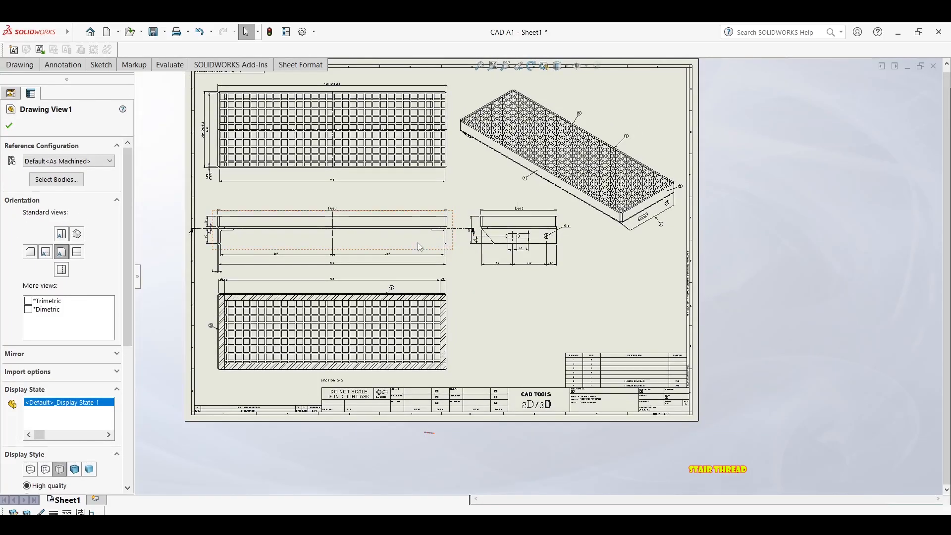
{"action": "left_click_drag", "start_coordinate": [418, 242], "coordinate": [419, 237]}
{"action": "left_click", "coordinate": [498, 273]}
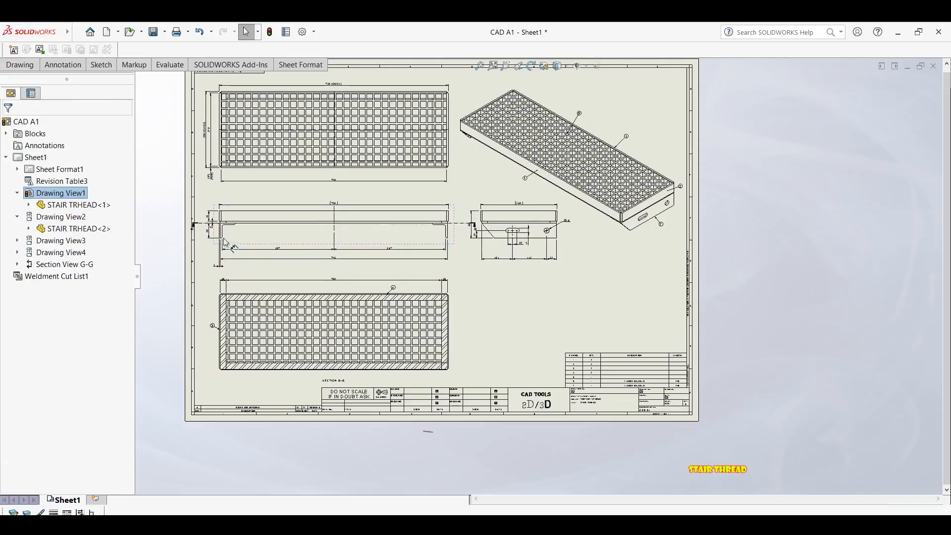
Move the G-G section line in the front view slightly up onto the top edge of the angle brackets
{"action": "scroll", "coordinate": [226, 242], "scroll_direction": "down", "scroll_amount": 3}
{"action": "left_click", "coordinate": [237, 219]}
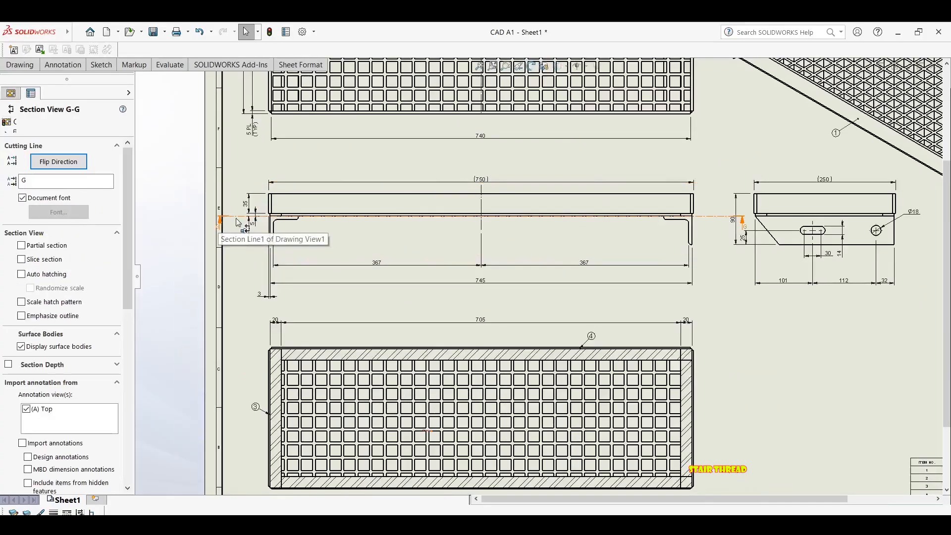
{"action": "scroll", "coordinate": [239, 216], "scroll_direction": "down", "scroll_amount": 2}
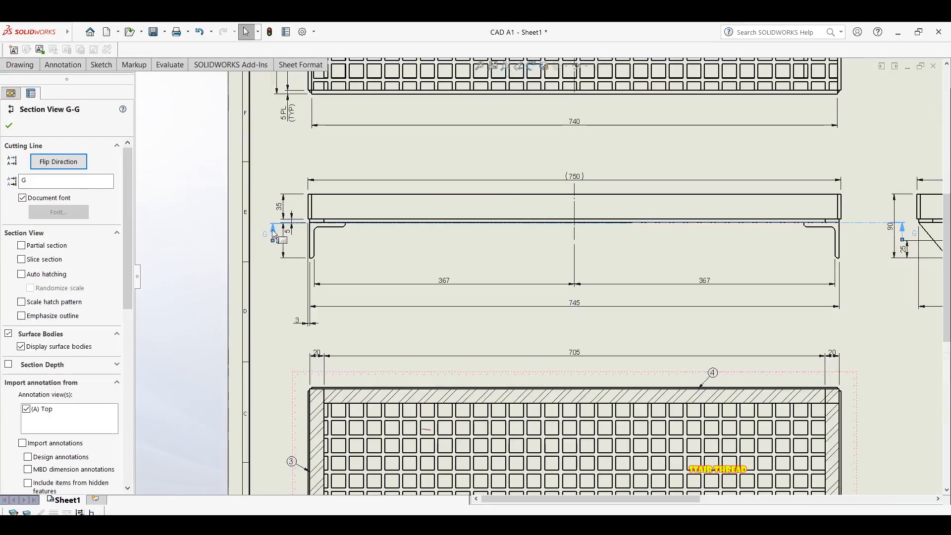
{"action": "scroll", "coordinate": [313, 225], "scroll_direction": "down", "scroll_amount": 2}
{"action": "scroll", "coordinate": [459, 252], "scroll_direction": "down", "scroll_amount": 4}
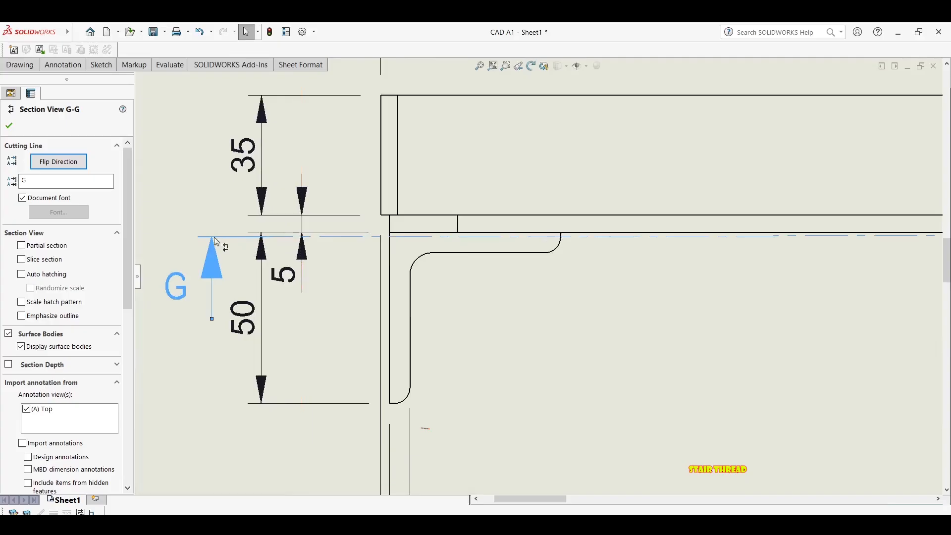
{"action": "mouse_move", "coordinate": [203, 243]}
{"action": "left_mouse_down"}
{"action": "mouse_move", "coordinate": [189, 240]}
{"action": "mouse_move", "coordinate": [194, 228]}
{"action": "left_mouse_up"}
{"action": "left_click_drag", "start_coordinate": [192, 225], "coordinate": [192, 230]}
{"action": "key", "text": "Escape"}
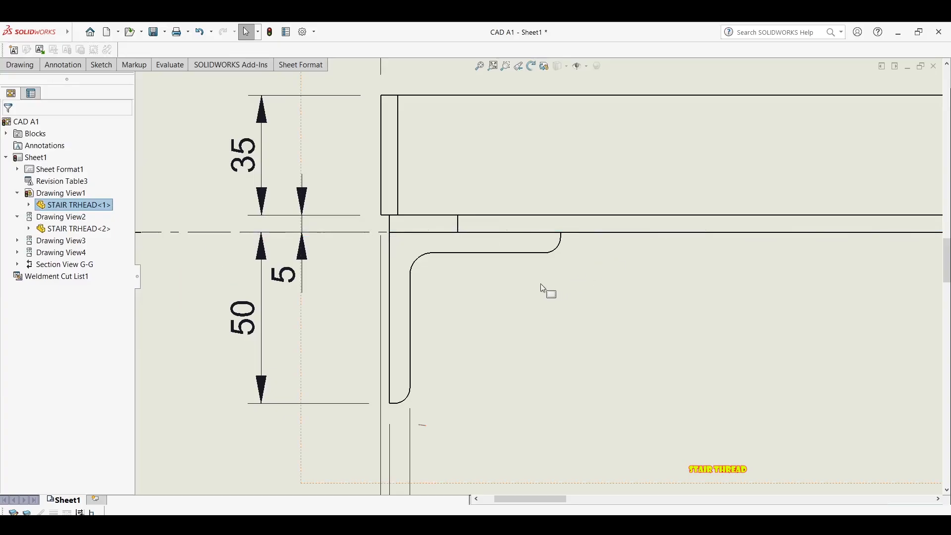
Shorten the left end of the G-G section line so its arrow sits closer to the front view
{"action": "scroll", "coordinate": [543, 288], "scroll_direction": "up", "scroll_amount": 3}
{"action": "scroll", "coordinate": [343, 270], "scroll_direction": "down", "scroll_amount": 5}
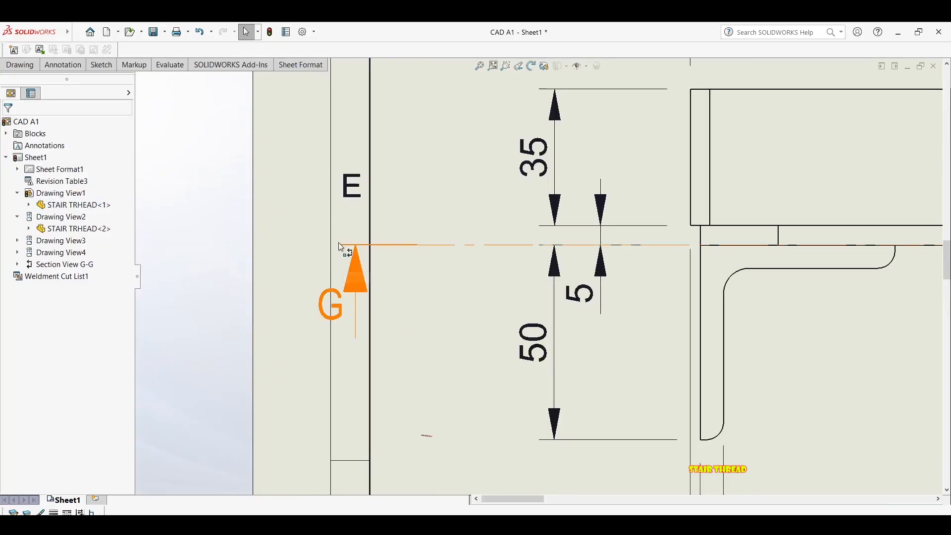
{"action": "left_click", "coordinate": [401, 244]}
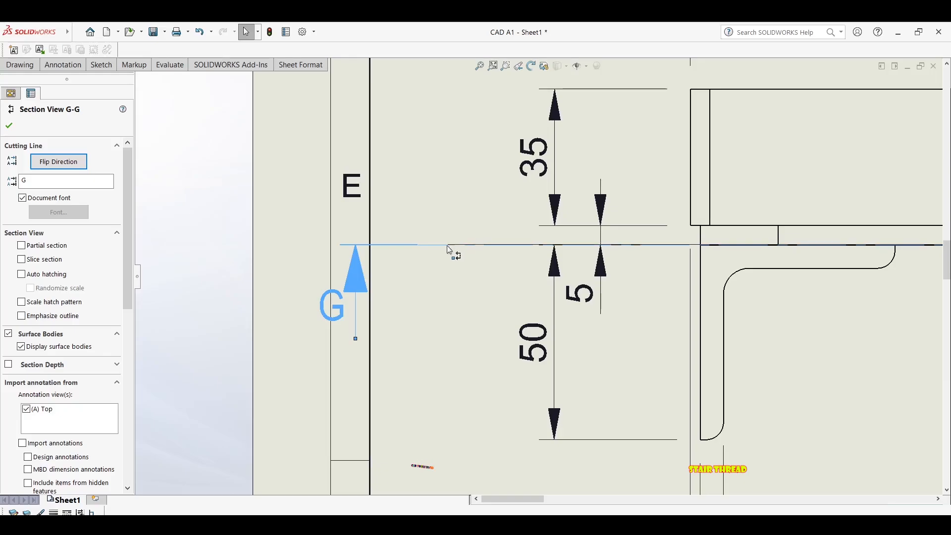
{"action": "left_click_drag", "start_coordinate": [340, 245], "coordinate": [448, 245]}
{"action": "scroll", "coordinate": [627, 248], "scroll_direction": "up", "scroll_amount": 7}
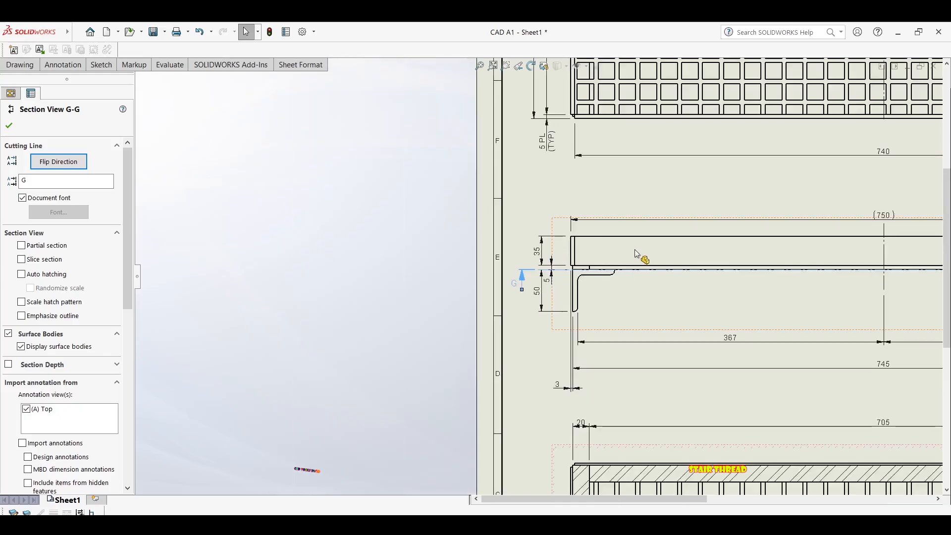
Shorten the right end of the G-G section line so its arrow sits just beside the front view, clear of the side view
{"action": "middle_click_drag", "start_coordinate": [896, 246], "coordinate": [499, 259]}
{"action": "left_click", "coordinate": [500, 260]}
{"action": "middle_click_drag", "start_coordinate": [828, 299], "coordinate": [705, 304]}
{"action": "scroll", "coordinate": [705, 304], "scroll_direction": "down", "scroll_amount": 7}
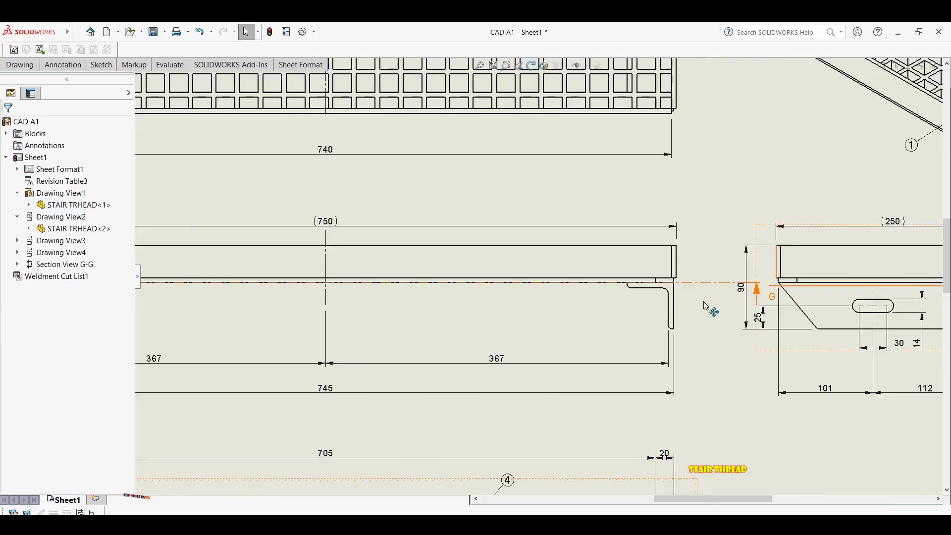
{"action": "left_click", "coordinate": [698, 281]}
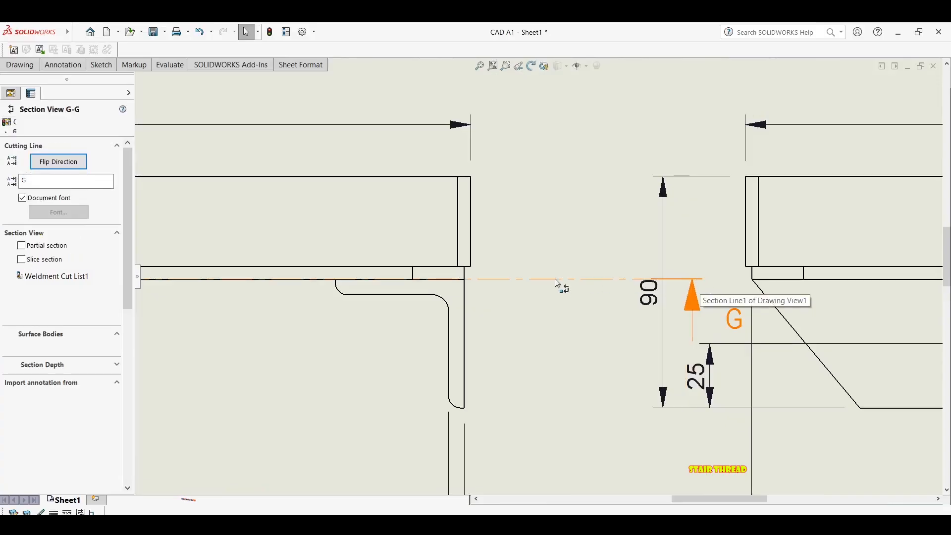
{"action": "left_click_drag", "start_coordinate": [519, 286], "coordinate": [513, 277]}
{"action": "left_click", "coordinate": [512, 259]}
{"action": "scroll", "coordinate": [502, 264], "scroll_direction": "up", "scroll_amount": 7}
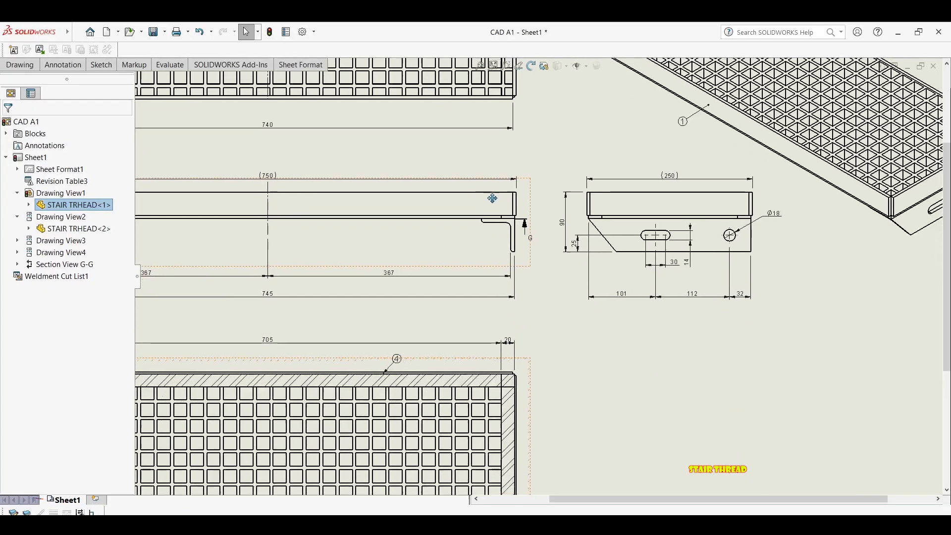
Rebuild the drawing and check the cut list table's item numbers against the balloons on the isometric view
{"action": "scroll", "coordinate": [492, 198], "scroll_direction": "up", "scroll_amount": 5}
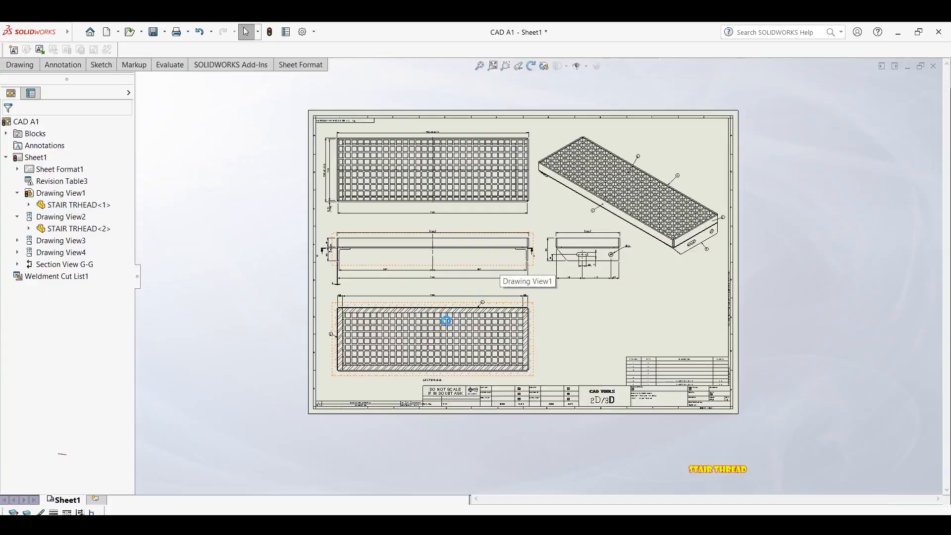
{"action": "key", "text": "ctrl+b"}
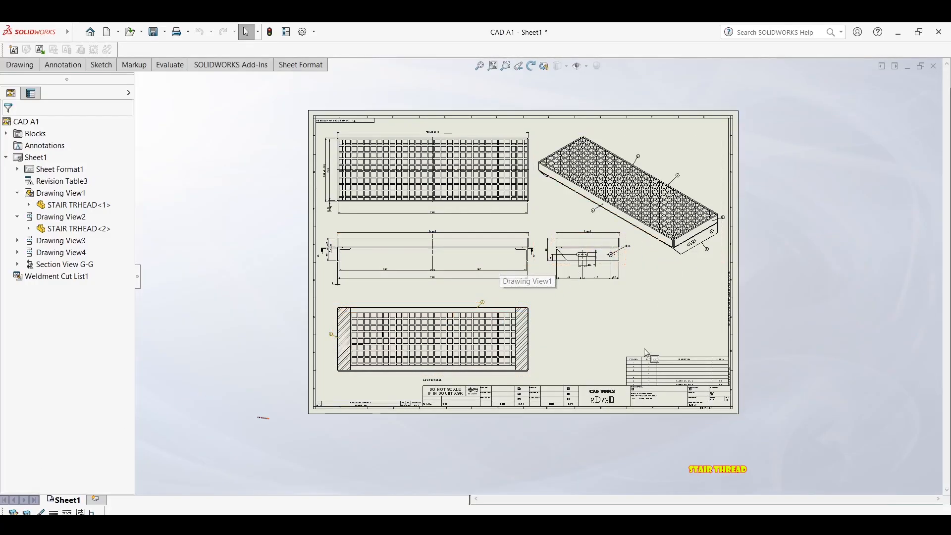
{"action": "scroll", "coordinate": [647, 353], "scroll_direction": "down", "scroll_amount": 5}
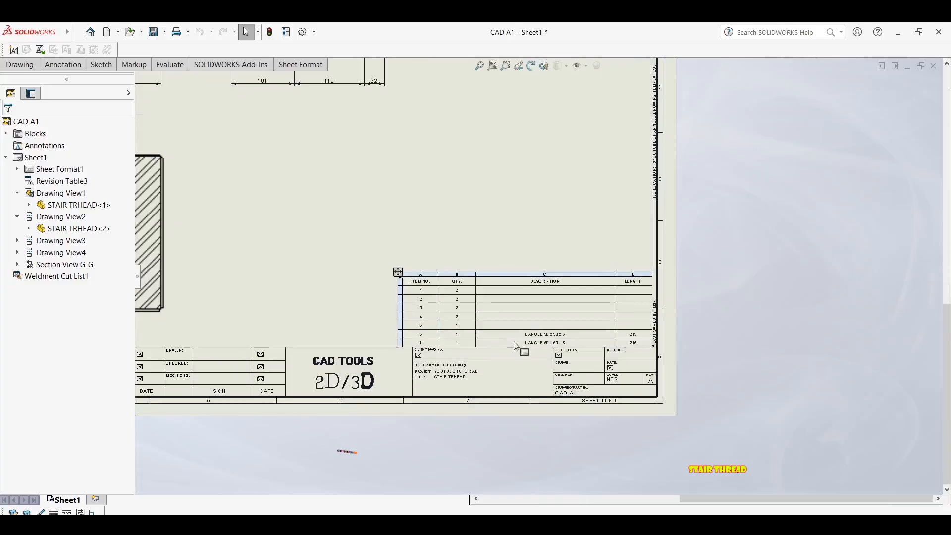
{"action": "scroll", "coordinate": [516, 346], "scroll_direction": "down", "scroll_amount": 3}
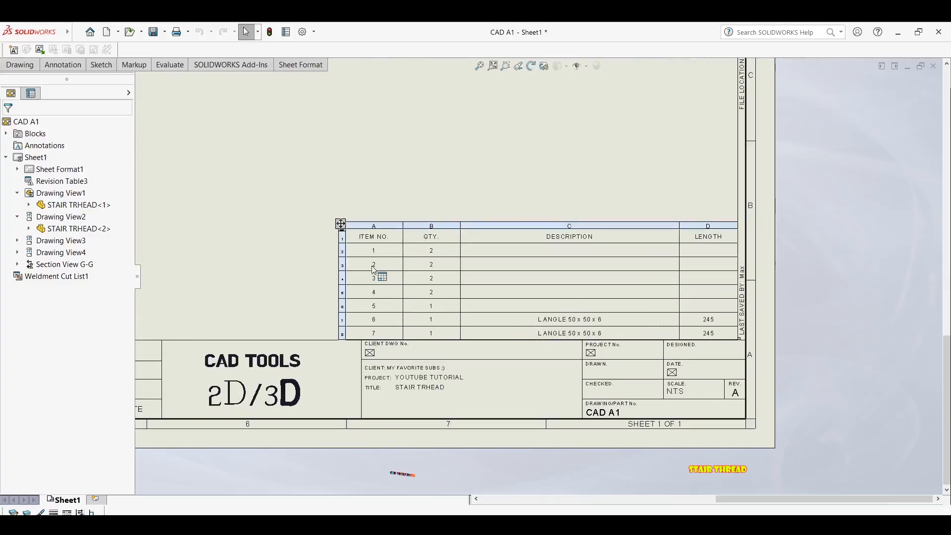
{"action": "scroll", "coordinate": [383, 323], "scroll_direction": "up", "scroll_amount": 6}
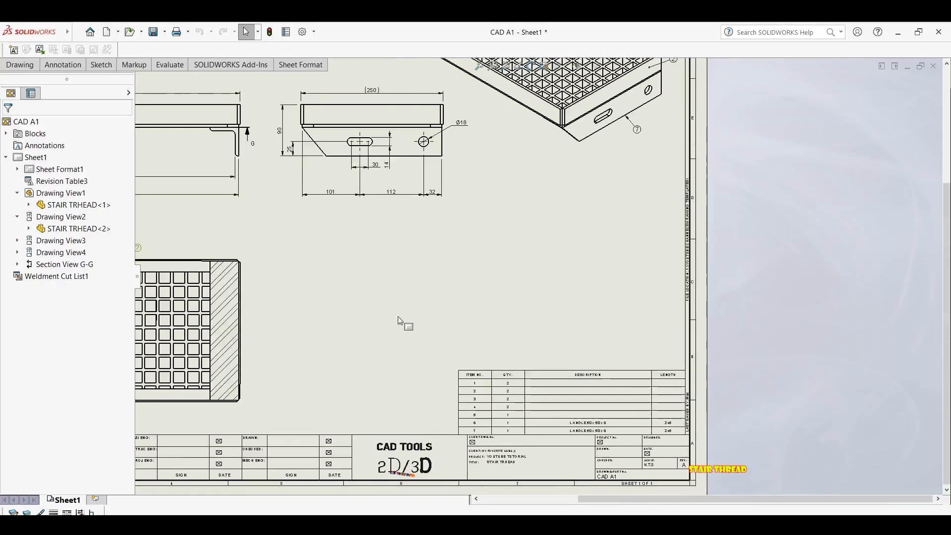
{"action": "scroll", "coordinate": [533, 153], "scroll_direction": "down", "scroll_amount": 1}
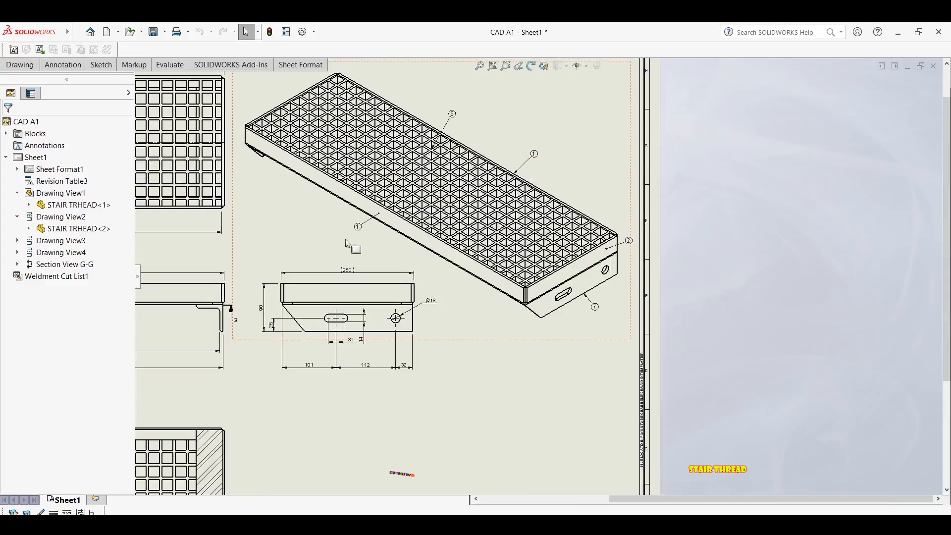
{"action": "middle_click_drag", "start_coordinate": [229, 386], "coordinate": [488, 231]}
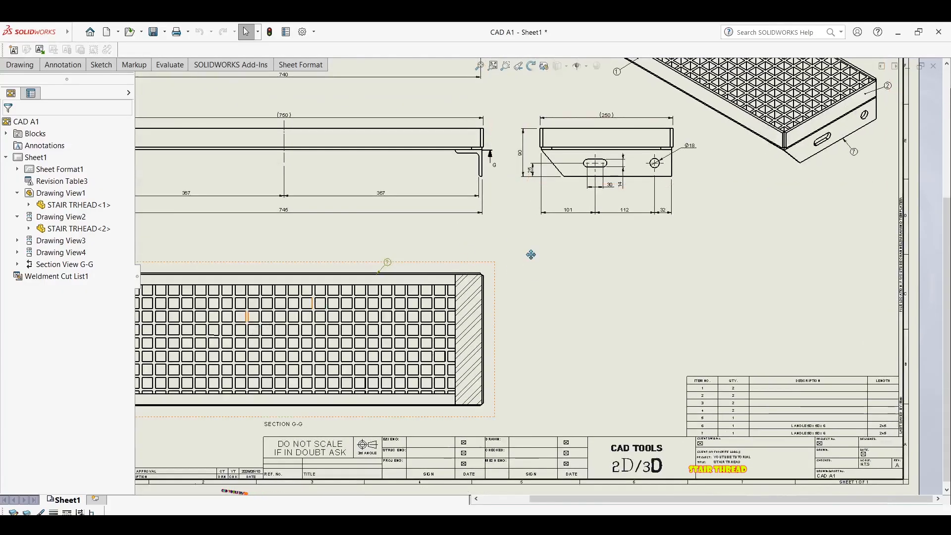
Reattach the leader of the balloon above section view G-G to the face of the upper long bar
{"action": "middle_click_drag", "start_coordinate": [531, 255], "coordinate": [810, 191]}
{"action": "scroll", "coordinate": [687, 195], "scroll_direction": "down", "scroll_amount": 4}
{"action": "scroll", "coordinate": [633, 225], "scroll_direction": "down", "scroll_amount": 8}
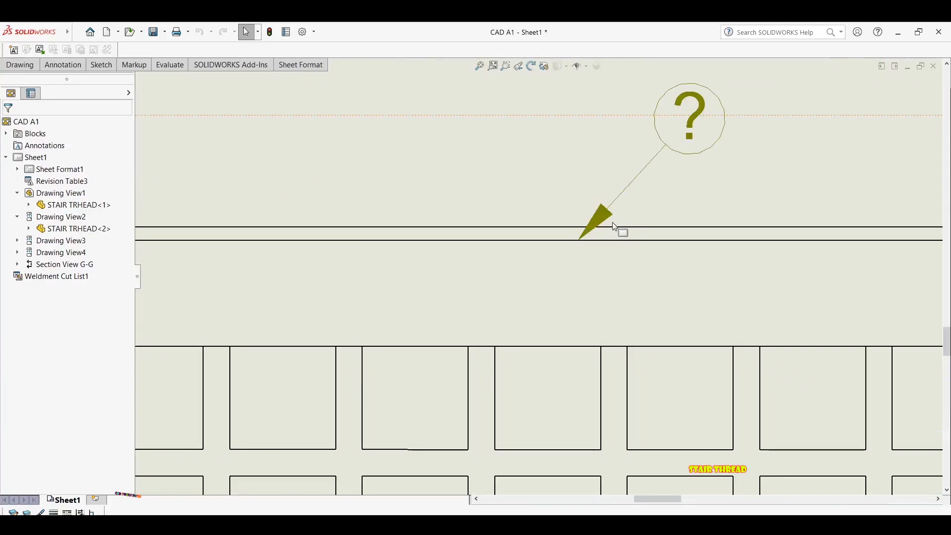
{"action": "left_click", "coordinate": [575, 250]}
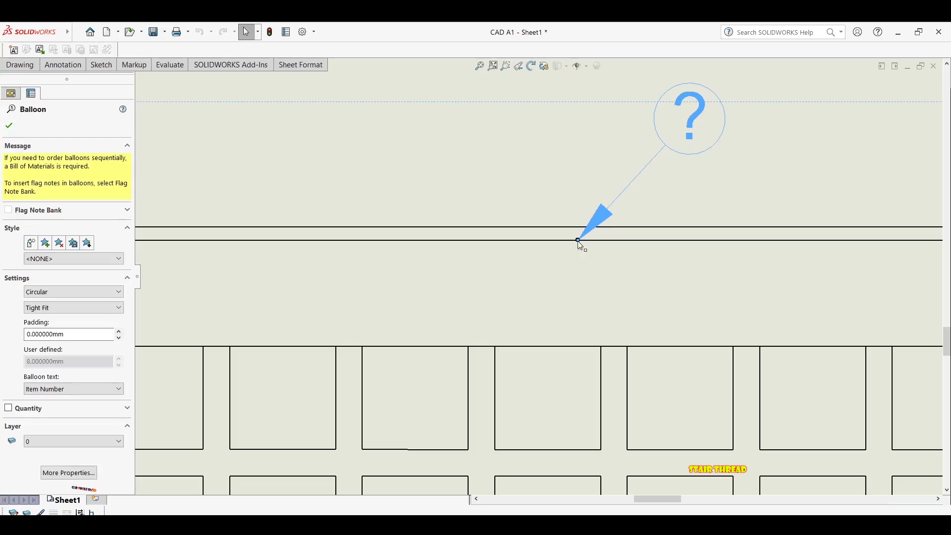
{"action": "left_click_drag", "start_coordinate": [579, 242], "coordinate": [496, 297]}
{"action": "scroll", "coordinate": [538, 286], "scroll_direction": "up", "scroll_amount": 5}
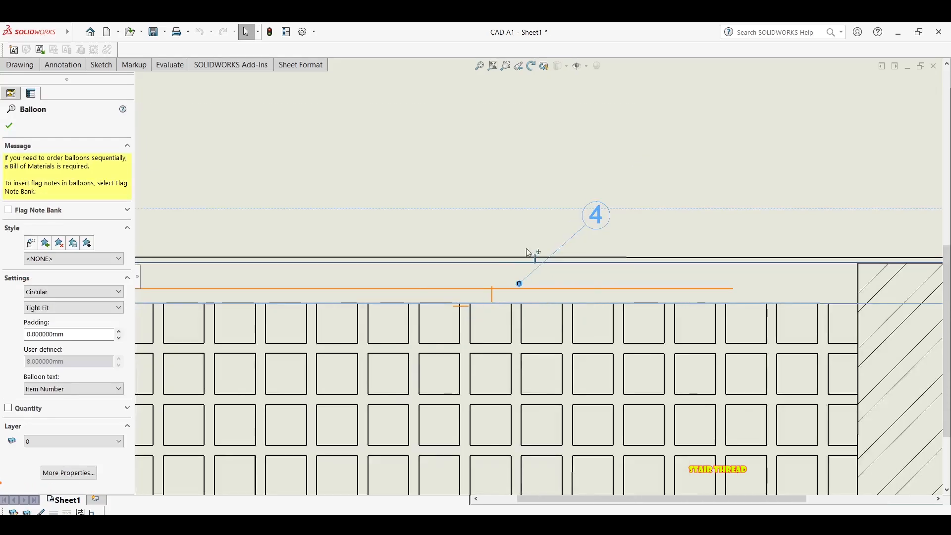
Reattach the leader of the balloon beside section view G-G to the left hatched end area
{"action": "scroll", "coordinate": [528, 253], "scroll_direction": "up", "scroll_amount": 4}
{"action": "scroll", "coordinate": [297, 218], "scroll_direction": "down", "scroll_amount": 6}
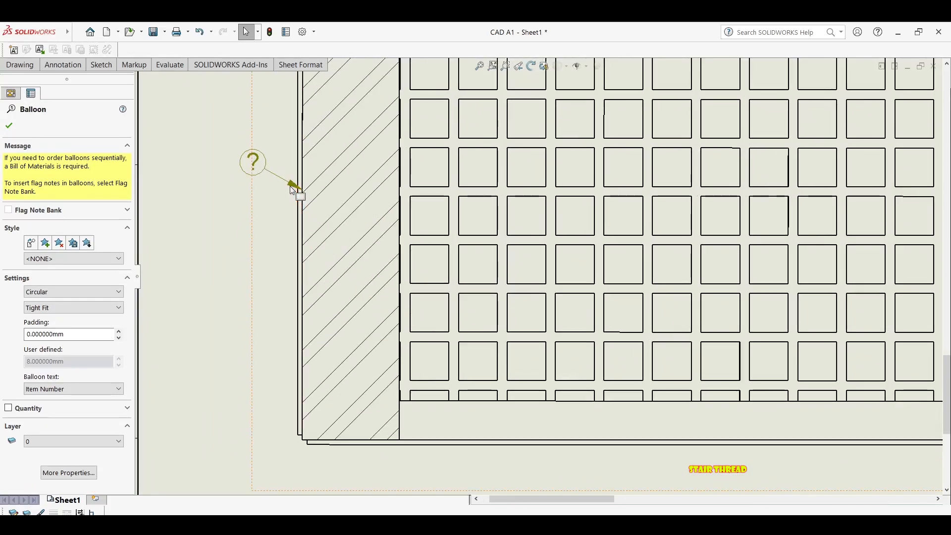
{"action": "left_click", "coordinate": [300, 195]}
{"action": "left_click", "coordinate": [298, 188]}
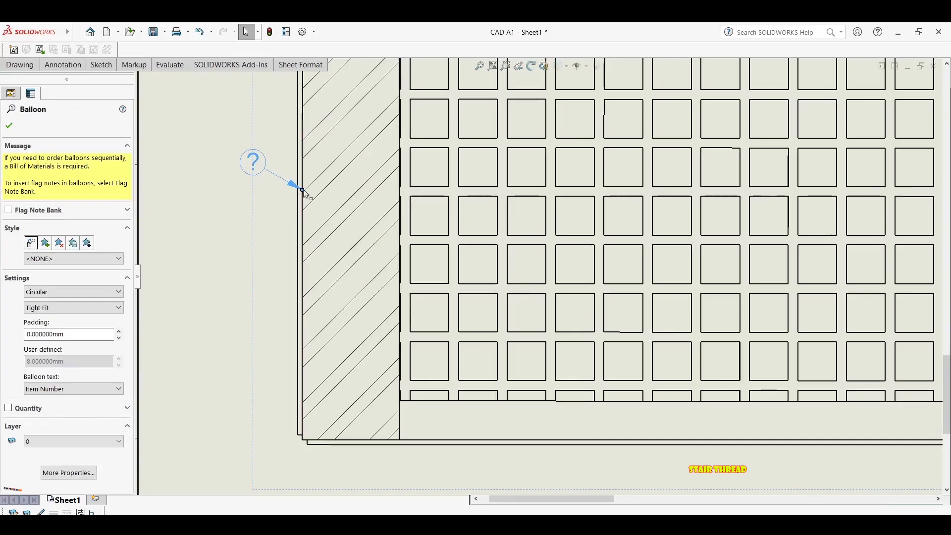
{"action": "left_click_drag", "start_coordinate": [303, 190], "coordinate": [326, 199]}
{"action": "scroll", "coordinate": [479, 222], "scroll_direction": "up", "scroll_amount": 6}
{"action": "middle_click_drag", "start_coordinate": [480, 221], "coordinate": [232, 200]}
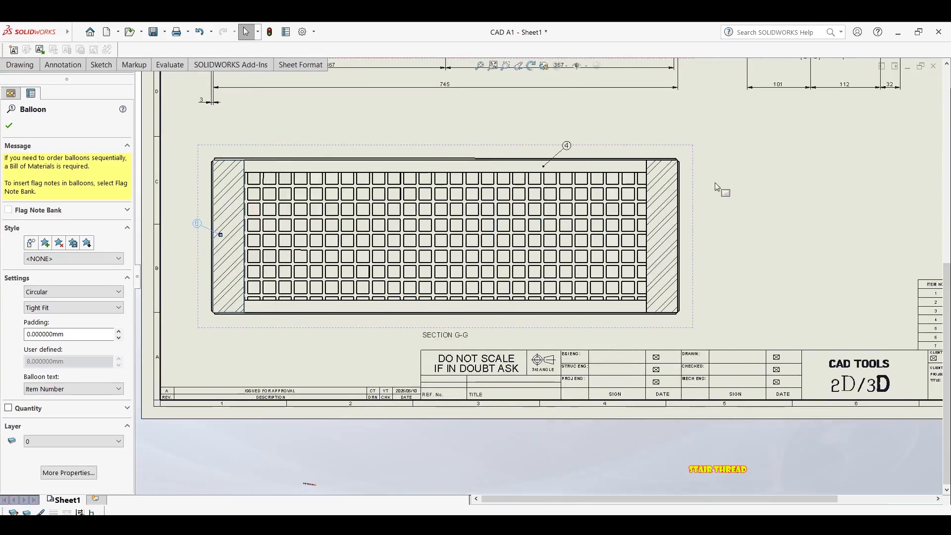
Move the G-G section line on the front view up to the mid-thickness of the 5 mm strip and update the section view
{"action": "scroll", "coordinate": [699, 154], "scroll_direction": "up", "scroll_amount": 2}
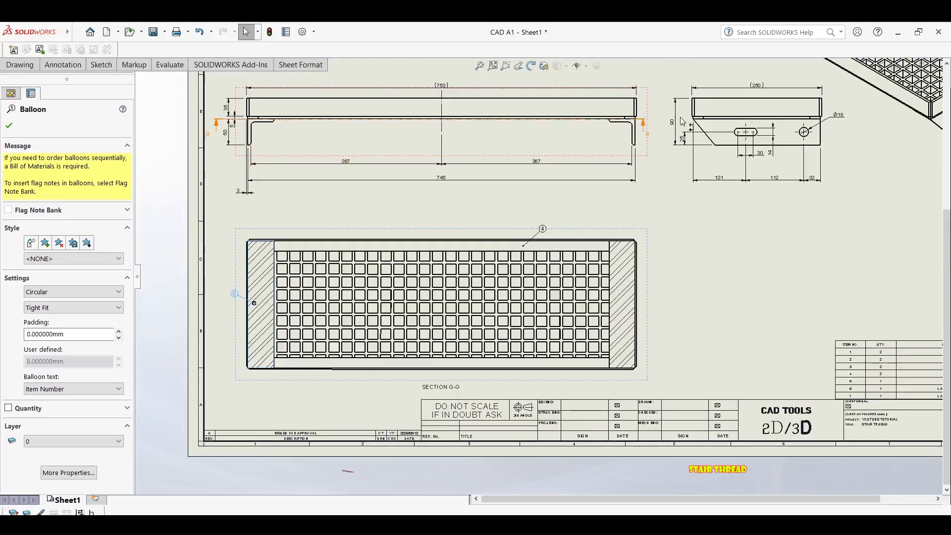
{"action": "middle_click_drag", "start_coordinate": [586, 168], "coordinate": [399, 186]}
{"action": "scroll", "coordinate": [679, 144], "scroll_direction": "up", "scroll_amount": 1}
{"action": "mouse_move", "coordinate": [664, 144]}
{"action": "middle_mouse_down"}
{"action": "mouse_move", "coordinate": [642, 199]}
{"action": "mouse_move", "coordinate": [658, 239]}
{"action": "mouse_move", "coordinate": [721, 205]}
{"action": "middle_mouse_up"}
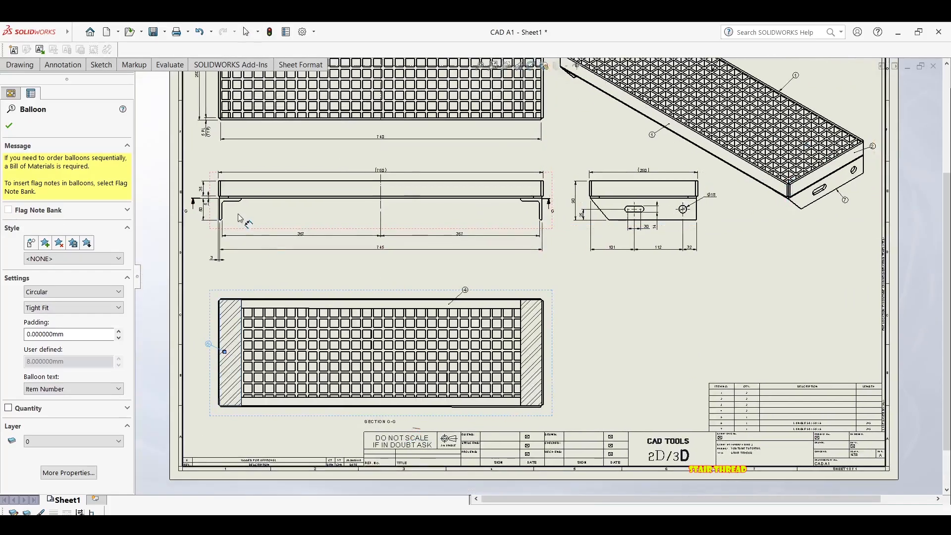
{"action": "scroll", "coordinate": [294, 210], "scroll_direction": "down", "scroll_amount": 6}
{"action": "scroll", "coordinate": [293, 208], "scroll_direction": "down", "scroll_amount": 5}
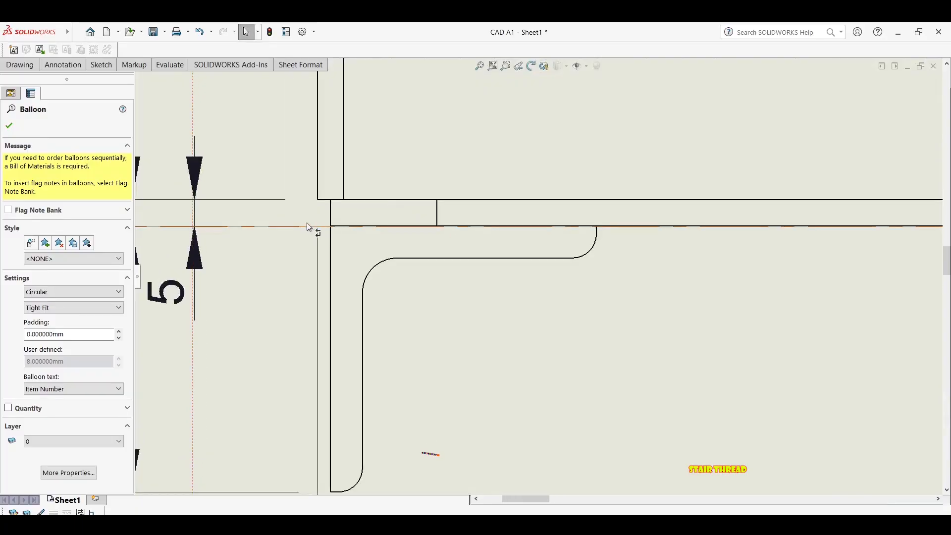
{"action": "left_click", "coordinate": [307, 222]}
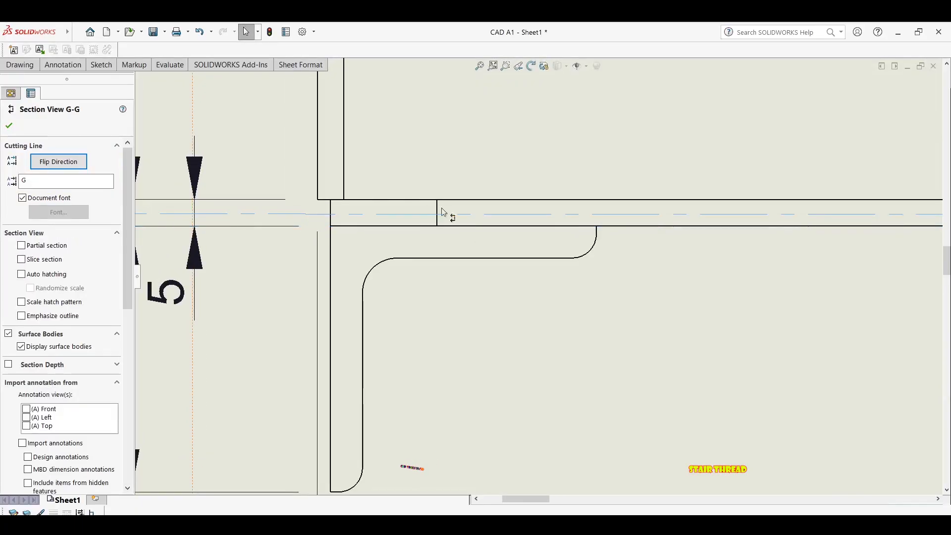
{"action": "scroll", "coordinate": [510, 221], "scroll_direction": "up", "scroll_amount": 10}
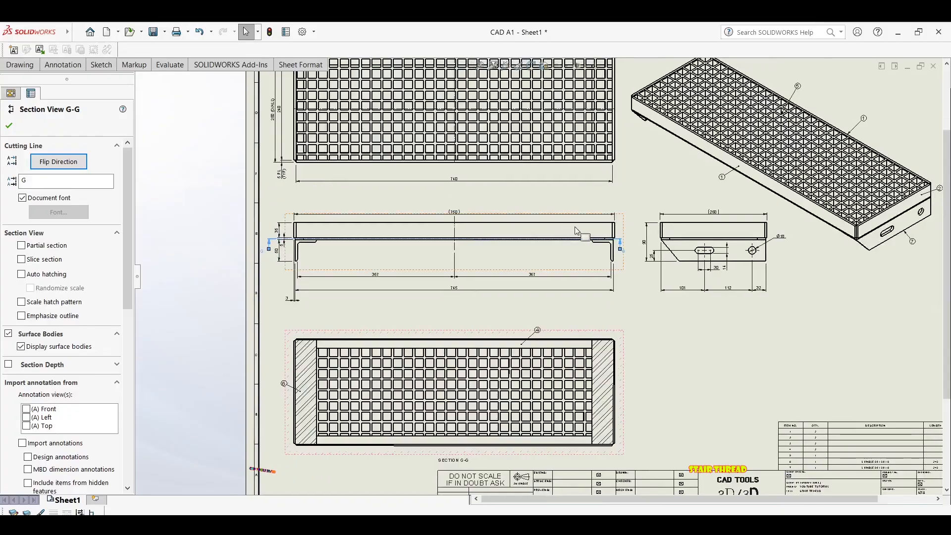
{"action": "scroll", "coordinate": [578, 232], "scroll_direction": "down", "scroll_amount": 1}
{"action": "scroll", "coordinate": [557, 327], "scroll_direction": "up", "scroll_amount": 1}
{"action": "middle_click_drag", "start_coordinate": [551, 337], "coordinate": [553, 220]}
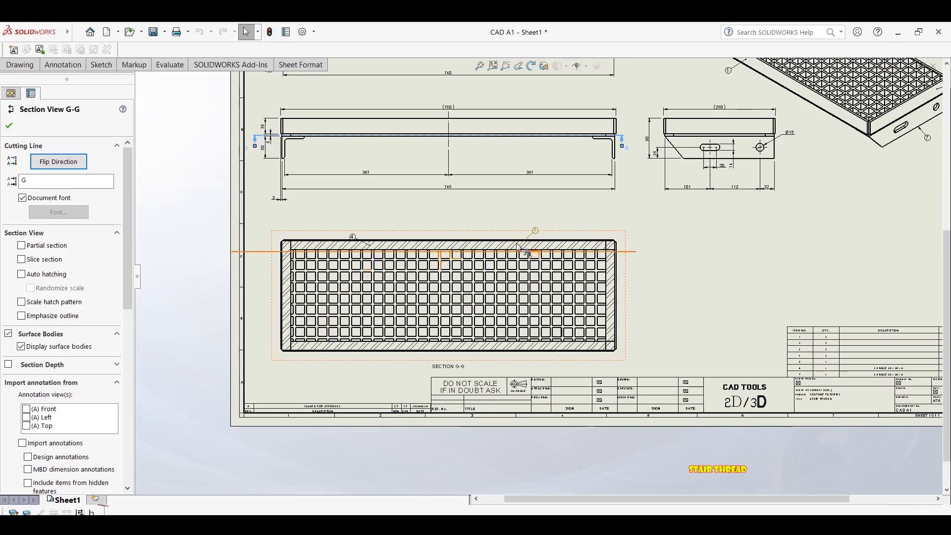
Reattach the leader of the dangling balloon above section view G-G to the hatched upper long bar
{"action": "scroll", "coordinate": [518, 243], "scroll_direction": "down", "scroll_amount": 4}
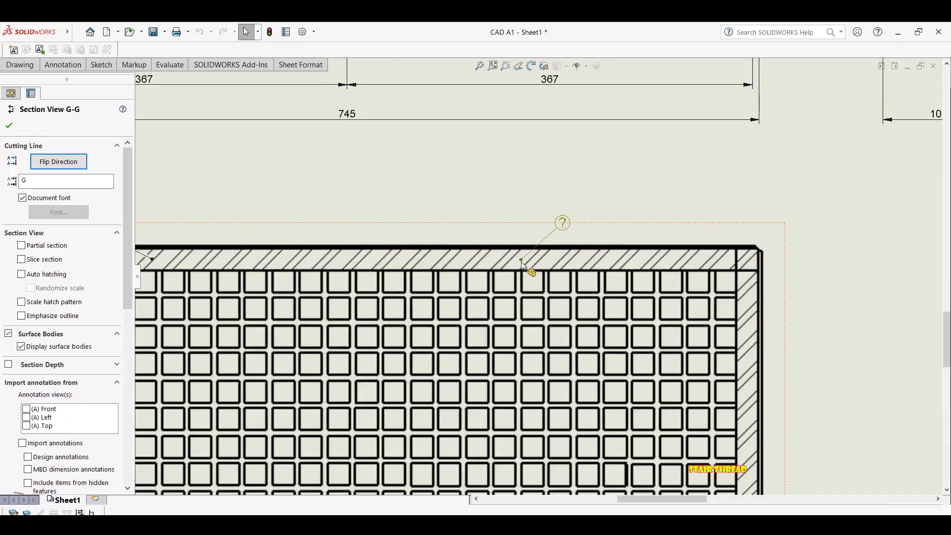
{"action": "scroll", "coordinate": [526, 268], "scroll_direction": "down", "scroll_amount": 4}
{"action": "left_click_drag", "start_coordinate": [510, 265], "coordinate": [513, 258]}
{"action": "scroll", "coordinate": [513, 259], "scroll_direction": "up", "scroll_amount": 3}
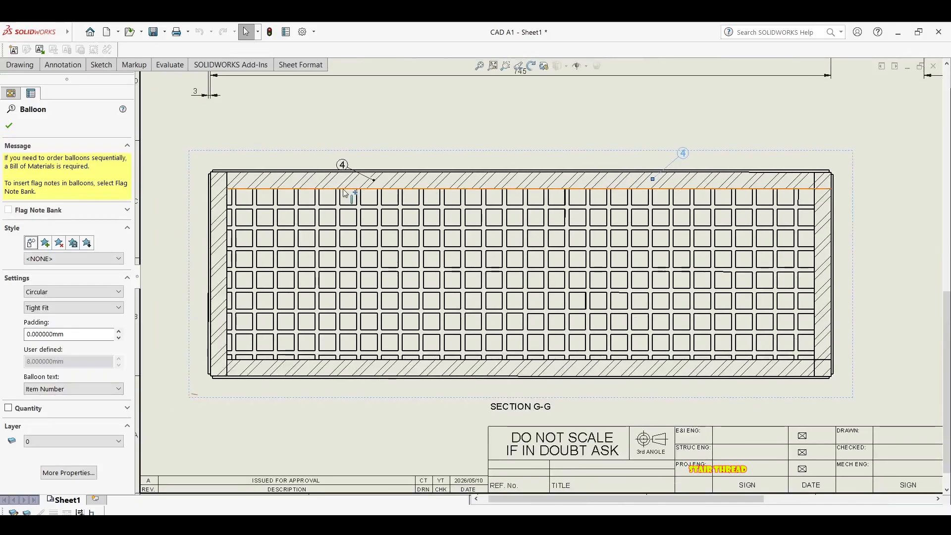
Reattach the other balloon's leader to the hatched left end bar of section view G-G and place the balloon outside the view
{"action": "scroll", "coordinate": [411, 180], "scroll_direction": "up", "scroll_amount": 2}
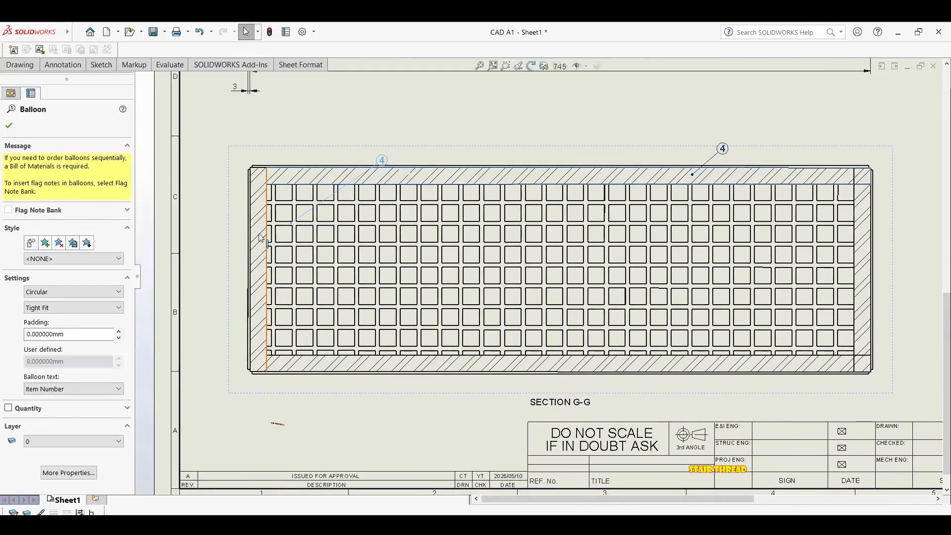
{"action": "left_click", "coordinate": [258, 236]}
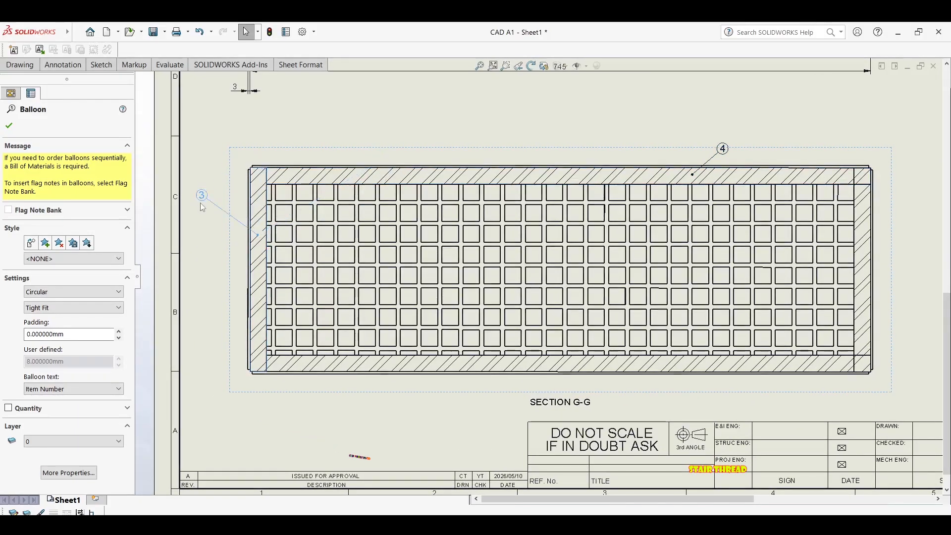
{"action": "scroll", "coordinate": [227, 218], "scroll_direction": "up", "scroll_amount": 5}
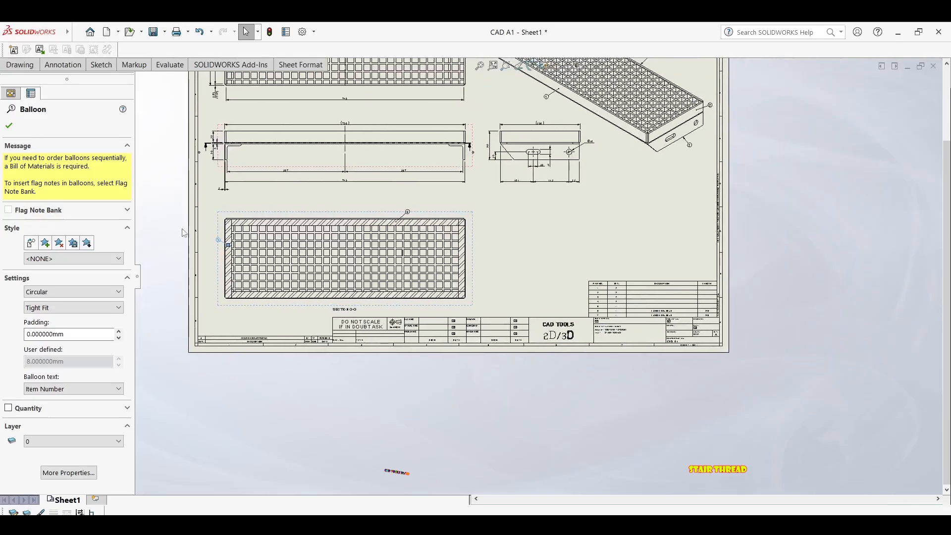
Compare the balloons on the isometric and section views with the item numbers in the cut list table
{"action": "scroll", "coordinate": [622, 297], "scroll_direction": "down", "scroll_amount": 3}
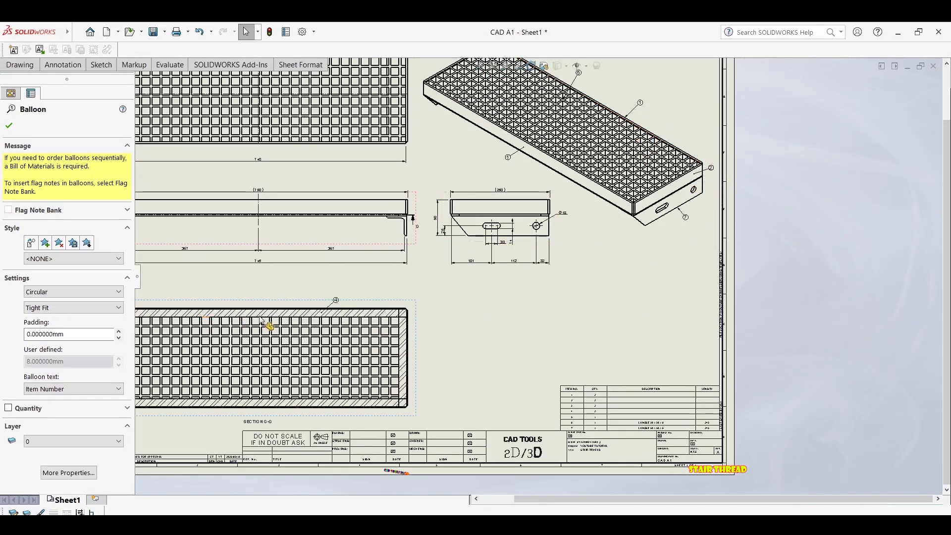
{"action": "middle_click_drag", "start_coordinate": [594, 211], "coordinate": [604, 306]}
{"action": "scroll", "coordinate": [661, 337], "scroll_direction": "down", "scroll_amount": 1}
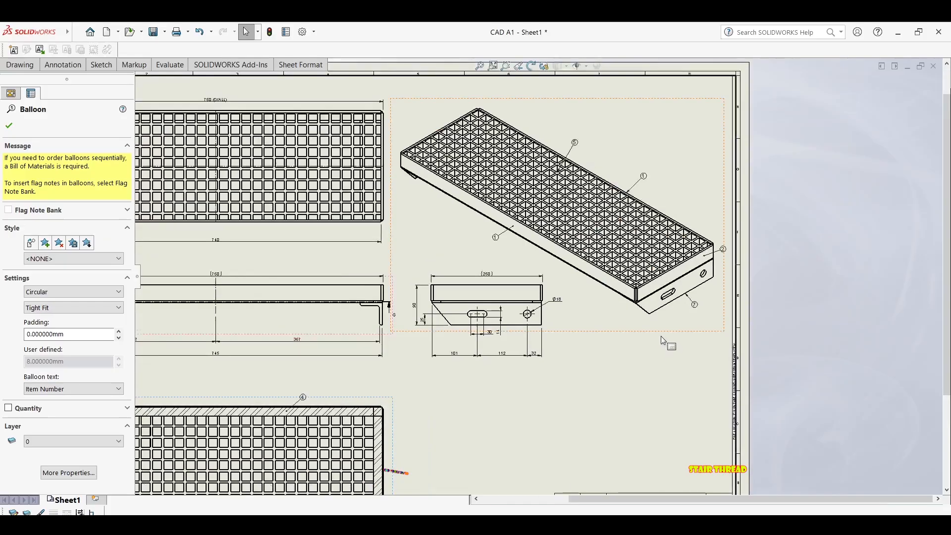
{"action": "scroll", "coordinate": [661, 336], "scroll_direction": "down", "scroll_amount": 1}
{"action": "mouse_move", "coordinate": [525, 341]}
{"action": "middle_mouse_down"}
{"action": "mouse_move", "coordinate": [783, 294]}
{"action": "mouse_move", "coordinate": [796, 281]}
{"action": "middle_mouse_up"}
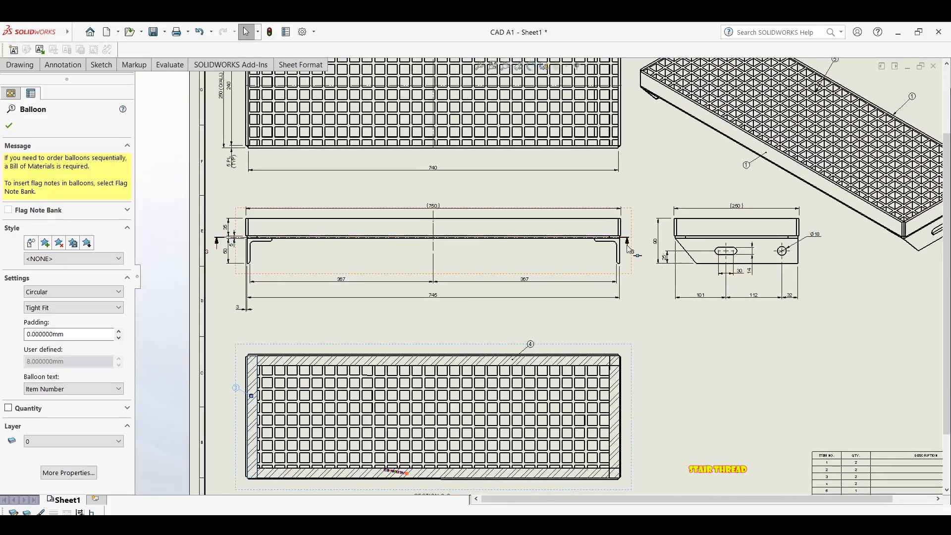
{"action": "mouse_move", "coordinate": [628, 249]}
{"action": "middle_mouse_down"}
{"action": "mouse_move", "coordinate": [463, 243]}
{"action": "mouse_move", "coordinate": [472, 279]}
{"action": "mouse_move", "coordinate": [516, 280]}
{"action": "middle_mouse_up"}
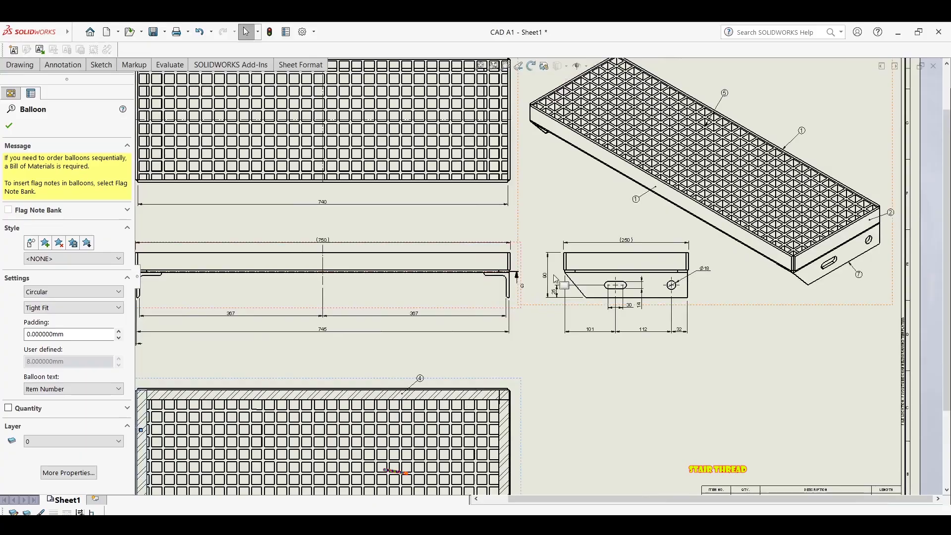
{"action": "right_click_drag", "start_coordinate": [461, 324], "coordinate": [476, 187]}
{"action": "mouse_move", "coordinate": [542, 329]}
{"action": "middle_mouse_down"}
{"action": "mouse_move", "coordinate": [550, 179]}
{"action": "mouse_move", "coordinate": [520, 266]}
{"action": "mouse_move", "coordinate": [478, 325]}
{"action": "middle_mouse_up"}
{"action": "middle_click_drag", "start_coordinate": [590, 209], "coordinate": [499, 296]}
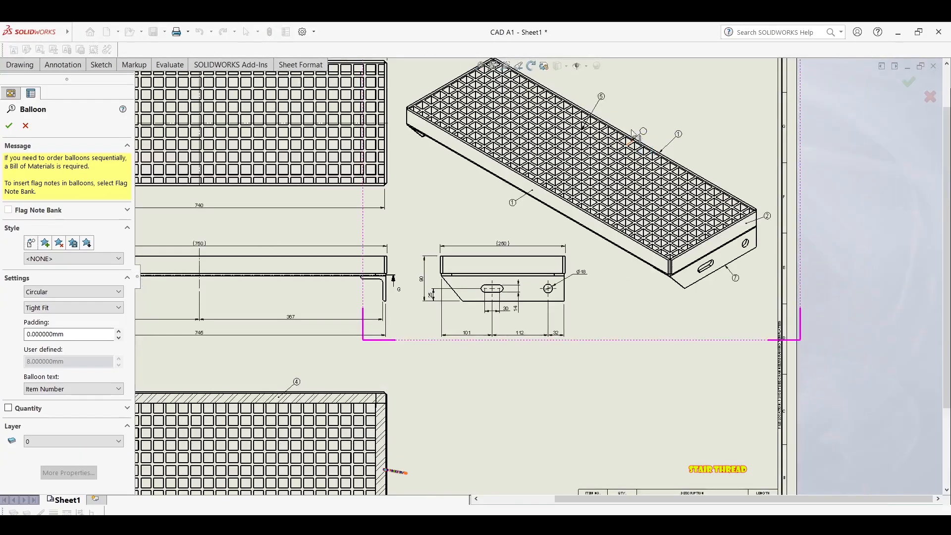
{"action": "scroll", "coordinate": [633, 131], "scroll_direction": "down", "scroll_amount": 2}
{"action": "scroll", "coordinate": [575, 146], "scroll_direction": "up", "scroll_amount": 2}
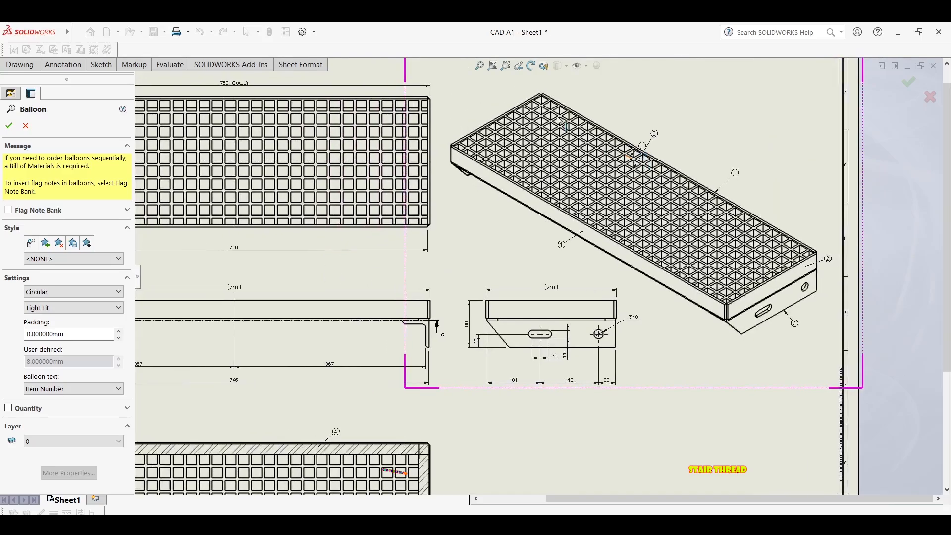
{"action": "middle_click_drag", "start_coordinate": [504, 183], "coordinate": [563, 178]}
{"action": "middle_click_drag", "start_coordinate": [681, 365], "coordinate": [534, 113]}
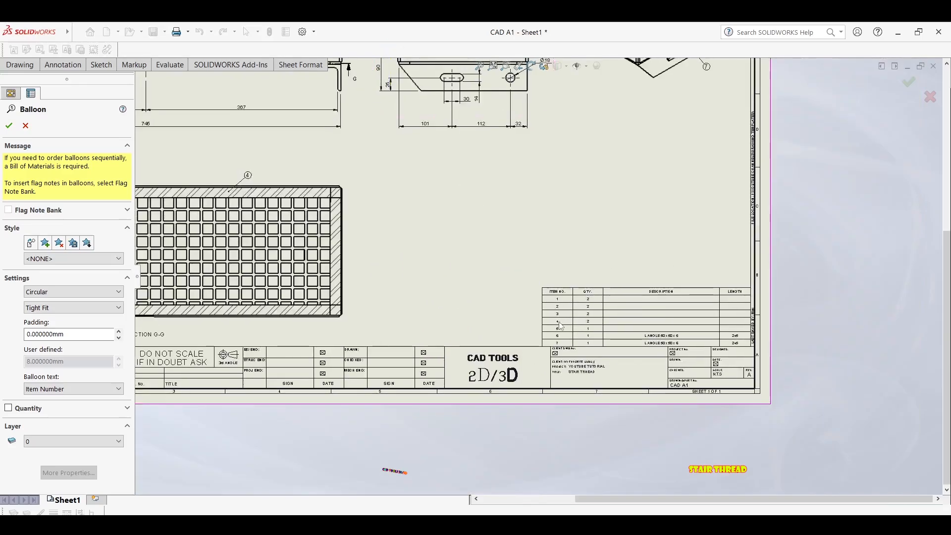
{"action": "key", "text": "Escape"}
{"action": "scroll", "coordinate": [554, 321], "scroll_direction": "down", "scroll_amount": 5}
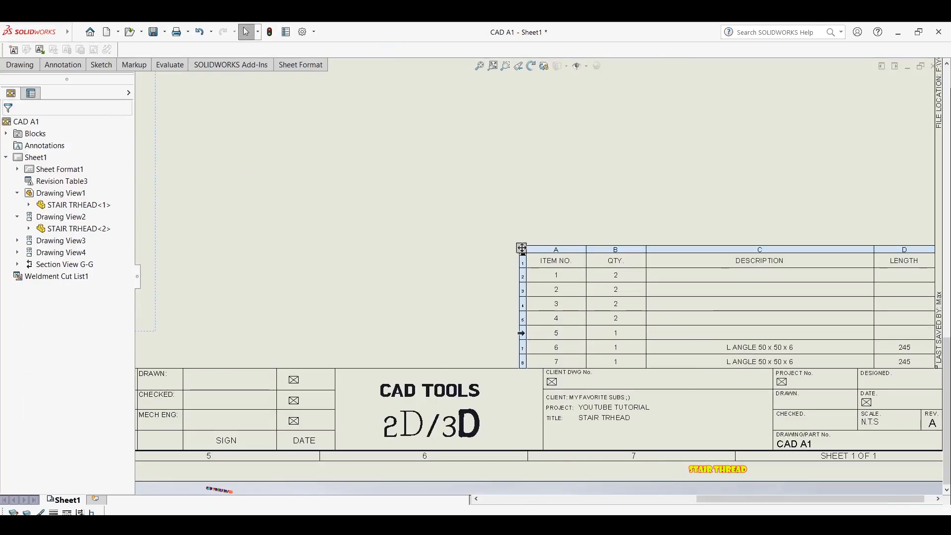
{"action": "scroll", "coordinate": [475, 300], "scroll_direction": "up", "scroll_amount": 10}
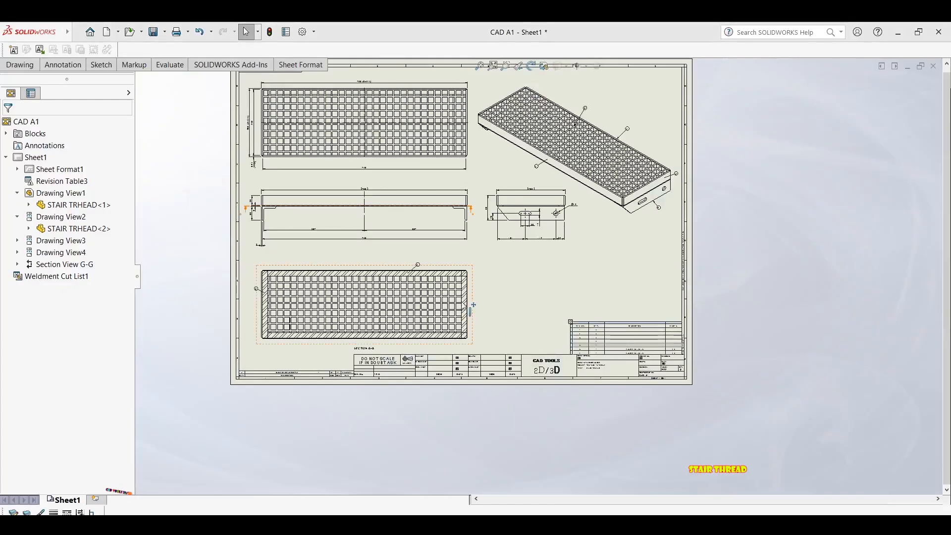
{"action": "scroll", "coordinate": [337, 162], "scroll_direction": "down", "scroll_amount": 4}
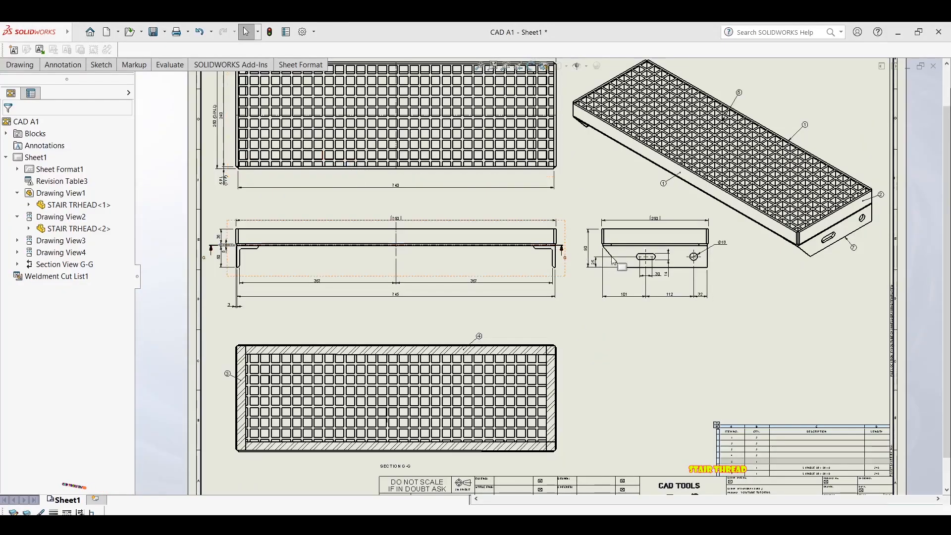
{"action": "scroll", "coordinate": [660, 276], "scroll_direction": "down", "scroll_amount": 1}
{"action": "left_click", "coordinate": [605, 292]}
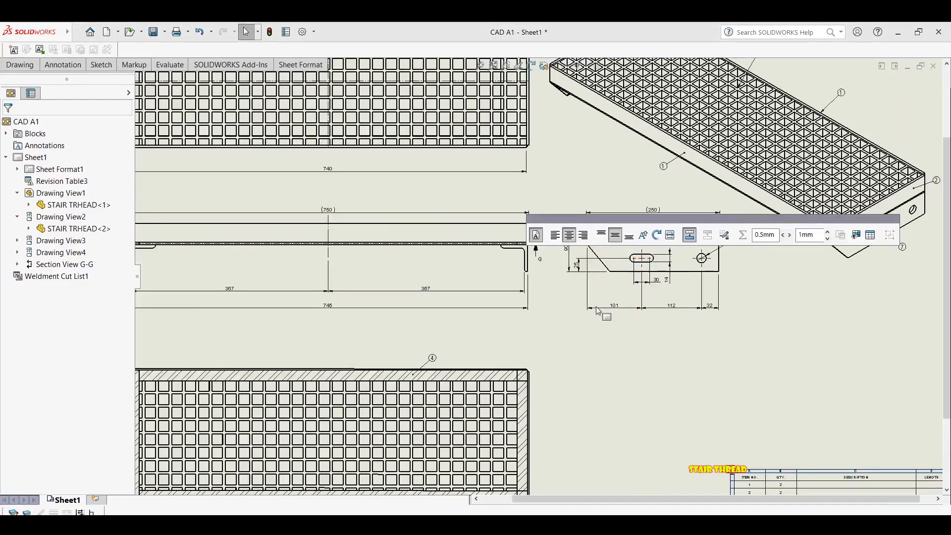
{"action": "double_click", "coordinate": [598, 310]}
{"action": "left_click", "coordinate": [495, 311]}
Add an item balloon to the outer plate at the right end of the front view, placed above the section arrow
{"action": "scroll", "coordinate": [486, 246], "scroll_direction": "down", "scroll_amount": 3}
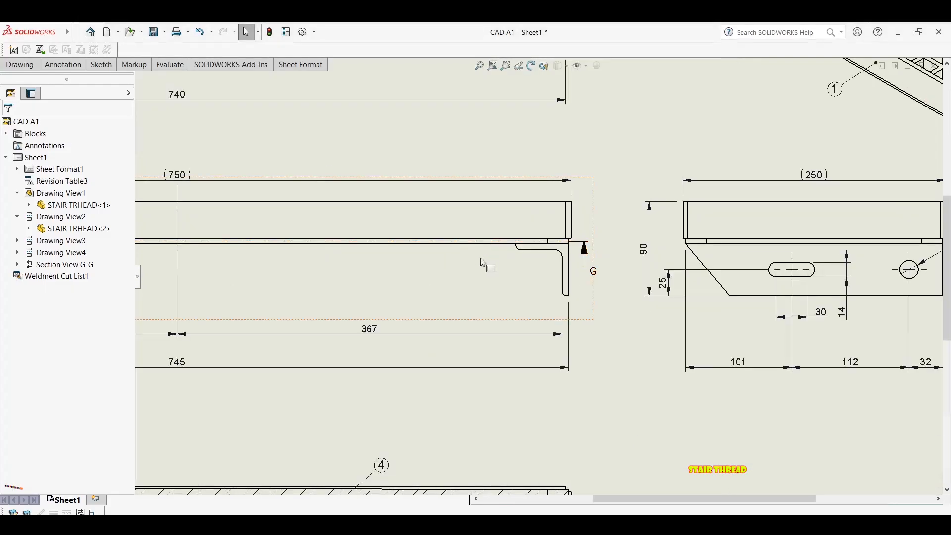
{"action": "key", "text": "d"}
{"action": "key", "text": "Escape"}
{"action": "key", "text": "b"}
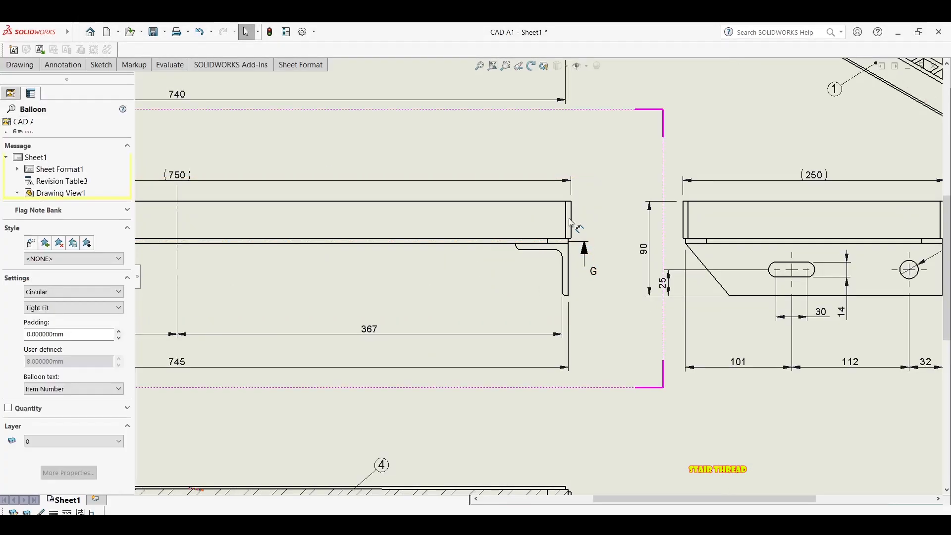
{"action": "scroll", "coordinate": [570, 231], "scroll_direction": "down", "scroll_amount": 1}
{"action": "left_click", "coordinate": [572, 229]}
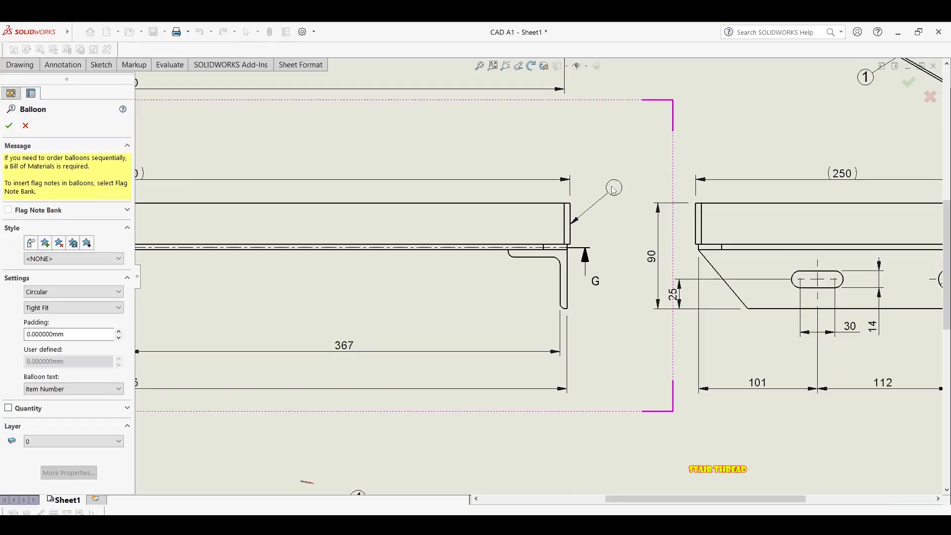
{"action": "scroll", "coordinate": [650, 255], "scroll_direction": "up", "scroll_amount": 2}
{"action": "scroll", "coordinate": [614, 245], "scroll_direction": "down", "scroll_amount": 4}
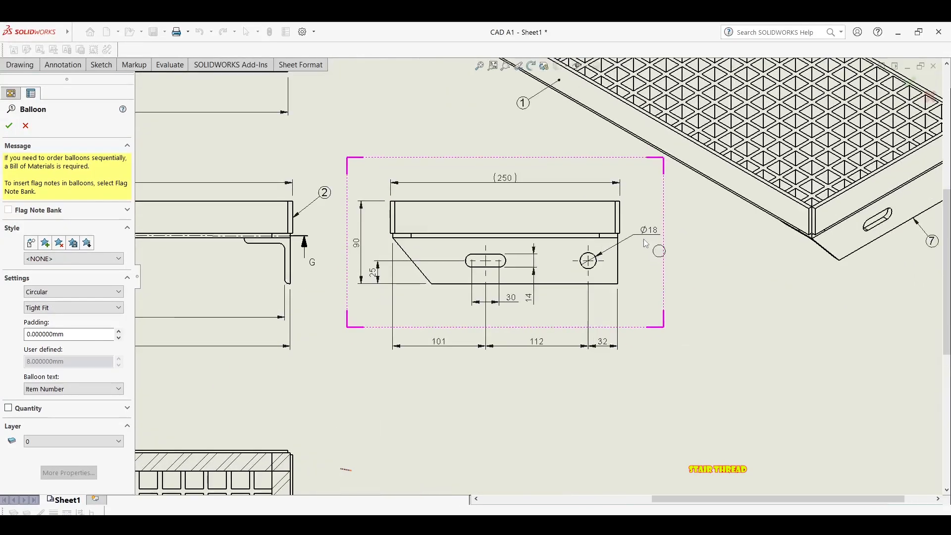
Add item balloons to the hatched right end bar and the thin outer end plate of section view G-G
{"action": "scroll", "coordinate": [556, 238], "scroll_direction": "up", "scroll_amount": 3}
{"action": "scroll", "coordinate": [690, 245], "scroll_direction": "down", "scroll_amount": 4}
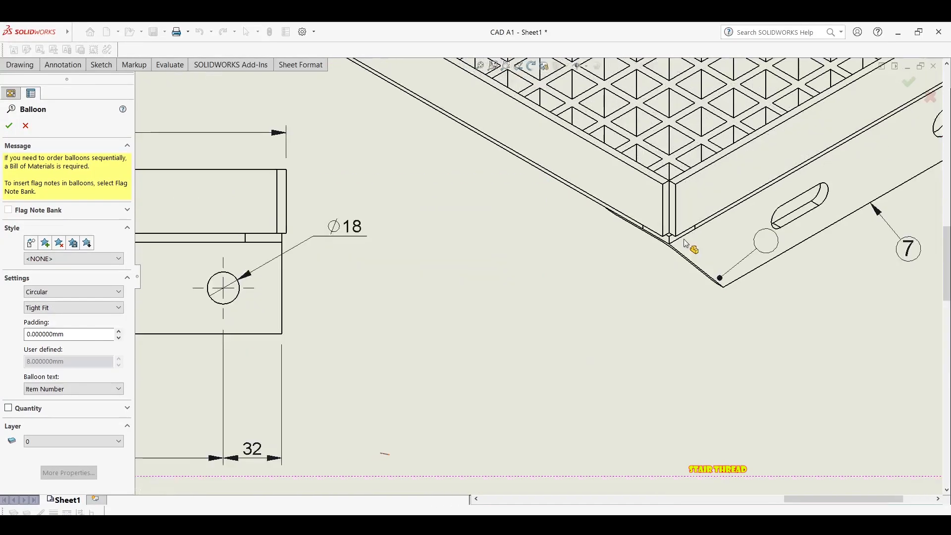
{"action": "scroll", "coordinate": [663, 223], "scroll_direction": "up", "scroll_amount": 3}
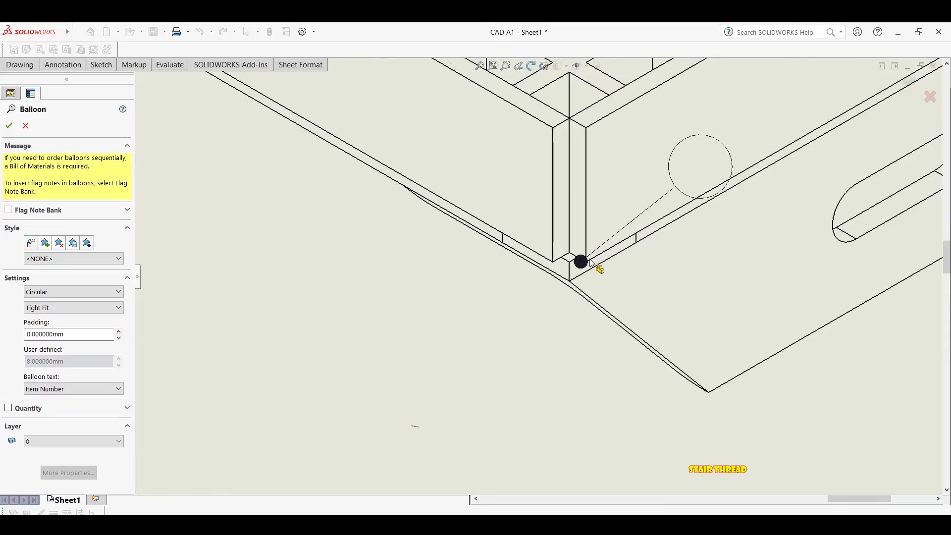
{"action": "scroll", "coordinate": [584, 278], "scroll_direction": "up", "scroll_amount": 5}
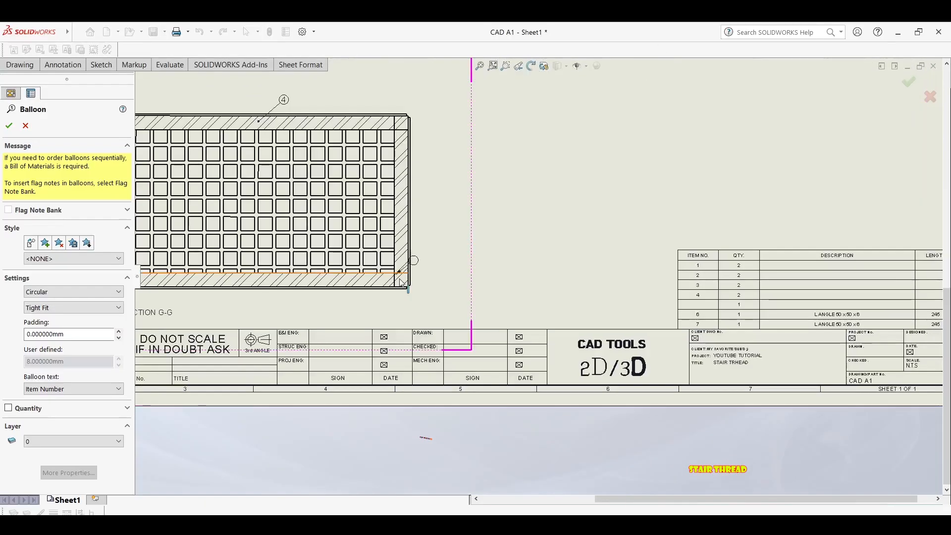
{"action": "scroll", "coordinate": [458, 211], "scroll_direction": "down", "scroll_amount": 5}
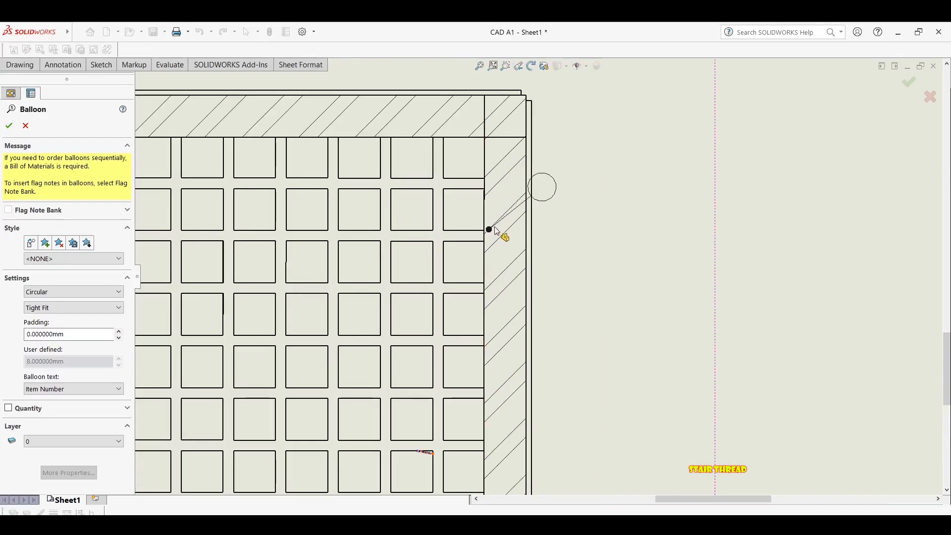
{"action": "left_click", "coordinate": [489, 248]}
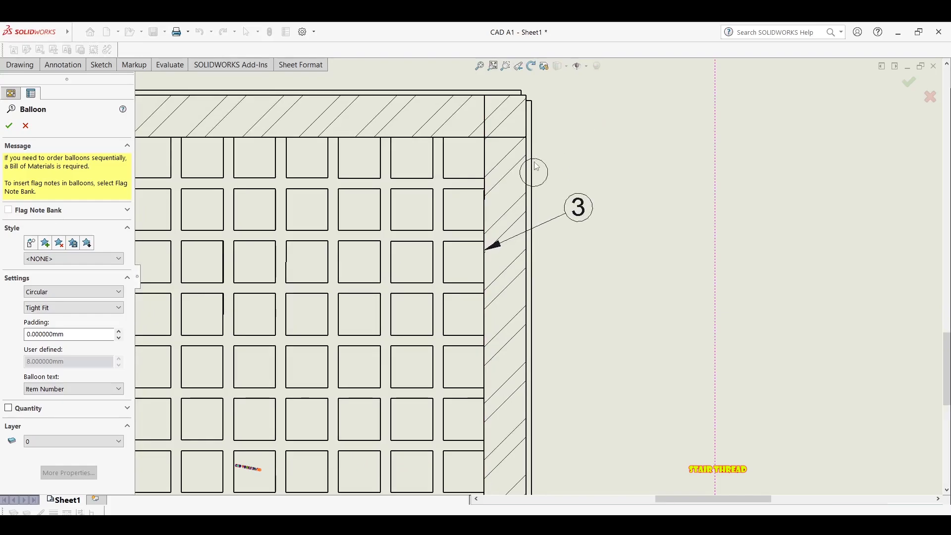
{"action": "left_click", "coordinate": [601, 110]}
{"action": "scroll", "coordinate": [548, 179], "scroll_direction": "up", "scroll_amount": 2}
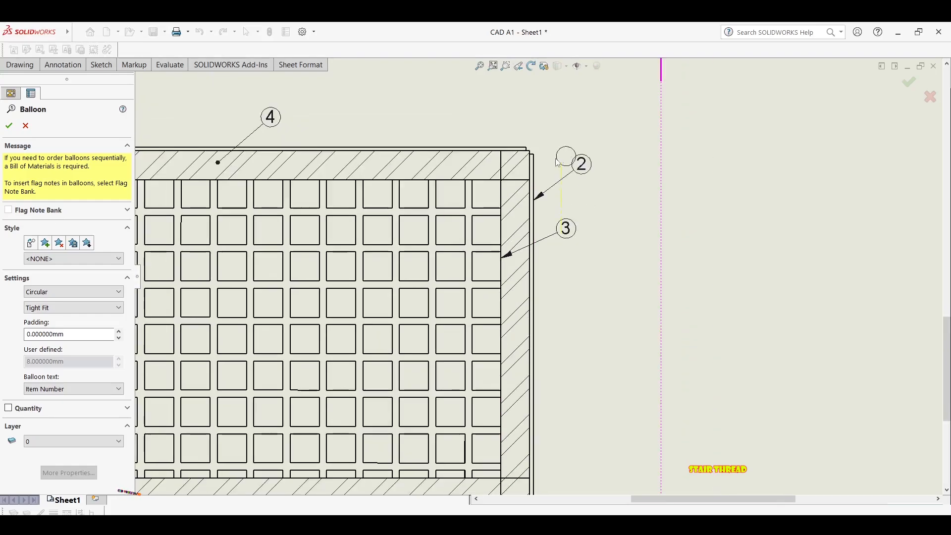
Add an item balloon to the thin outer plate along the lower edge of section view G-G, placed below the view
{"action": "scroll", "coordinate": [526, 171], "scroll_direction": "up", "scroll_amount": 1}
{"action": "middle_click_drag", "start_coordinate": [516, 218], "coordinate": [564, 160]}
{"action": "scroll", "coordinate": [534, 191], "scroll_direction": "up", "scroll_amount": 1}
{"action": "middle_click_drag", "start_coordinate": [519, 236], "coordinate": [580, 127]}
{"action": "scroll", "coordinate": [485, 263], "scroll_direction": "up", "scroll_amount": 1}
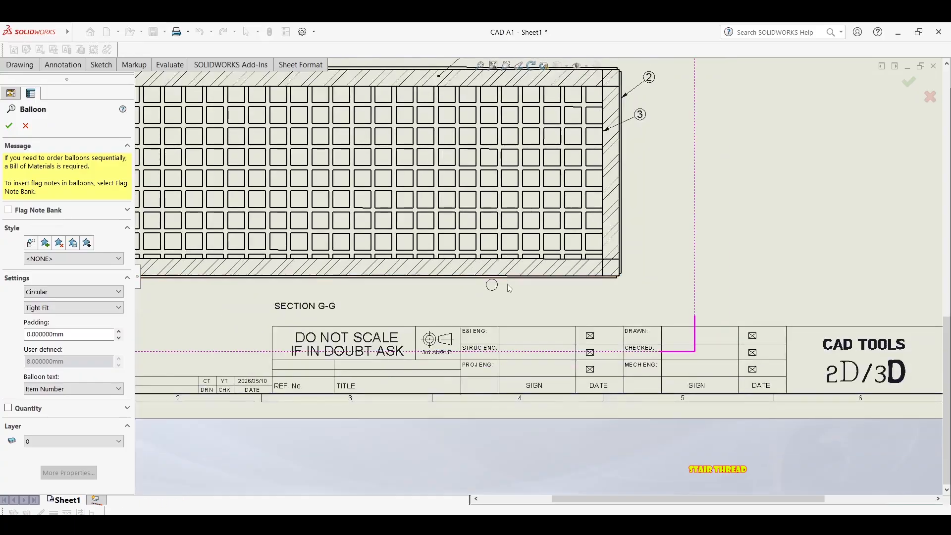
{"action": "scroll", "coordinate": [508, 284], "scroll_direction": "down", "scroll_amount": 3}
{"action": "left_click", "coordinate": [502, 269]}
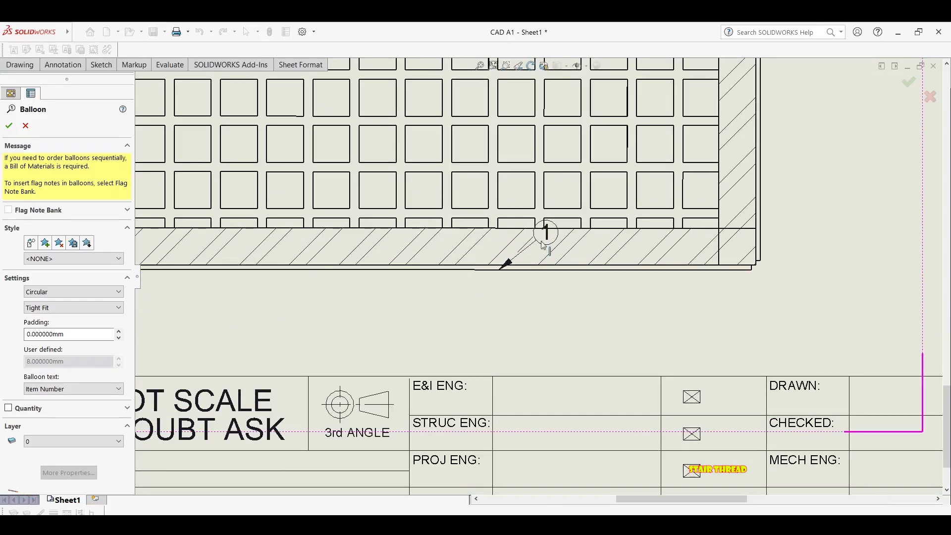
{"action": "scroll", "coordinate": [532, 267], "scroll_direction": "up", "scroll_amount": 5}
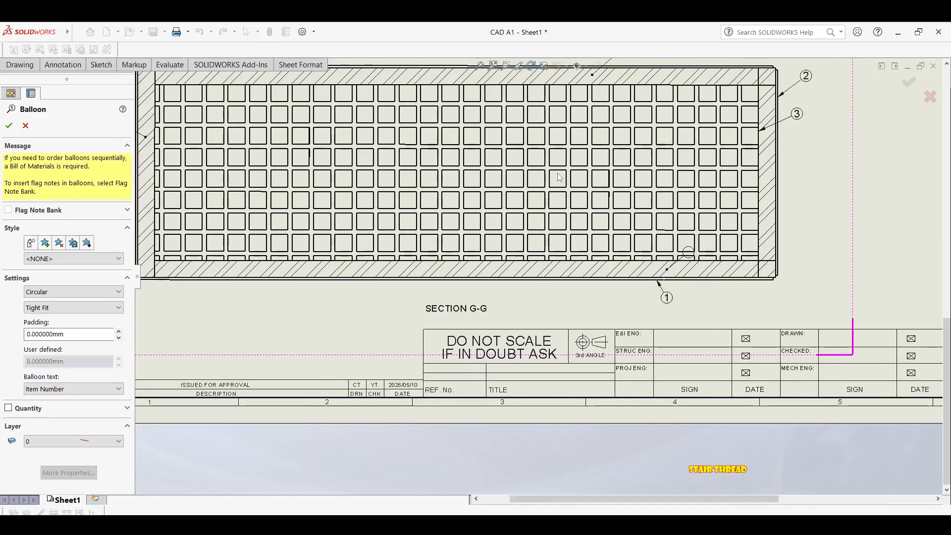
Add an item balloon to a grating bar near the lower left of section view G-G, placed below the view
{"action": "scroll", "coordinate": [483, 289], "scroll_direction": "down", "scroll_amount": 4}
{"action": "scroll", "coordinate": [481, 286], "scroll_direction": "down", "scroll_amount": 1}
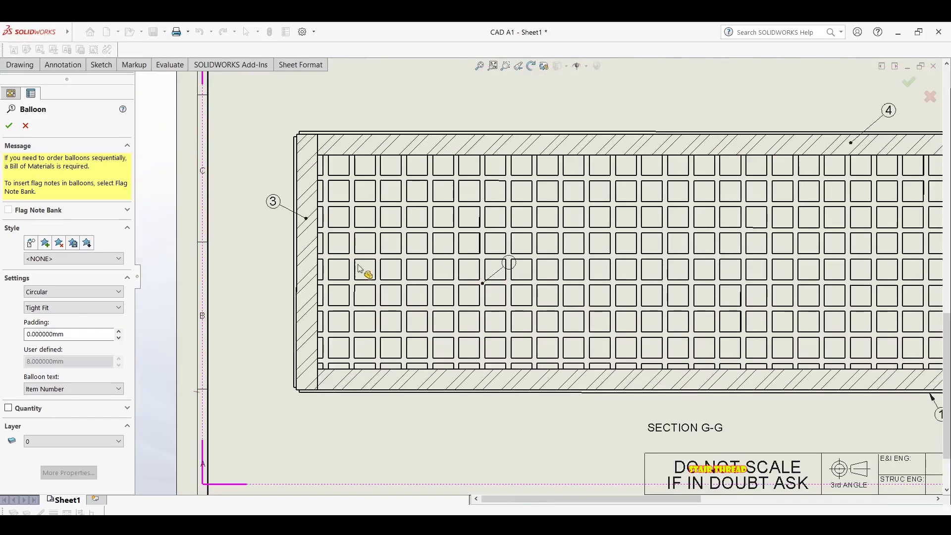
{"action": "mouse_move", "coordinate": [353, 273]}
{"action": "middle_mouse_down"}
{"action": "mouse_move", "coordinate": [219, 251]}
{"action": "mouse_move", "coordinate": [184, 222]}
{"action": "middle_mouse_up"}
{"action": "middle_click_drag", "start_coordinate": [470, 273], "coordinate": [546, 211]}
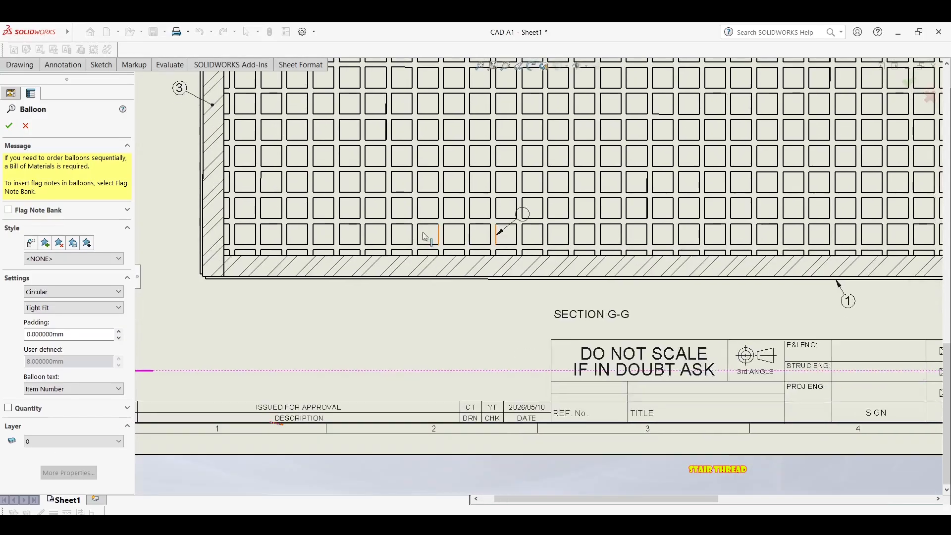
{"action": "left_click", "coordinate": [414, 227]}
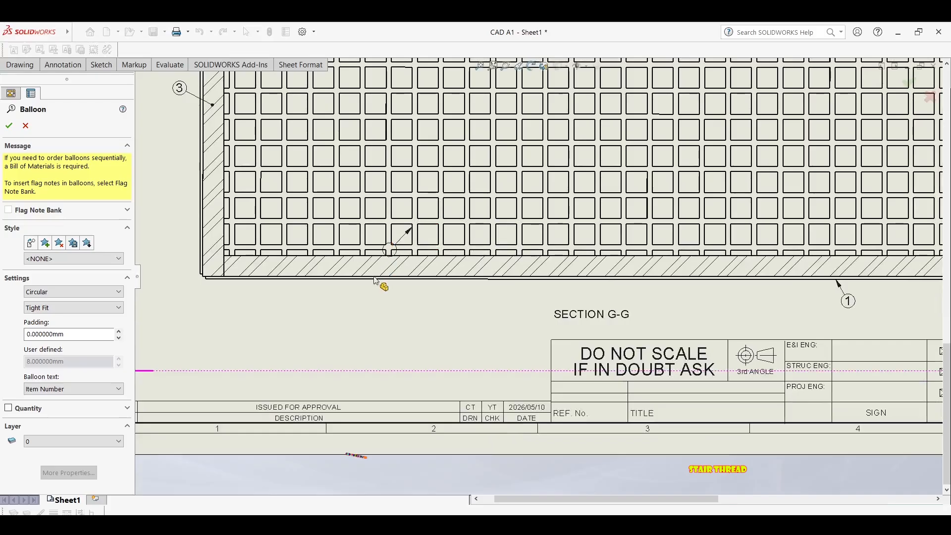
{"action": "scroll", "coordinate": [390, 283], "scroll_direction": "up", "scroll_amount": 4}
{"action": "middle_click_drag", "start_coordinate": [321, 329], "coordinate": [235, 393]}
{"action": "scroll", "coordinate": [526, 269], "scroll_direction": "down", "scroll_amount": 4}
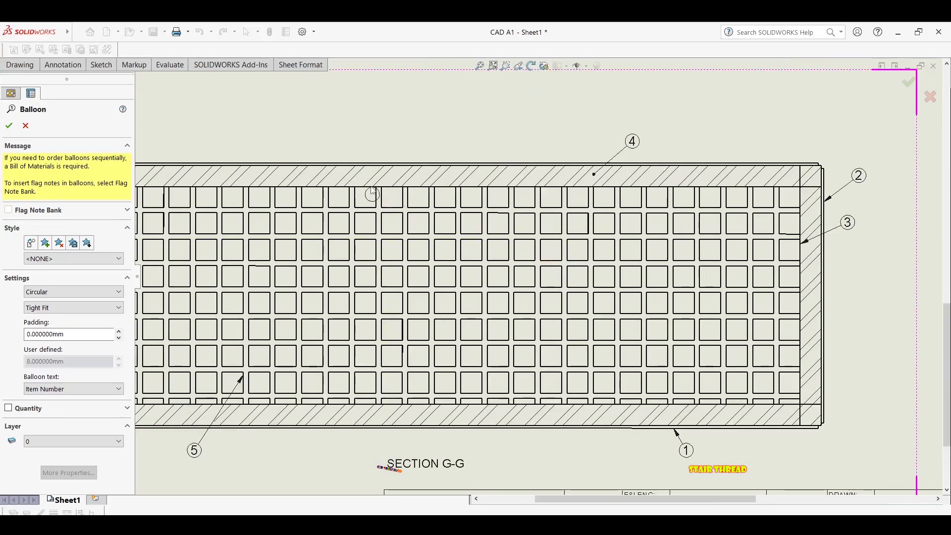
{"action": "left_click", "coordinate": [372, 165]}
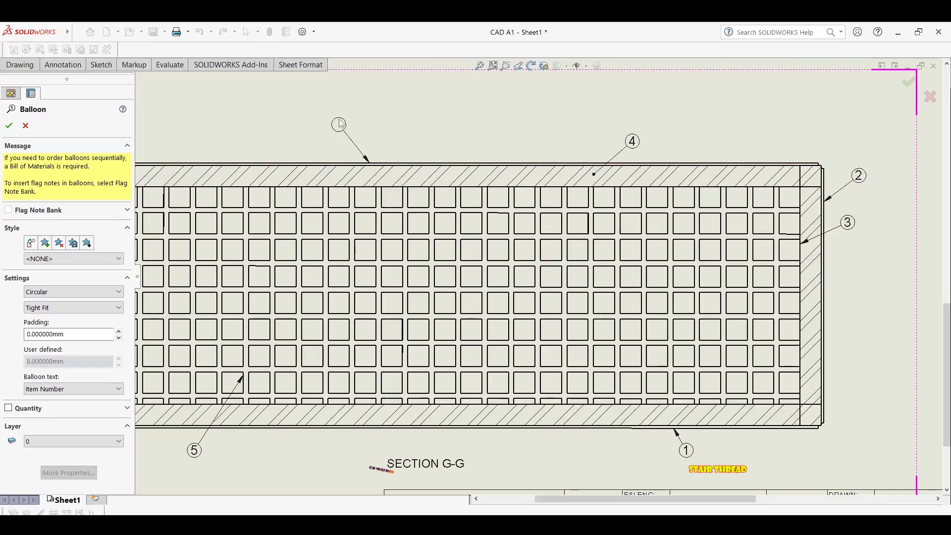
{"action": "key", "text": "Escape"}
Move the item 3 balloon lower beside the right end of section view G-G and attach its leader inside the hatched end bar
{"action": "scroll", "coordinate": [738, 239], "scroll_direction": "up", "scroll_amount": 4}
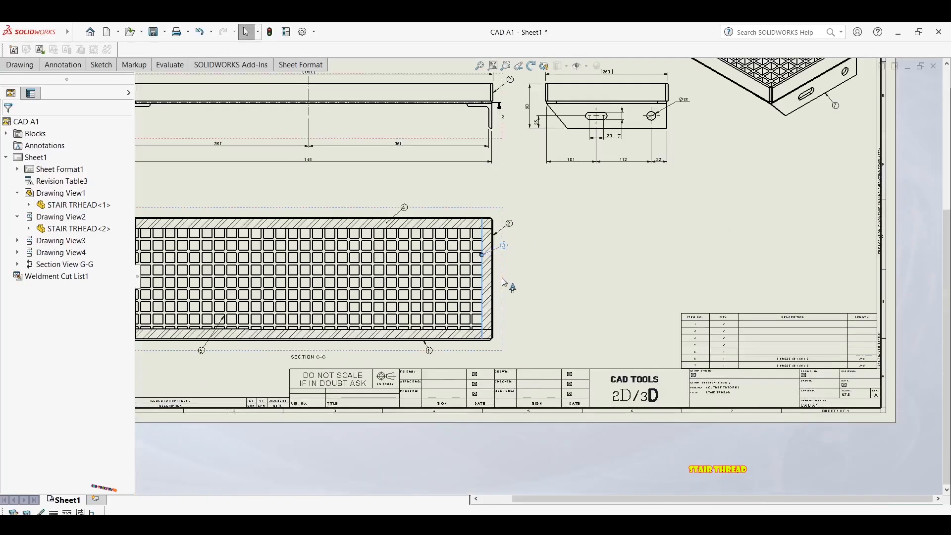
{"action": "left_click_drag", "start_coordinate": [503, 279], "coordinate": [502, 278]}
{"action": "scroll", "coordinate": [509, 254], "scroll_direction": "down", "scroll_amount": 4}
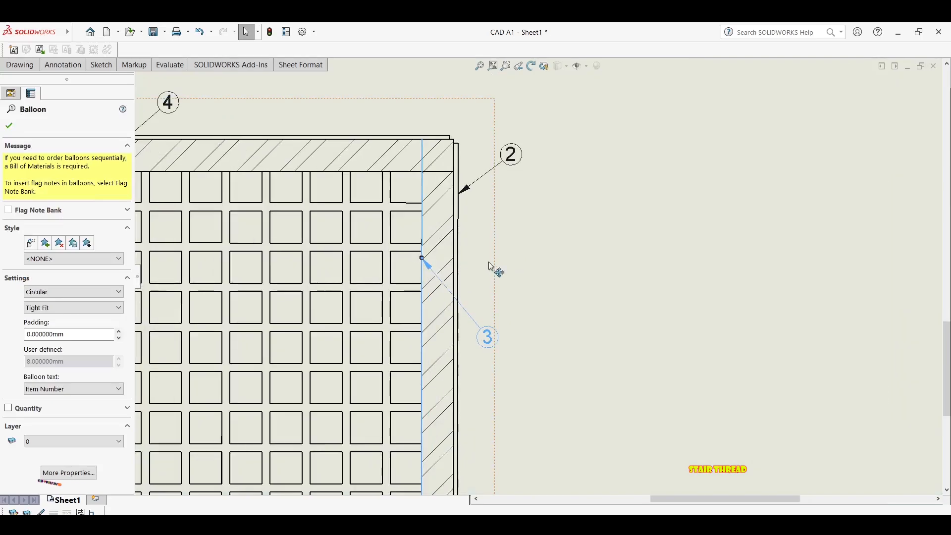
{"action": "scroll", "coordinate": [437, 263], "scroll_direction": "down", "scroll_amount": 1}
{"action": "left_click_drag", "start_coordinate": [424, 260], "coordinate": [437, 280]}
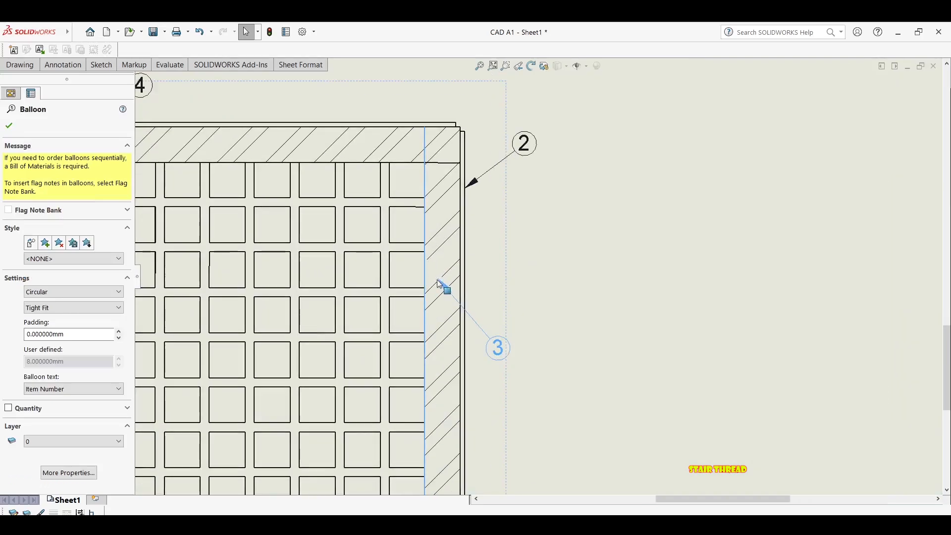
{"action": "key", "text": "Escape"}
Set the isometric view's display style to Shaded With Edges
{"action": "scroll", "coordinate": [510, 290], "scroll_direction": "up", "scroll_amount": 6}
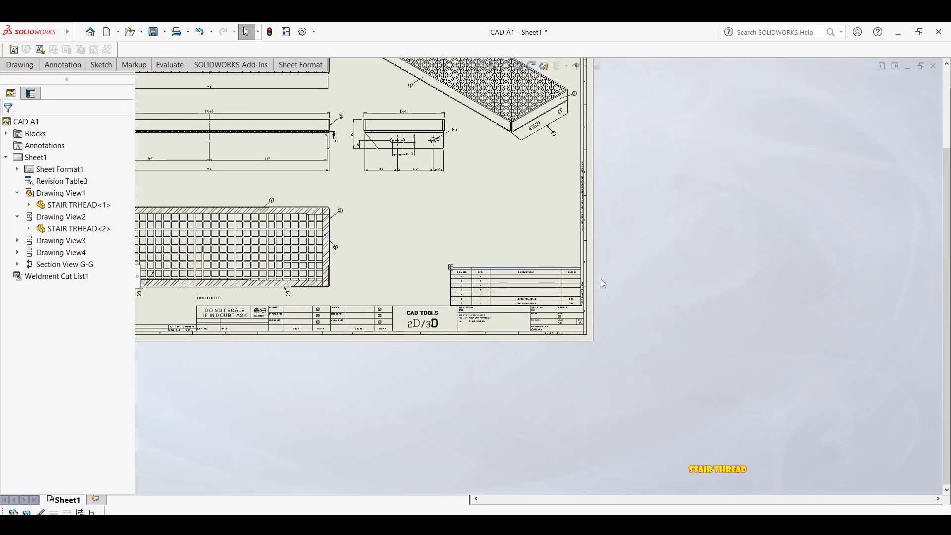
{"action": "middle_click_drag", "start_coordinate": [528, 280], "coordinate": [613, 346]}
{"action": "middle_click_drag", "start_coordinate": [542, 312], "coordinate": [566, 342]}
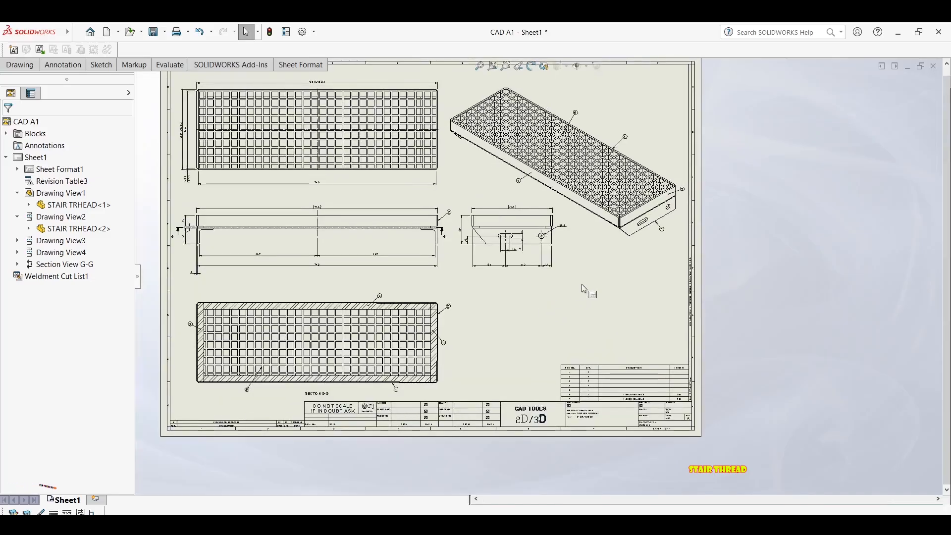
{"action": "left_click", "coordinate": [596, 222]}
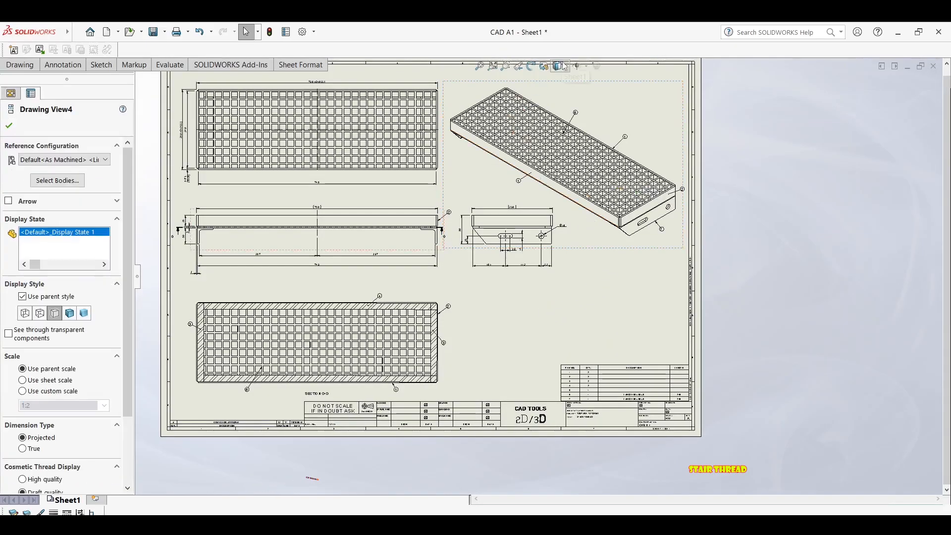
{"action": "left_click", "coordinate": [565, 67]}
{"action": "left_click", "coordinate": [561, 91]}
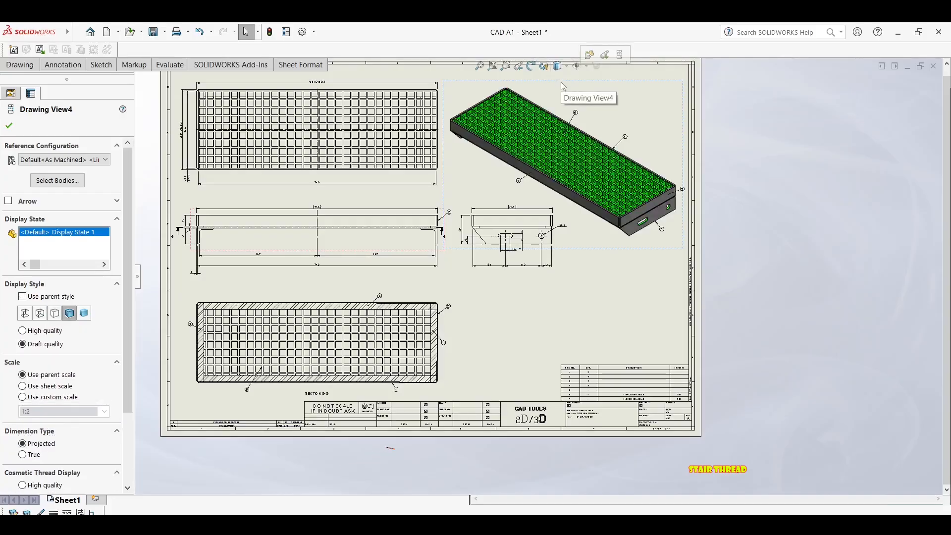
{"action": "left_click", "coordinate": [404, 183]}
Review the front, side and section views for missing dimensions and annotations
{"action": "scroll", "coordinate": [506, 283], "scroll_direction": "down", "scroll_amount": 2}
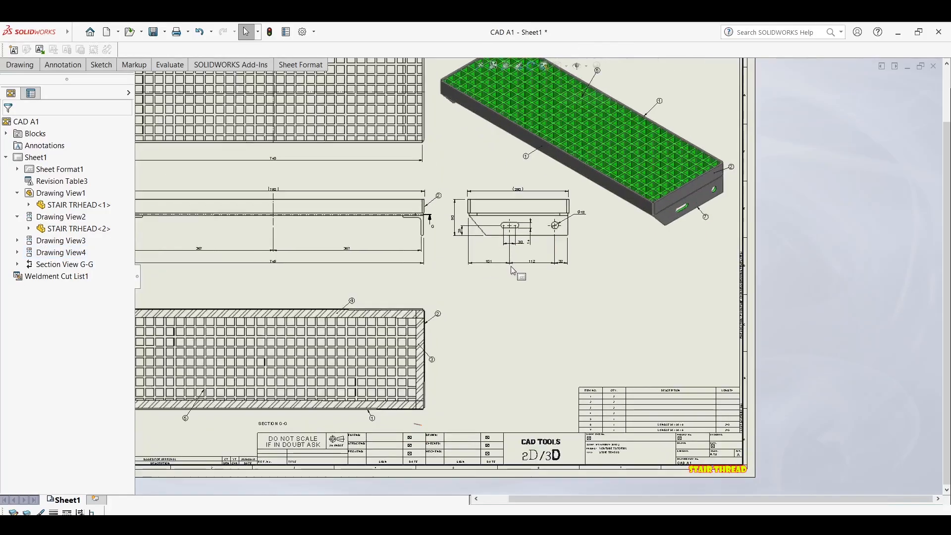
{"action": "scroll", "coordinate": [430, 235], "scroll_direction": "up", "scroll_amount": 2}
{"action": "scroll", "coordinate": [609, 222], "scroll_direction": "down", "scroll_amount": 2}
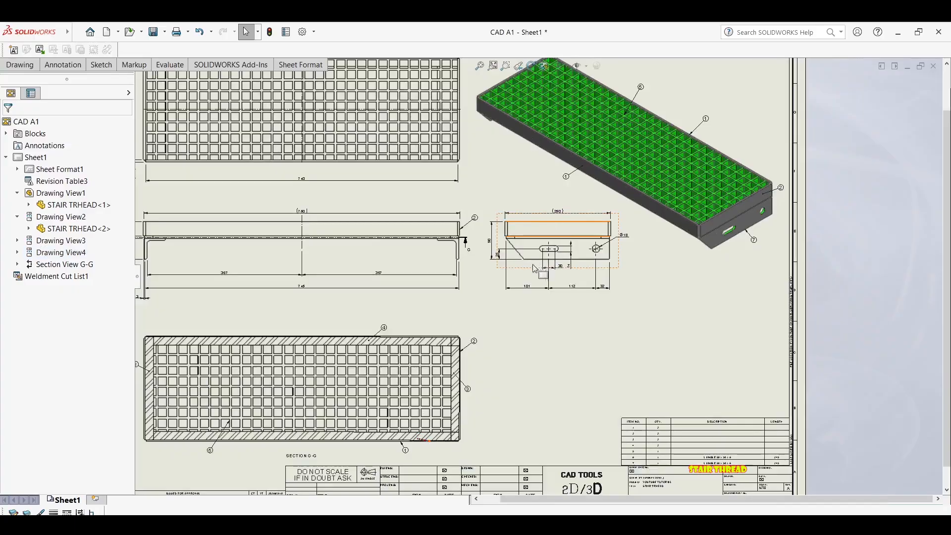
{"action": "scroll", "coordinate": [538, 271], "scroll_direction": "down", "scroll_amount": 1}
{"action": "scroll", "coordinate": [545, 283], "scroll_direction": "up", "scroll_amount": 4}
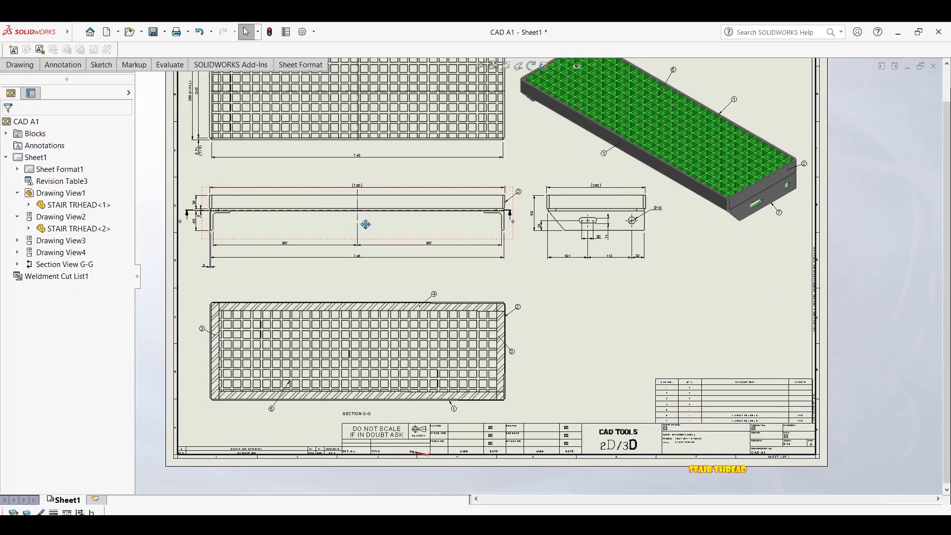
{"action": "scroll", "coordinate": [452, 275], "scroll_direction": "up", "scroll_amount": 1}
{"action": "scroll", "coordinate": [366, 267], "scroll_direction": "down", "scroll_amount": 3}
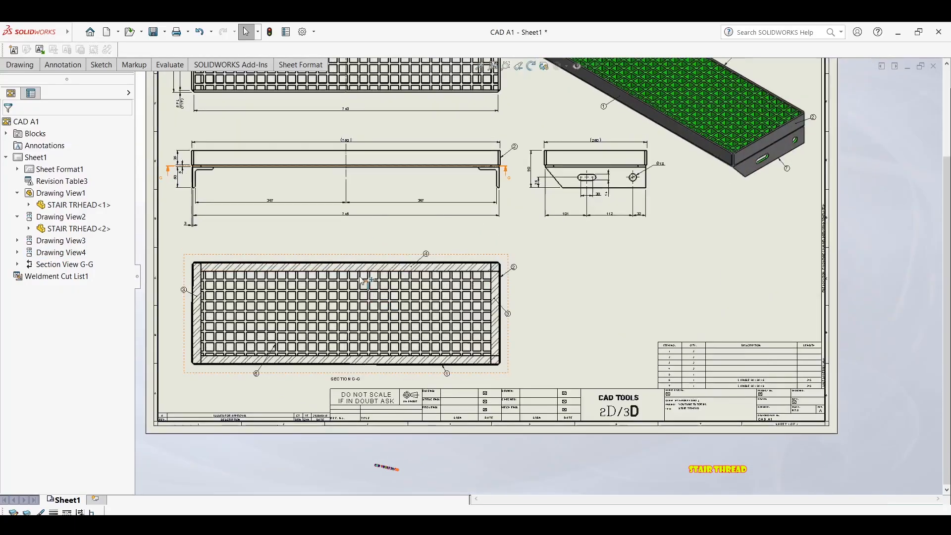
{"action": "scroll", "coordinate": [308, 267], "scroll_direction": "down", "scroll_amount": 1}
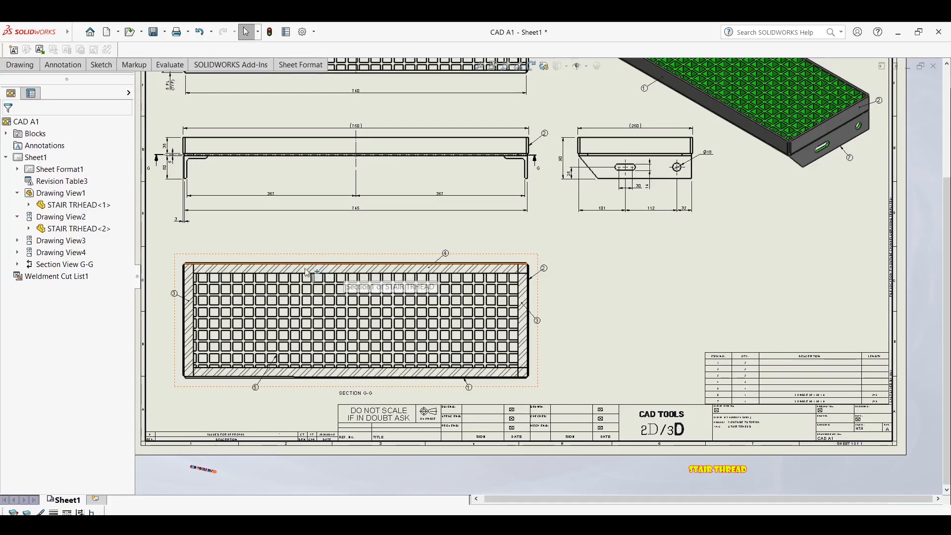
Dimension the length of the thin outer plate along the upper edge of section view G-G, placing the dimension above the view
{"action": "key", "text": "d"}
{"action": "scroll", "coordinate": [299, 272], "scroll_direction": "down", "scroll_amount": 1}
{"action": "scroll", "coordinate": [302, 270], "scroll_direction": "down", "scroll_amount": 3}
{"action": "left_click", "coordinate": [325, 240]}
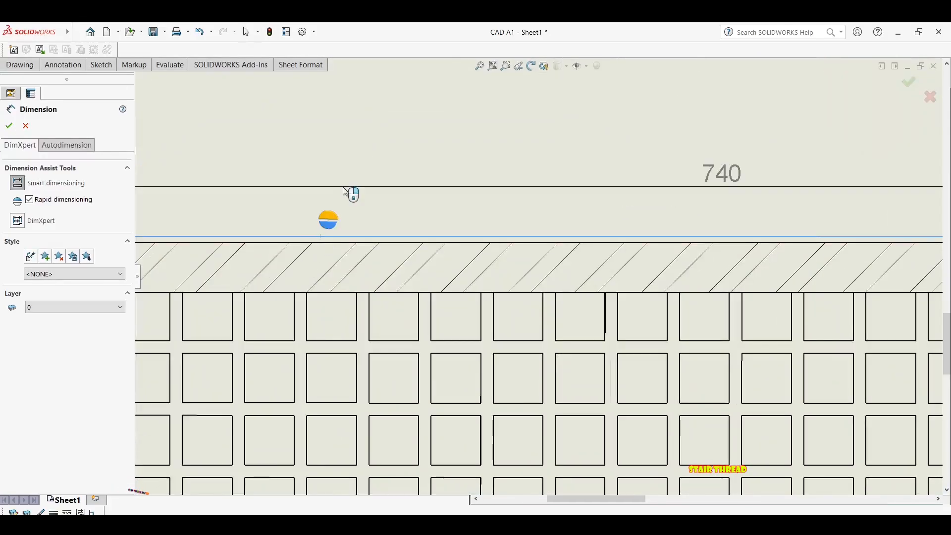
{"action": "scroll", "coordinate": [361, 188], "scroll_direction": "up", "scroll_amount": 2}
{"action": "left_click", "coordinate": [420, 218]}
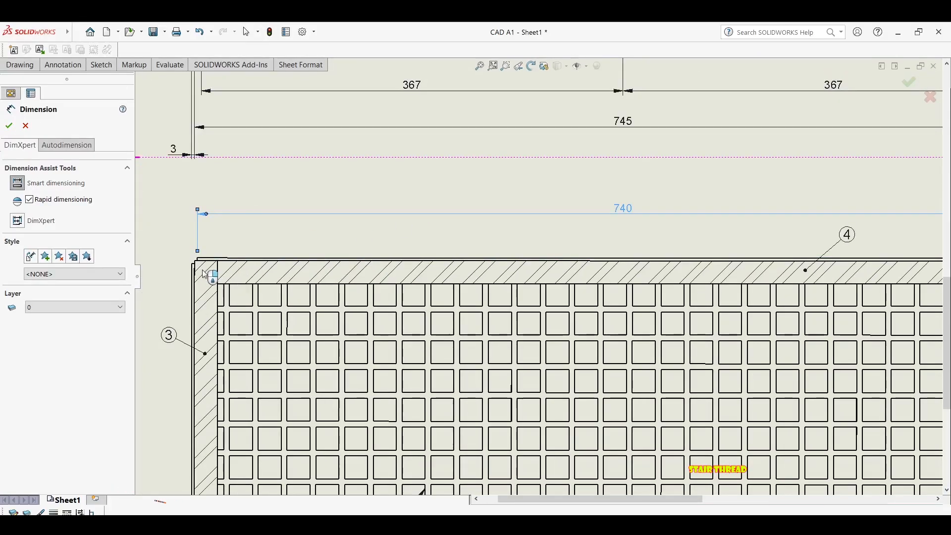
{"action": "scroll", "coordinate": [212, 268], "scroll_direction": "down", "scroll_amount": 3}
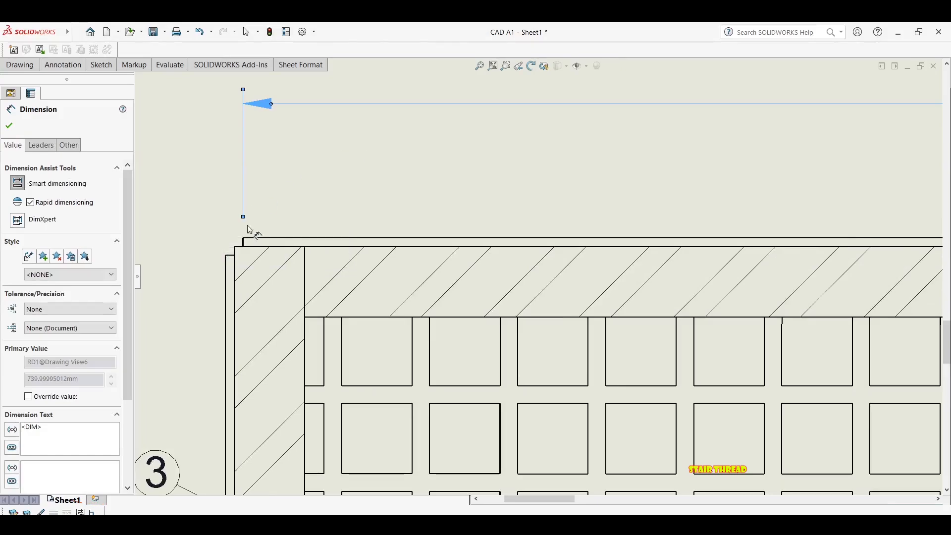
{"action": "scroll", "coordinate": [297, 248], "scroll_direction": "up", "scroll_amount": 4}
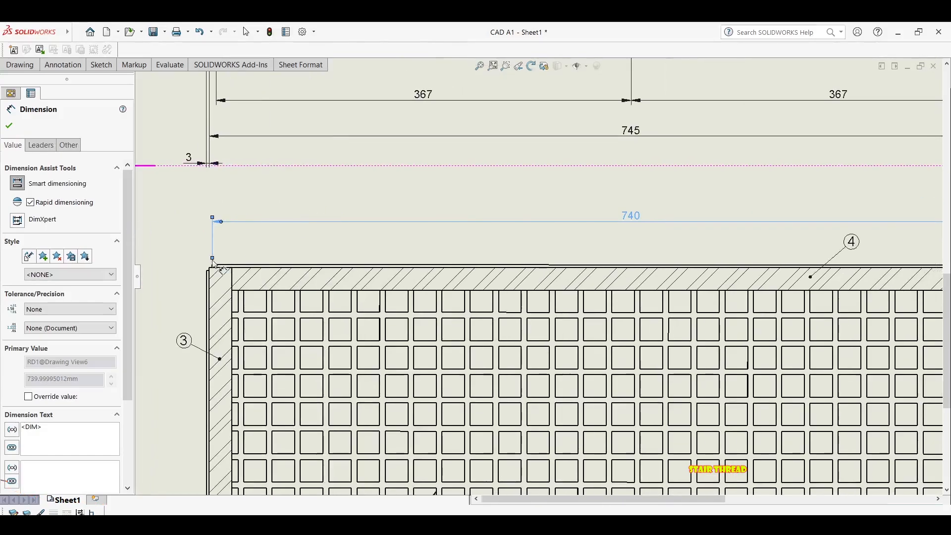
{"action": "scroll", "coordinate": [277, 255], "scroll_direction": "up", "scroll_amount": 1}
{"action": "scroll", "coordinate": [628, 152], "scroll_direction": "down", "scroll_amount": 1}
{"action": "key", "text": "Escape"}
Open the G-G cutting line on the front view for editing to check it, and close the editor without adding offsets
{"action": "scroll", "coordinate": [641, 142], "scroll_direction": "down", "scroll_amount": 2}
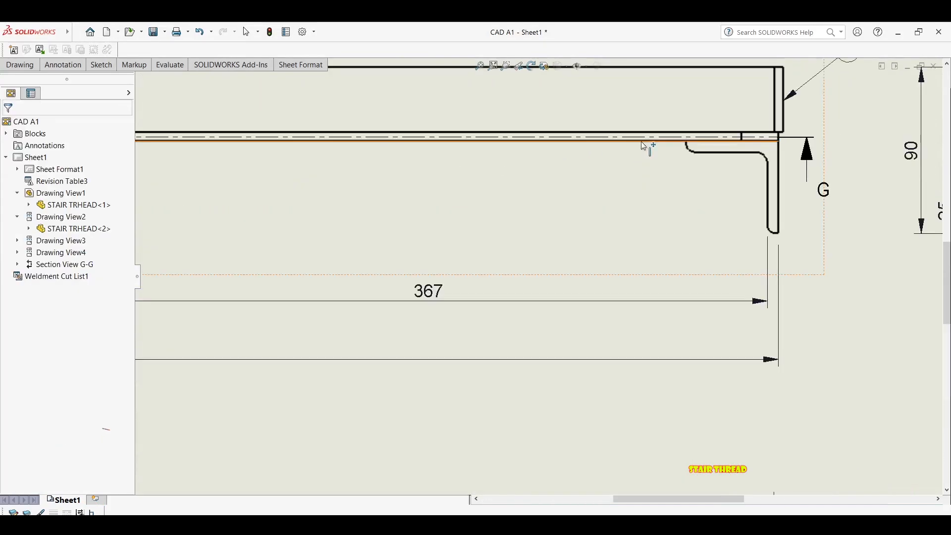
{"action": "left_click", "coordinate": [647, 141]}
{"action": "right_click", "coordinate": [647, 142]}
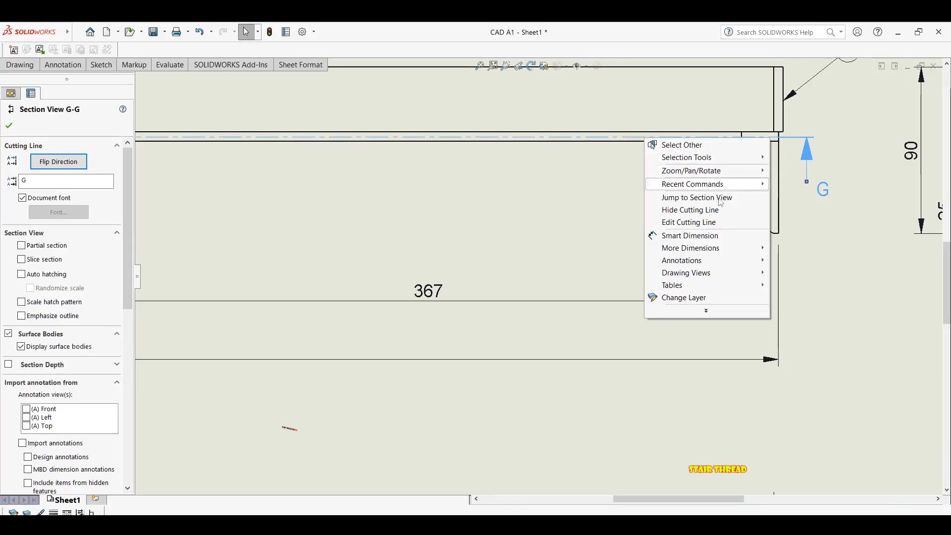
{"action": "left_click", "coordinate": [715, 223]}
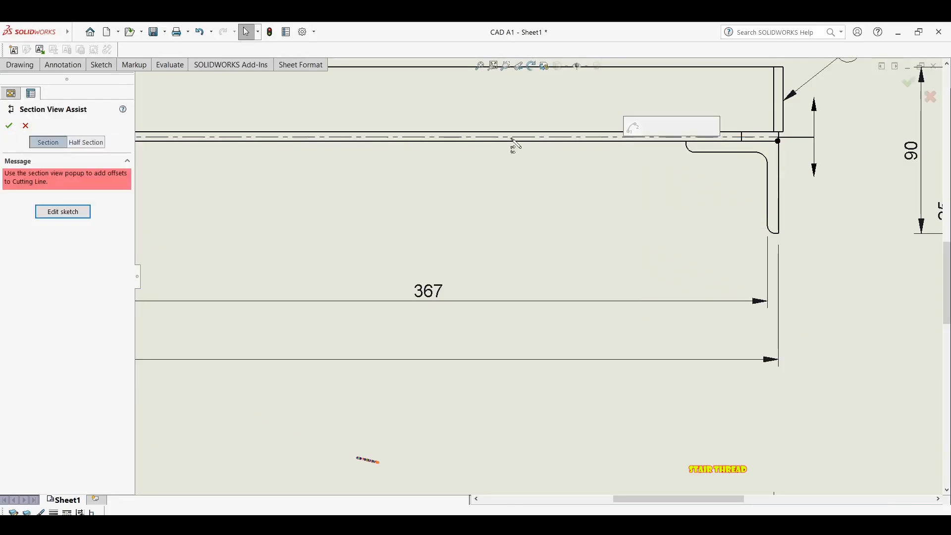
{"action": "scroll", "coordinate": [430, 145], "scroll_direction": "down", "scroll_amount": 3}
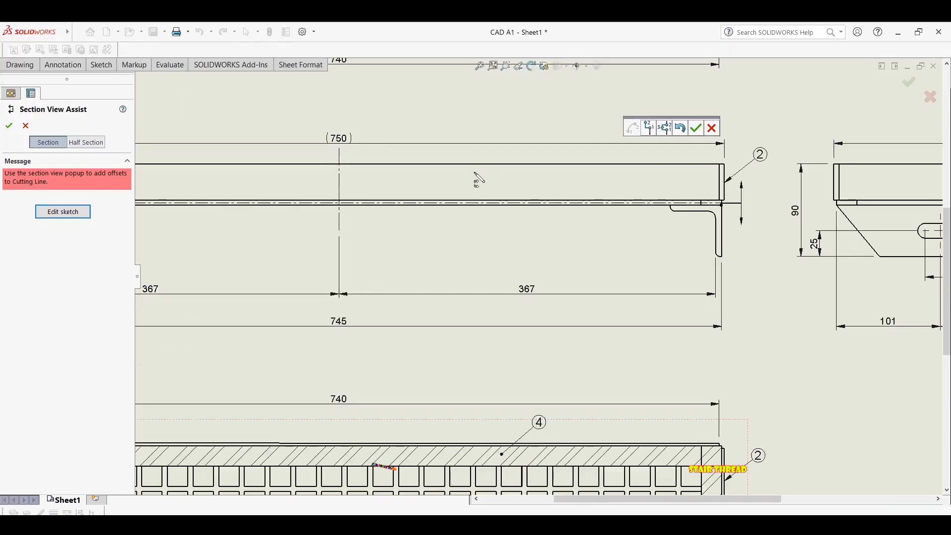
{"action": "key", "text": "Return"}
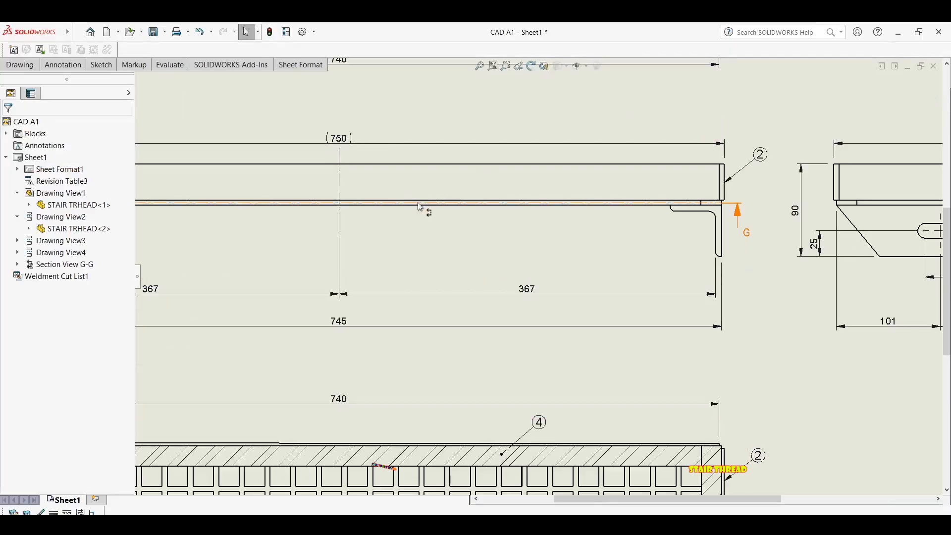
{"action": "left_click", "coordinate": [603, 209]}
{"action": "scroll", "coordinate": [331, 197], "scroll_direction": "up", "scroll_amount": 3}
{"action": "left_click", "coordinate": [384, 169]}
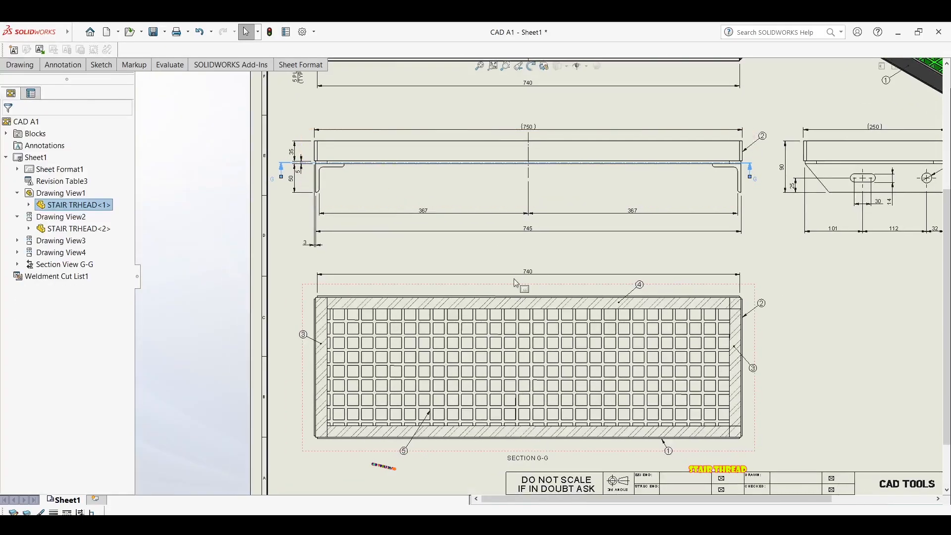
Dimension the offset between the left end bar and the upper plate's end in section view G-G, aligned with the 740 dimension, and flip its arrows
{"action": "middle_click_drag", "start_coordinate": [574, 372], "coordinate": [521, 309]}
{"action": "scroll", "coordinate": [356, 290], "scroll_direction": "down", "scroll_amount": 3}
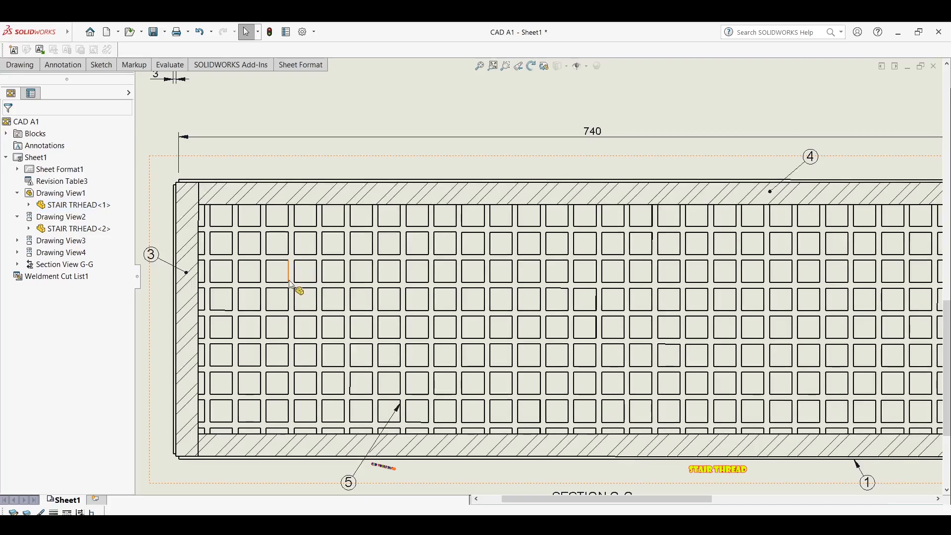
{"action": "key", "text": "d"}
{"action": "scroll", "coordinate": [194, 205], "scroll_direction": "down", "scroll_amount": 3}
{"action": "scroll", "coordinate": [277, 197], "scroll_direction": "down", "scroll_amount": 5}
{"action": "middle_click_drag", "start_coordinate": [342, 212], "coordinate": [388, 239]}
{"action": "scroll", "coordinate": [412, 262], "scroll_direction": "up", "scroll_amount": 2}
{"action": "left_click", "coordinate": [286, 102]}
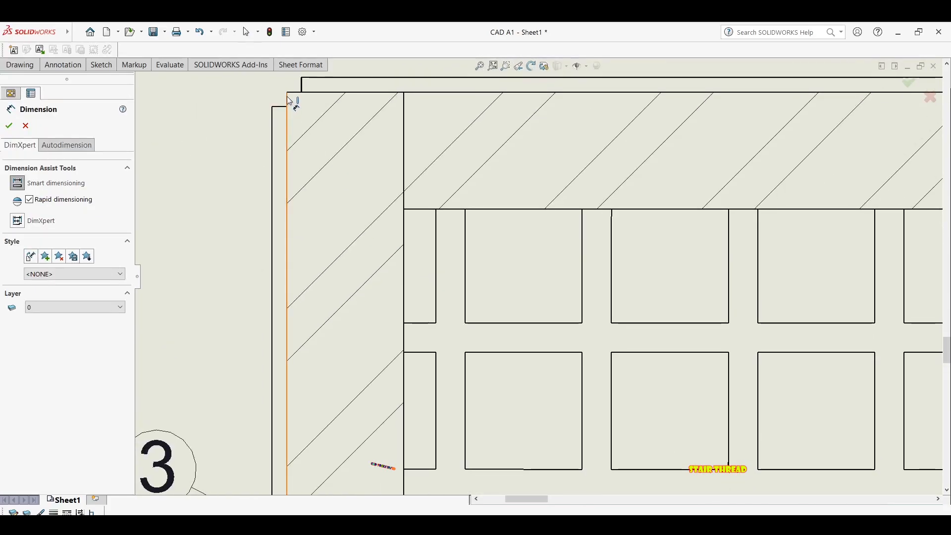
{"action": "scroll", "coordinate": [346, 229], "scroll_direction": "down", "scroll_amount": 6}
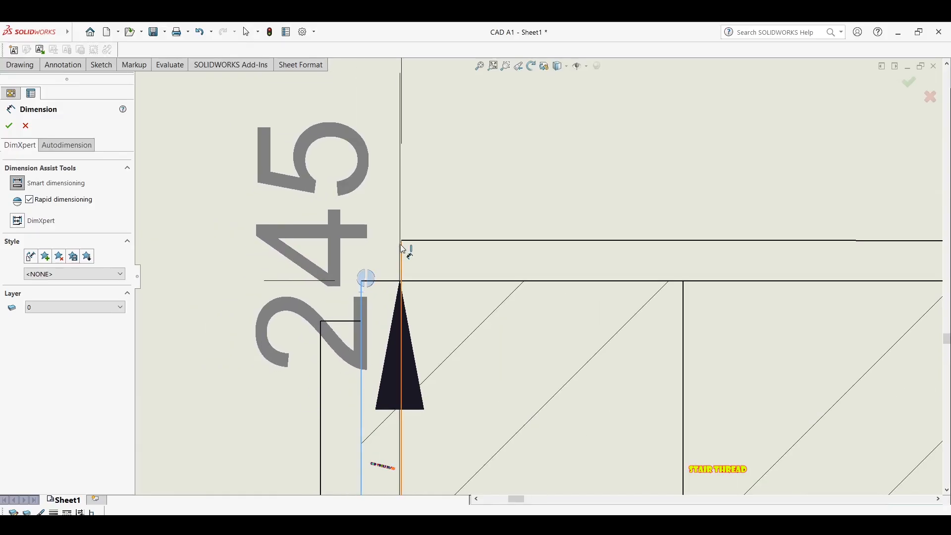
{"action": "left_click", "coordinate": [402, 232]}
{"action": "scroll", "coordinate": [384, 213], "scroll_direction": "up", "scroll_amount": 4}
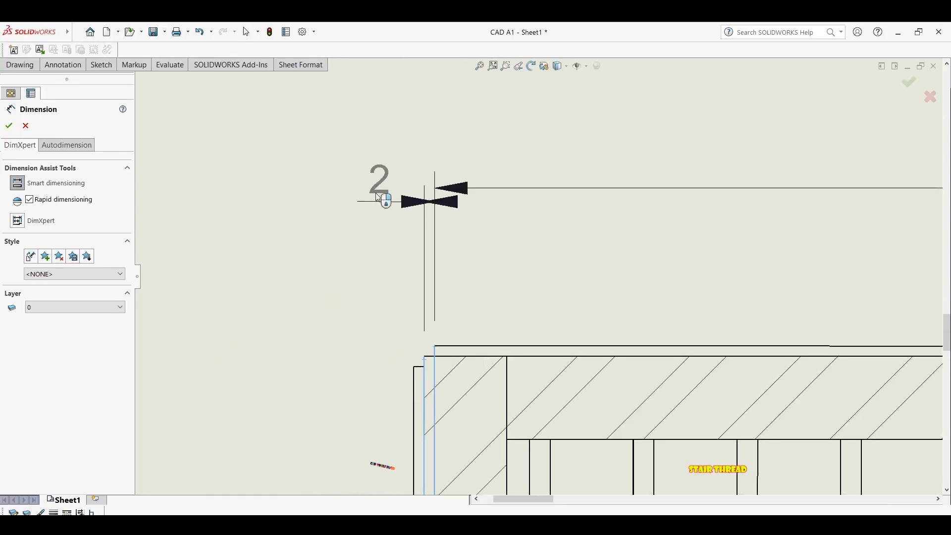
{"action": "left_click", "coordinate": [391, 194]}
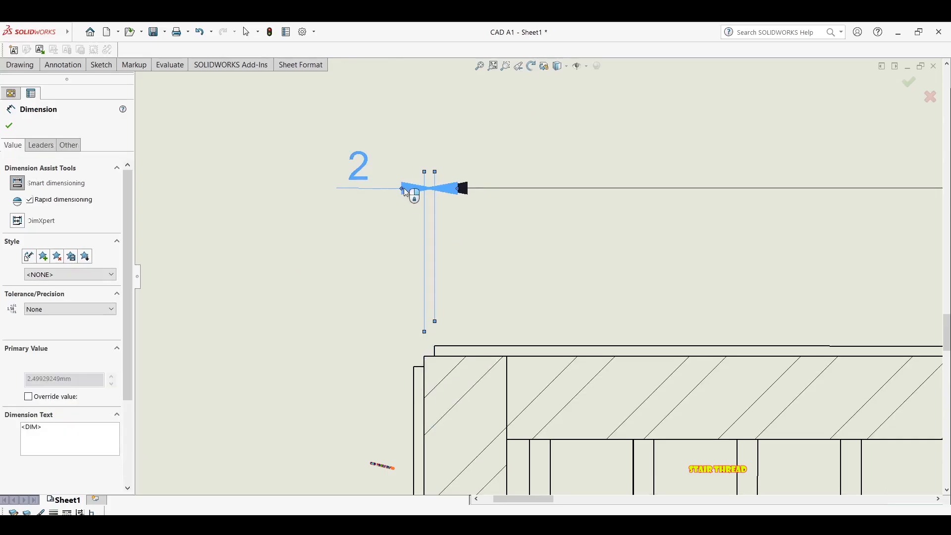
{"action": "left_click", "coordinate": [401, 189]}
{"action": "key", "text": "Escape"}
Review the plan, front and section views and the whole sheet for missing dimensions and balloons
{"action": "scroll", "coordinate": [373, 194], "scroll_direction": "up", "scroll_amount": 5}
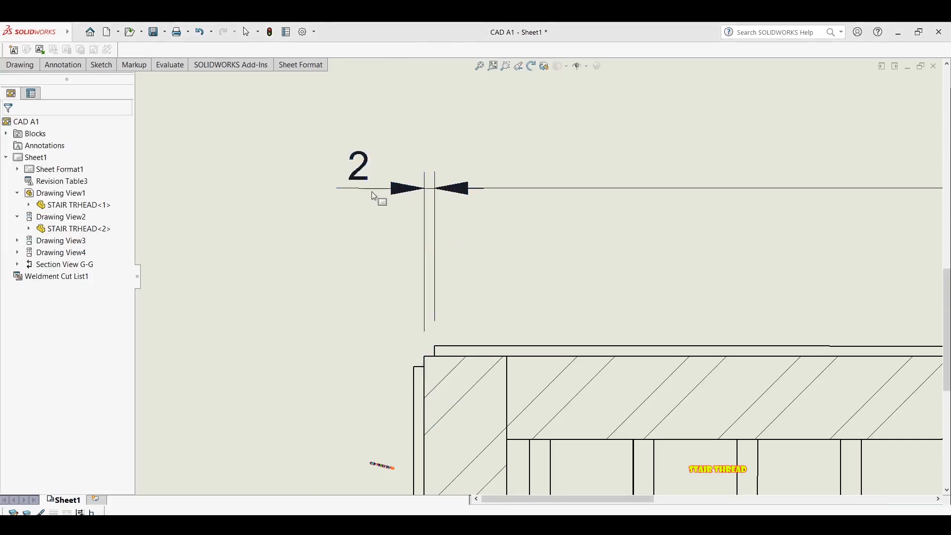
{"action": "middle_click_drag", "start_coordinate": [339, 201], "coordinate": [286, 262]}
{"action": "scroll", "coordinate": [310, 242], "scroll_direction": "up", "scroll_amount": 6}
{"action": "scroll", "coordinate": [368, 262], "scroll_direction": "down", "scroll_amount": 3}
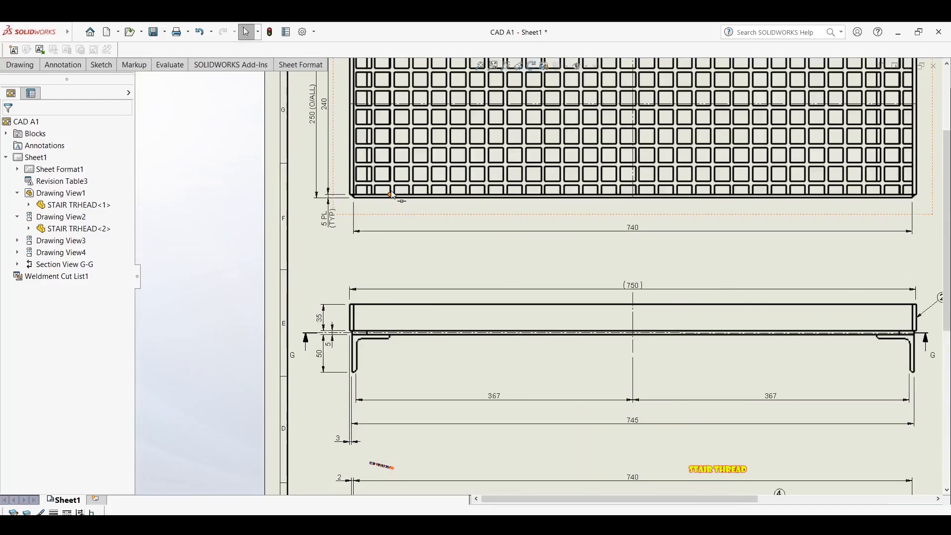
{"action": "middle_click_drag", "start_coordinate": [391, 191], "coordinate": [343, 245]}
{"action": "scroll", "coordinate": [329, 267], "scroll_direction": "down", "scroll_amount": 2}
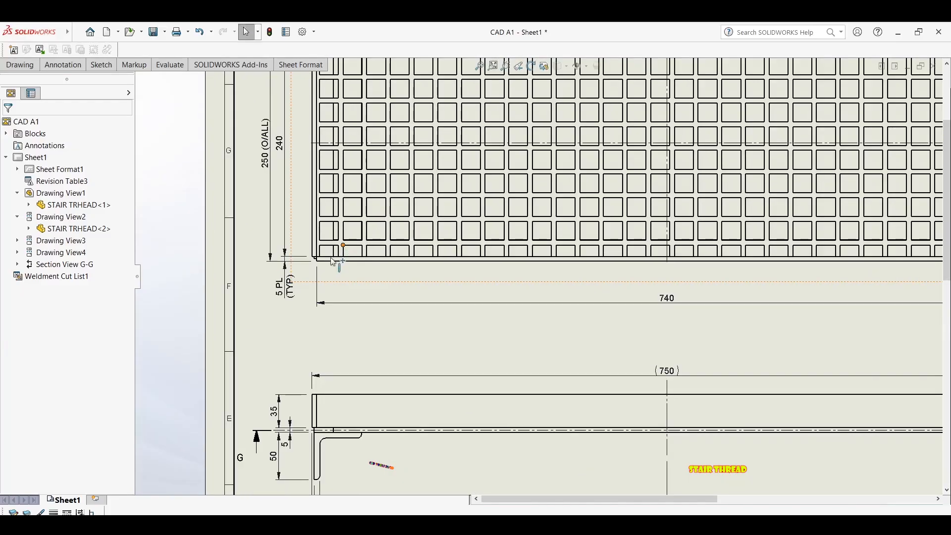
{"action": "scroll", "coordinate": [331, 268], "scroll_direction": "up", "scroll_amount": 1}
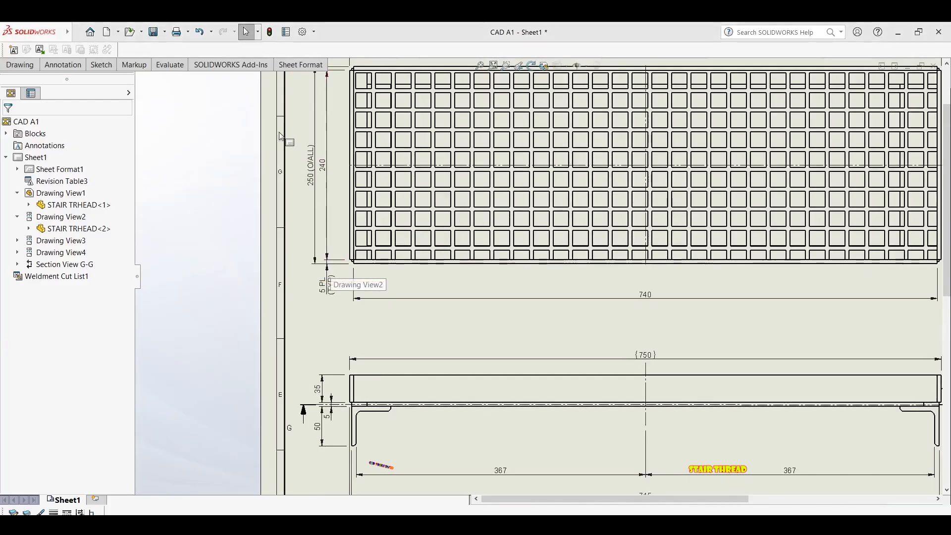
{"action": "key", "text": "f"}
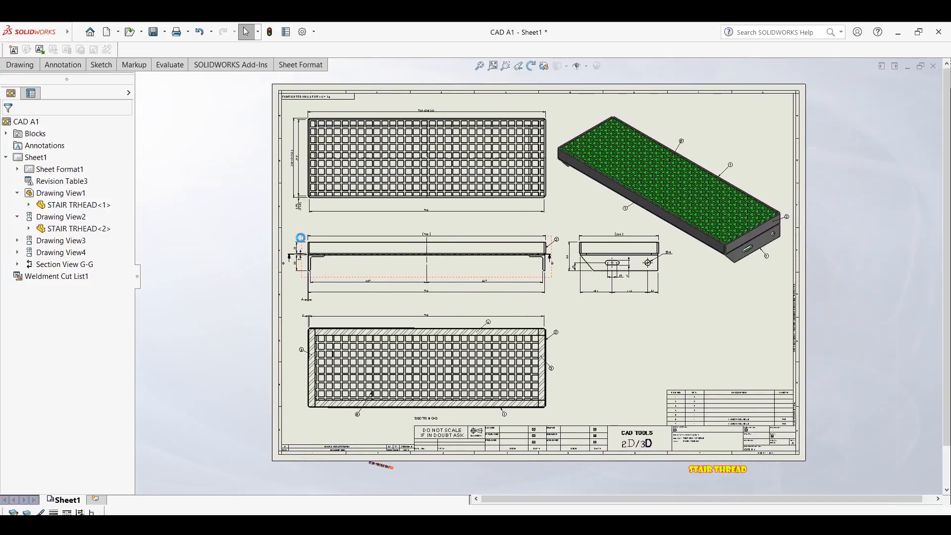
{"action": "scroll", "coordinate": [495, 320], "scroll_direction": "down", "scroll_amount": 4}
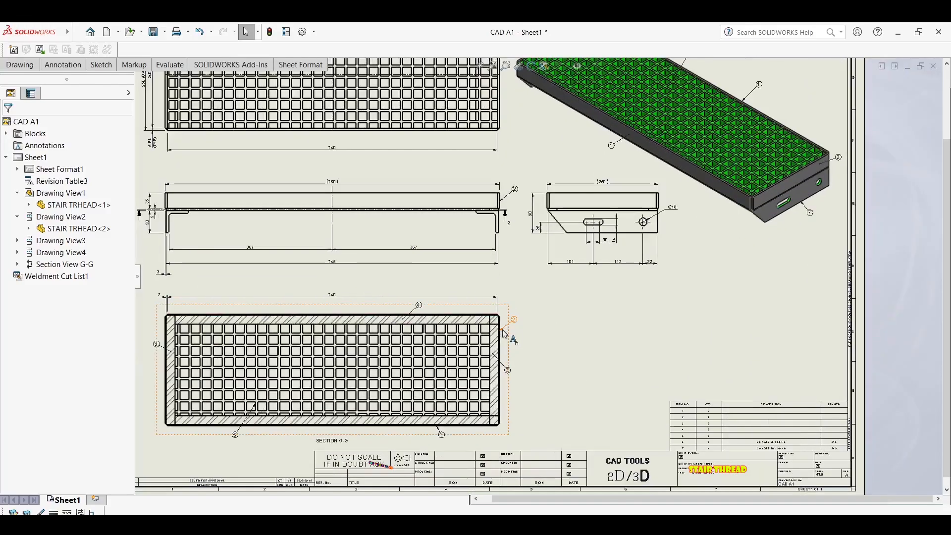
{"action": "scroll", "coordinate": [552, 318], "scroll_direction": "up", "scroll_amount": 1}
{"action": "scroll", "coordinate": [500, 295], "scroll_direction": "up", "scroll_amount": 2}
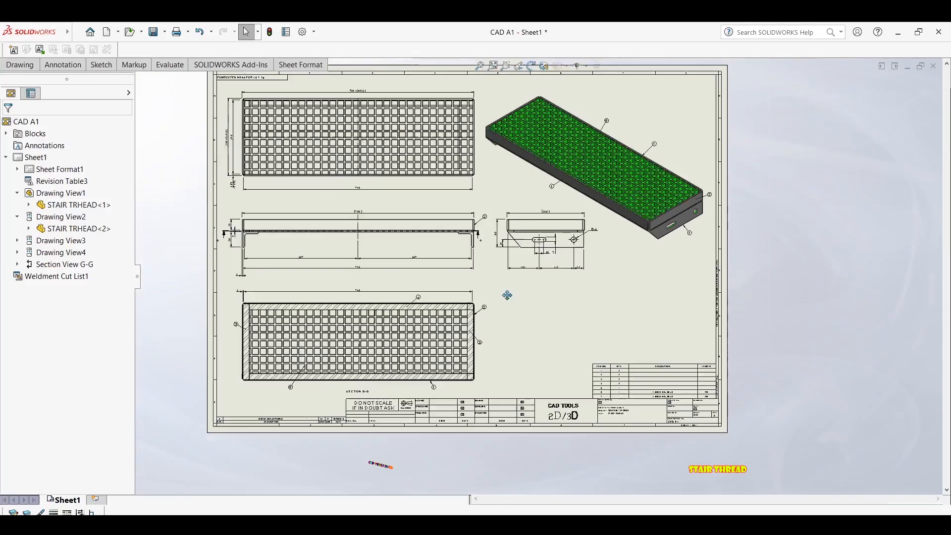
{"action": "middle_click_drag", "start_coordinate": [571, 332], "coordinate": [560, 318]}
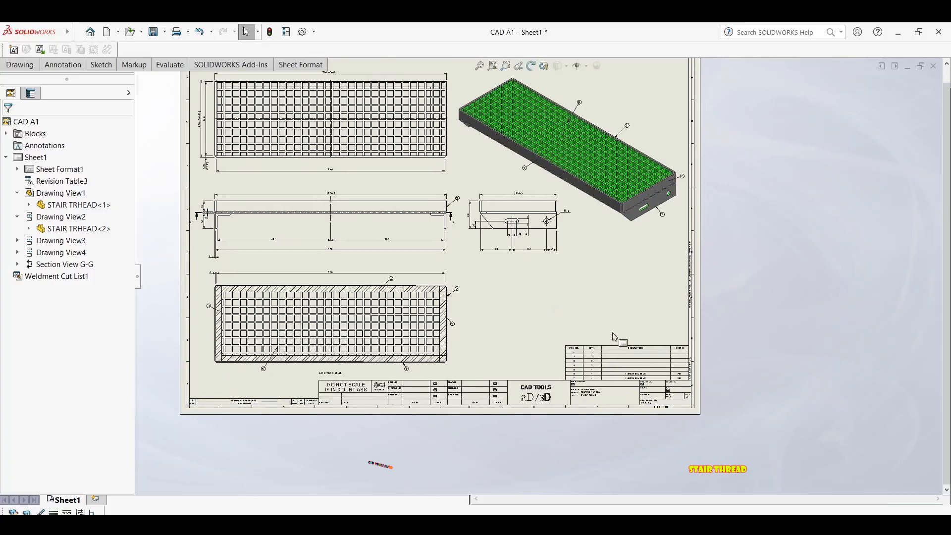
Examine the cut list table above the title block for items with an empty description or length
{"action": "scroll", "coordinate": [626, 356], "scroll_direction": "down", "scroll_amount": 4}
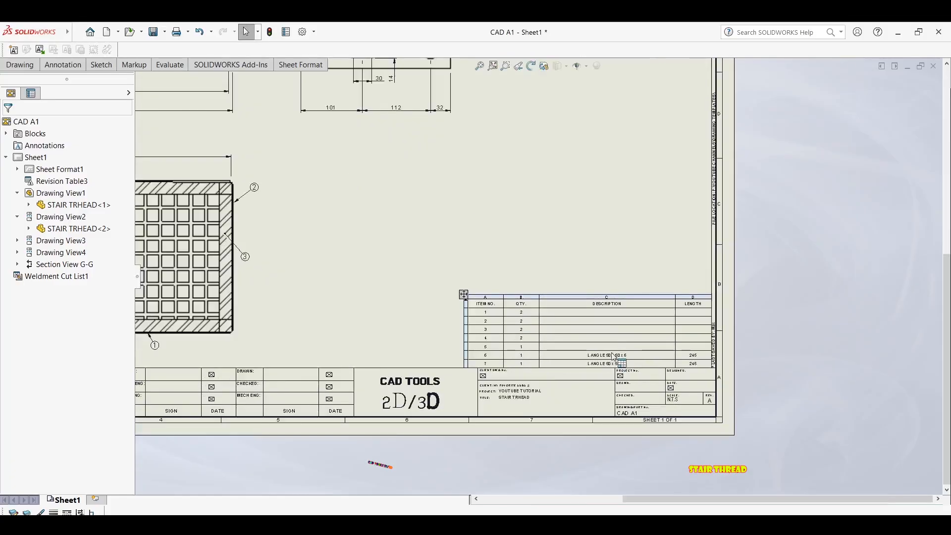
{"action": "left_click", "coordinate": [613, 349]}
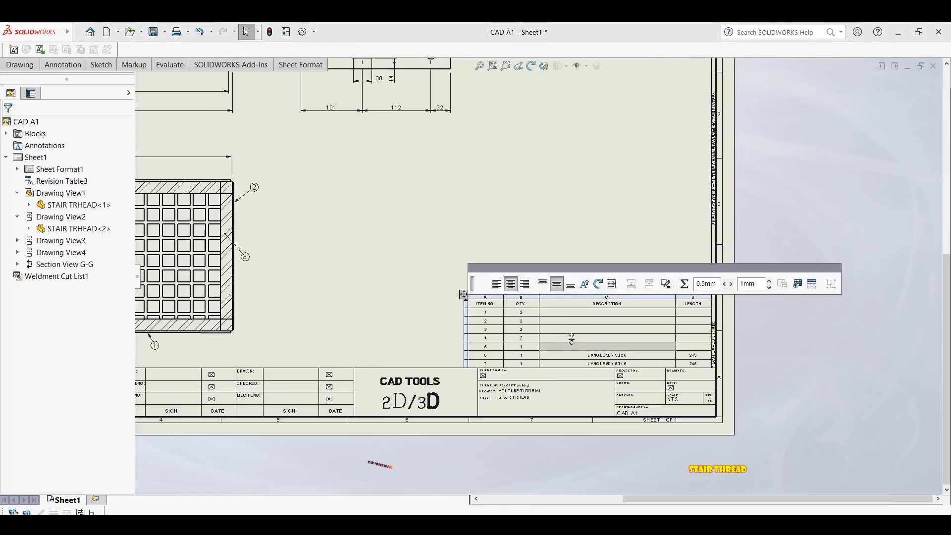
{"action": "scroll", "coordinate": [541, 353], "scroll_direction": "up", "scroll_amount": 4}
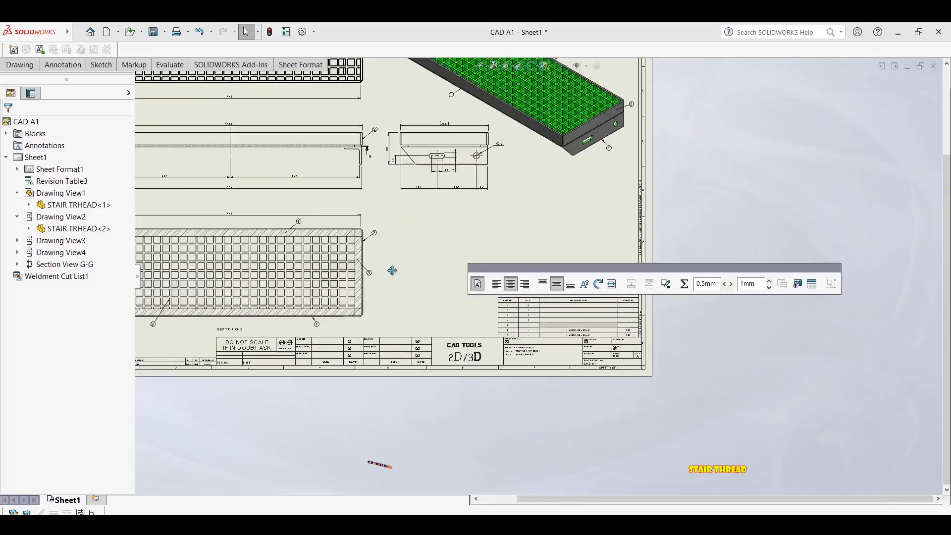
{"action": "scroll", "coordinate": [397, 178], "scroll_direction": "up", "scroll_amount": 4}
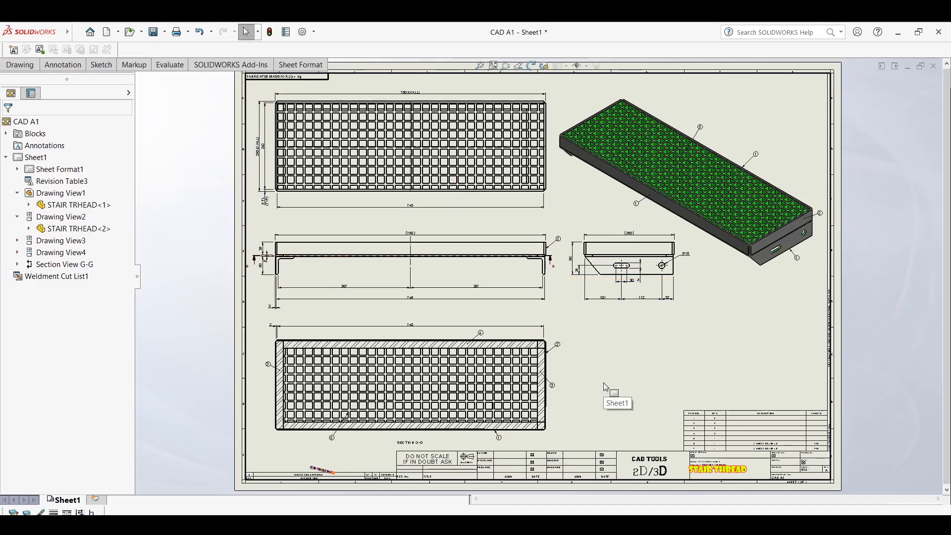
{"action": "scroll", "coordinate": [687, 406], "scroll_direction": "down", "scroll_amount": 5}
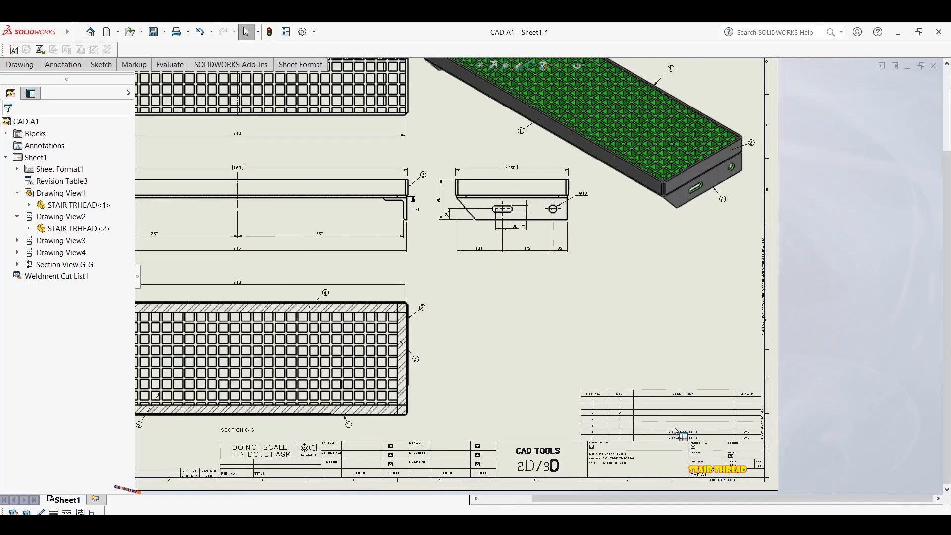
{"action": "scroll", "coordinate": [602, 359], "scroll_direction": "up", "scroll_amount": 1}
{"action": "mouse_move", "coordinate": [601, 359]}
{"action": "middle_mouse_down"}
{"action": "mouse_move", "coordinate": [537, 444]}
{"action": "mouse_move", "coordinate": [545, 299]}
{"action": "mouse_move", "coordinate": [607, 329]}
{"action": "middle_mouse_up"}
{"action": "left_click", "coordinate": [607, 329]}
{"action": "scroll", "coordinate": [608, 327], "scroll_direction": "down", "scroll_amount": 3}
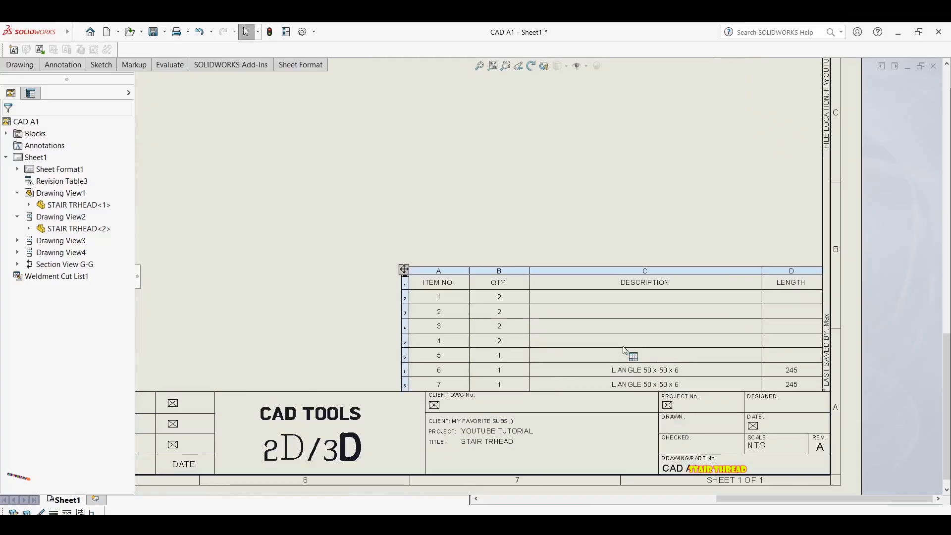
{"action": "left_click", "coordinate": [610, 299]}
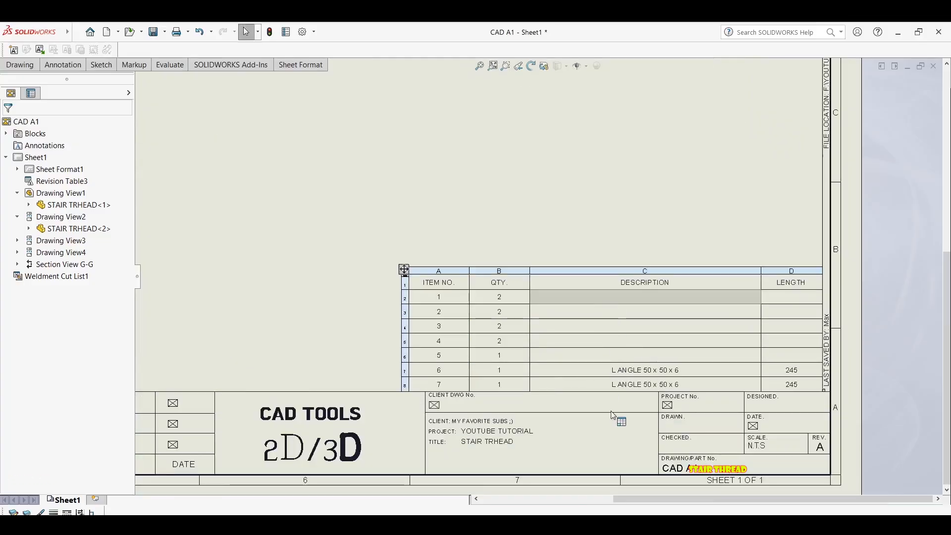
{"action": "scroll", "coordinate": [601, 421], "scroll_direction": "up", "scroll_amount": 3}
{"action": "mouse_move", "coordinate": [601, 421]}
{"action": "middle_mouse_down"}
{"action": "mouse_move", "coordinate": [605, 441]}
{"action": "mouse_move", "coordinate": [601, 369]}
{"action": "middle_mouse_up"}
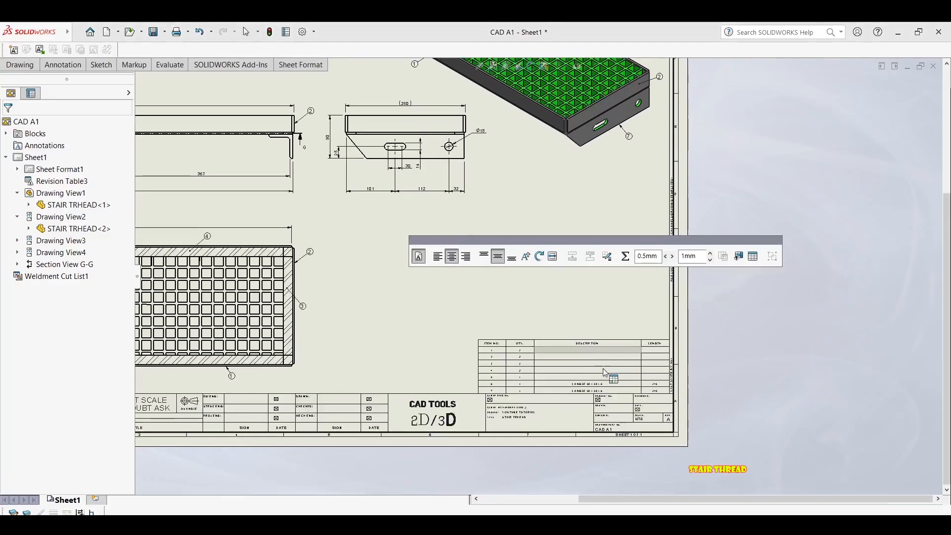
{"action": "scroll", "coordinate": [579, 356], "scroll_direction": "down", "scroll_amount": 1}
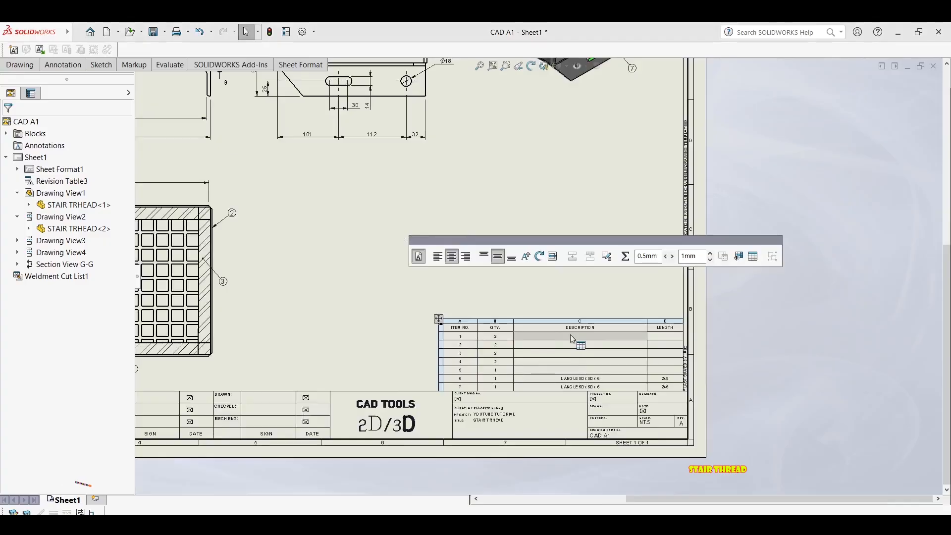
{"action": "left_click", "coordinate": [572, 338]}
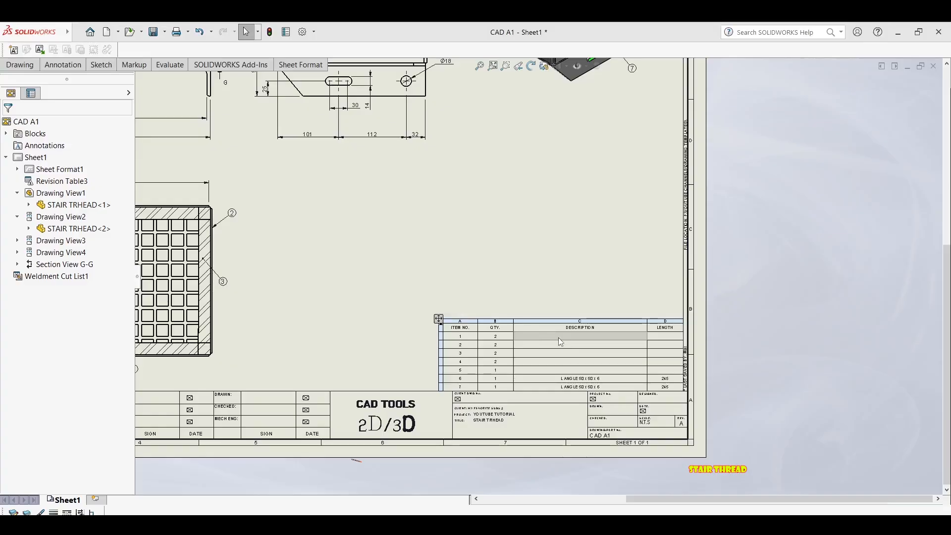
{"action": "scroll", "coordinate": [580, 340], "scroll_direction": "down", "scroll_amount": 3}
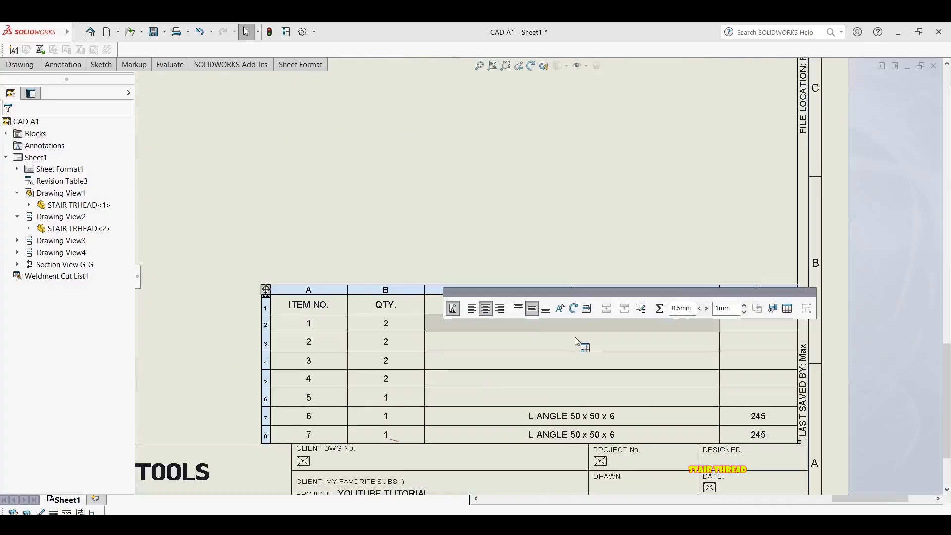
{"action": "scroll", "coordinate": [578, 340], "scroll_direction": "down", "scroll_amount": 3}
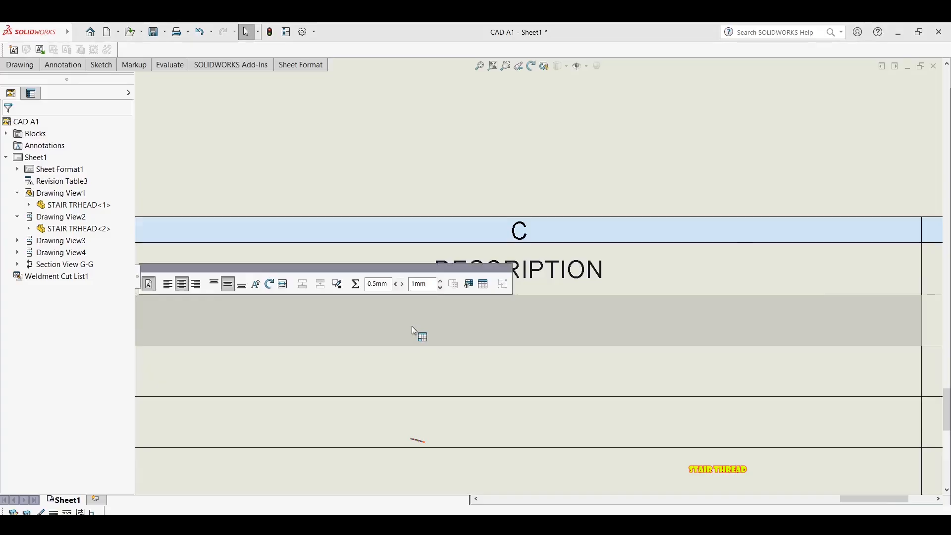
{"action": "scroll", "coordinate": [466, 329], "scroll_direction": "up", "scroll_amount": 1}
{"action": "scroll", "coordinate": [468, 331], "scroll_direction": "up", "scroll_amount": 1}
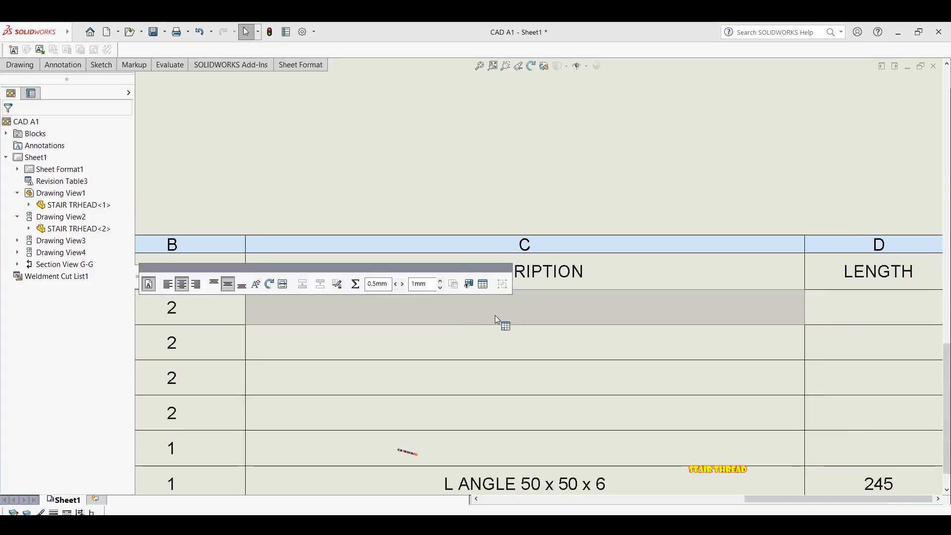
{"action": "scroll", "coordinate": [501, 322], "scroll_direction": "up", "scroll_amount": 3}
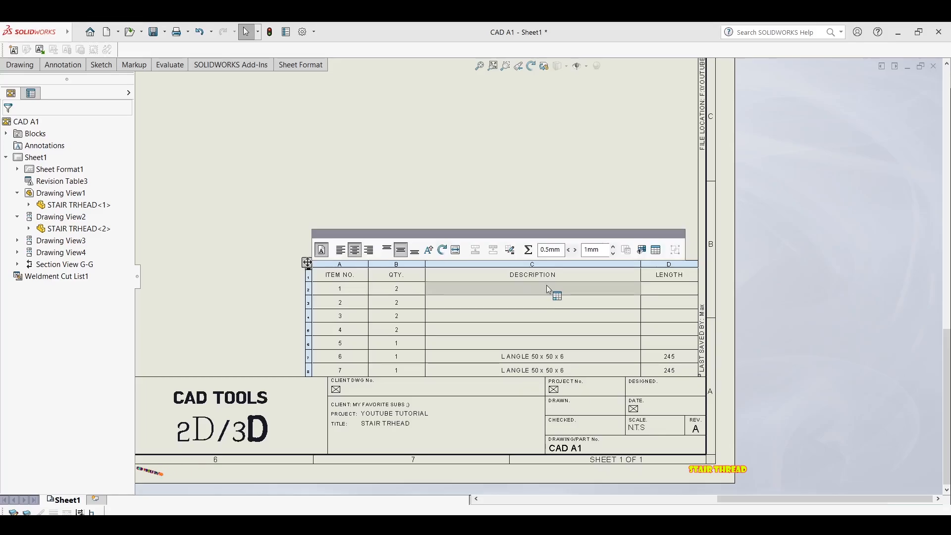
Open the STAIR TRHEAD part from the shaded isometric view
{"action": "right_click", "coordinate": [546, 286]}
{"action": "left_click", "coordinate": [471, 130]}
{"action": "scroll", "coordinate": [472, 130], "scroll_direction": "up", "scroll_amount": 3}
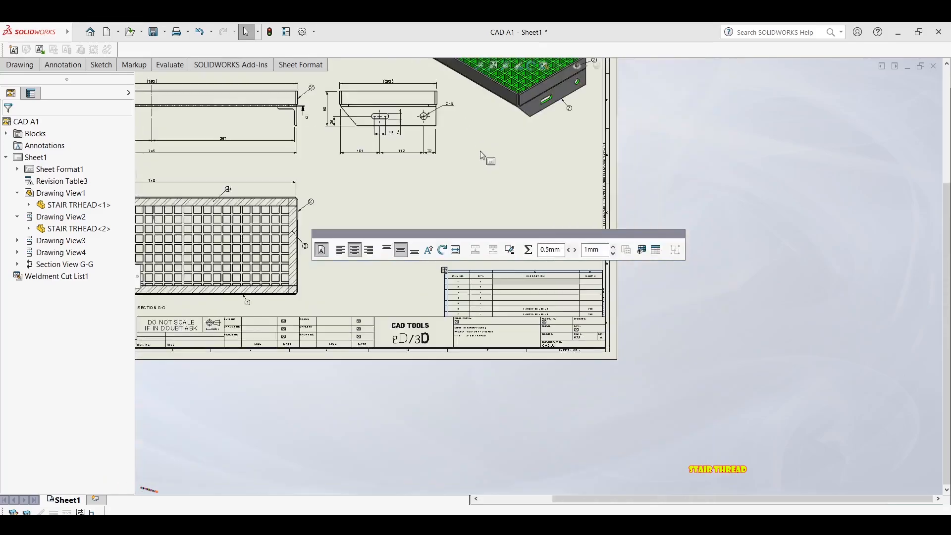
{"action": "scroll", "coordinate": [502, 174], "scroll_direction": "down", "scroll_amount": 1}
{"action": "left_click", "coordinate": [508, 165]}
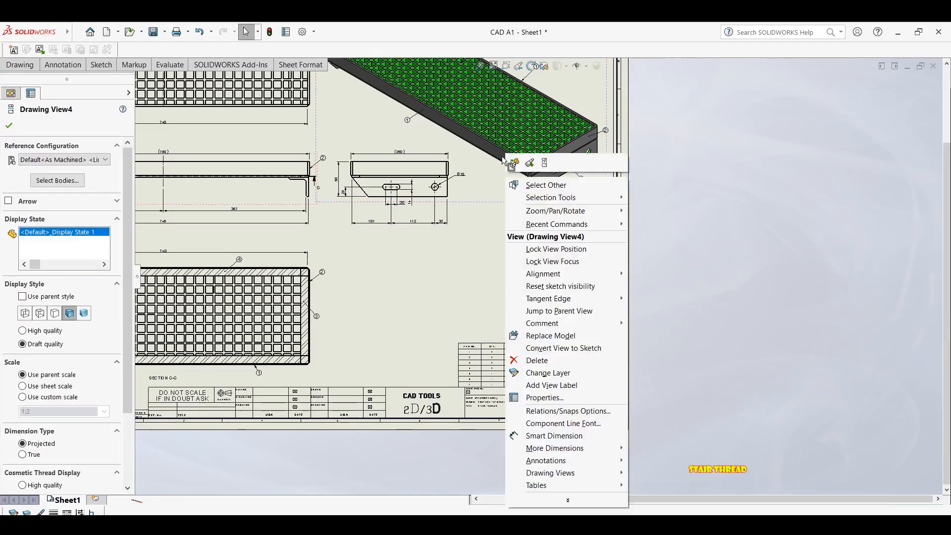
{"action": "right_click", "coordinate": [507, 165]}
{"action": "left_click", "coordinate": [514, 164]}
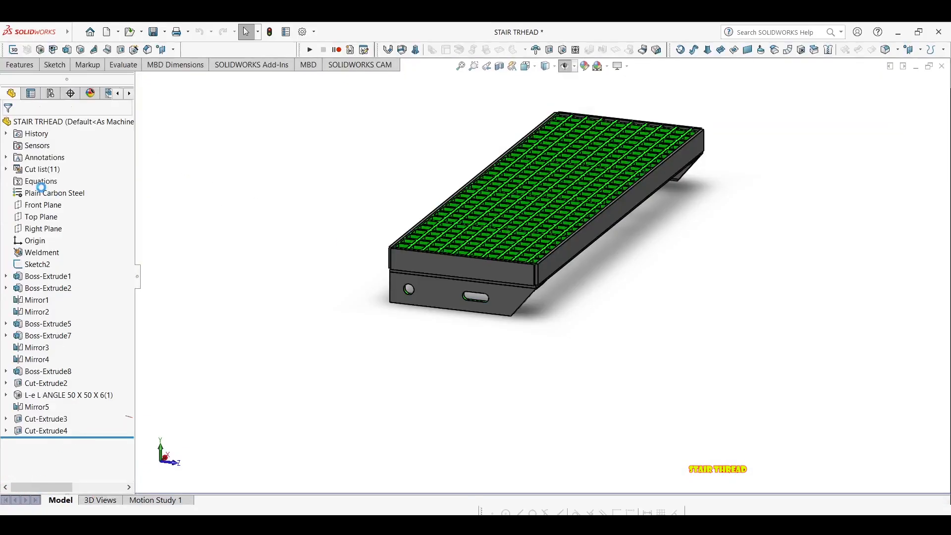
Expand the part's cut list and open the properties of Cut-List-Item1
{"action": "left_click", "coordinate": [6, 169]}
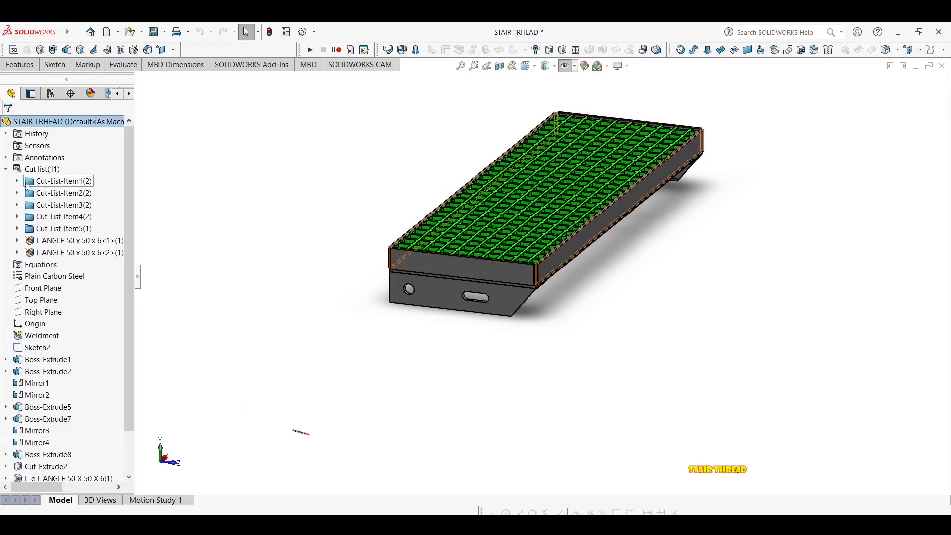
{"action": "left_click", "coordinate": [18, 181]}
{"action": "left_click", "coordinate": [56, 183]}
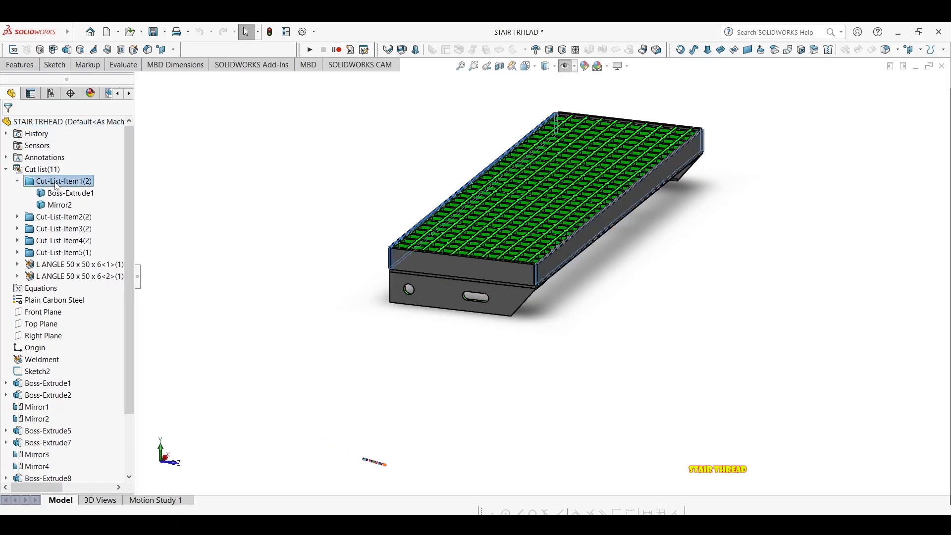
{"action": "right_click", "coordinate": [56, 184]}
{"action": "left_click", "coordinate": [39, 269]}
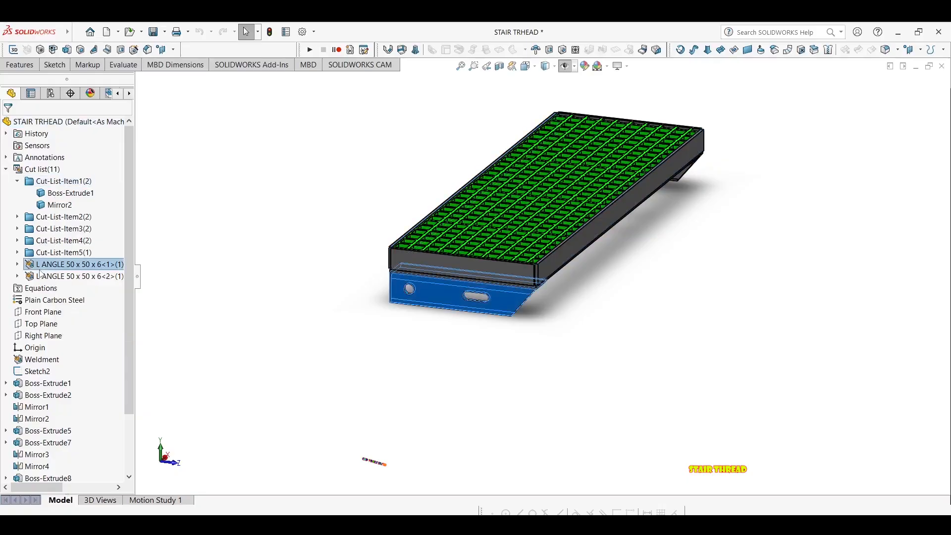
{"action": "right_click", "coordinate": [80, 182]}
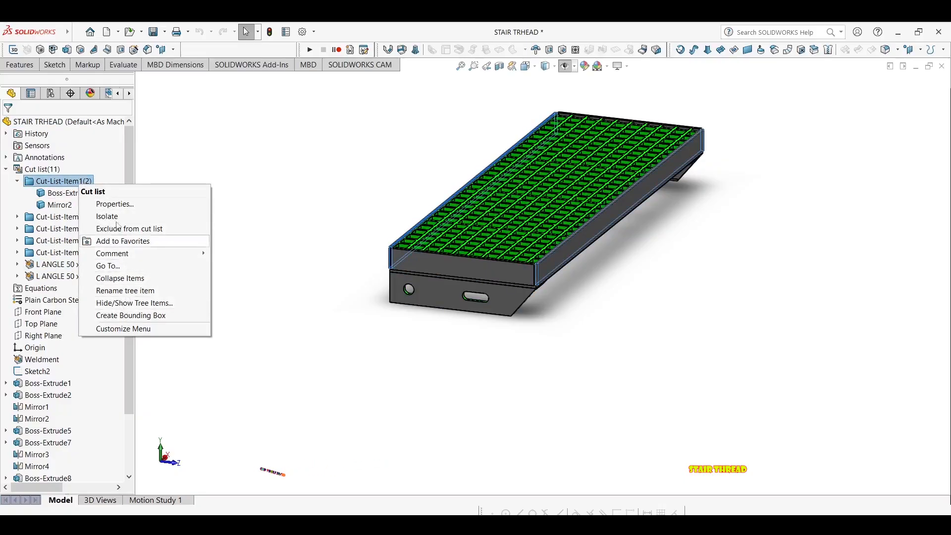
{"action": "left_click", "coordinate": [125, 205]}
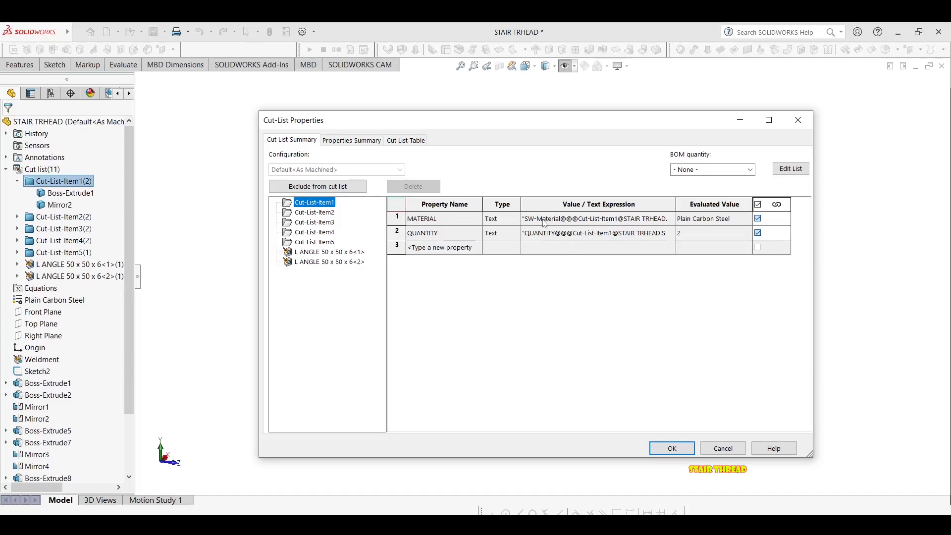
Add a DESCRIPTION property with the value PL-01 to Cut-List-Item1, and compare it with Cut-List-Item2's properties
{"action": "left_click", "coordinate": [450, 248]}
{"action": "left_click", "coordinate": [478, 246]}
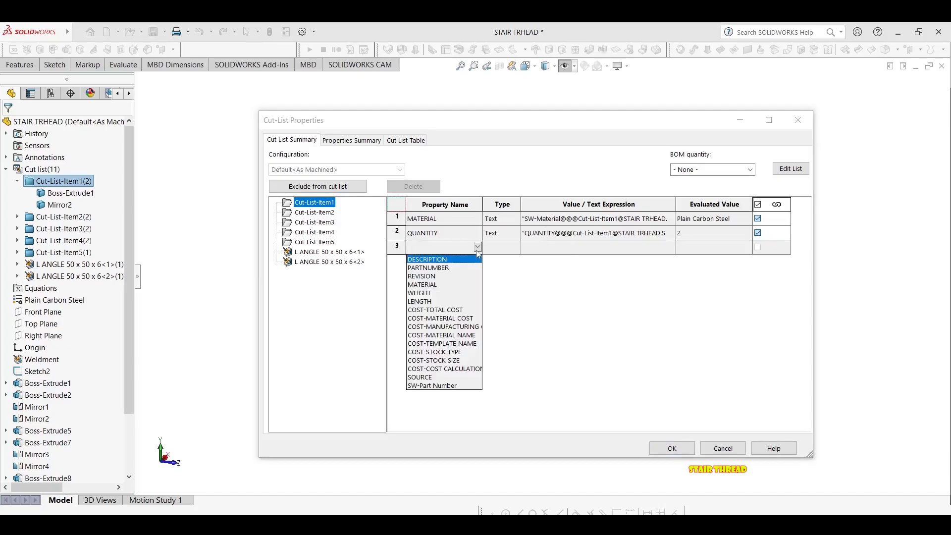
{"action": "left_click", "coordinate": [434, 260]}
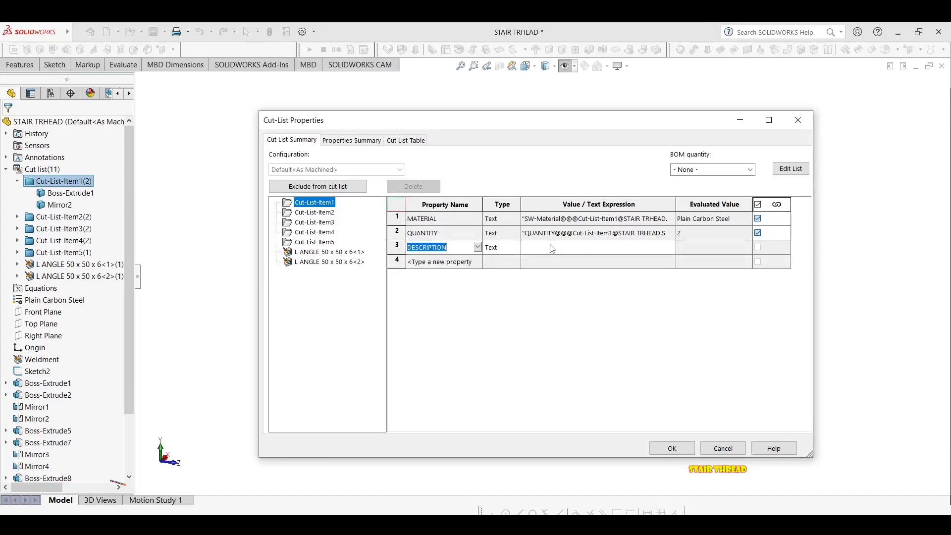
{"action": "type", "text": "PL-01"}
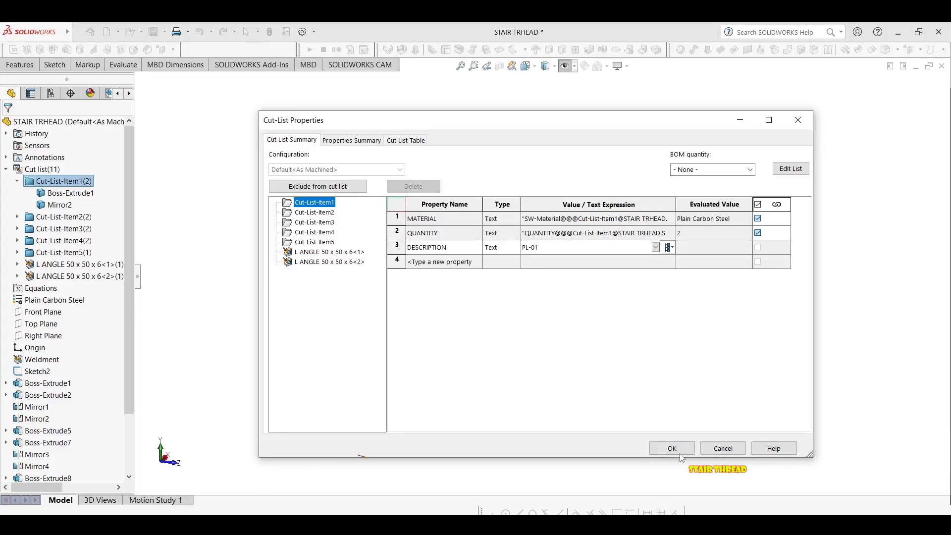
{"action": "left_click", "coordinate": [315, 214]}
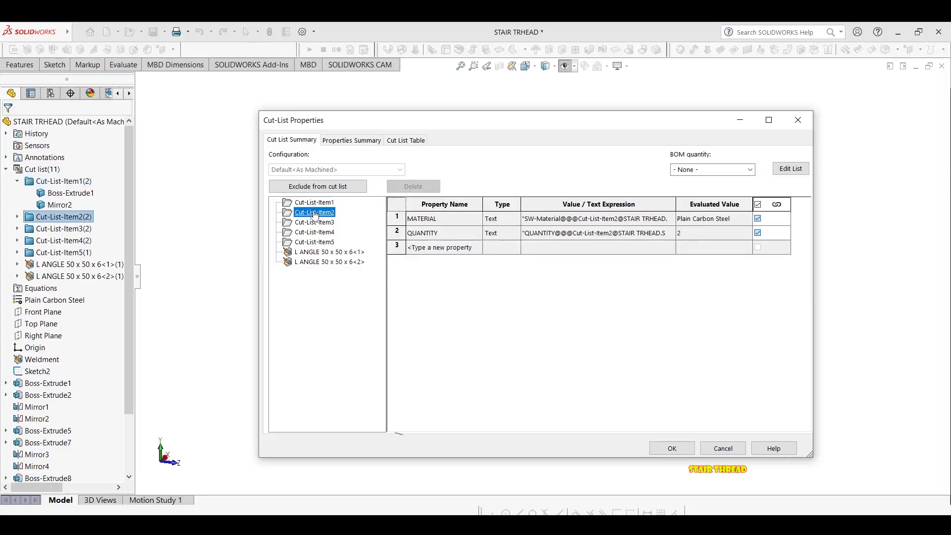
{"action": "left_click", "coordinate": [314, 203]}
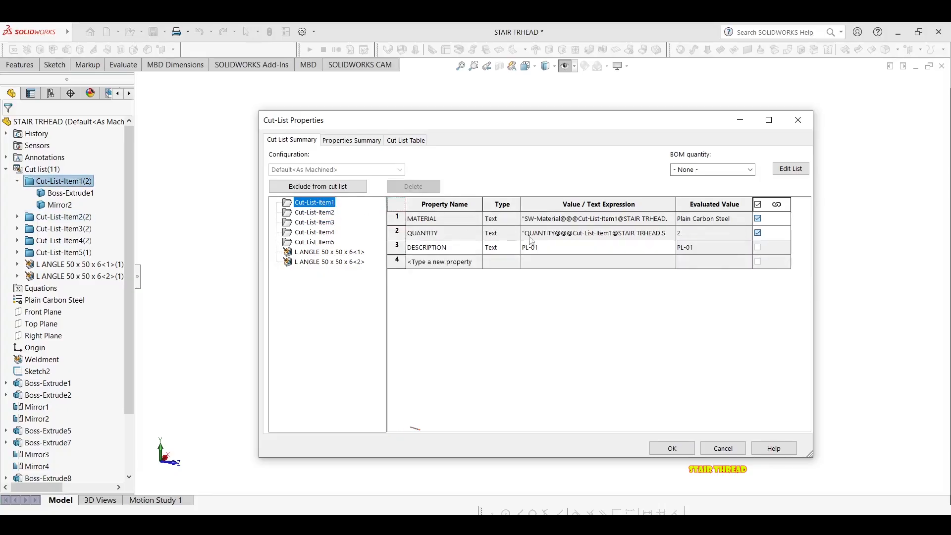
Add a DESCRIPTION property with the value PL-02 to Cut-List-Item2
{"action": "left_click", "coordinate": [315, 212]}
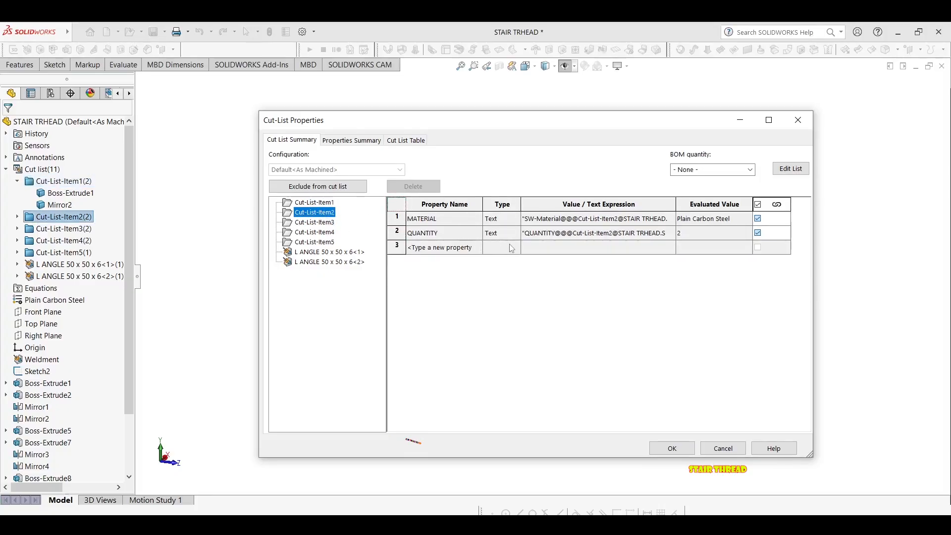
{"action": "left_click", "coordinate": [450, 246]}
{"action": "left_click", "coordinate": [478, 247]}
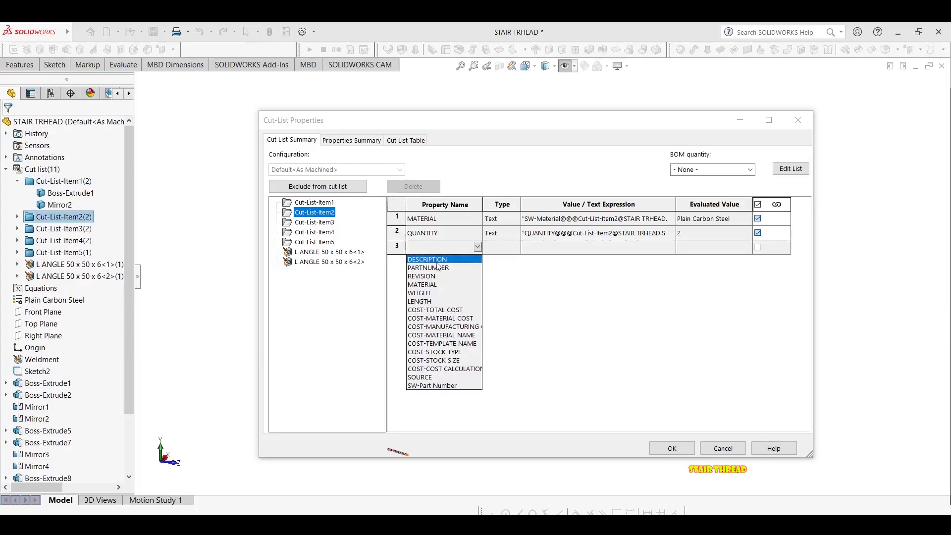
{"action": "left_click", "coordinate": [439, 261]}
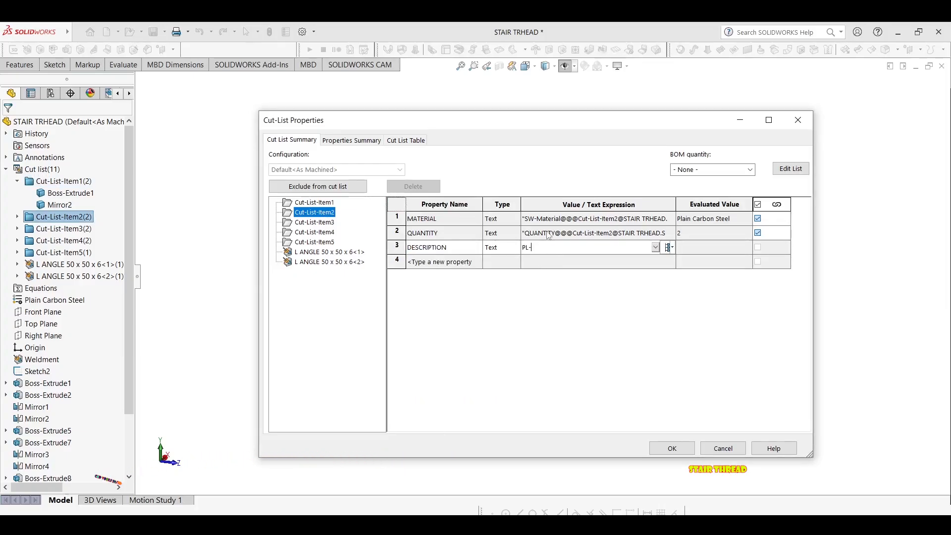
Add a DESCRIPTION property with the value PL-03 to Cut-List-Item3
{"action": "left_click", "coordinate": [315, 222]}
{"action": "left_click", "coordinate": [467, 252]}
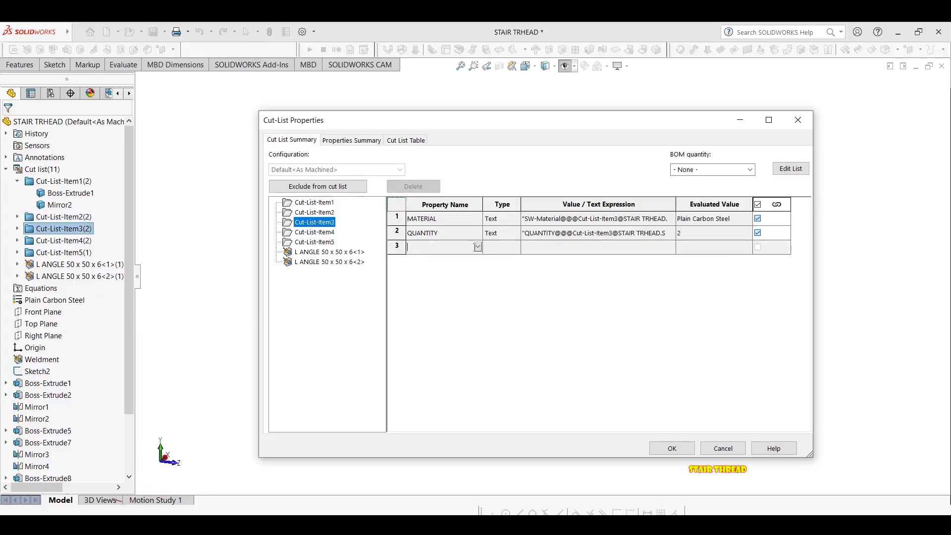
{"action": "left_click", "coordinate": [478, 249]}
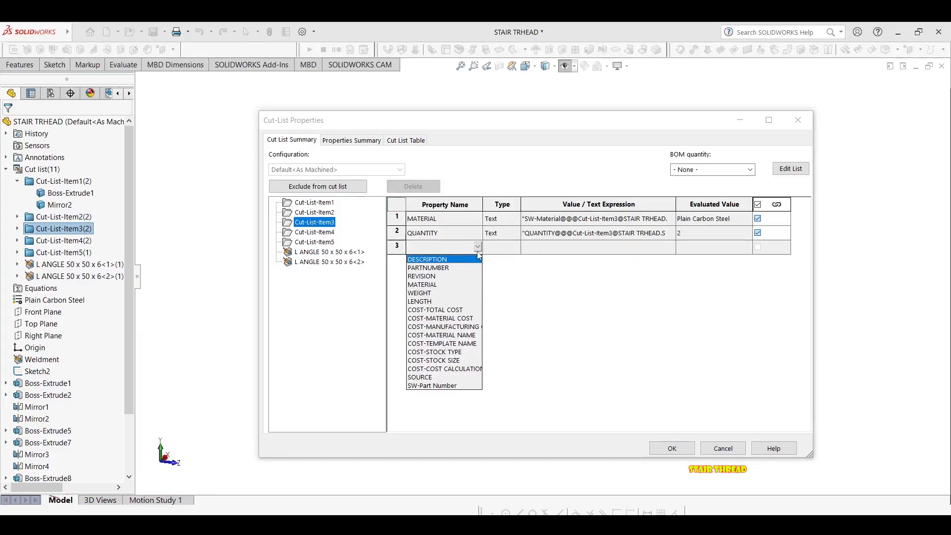
{"action": "left_click", "coordinate": [448, 259]}
{"action": "left_click", "coordinate": [550, 246]}
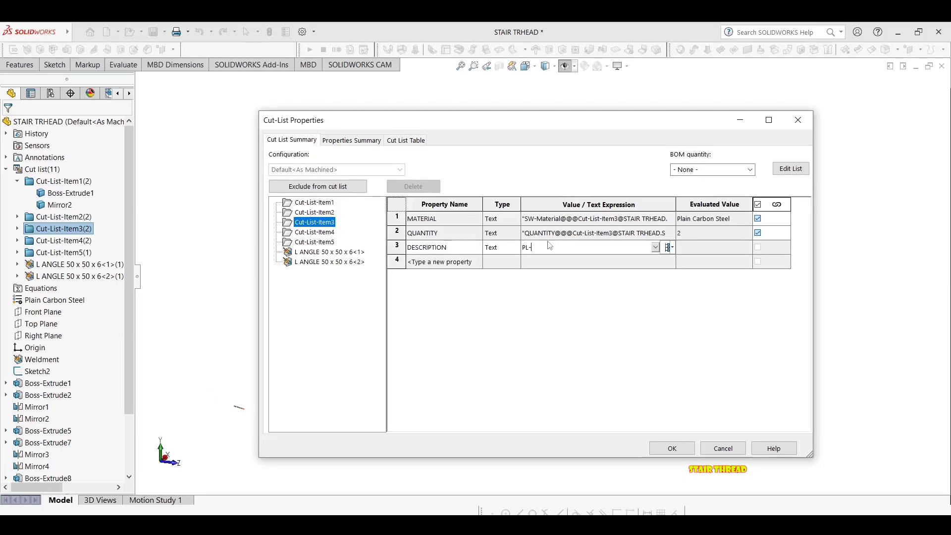
{"action": "key", "text": "Return"}
Add a DESCRIPTION property with the value PL-04 to Cut-List-Item4
{"action": "left_click", "coordinate": [315, 232]}
{"action": "left_click", "coordinate": [468, 251]}
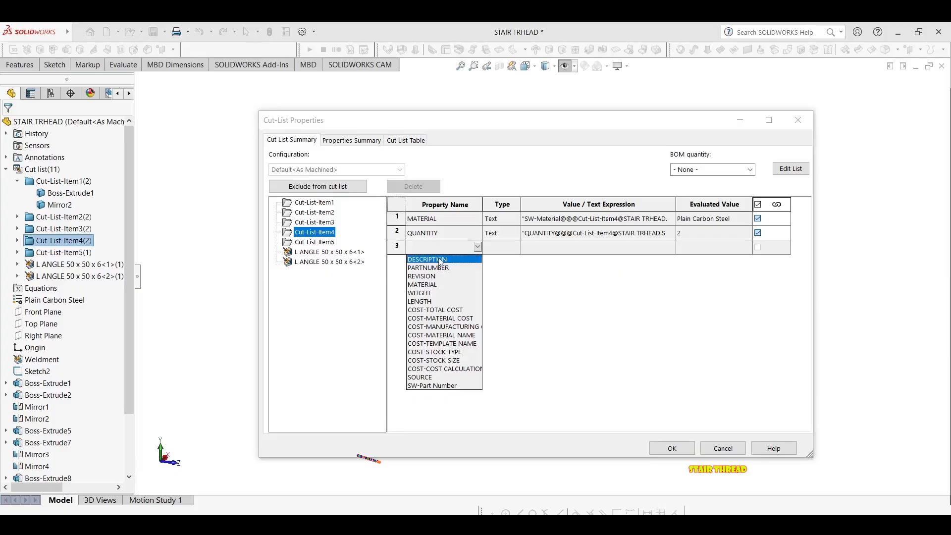
{"action": "left_click", "coordinate": [441, 259]}
{"action": "left_click", "coordinate": [544, 246]}
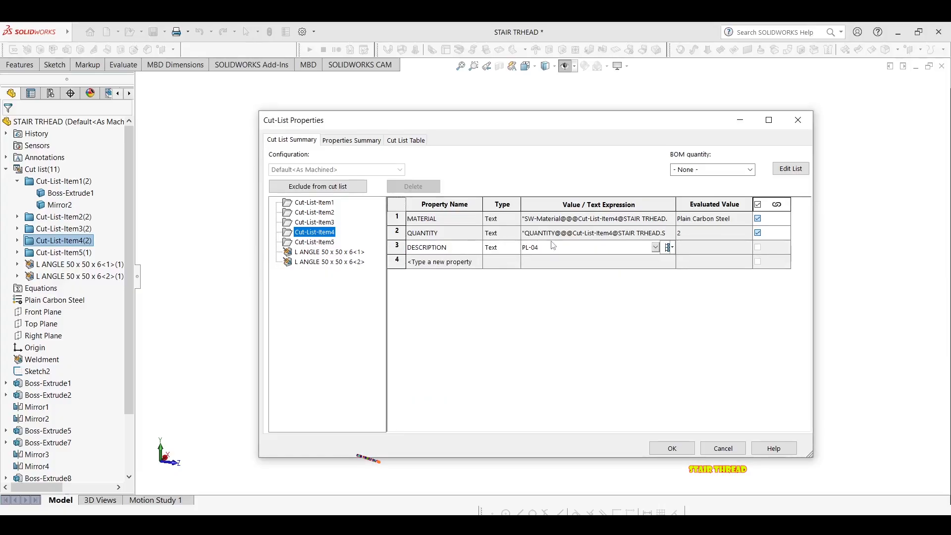
Add a DESCRIPTION property with the value PL-05 to Cut-List-Item5, check the first L ANGLE item and apply the cut-list properties
{"action": "left_click", "coordinate": [315, 242]}
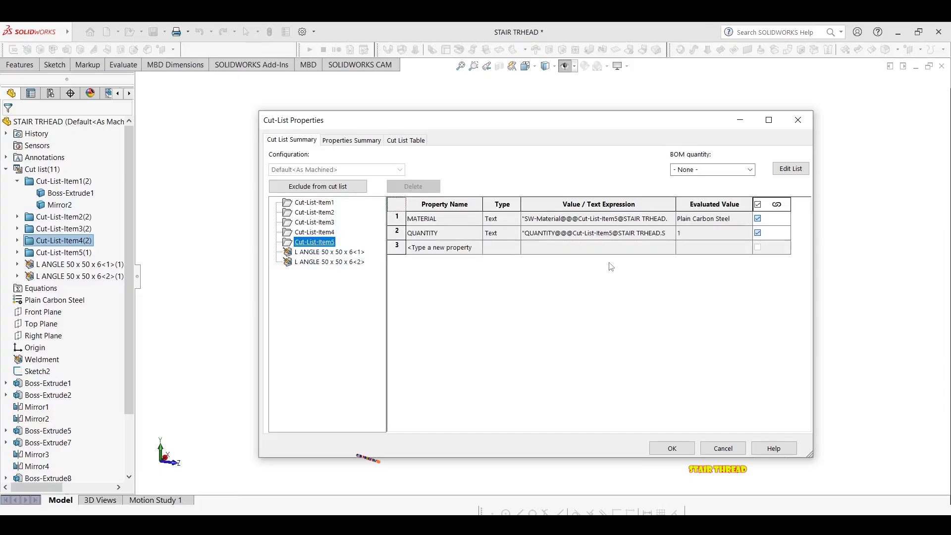
{"action": "left_click", "coordinate": [478, 248]}
{"action": "left_click", "coordinate": [479, 247]}
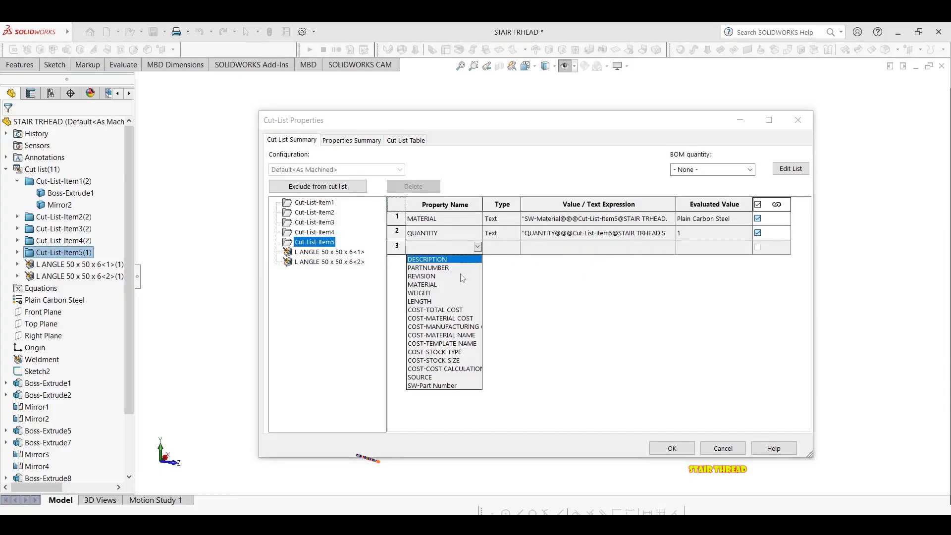
{"action": "left_click", "coordinate": [435, 261]}
{"action": "left_click", "coordinate": [535, 247]}
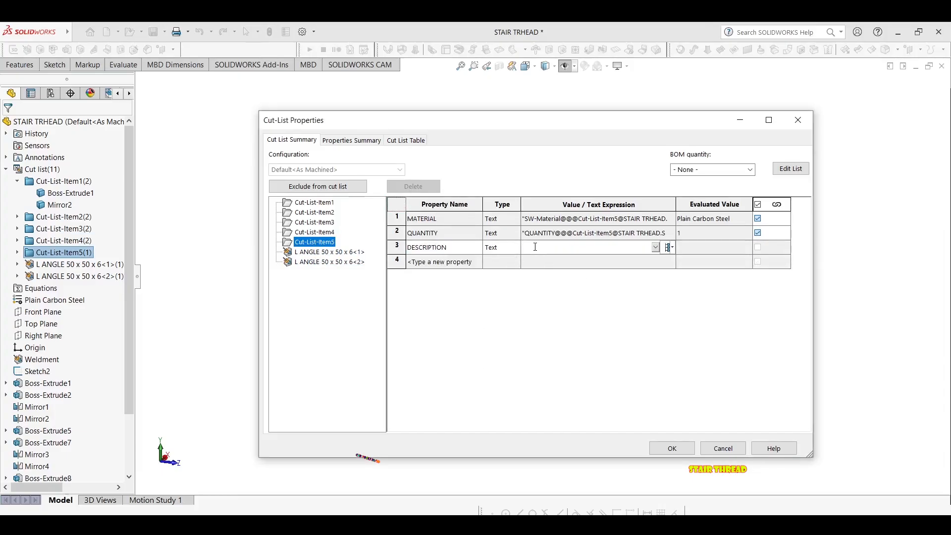
{"action": "type", "text": "PL-03"}
{"action": "left_click", "coordinate": [311, 254]}
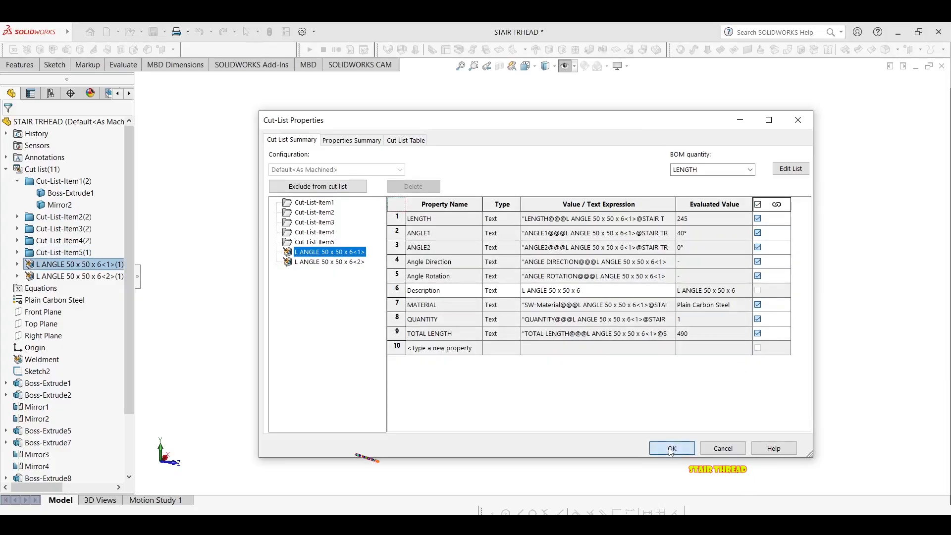
{"action": "left_click", "coordinate": [671, 449]}
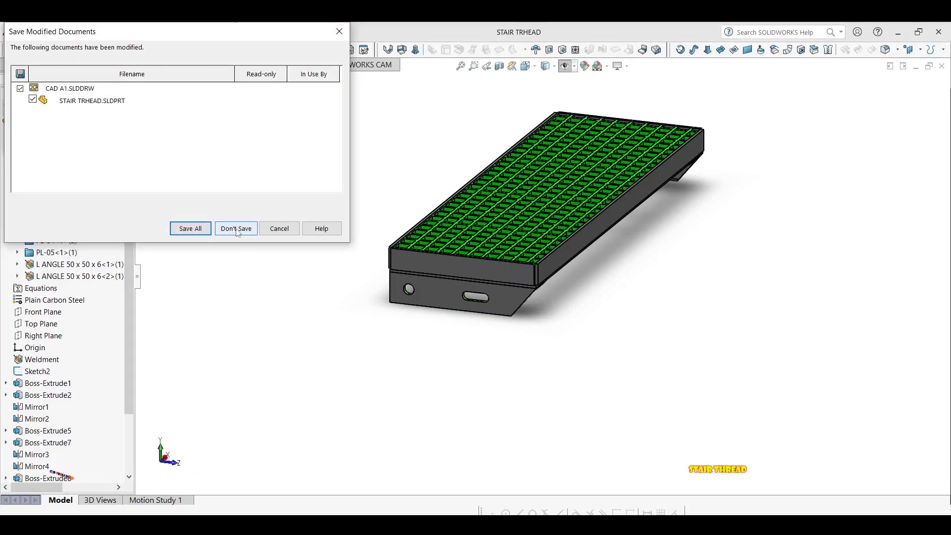
Save the modified STAIR TRHEAD part and CAD A1 drawing, and return to the drawing sheet
{"action": "left_click", "coordinate": [206, 228]}
{"action": "left_click", "coordinate": [202, 229]}
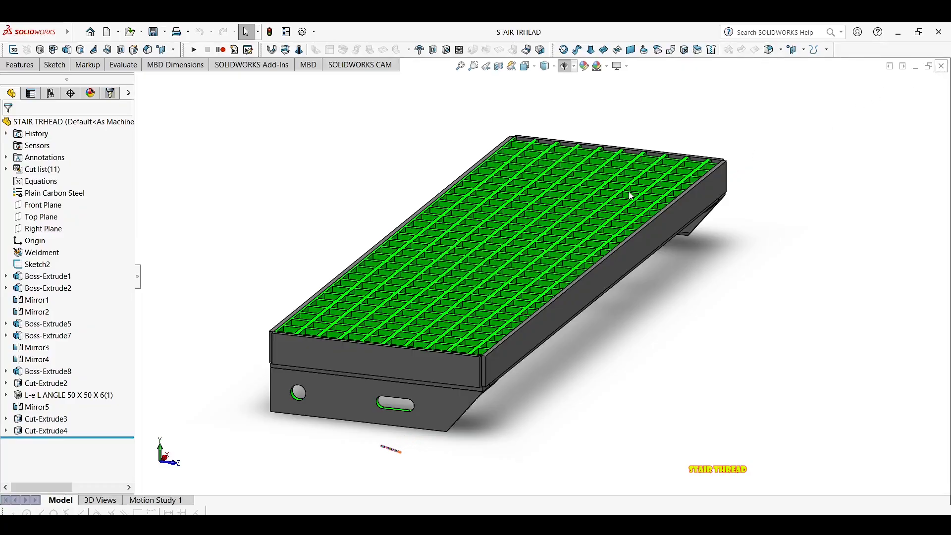
{"action": "key", "text": "ctrl+Tab"}
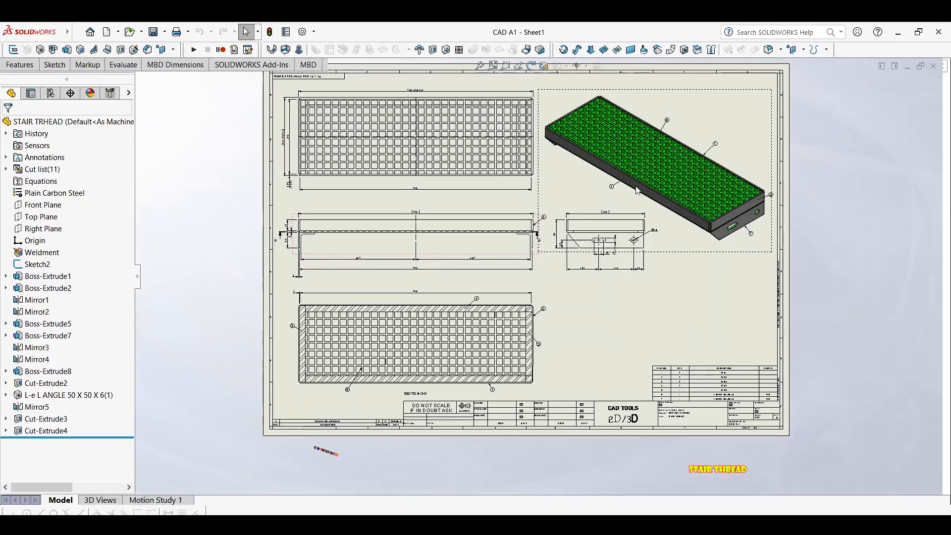
{"action": "left_click", "coordinate": [635, 185]}
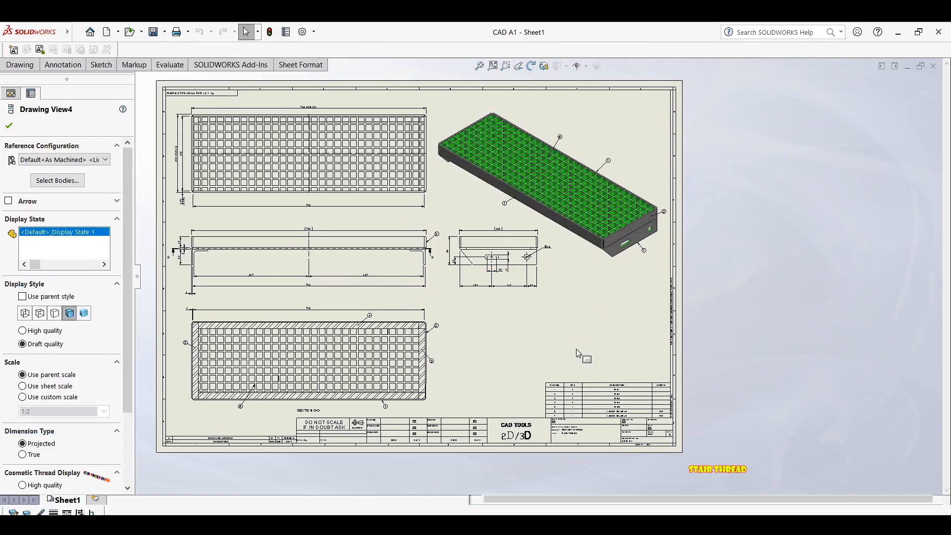
Examine the cut list table's descriptions and lengths, and check the drawing views for missing dimensions and balloons
{"action": "scroll", "coordinate": [545, 327], "scroll_direction": "down", "scroll_amount": 2}
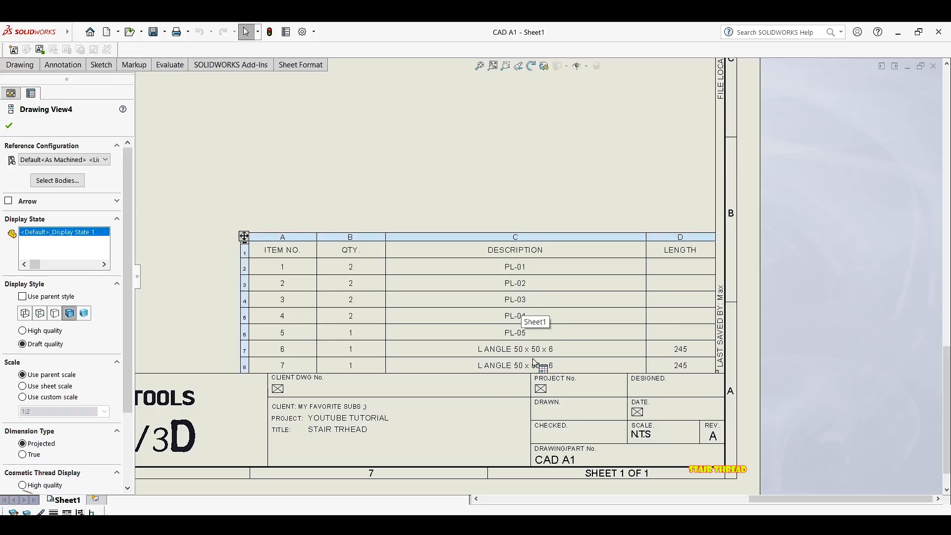
{"action": "scroll", "coordinate": [534, 363], "scroll_direction": "down", "scroll_amount": 4}
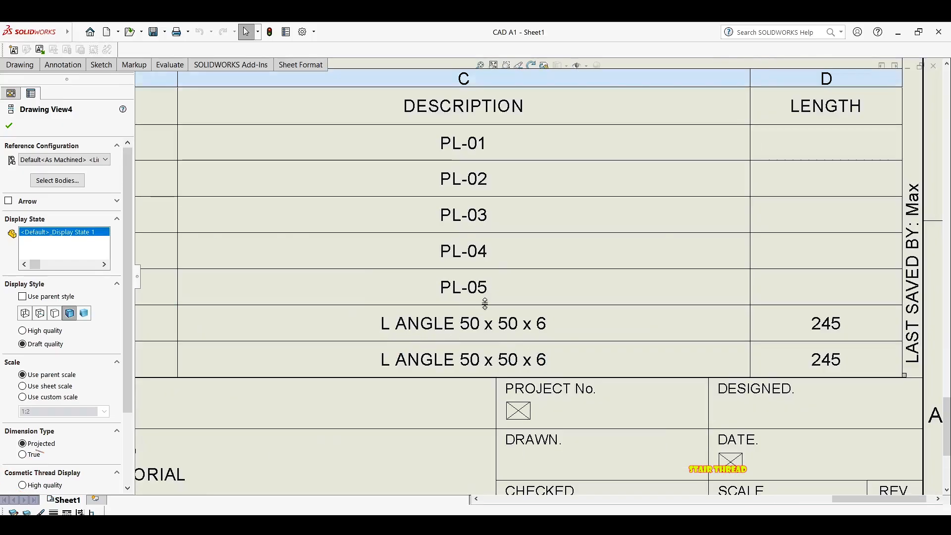
{"action": "scroll", "coordinate": [471, 215], "scroll_direction": "up", "scroll_amount": 1}
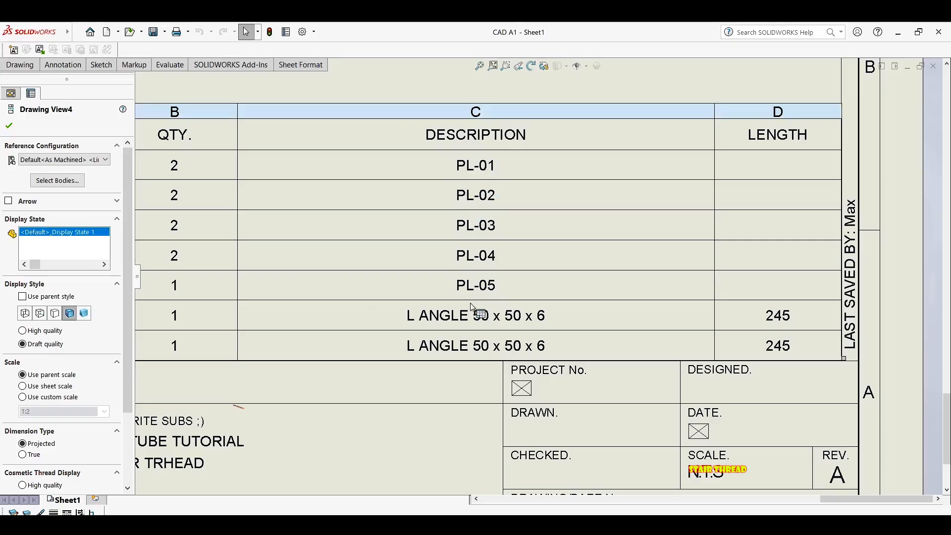
{"action": "scroll", "coordinate": [472, 307], "scroll_direction": "up", "scroll_amount": 5}
{"action": "scroll", "coordinate": [473, 236], "scroll_direction": "down", "scroll_amount": 3}
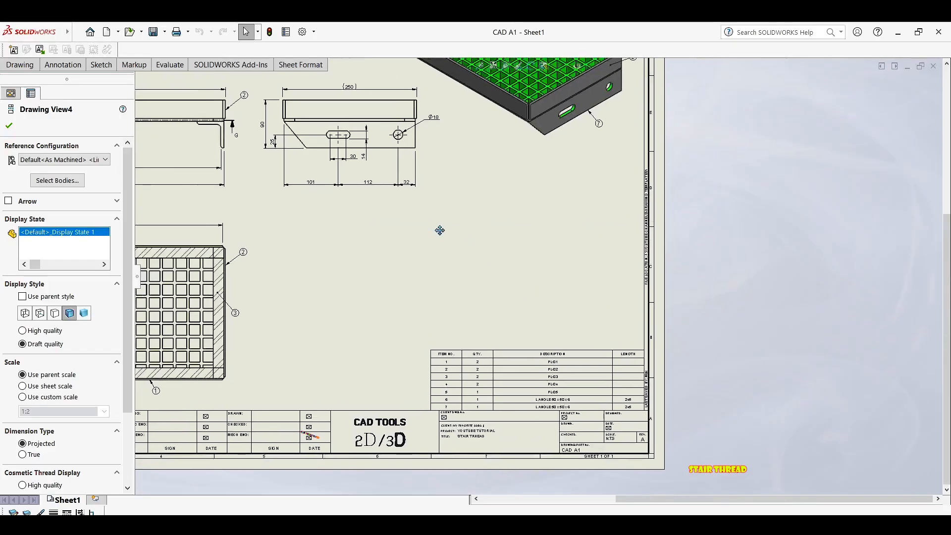
{"action": "scroll", "coordinate": [440, 231], "scroll_direction": "up", "scroll_amount": 5}
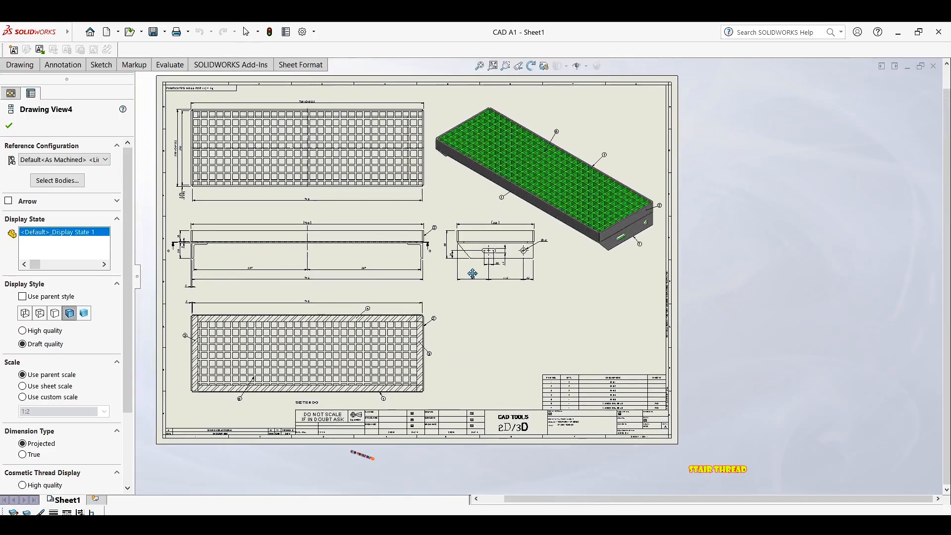
{"action": "scroll", "coordinate": [455, 310], "scroll_direction": "down", "scroll_amount": 1}
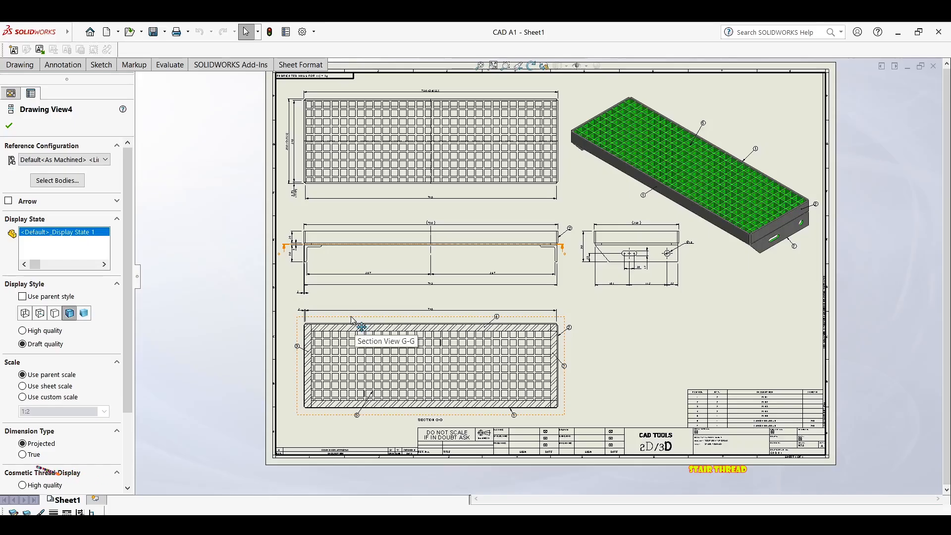
{"action": "scroll", "coordinate": [731, 222], "scroll_direction": "down", "scroll_amount": 2}
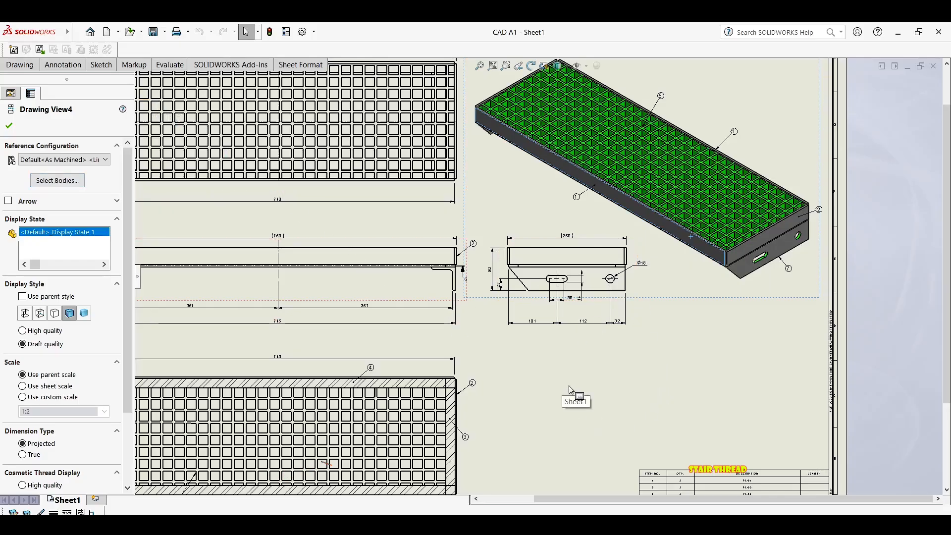
{"action": "scroll", "coordinate": [597, 261], "scroll_direction": "down", "scroll_amount": 3}
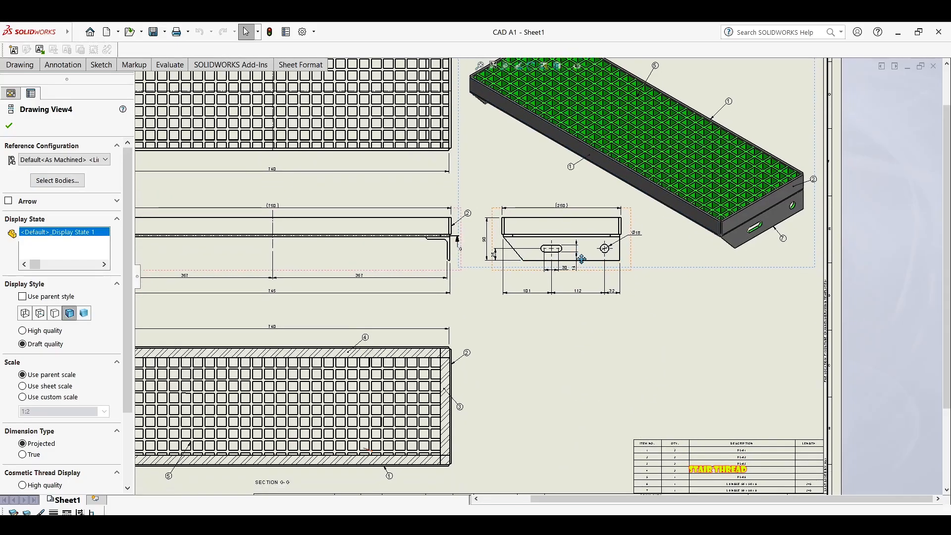
{"action": "scroll", "coordinate": [644, 243], "scroll_direction": "up", "scroll_amount": 6}
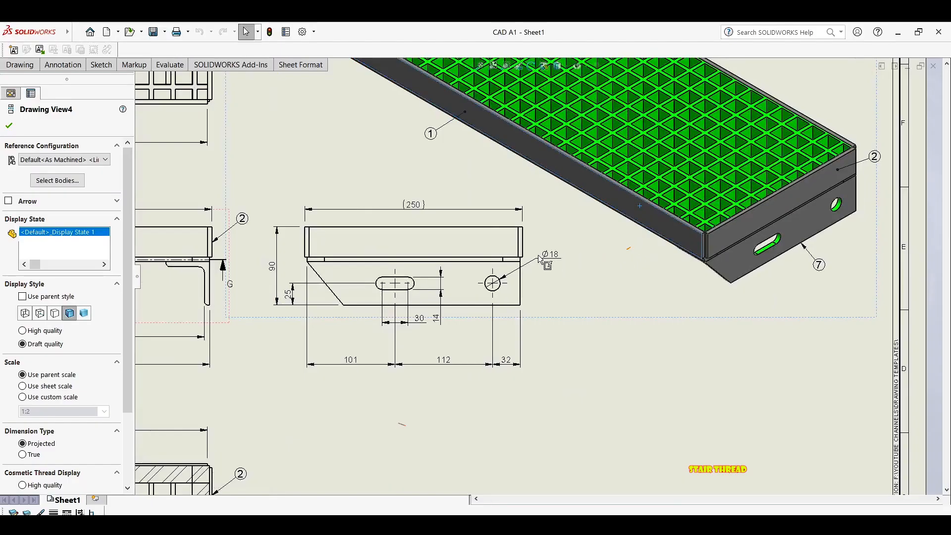
{"action": "scroll", "coordinate": [490, 322], "scroll_direction": "down", "scroll_amount": 2}
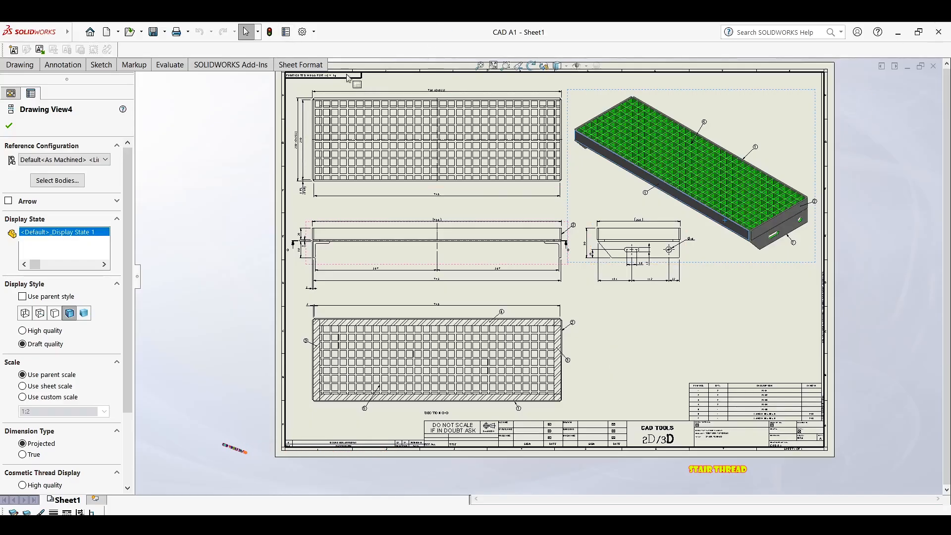
Dimension the width of the grating's upper-left corner opening in the plan view, placing the dimension above the tread outline
{"action": "scroll", "coordinate": [354, 97], "scroll_direction": "down", "scroll_amount": 1}
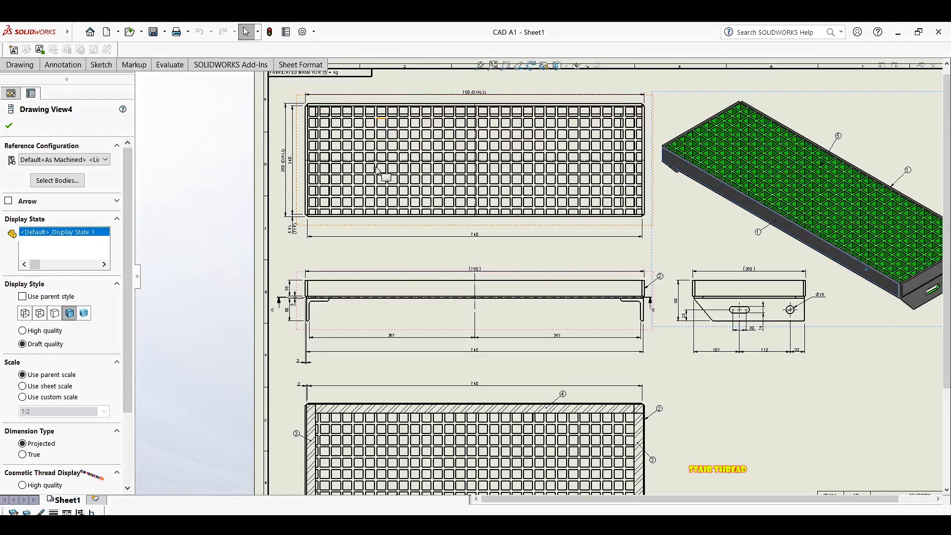
{"action": "scroll", "coordinate": [374, 171], "scroll_direction": "down", "scroll_amount": 3}
{"action": "middle_click_drag", "start_coordinate": [378, 177], "coordinate": [402, 259]}
{"action": "right_click_drag", "start_coordinate": [398, 230], "coordinate": [393, 202]}
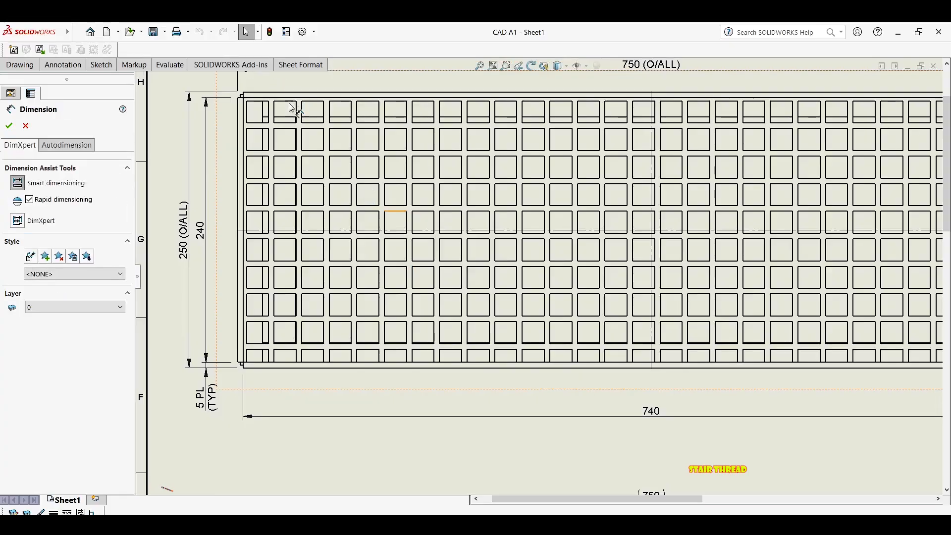
{"action": "scroll", "coordinate": [272, 90], "scroll_direction": "down", "scroll_amount": 5}
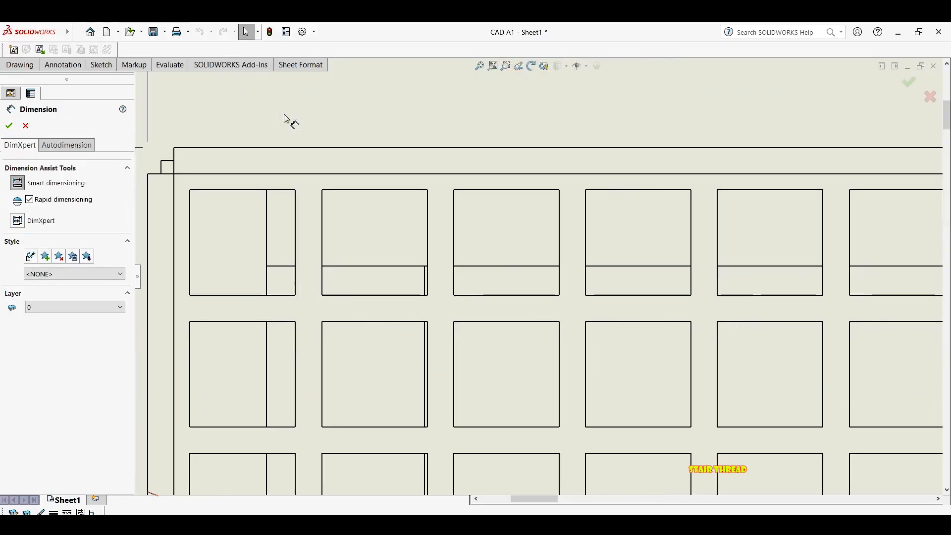
{"action": "left_click", "coordinate": [191, 212]}
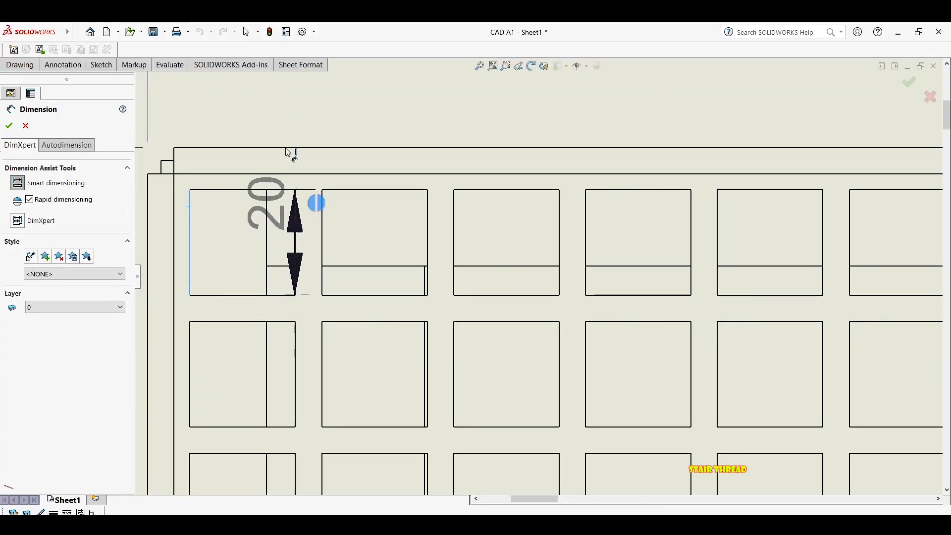
{"action": "left_click", "coordinate": [295, 208]}
{"action": "scroll", "coordinate": [297, 148], "scroll_direction": "up", "scroll_amount": 2}
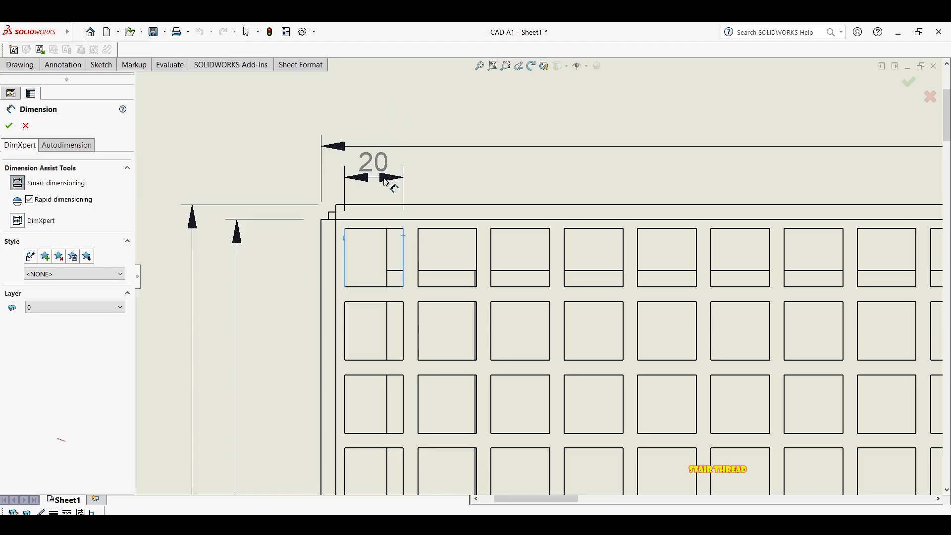
{"action": "left_click", "coordinate": [386, 182]}
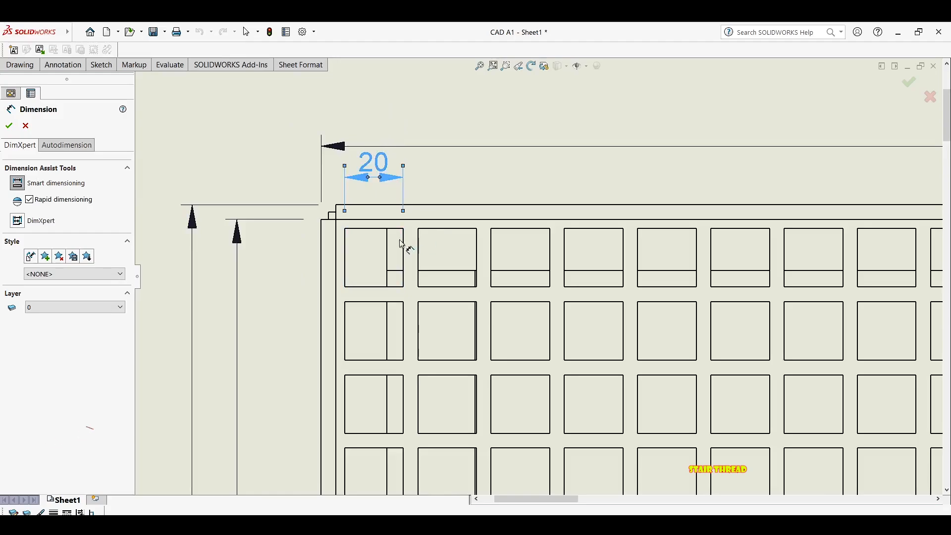
Dimension the height of the same corner opening and move the dimension clear of the tread's left edge
{"action": "left_click", "coordinate": [344, 252]}
{"action": "left_click", "coordinate": [300, 259]}
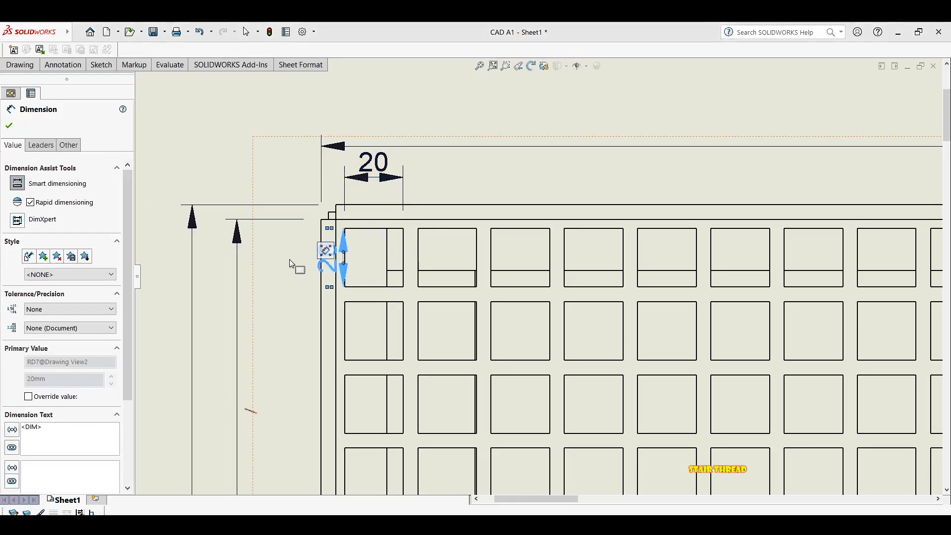
{"action": "scroll", "coordinate": [303, 252], "scroll_direction": "up", "scroll_amount": 1}
{"action": "scroll", "coordinate": [342, 263], "scroll_direction": "down", "scroll_amount": 1}
{"action": "key", "text": "Escape"}
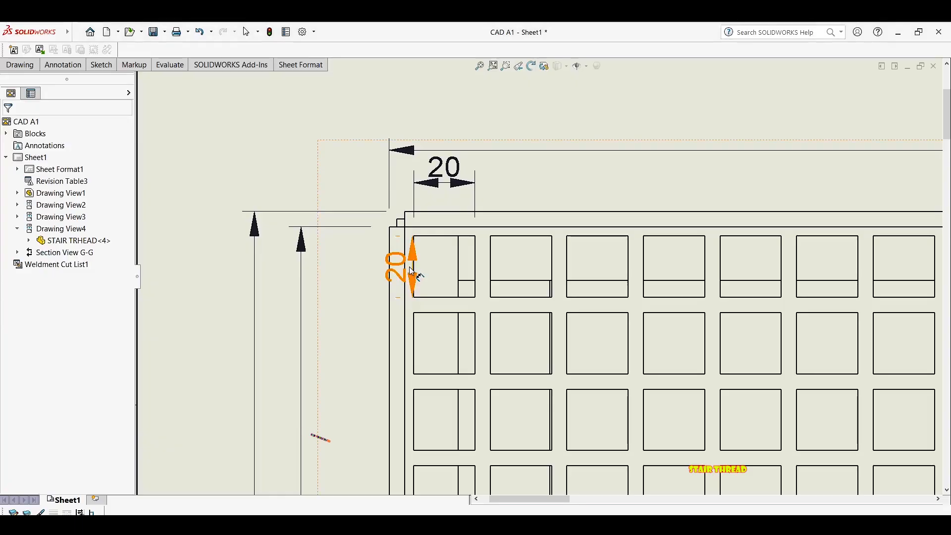
{"action": "mouse_move", "coordinate": [413, 255]}
{"action": "left_mouse_down"}
{"action": "mouse_move", "coordinate": [261, 253]}
{"action": "mouse_move", "coordinate": [356, 261]}
{"action": "mouse_move", "coordinate": [362, 275]}
{"action": "mouse_move", "coordinate": [328, 276]}
{"action": "left_mouse_up"}
{"action": "key", "text": "Escape"}
Dimension the gap between the tread's left inner edge and the corner grating opening, placing it level with the opening's width dimension
{"action": "key", "text": "s"}
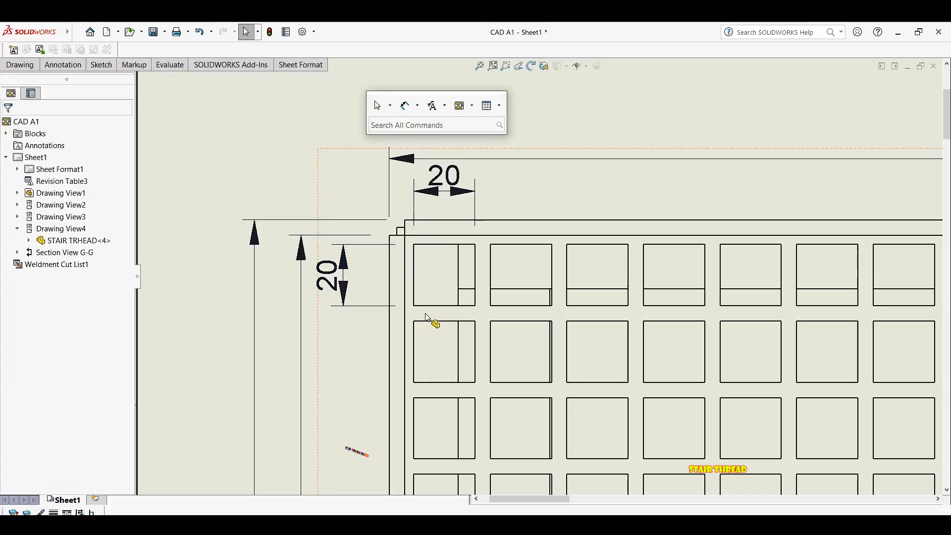
{"action": "left_click", "coordinate": [406, 263]}
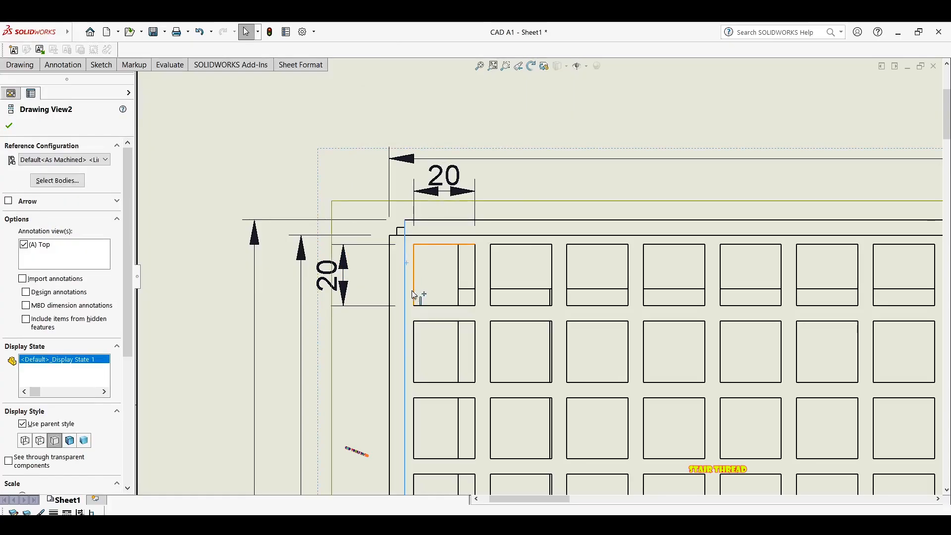
{"action": "right_click_drag", "start_coordinate": [413, 290], "coordinate": [412, 277]}
{"action": "left_click", "coordinate": [416, 265]}
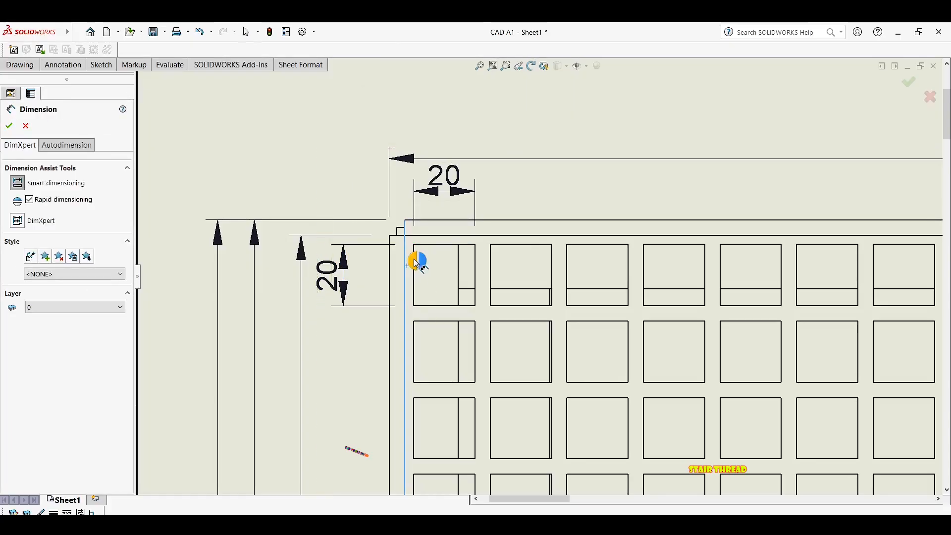
{"action": "scroll", "coordinate": [420, 257], "scroll_direction": "down", "scroll_amount": 5}
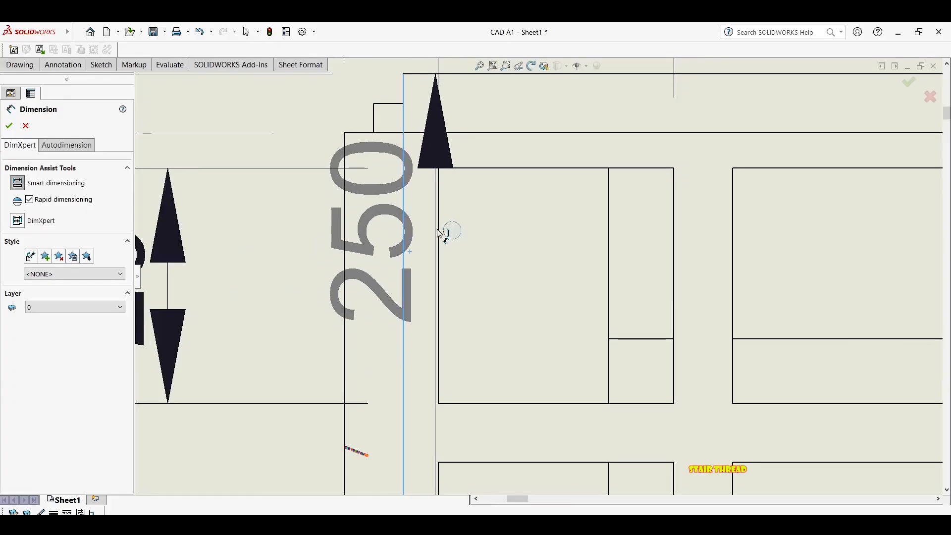
{"action": "scroll", "coordinate": [414, 137], "scroll_direction": "up", "scroll_amount": 3}
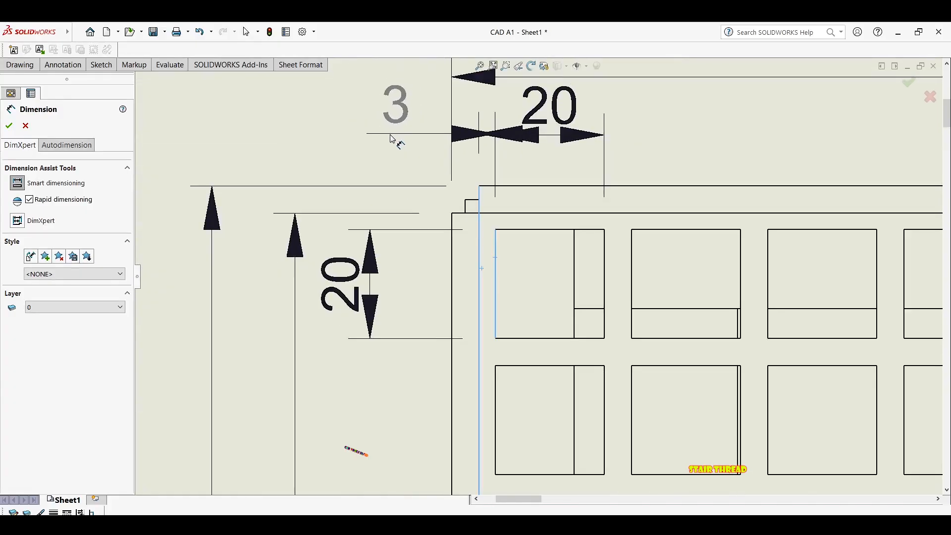
{"action": "left_click", "coordinate": [365, 142]}
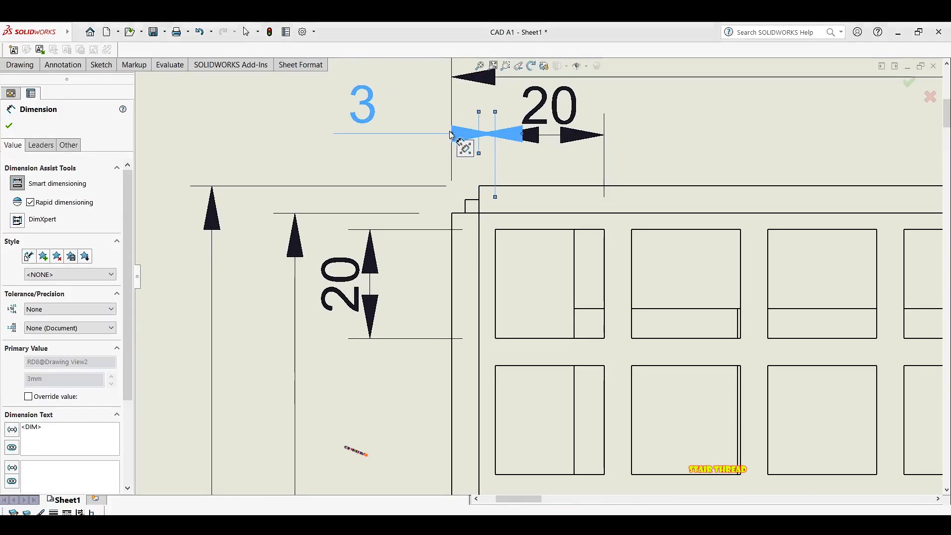
{"action": "left_click", "coordinate": [452, 134]}
{"action": "left_click", "coordinate": [409, 140]}
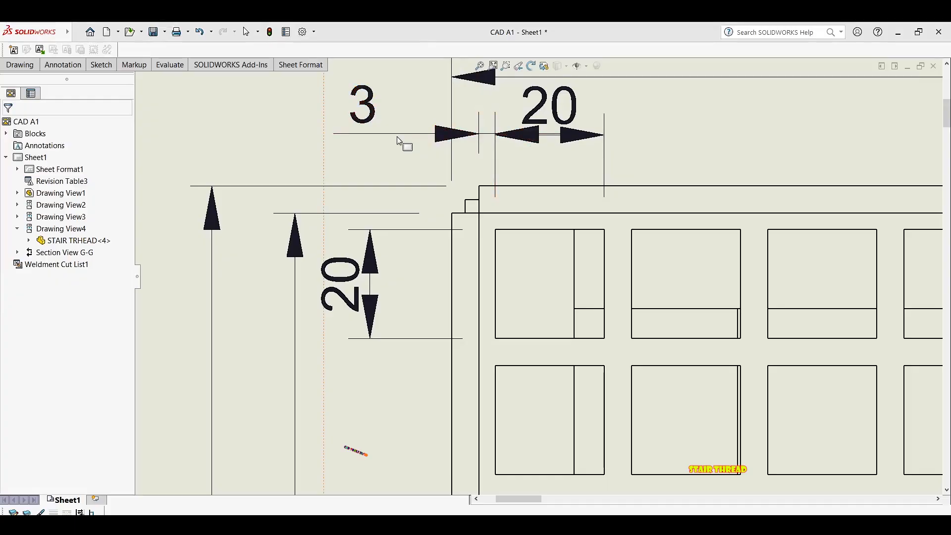
{"action": "mouse_move", "coordinate": [396, 136]}
{"action": "left_mouse_down"}
{"action": "mouse_move", "coordinate": [414, 135]}
{"action": "mouse_move", "coordinate": [405, 137]}
{"action": "left_mouse_up"}
{"action": "left_click", "coordinate": [422, 141]}
Check the plan view's dimensions and the remaining views across the whole sheet, and save the drawing
{"action": "scroll", "coordinate": [423, 141], "scroll_direction": "up", "scroll_amount": 4}
{"action": "middle_click_drag", "start_coordinate": [550, 85], "coordinate": [490, 144]}
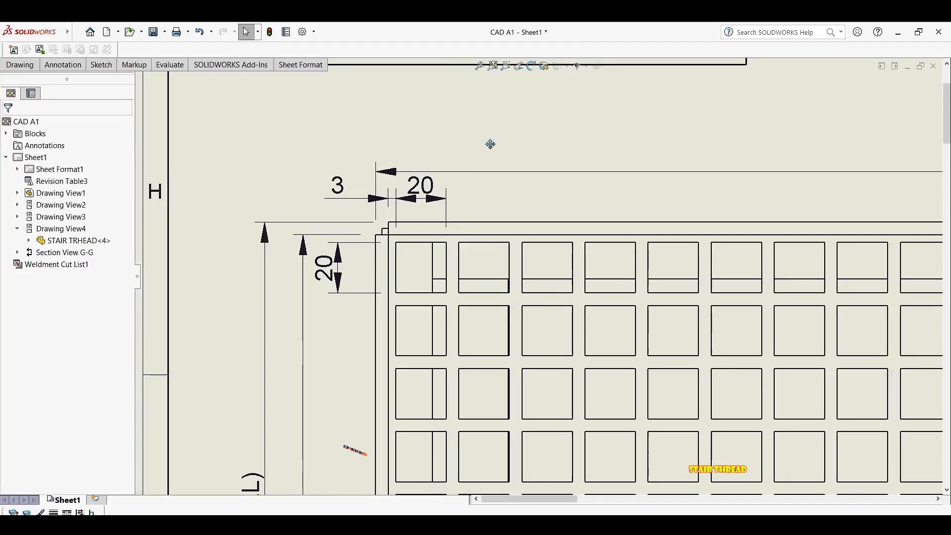
{"action": "scroll", "coordinate": [471, 153], "scroll_direction": "up", "scroll_amount": 5}
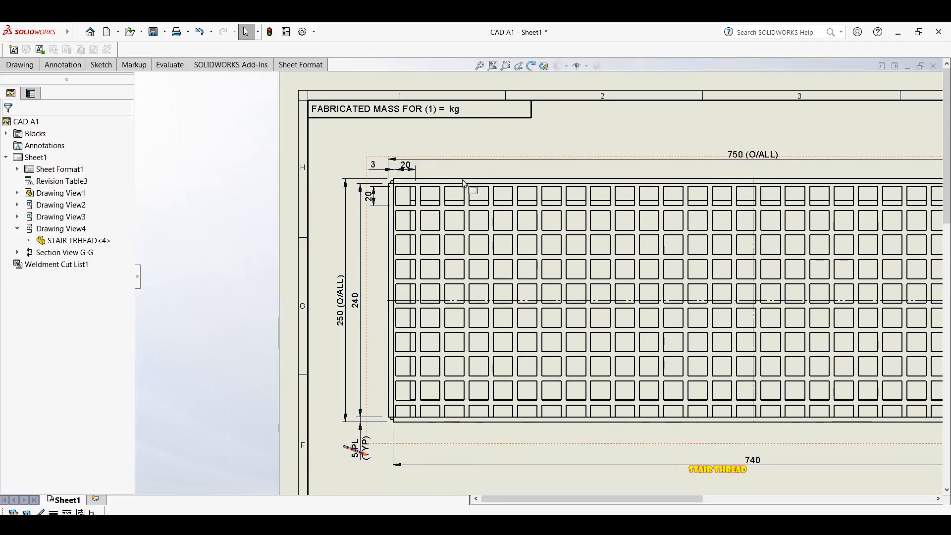
{"action": "scroll", "coordinate": [531, 186], "scroll_direction": "down", "scroll_amount": 1}
{"action": "scroll", "coordinate": [531, 185], "scroll_direction": "up", "scroll_amount": 1}
{"action": "middle_click_drag", "start_coordinate": [529, 171], "coordinate": [404, 127]}
{"action": "middle_click_drag", "start_coordinate": [554, 191], "coordinate": [430, 164]}
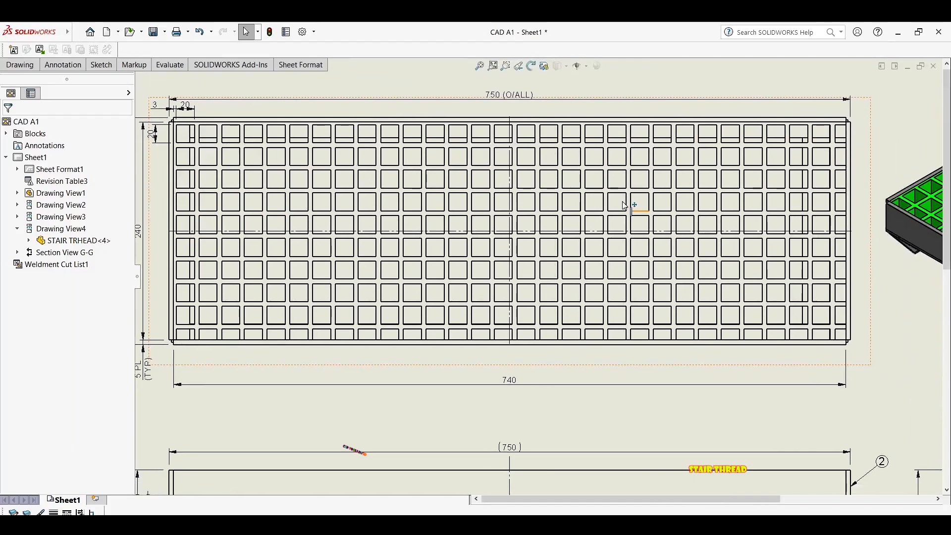
{"action": "scroll", "coordinate": [625, 205], "scroll_direction": "up", "scroll_amount": 5}
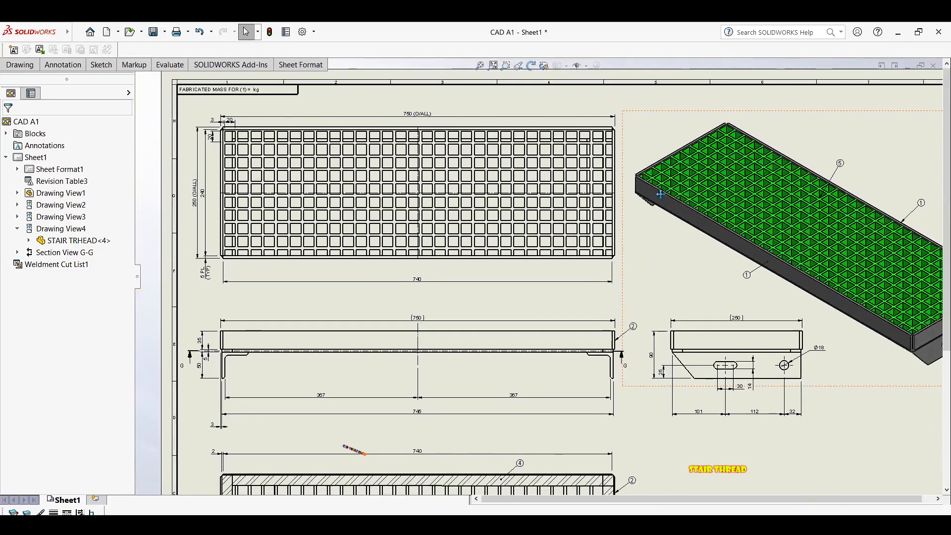
{"action": "scroll", "coordinate": [661, 195], "scroll_direction": "up", "scroll_amount": 4}
{"action": "scroll", "coordinate": [610, 290], "scroll_direction": "down", "scroll_amount": 2}
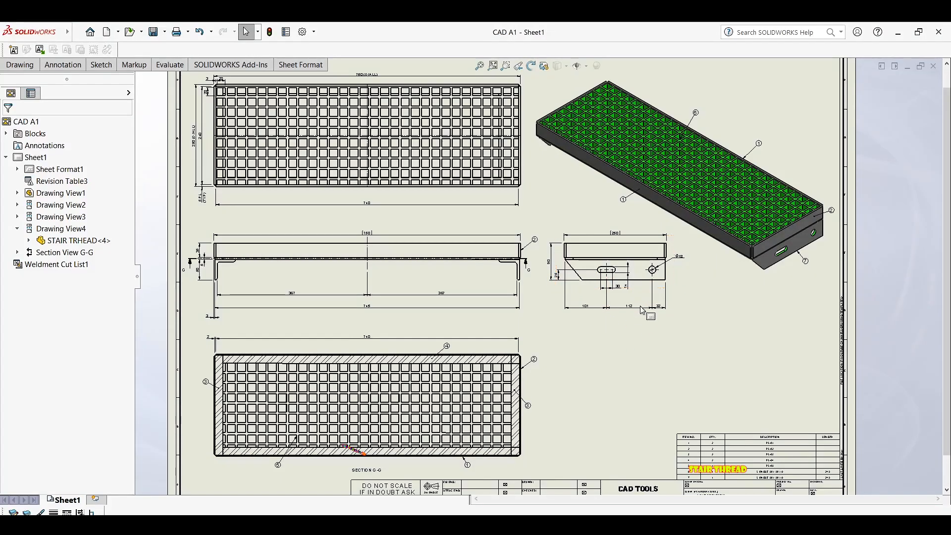
{"action": "scroll", "coordinate": [552, 342], "scroll_direction": "up", "scroll_amount": 2}
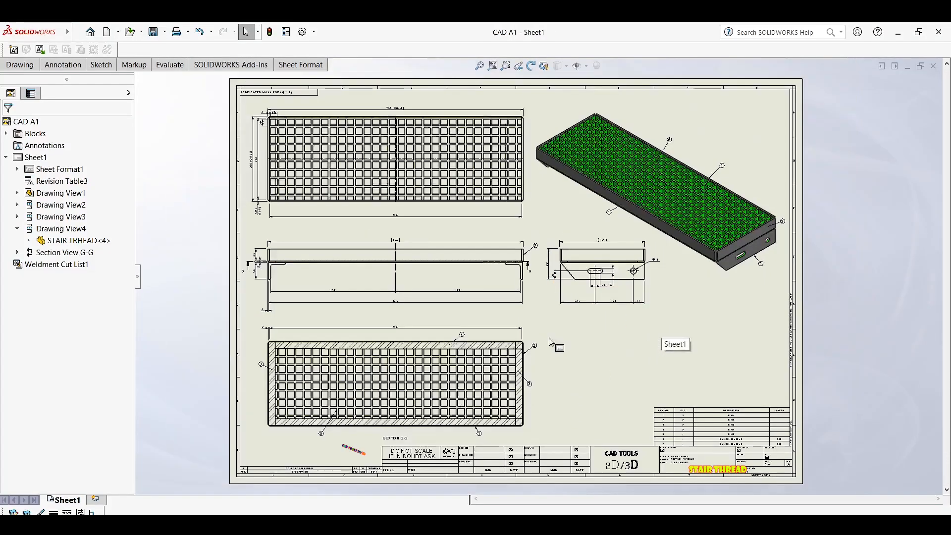
{"action": "scroll", "coordinate": [619, 290], "scroll_direction": "up", "scroll_amount": 1}
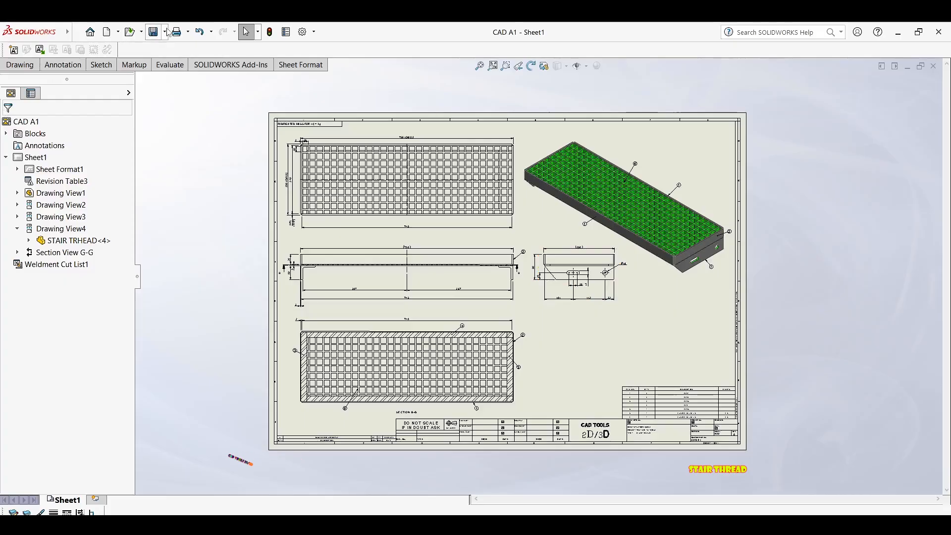
Export the drawing as an Adobe PDF named STAIR TREAD in the DRAWING TEMPLATES folder
{"action": "left_click", "coordinate": [165, 32]}
{"action": "left_click", "coordinate": [170, 48]}
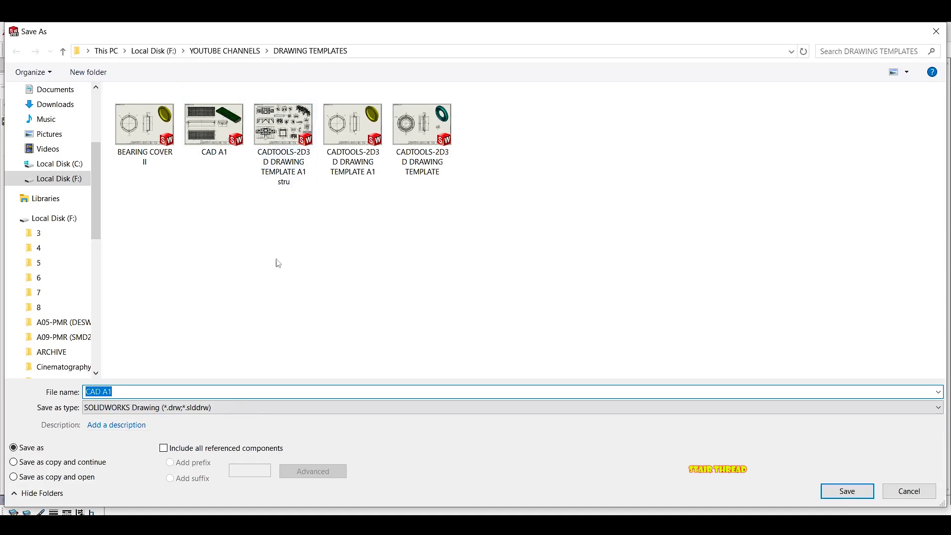
{"action": "left_click", "coordinate": [164, 408]}
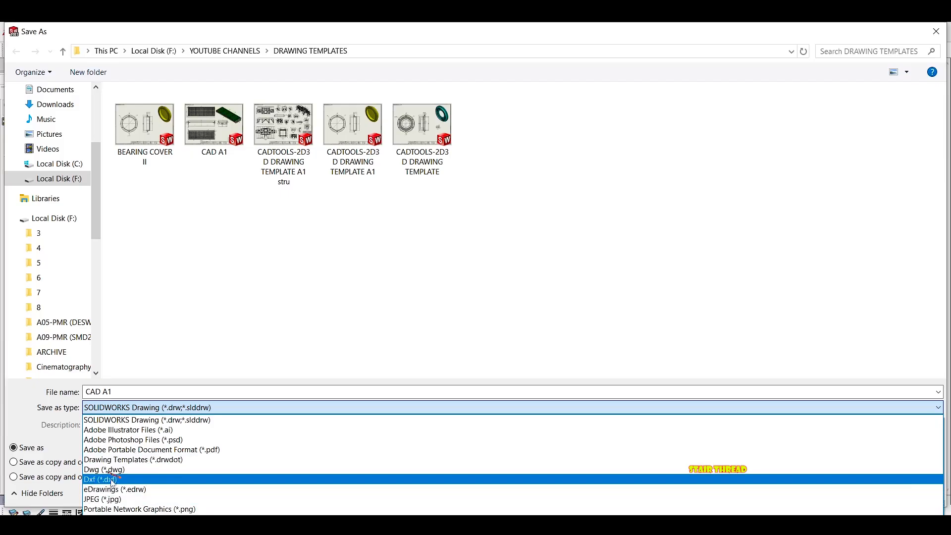
{"action": "left_click", "coordinate": [127, 452]}
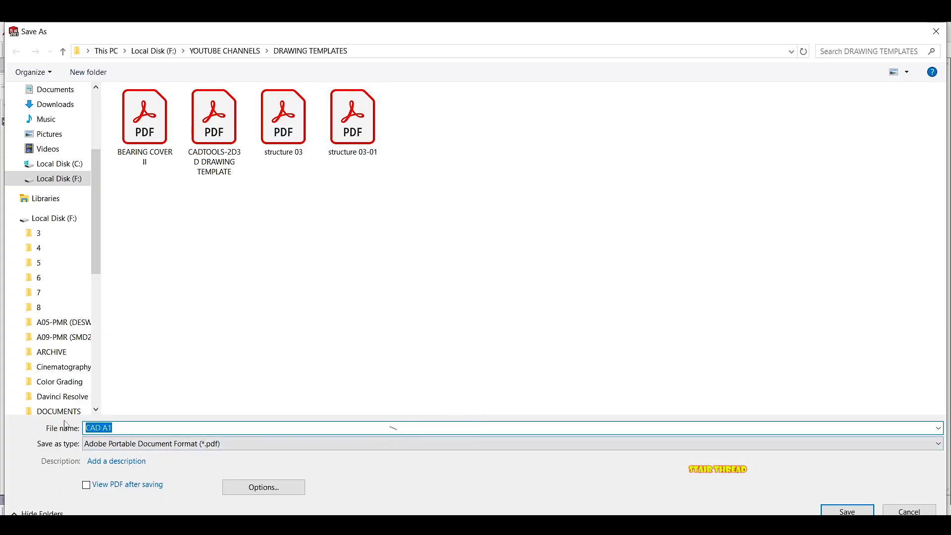
{"action": "type", "text": "sta"}
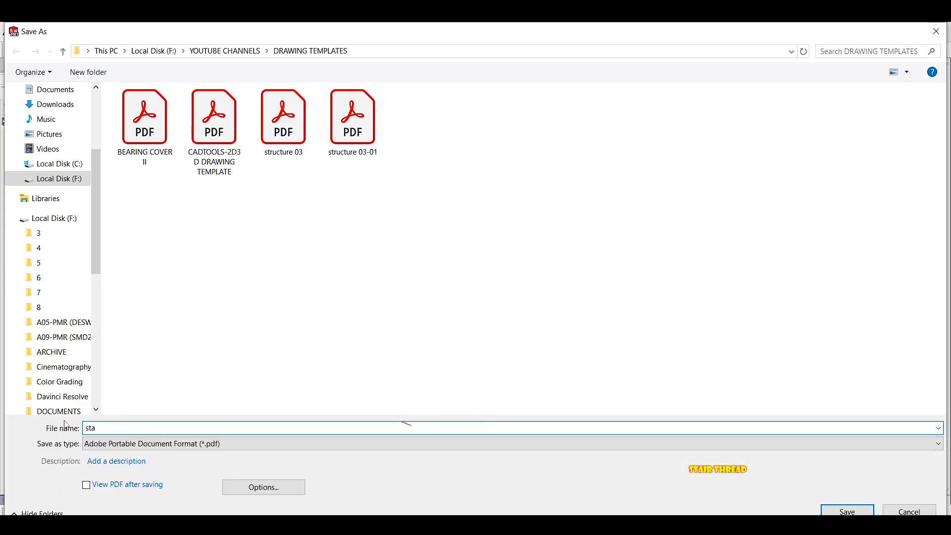
{"action": "key", "text": "BackSpace"}
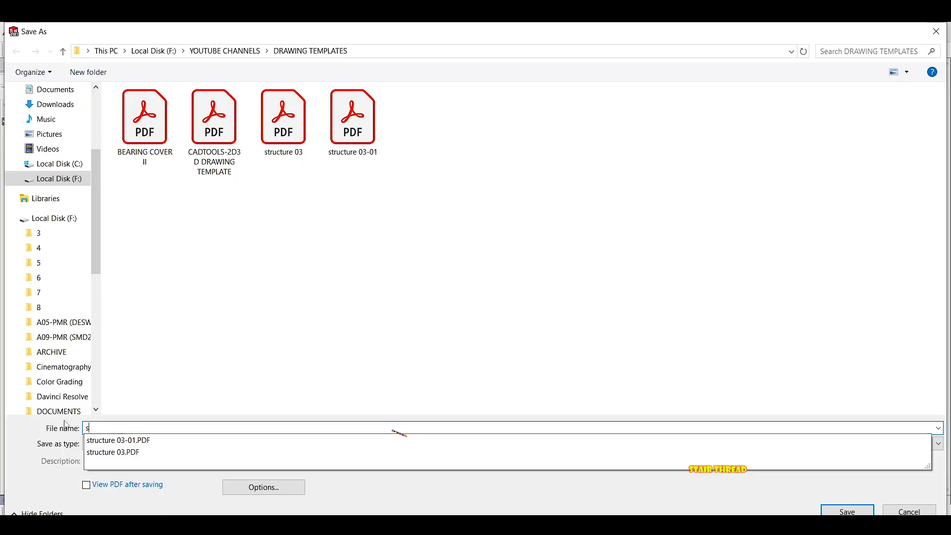
{"action": "key", "text": "BackSpace"}
{"action": "type", "text": "STAIR TREAD"}
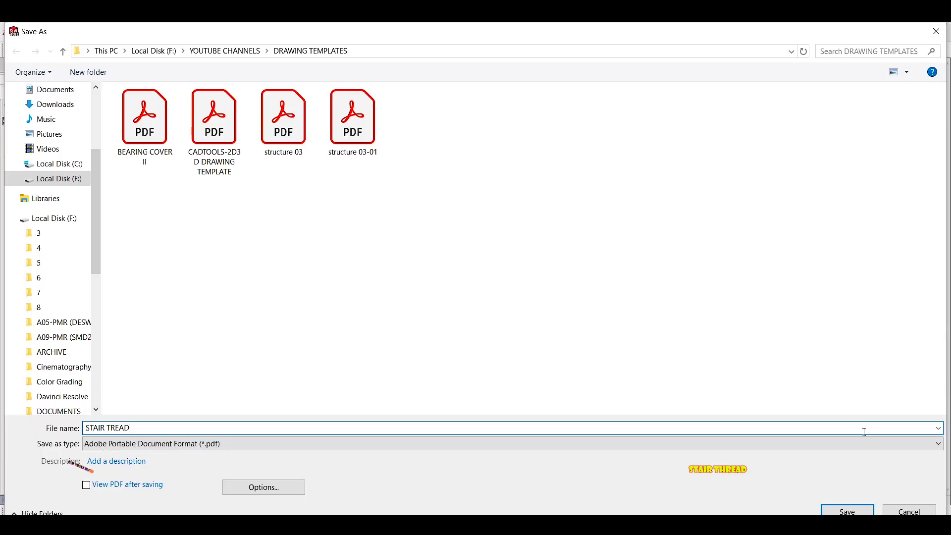
{"action": "left_click", "coordinate": [848, 512]}
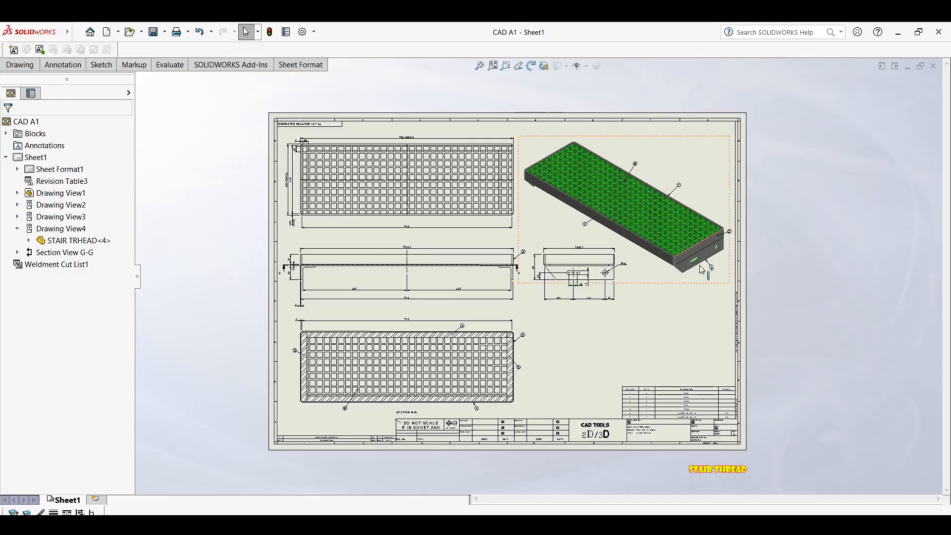
Move the small offset dimension at the front view's lower-left end up in line with the 745 dimension, and fit the sheet to the window
{"action": "middle_click_drag", "start_coordinate": [620, 343], "coordinate": [615, 344]}
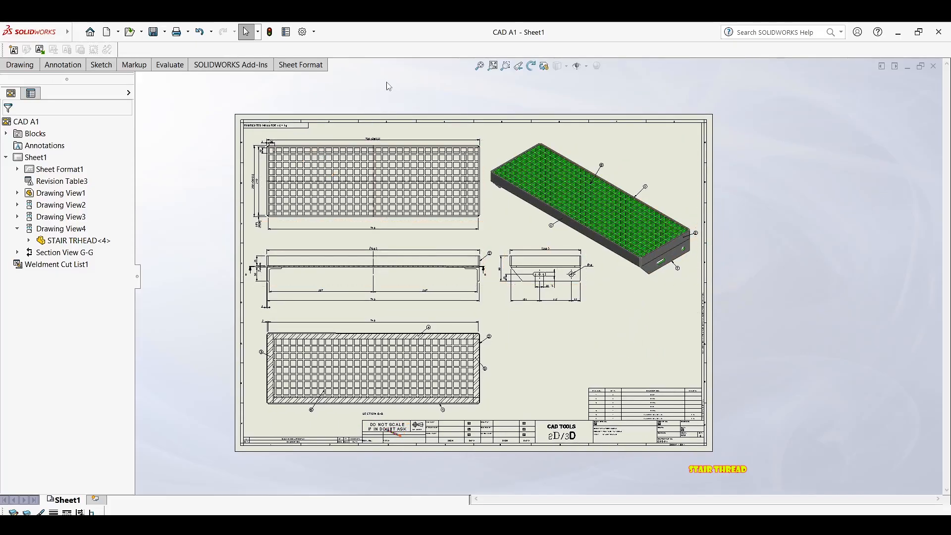
{"action": "key", "text": "f"}
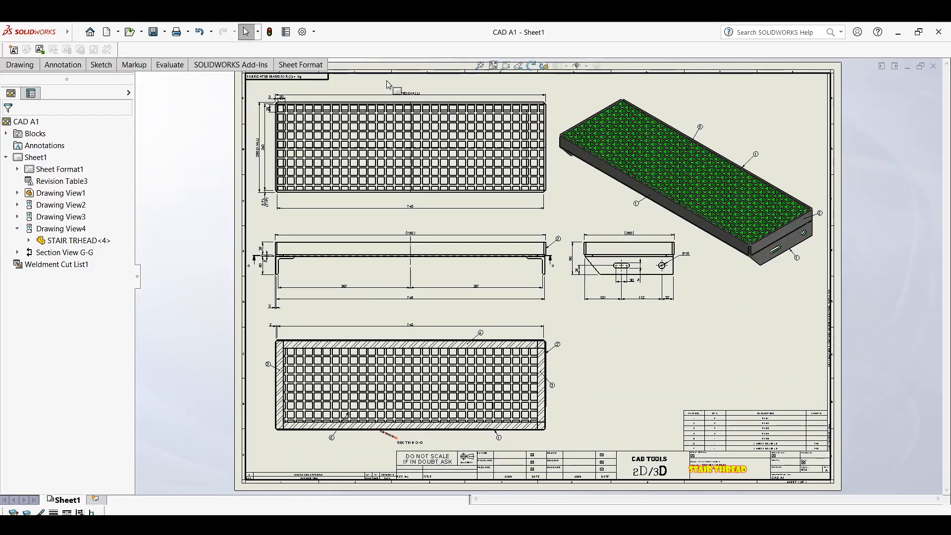
{"action": "left_click", "coordinate": [497, 66]}
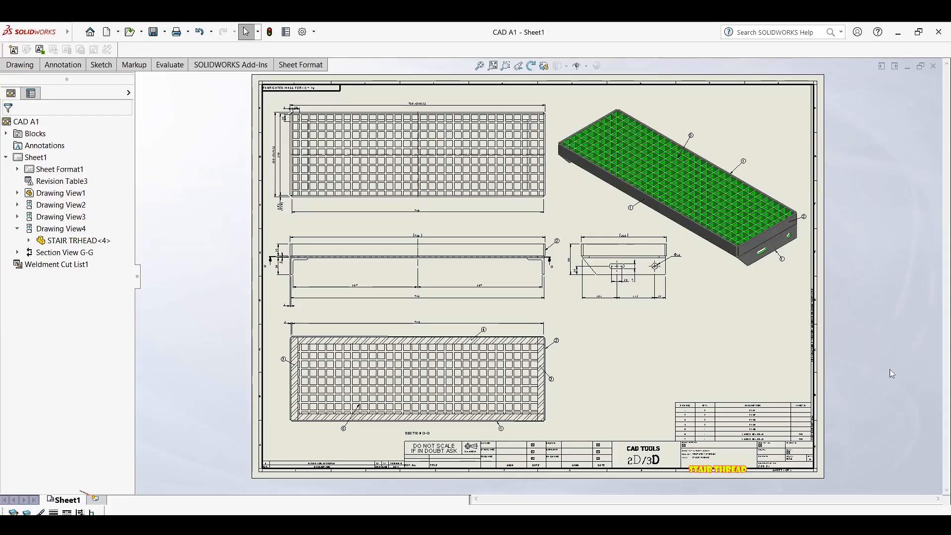
{"action": "scroll", "coordinate": [357, 282], "scroll_direction": "down", "scroll_amount": 10}
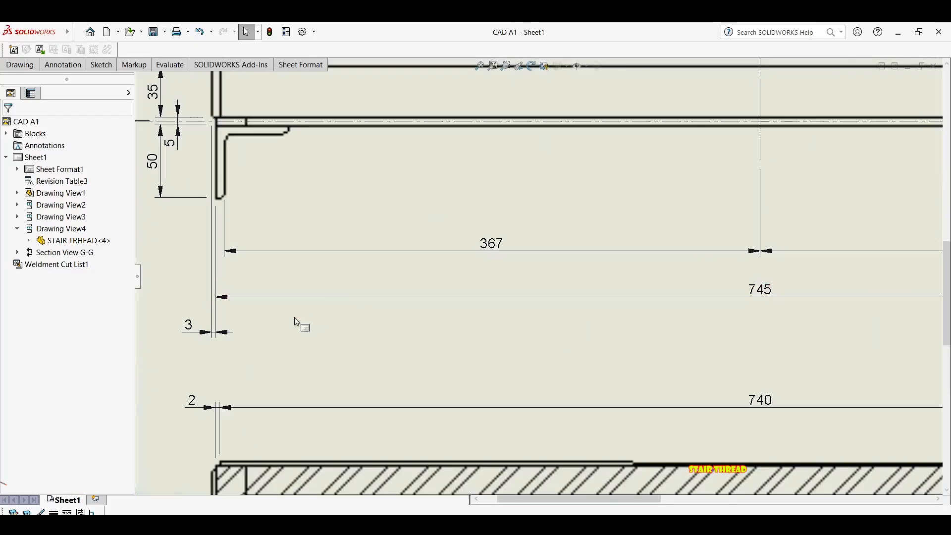
{"action": "left_click_drag", "start_coordinate": [193, 335], "coordinate": [183, 293]}
{"action": "scroll", "coordinate": [340, 280], "scroll_direction": "up", "scroll_amount": 10}
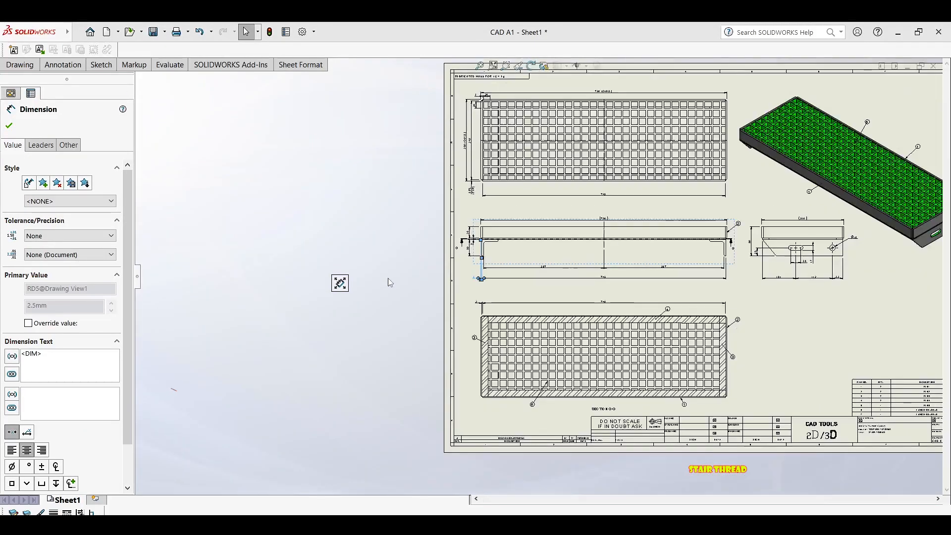
{"action": "left_click", "coordinate": [498, 71]}
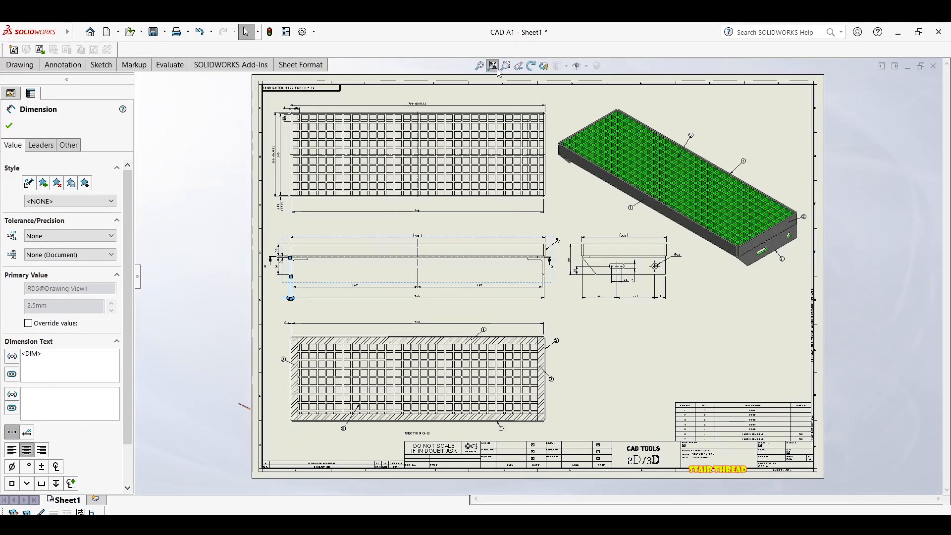